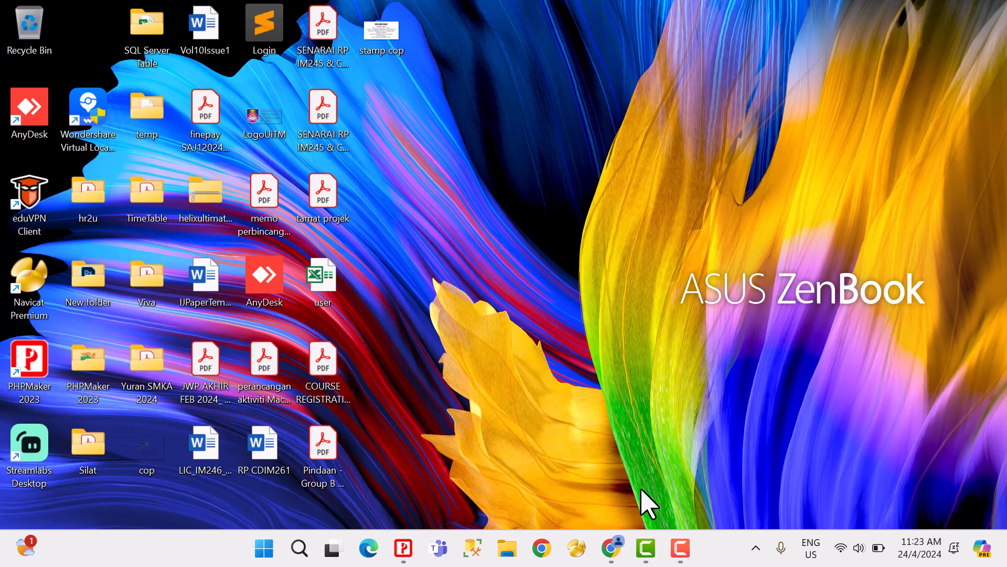
Step: Open Chrome in a maximized window and go to the Google home page
left_click(541, 548)
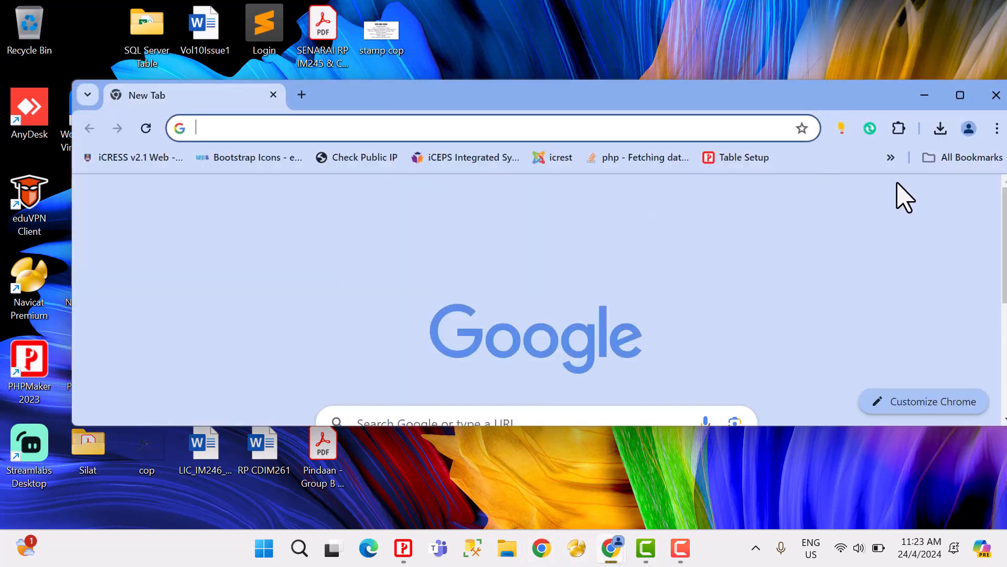
left_click(961, 96)
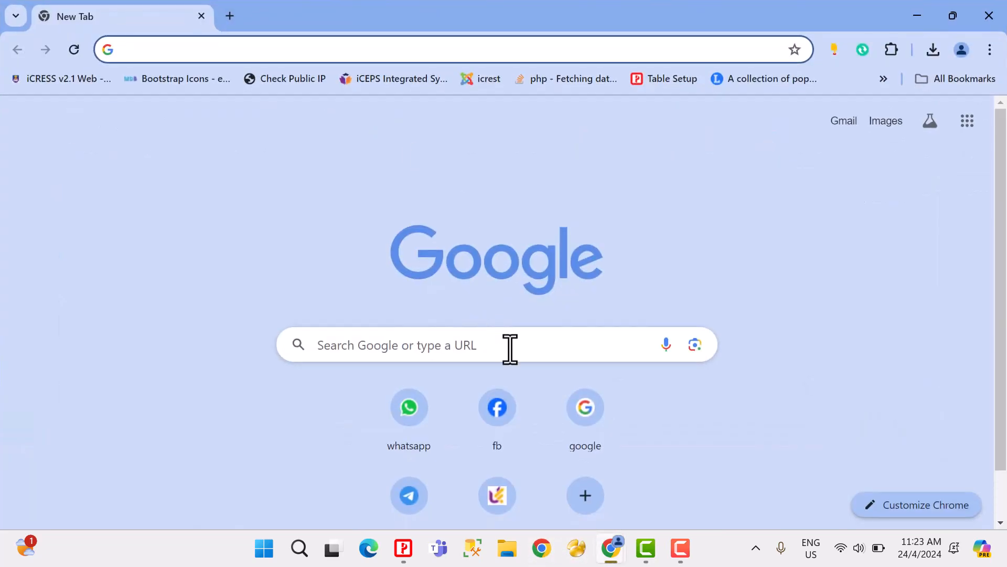
left_click(588, 420)
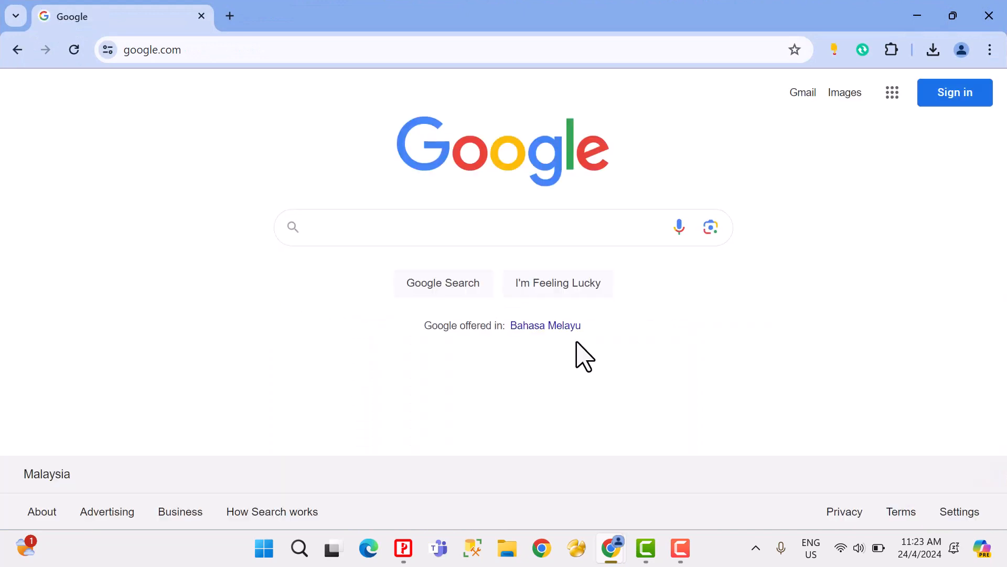
Step: Search Google for "joomla templates 5" and stay signed out of Google
type("joomla")
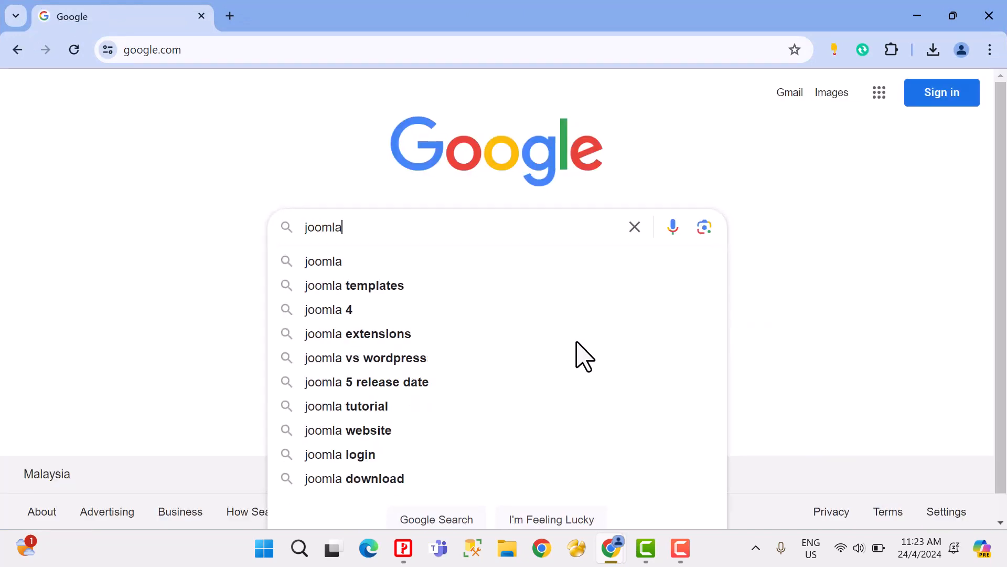
type(" tm")
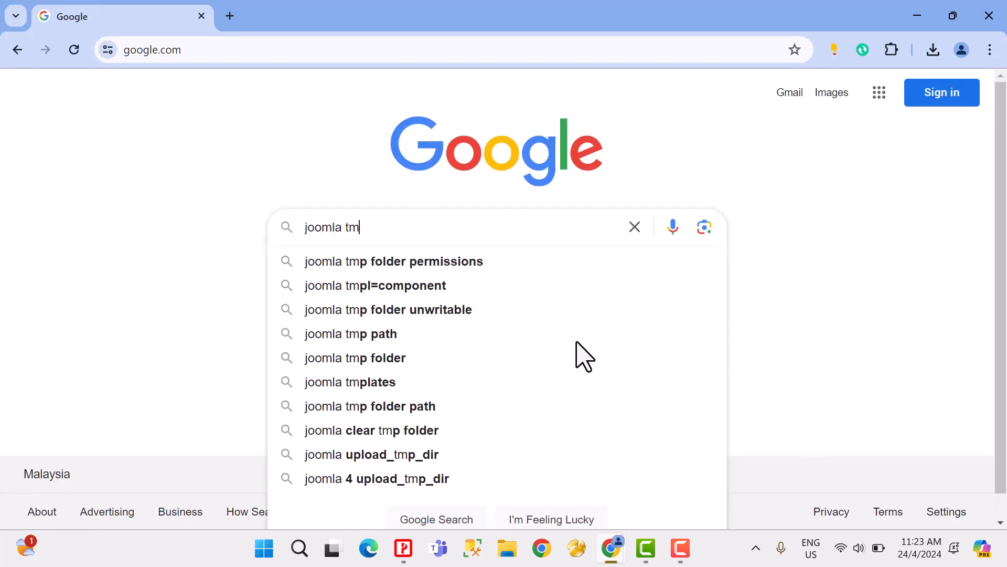
key("BackSpace")
type("emp")
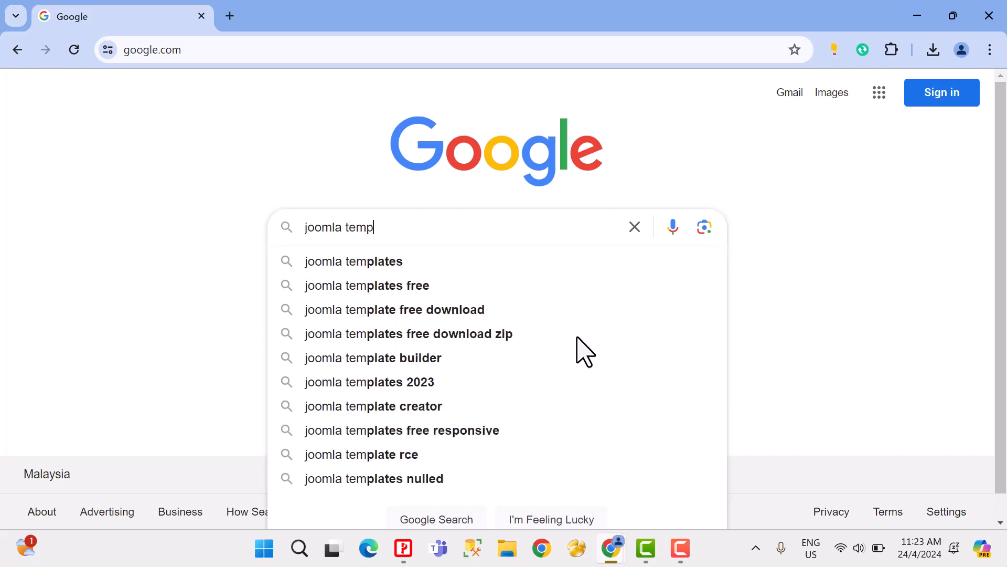
type("lates ")
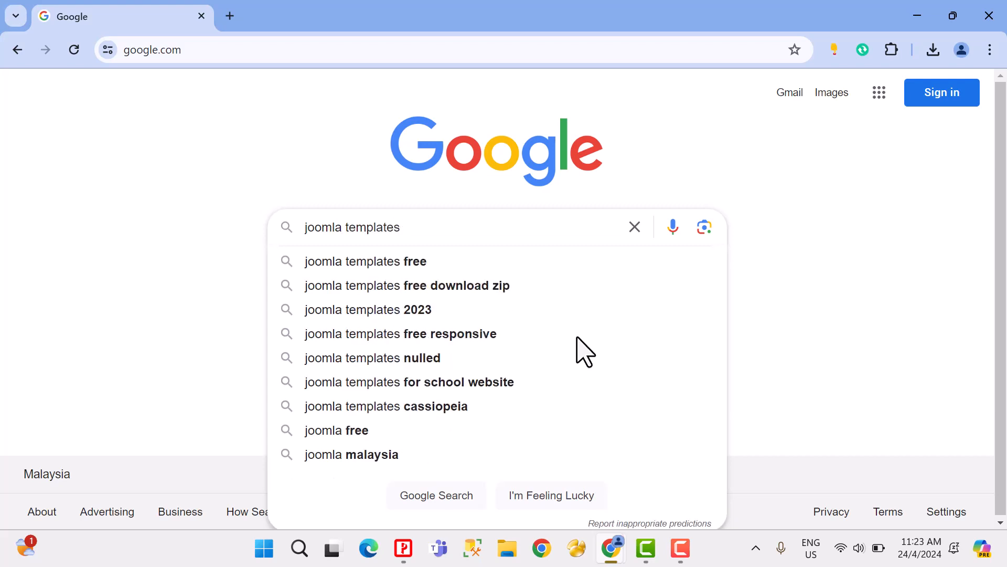
type("5")
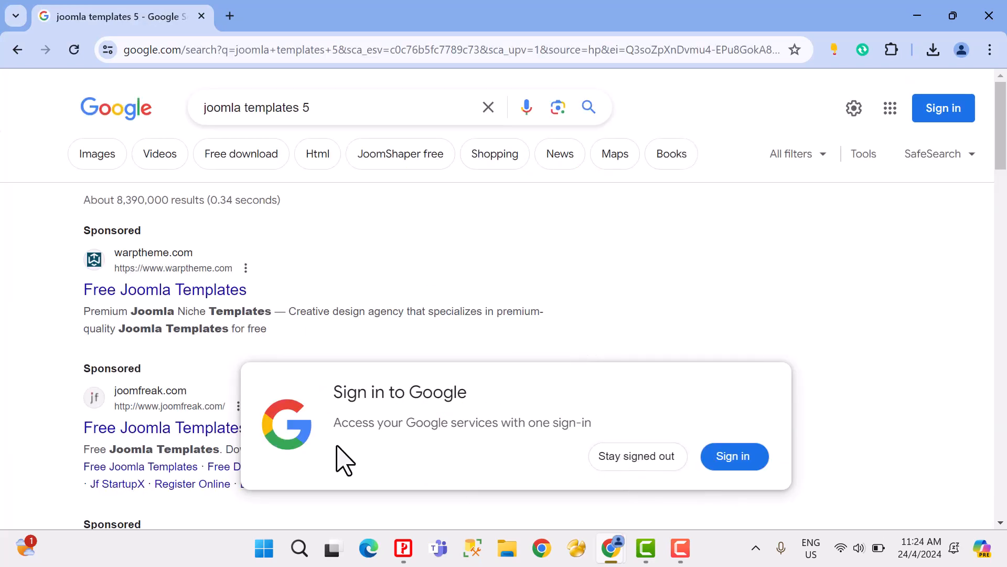
left_click(592, 460)
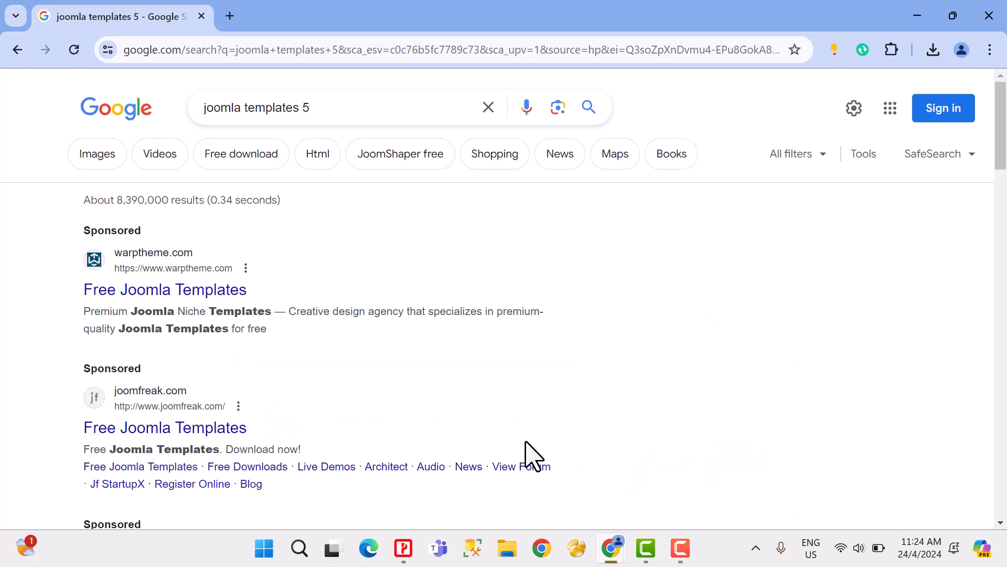
Step: Open the warptheme.com Free Joomla Templates result and look through the site's features and latest Joomla templates
scroll(534, 457, "down", 1)
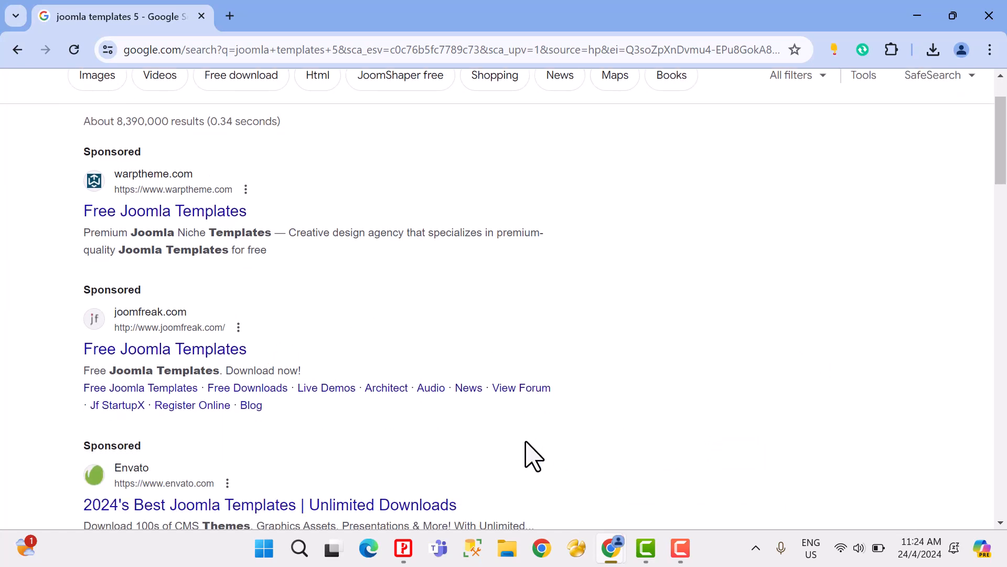
scroll(525, 454, "down", 2)
scroll(524, 443, "up", 3)
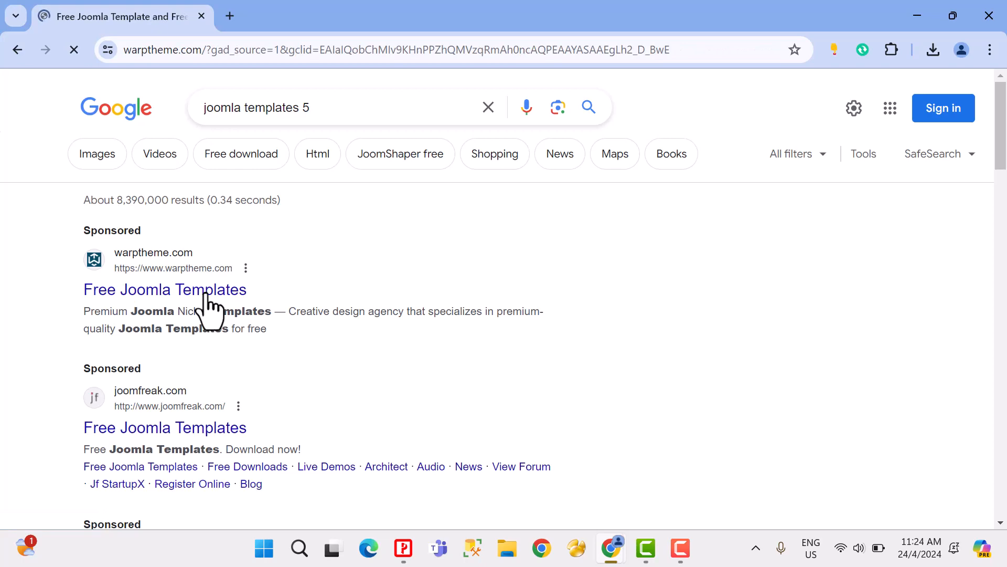
scroll(543, 315, "down", 8)
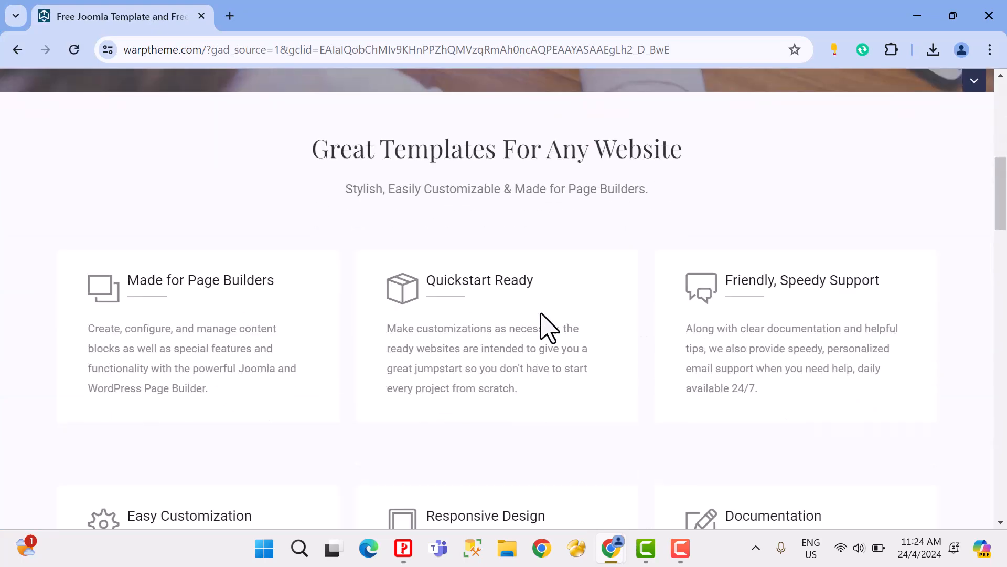
scroll(551, 320, "down", 9)
scroll(560, 312, "up", 1)
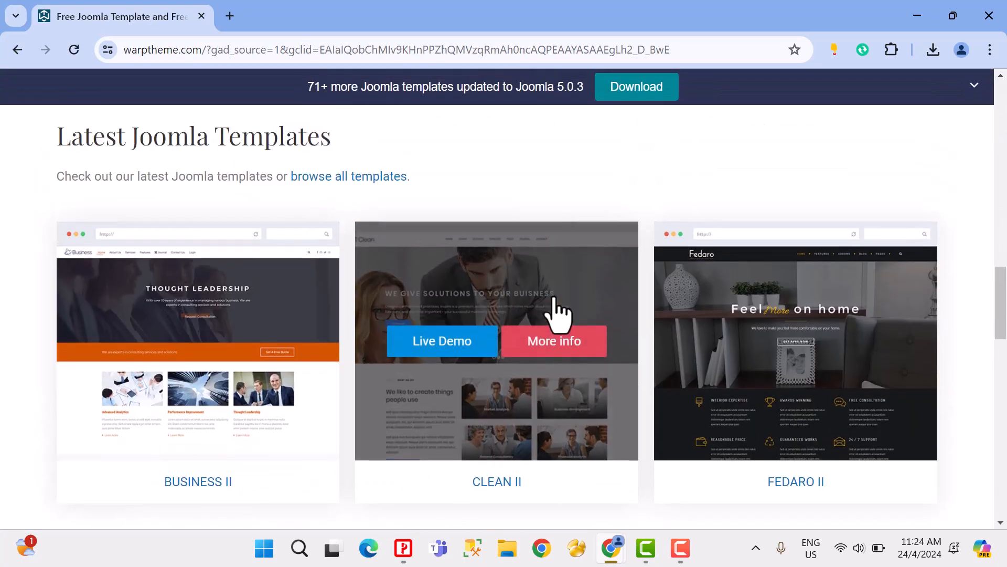
scroll(560, 312, "down", 1)
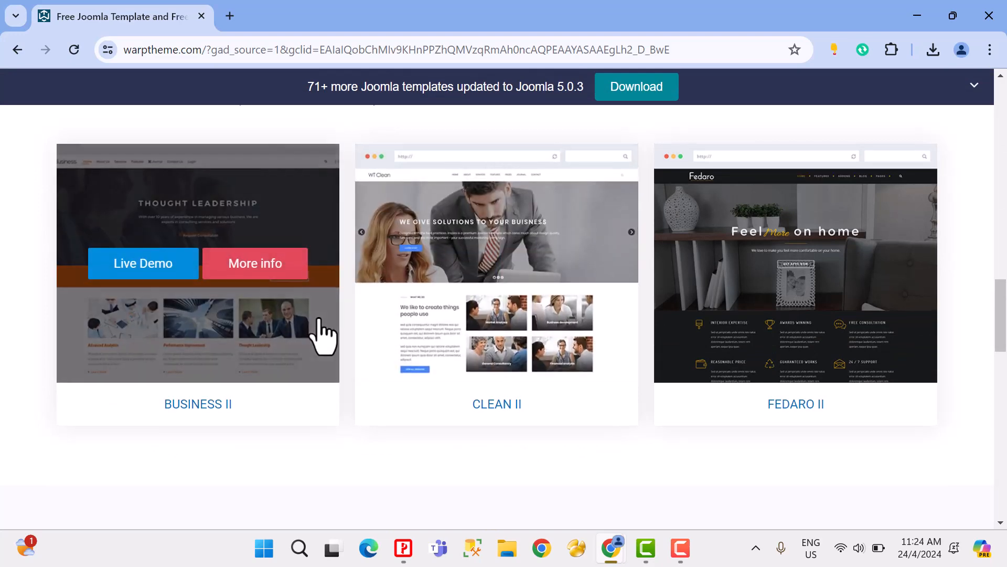
scroll(335, 328, "up", 1)
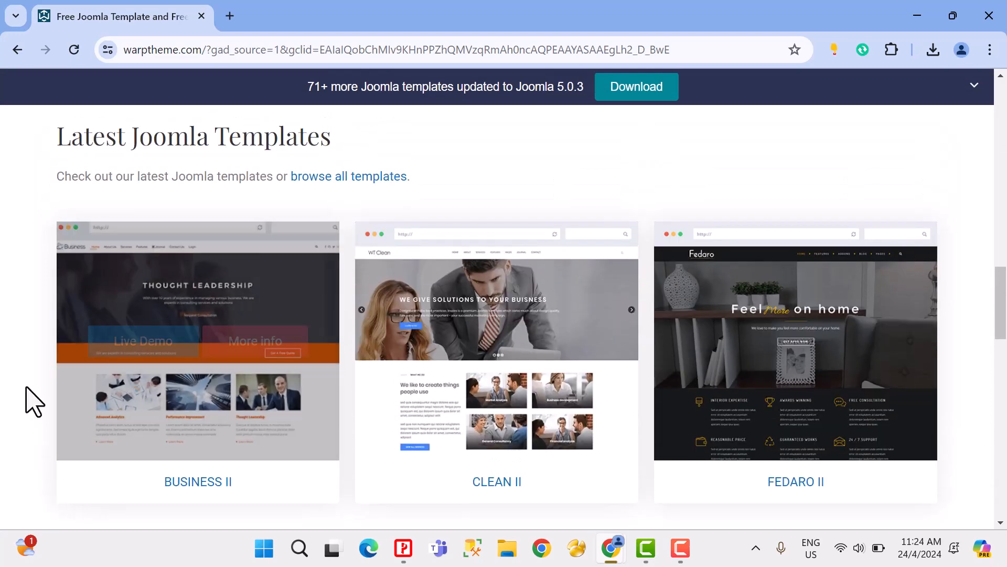
scroll(33, 401, "down", 10)
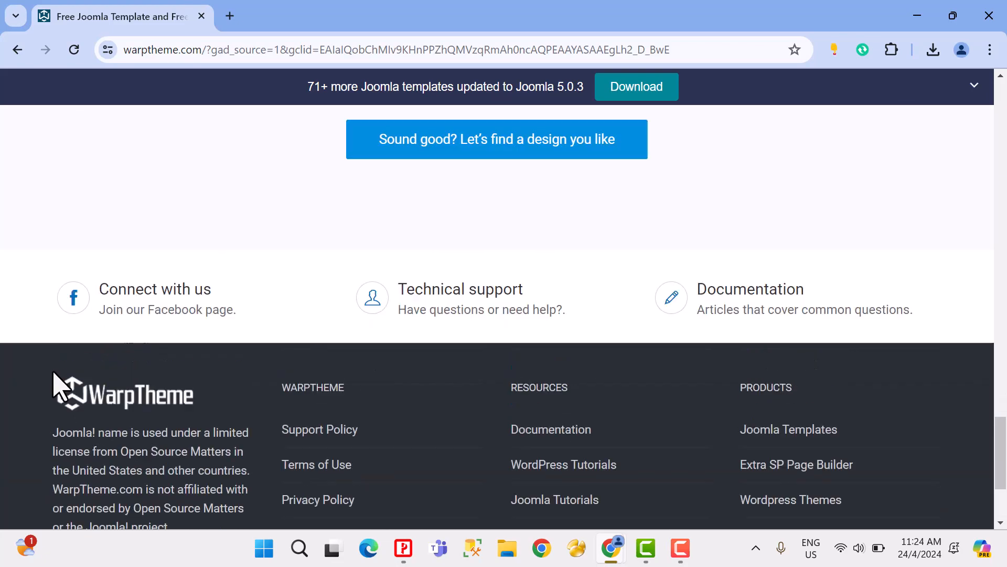
scroll(105, 378, "up", 12)
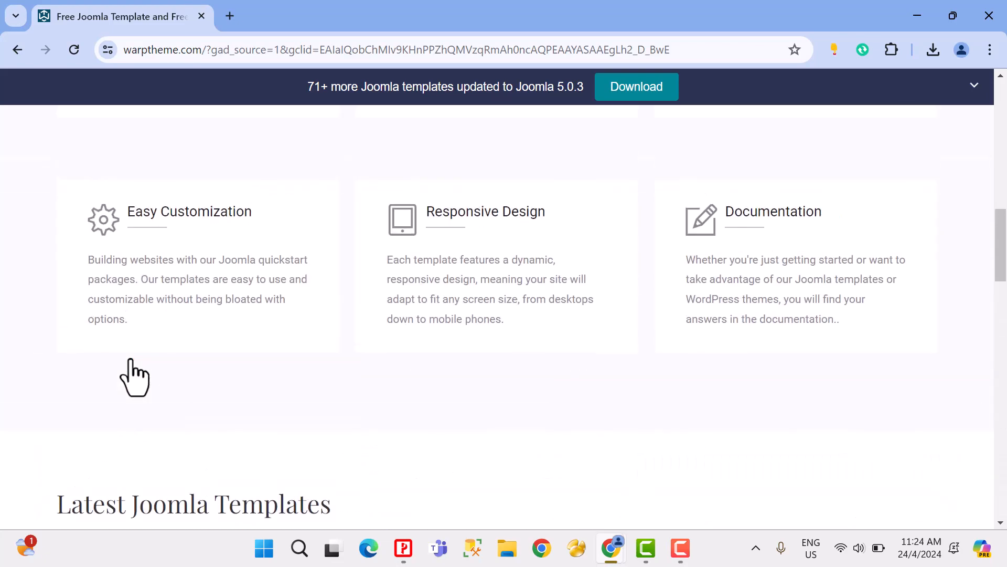
scroll(142, 367, "up", 8)
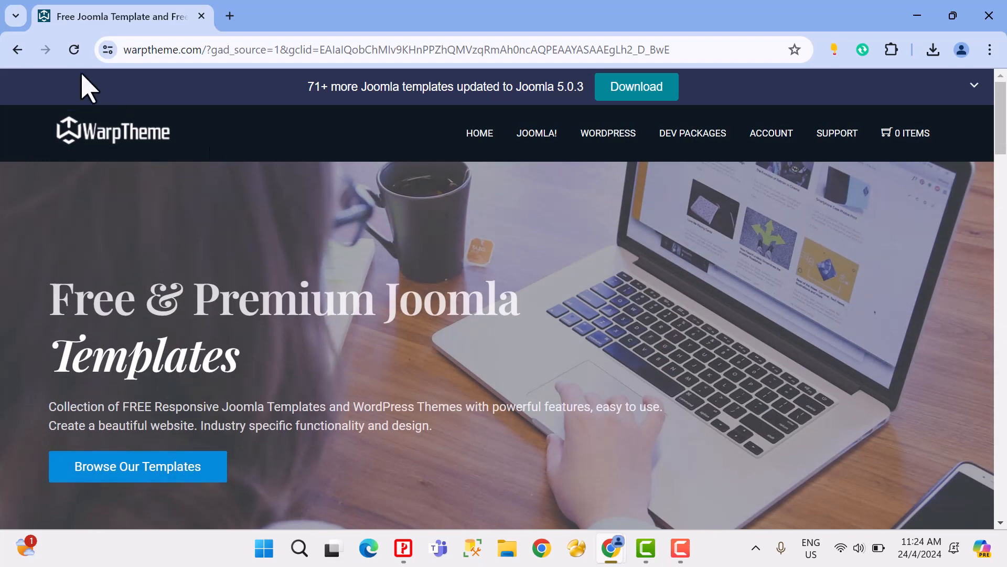
Step: Return to the search results, open joomfreak.com's Free Joomla Templates result and reject the site's cookies
left_click(19, 51)
scroll(272, 265, "down", 4)
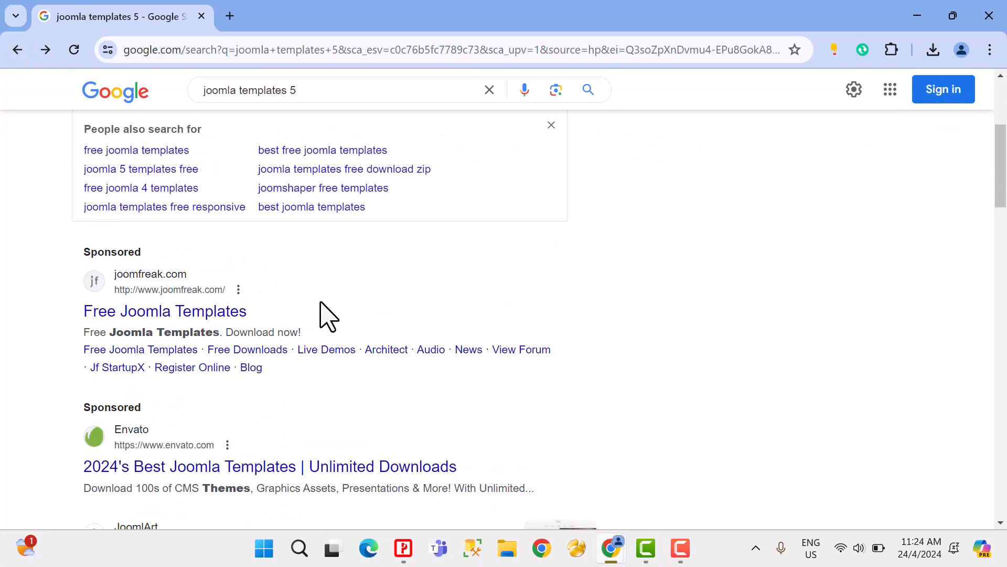
left_click(202, 326)
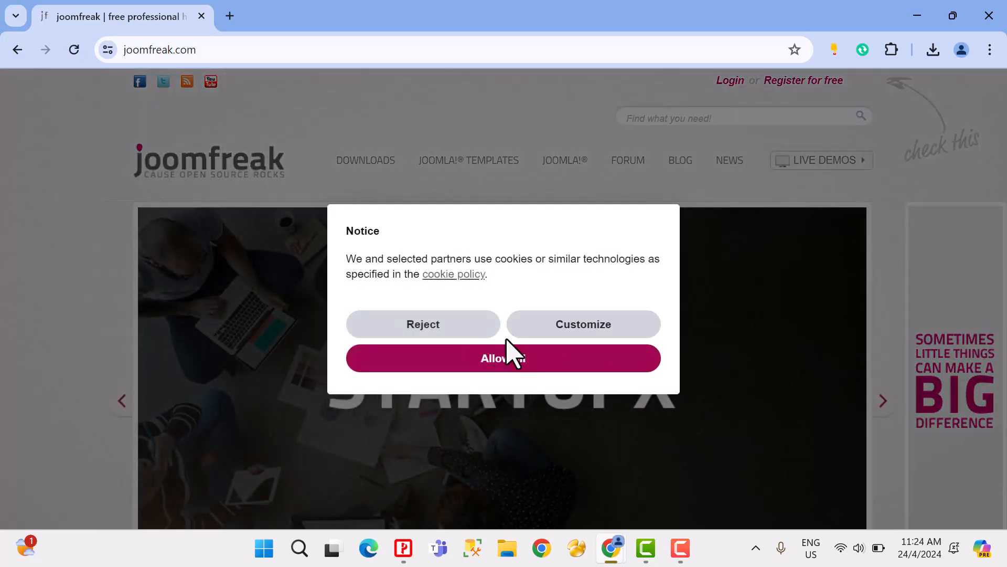
left_click(449, 331)
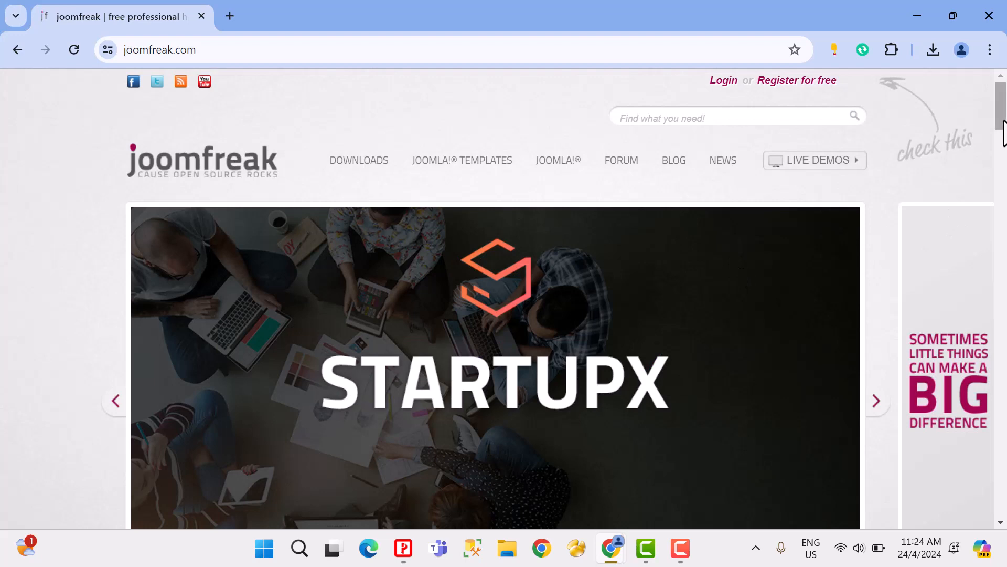
Step: Look through the latest joomfreak templates listed by year on the home page
left_click_drag(1002, 125, 1002, 175)
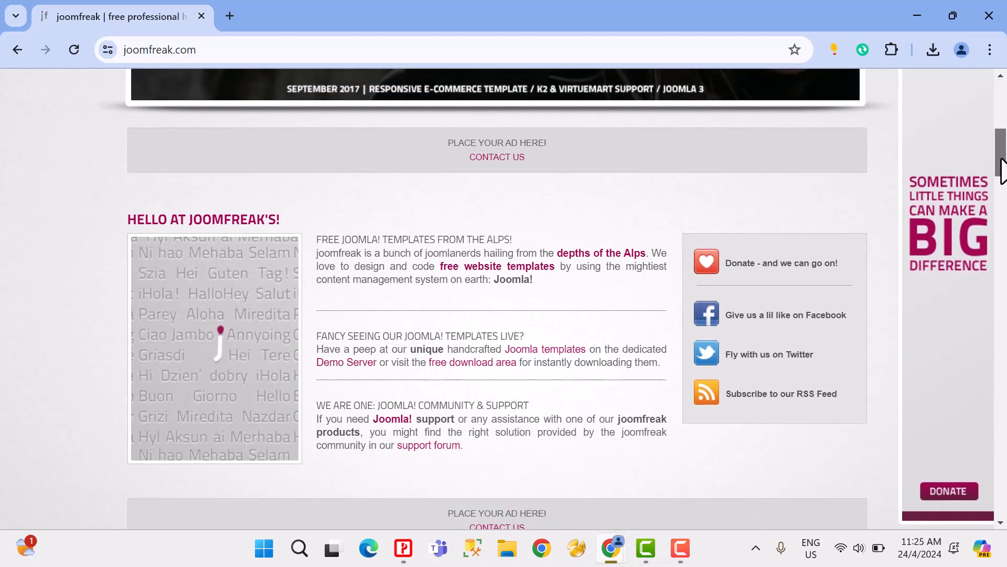
left_click_drag(1001, 159, 998, 308)
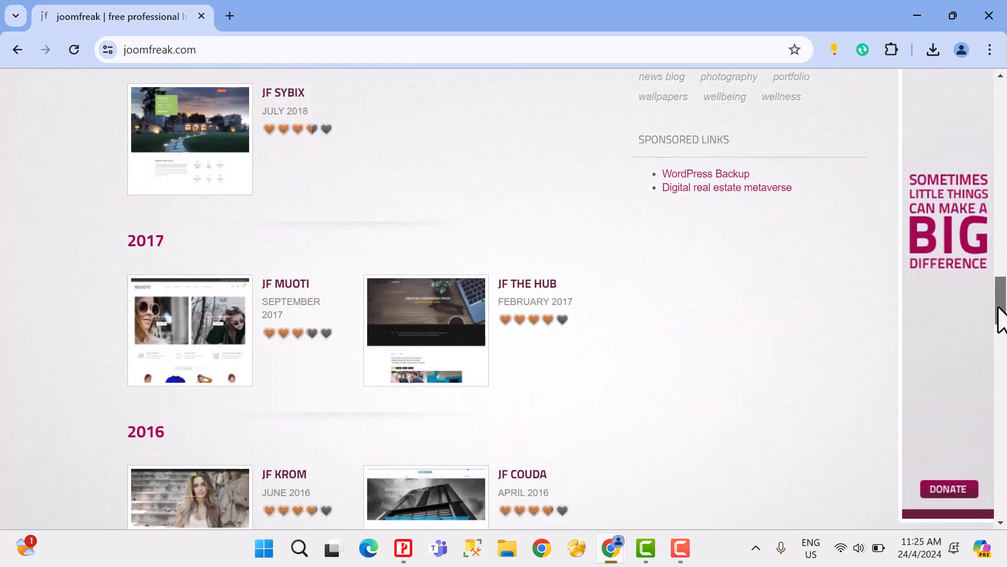
scroll(996, 346, "down", 2)
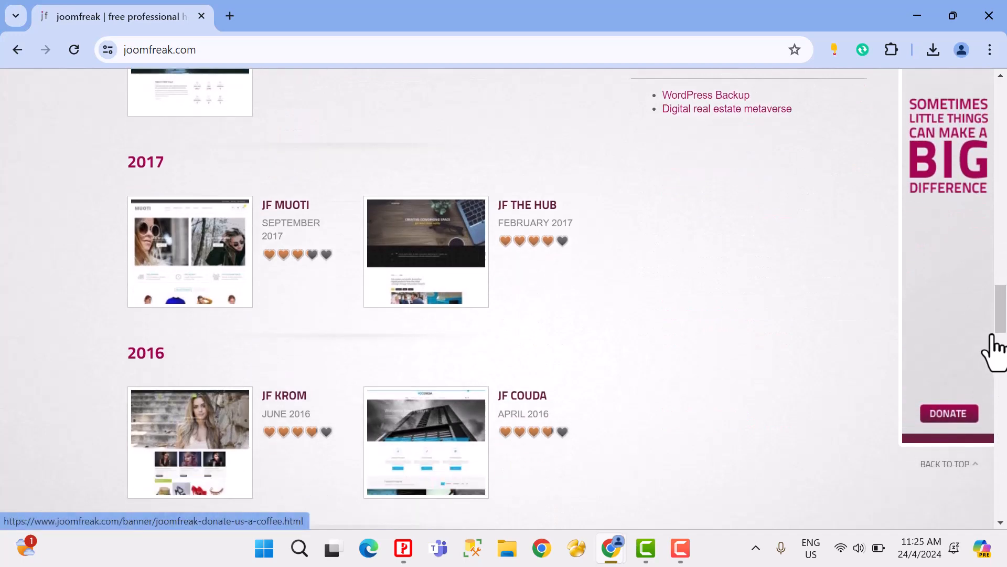
scroll(995, 347, "up", 5)
scroll(612, 333, "up", 4)
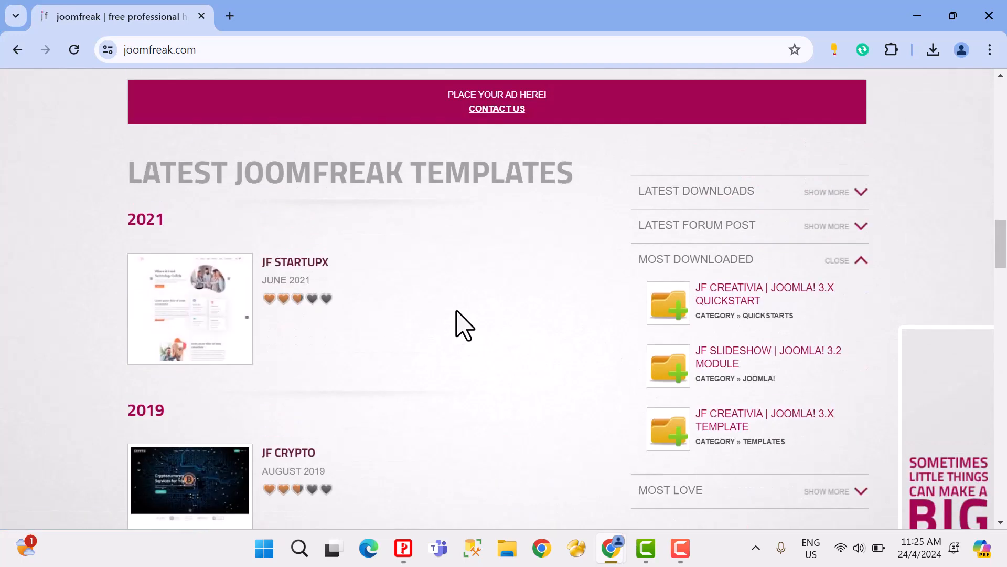
scroll(209, 367, "down", 3)
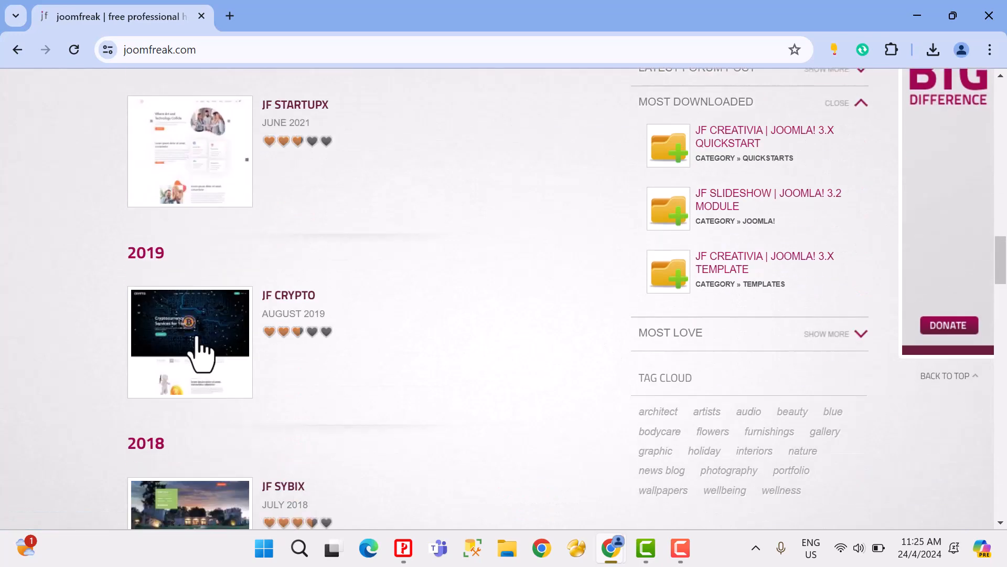
Step: Open the JF Crypto template page, review its description and download links, and close the browser
left_click(199, 346)
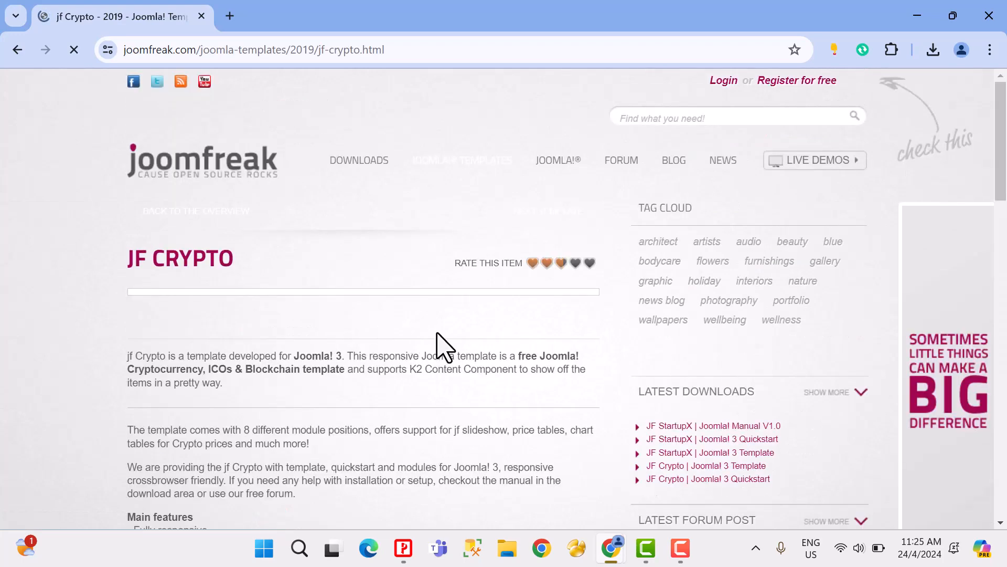
scroll(437, 334, "down", 10)
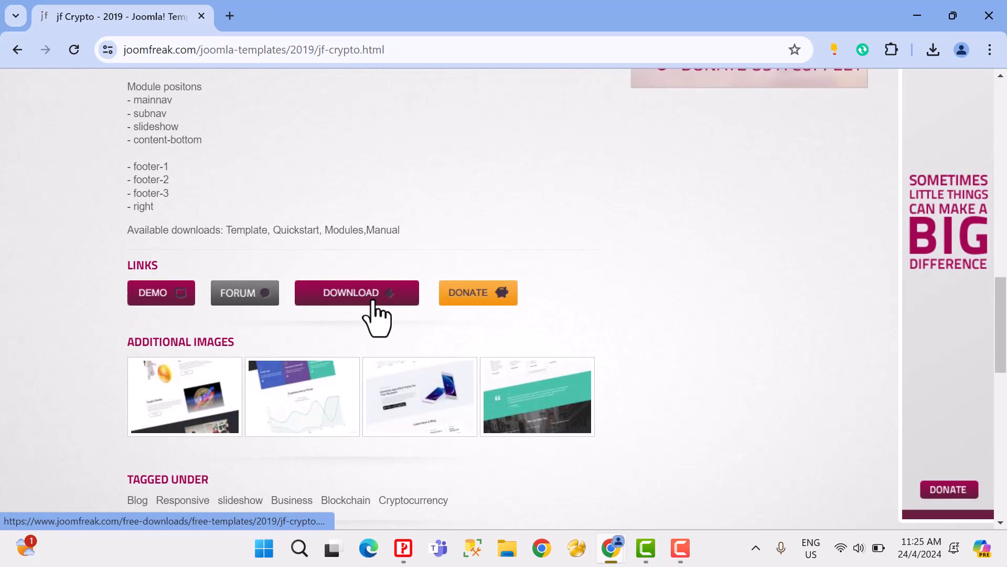
left_click(982, 22)
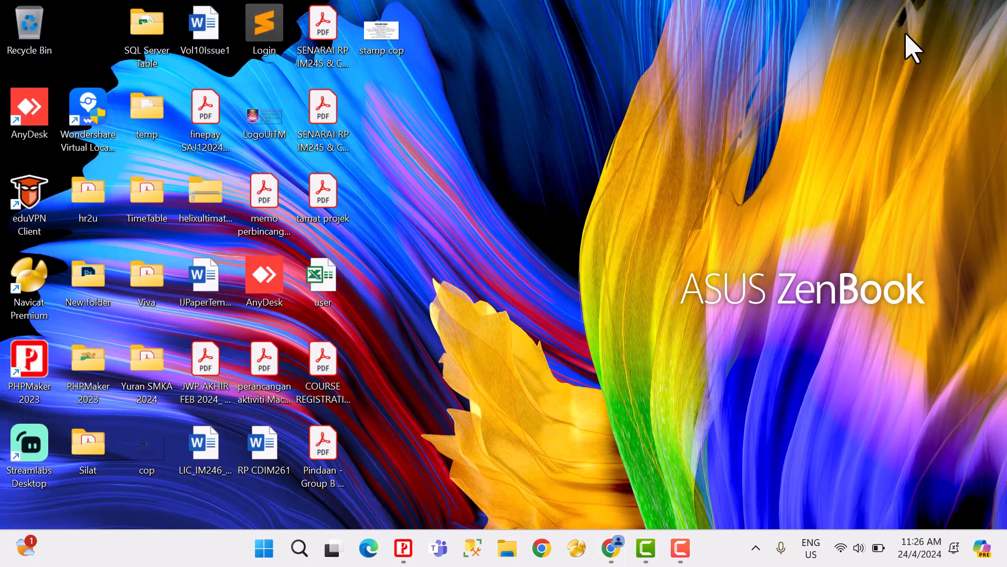
Step: Open the XAMPP Control Panel, start the Apache and MySQL modules, and put the panel window away
left_click(264, 550)
type("x")
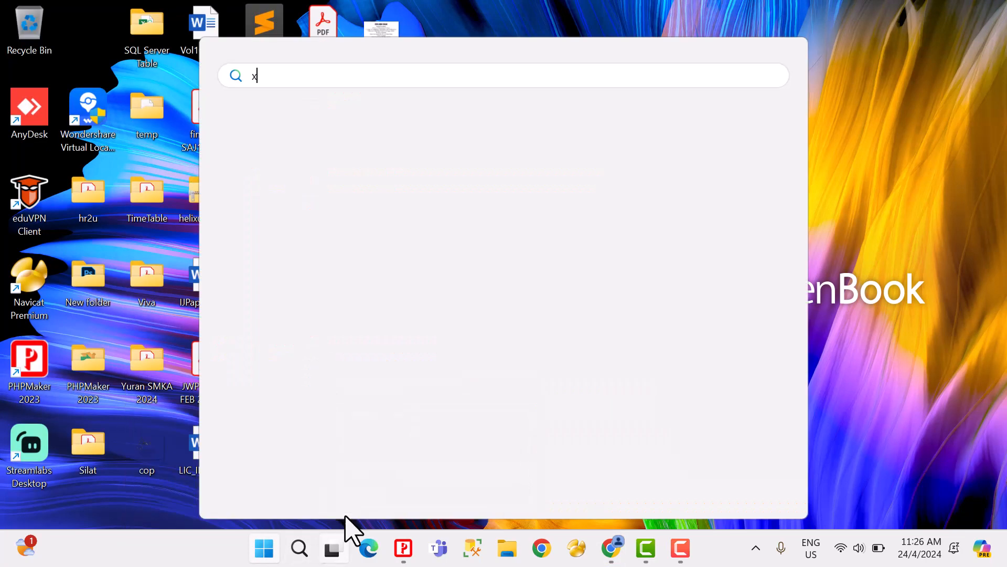
left_click(351, 209)
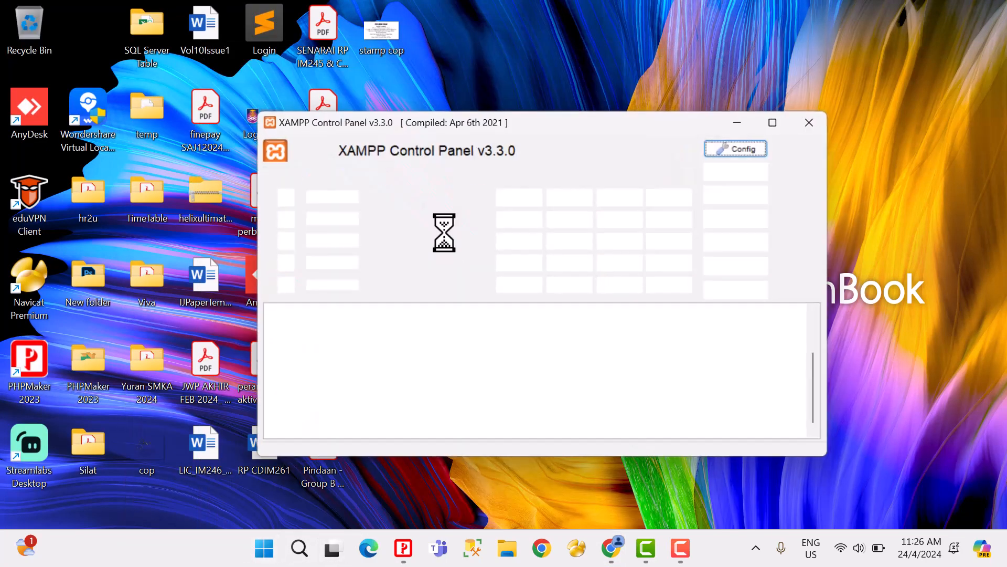
left_click(522, 201)
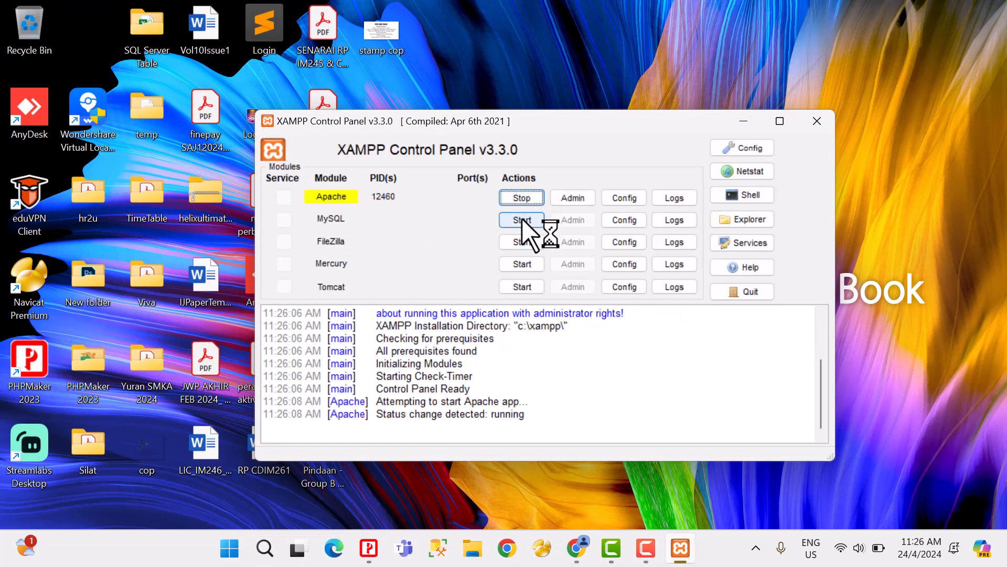
left_click(522, 220)
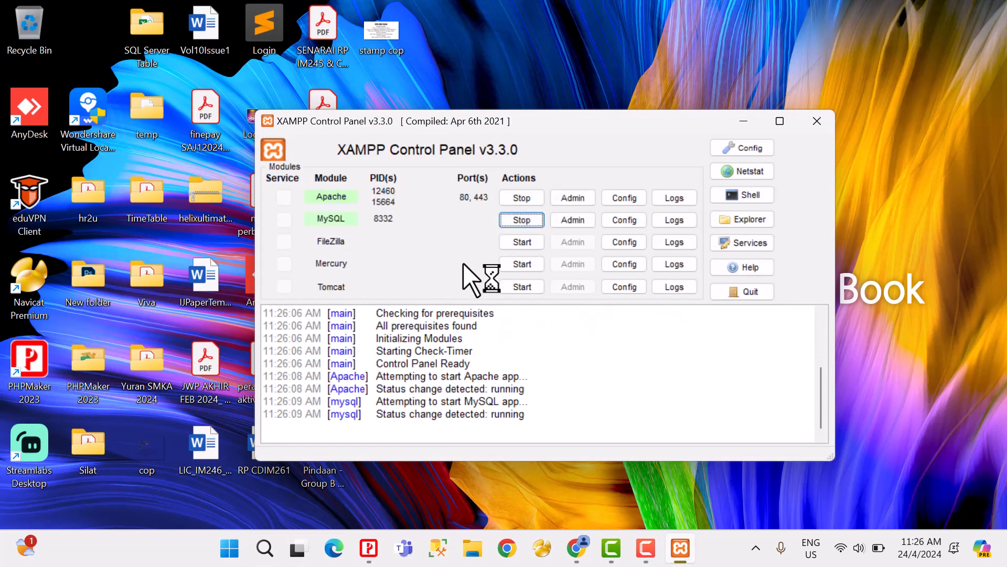
left_click(823, 126)
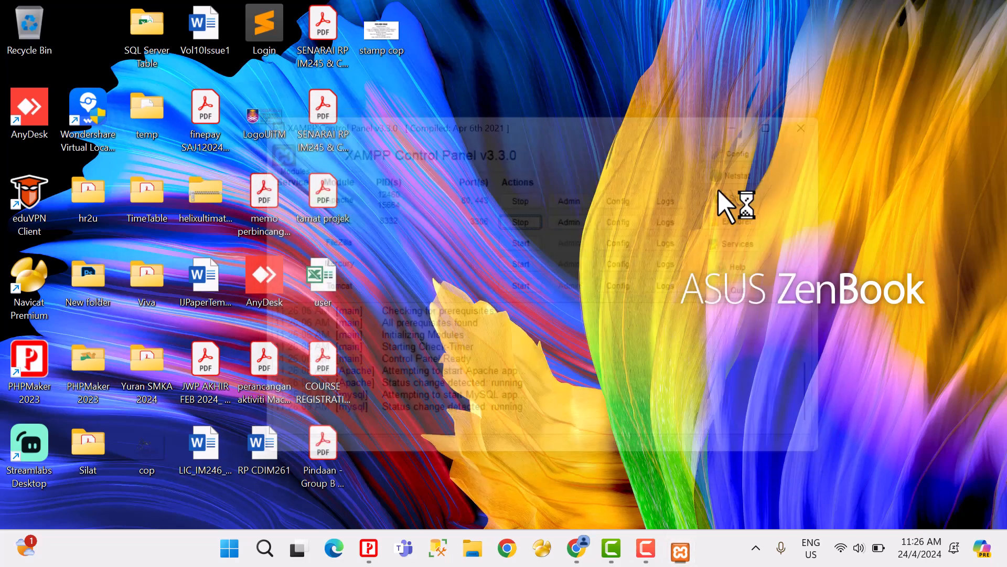
mouse_move(604, 551)
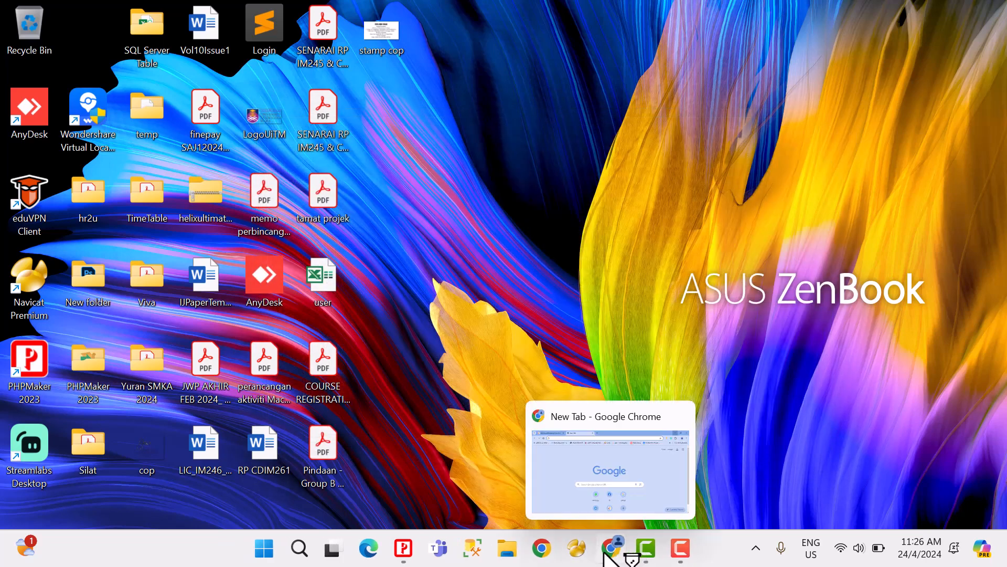
Step: Open a browser window, load localhost/ismawebsite/administrator and log in to the Joomla administration
left_click(541, 548)
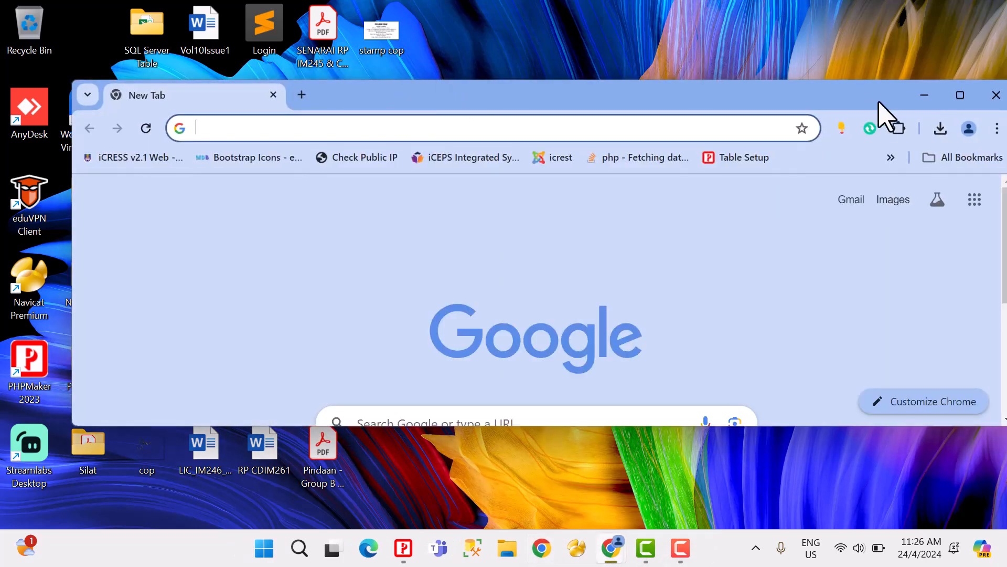
left_click(960, 95)
type("loca")
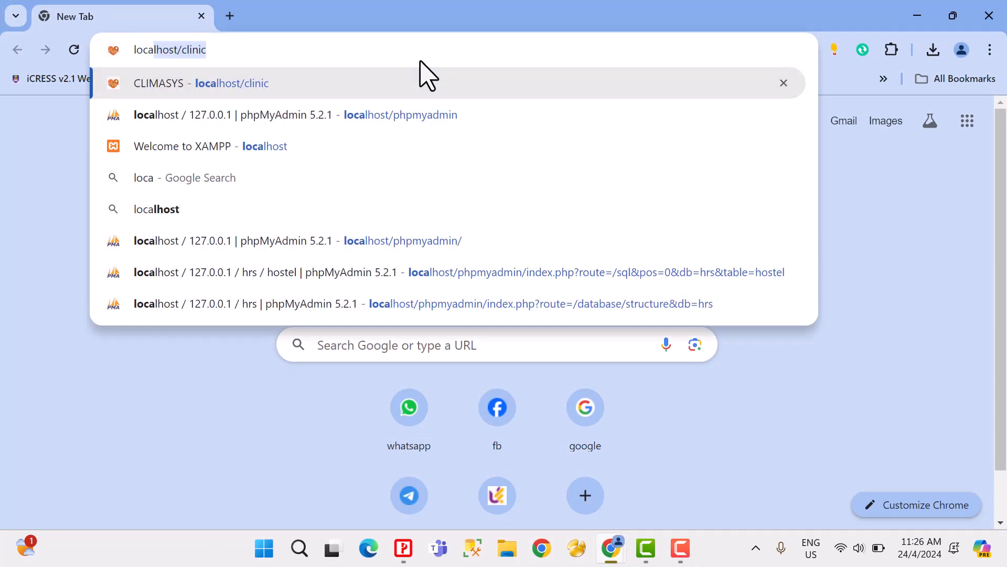
key("Right")
key("BackSpace")
key("BackSpace")
key("BackSpace")
key("BackSpace")
key("BackSpace")
key("BackSpace")
key("BackSpace")
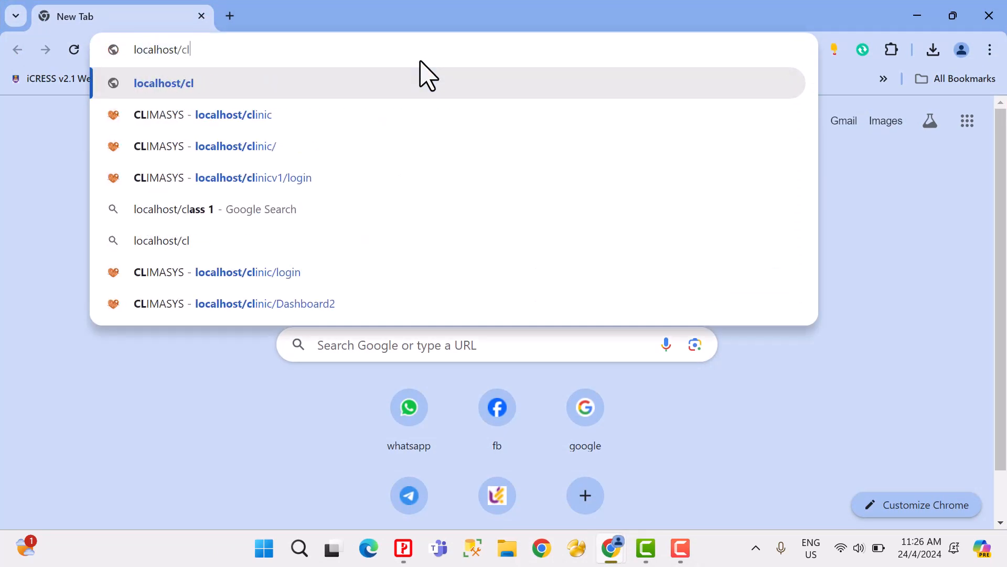
type("/isma")
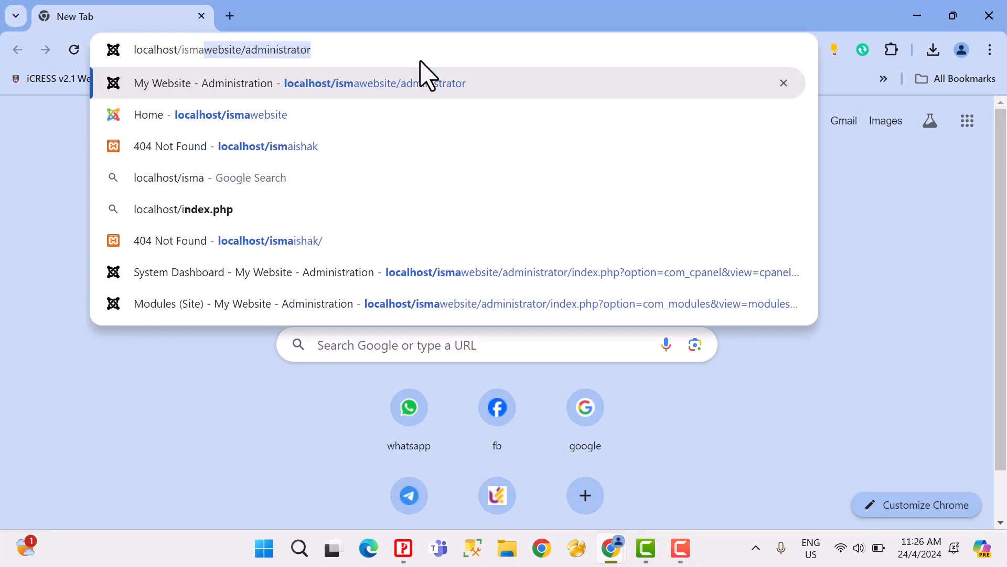
key("Right")
key("BackSpace")
type("r")
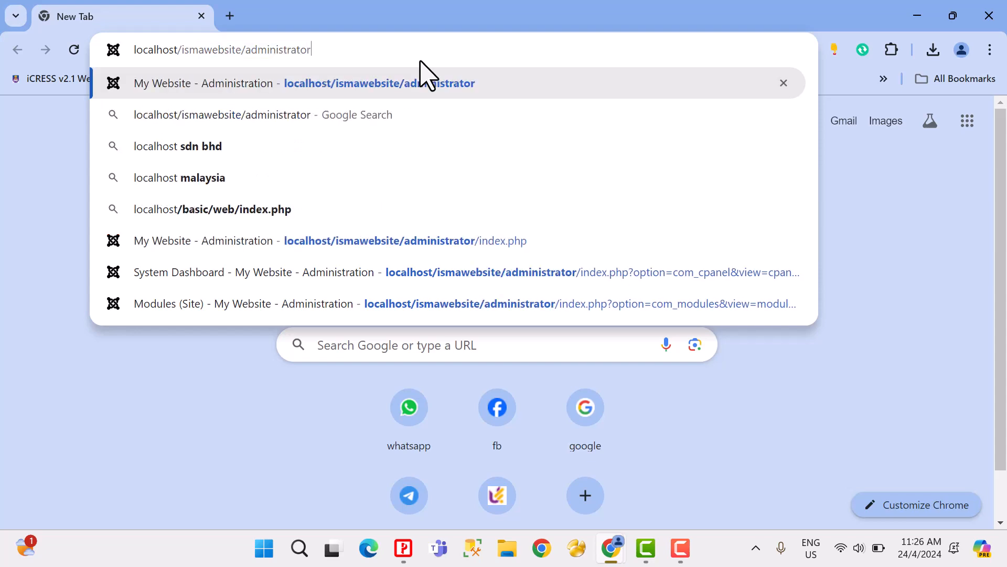
key("Return")
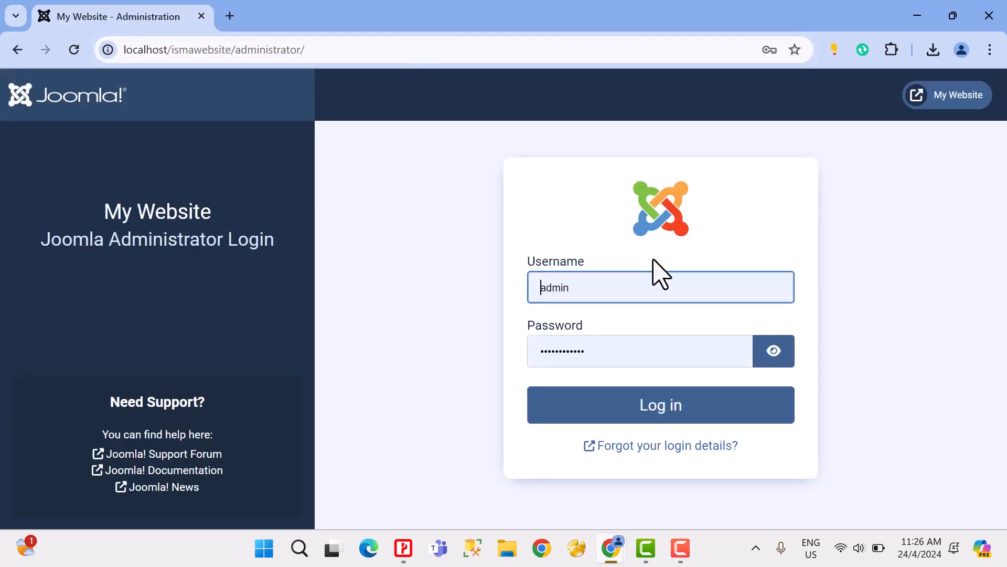
left_click(611, 414)
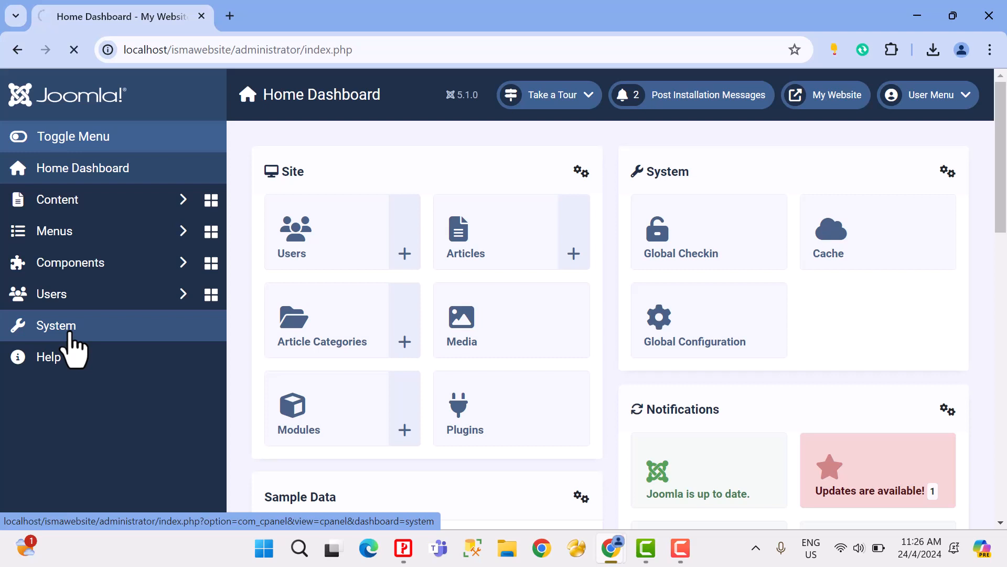
Step: Open the site template styles list, view the website's front end with the Cassiopeia template, and return to the administration
scroll(397, 392, "down", 3)
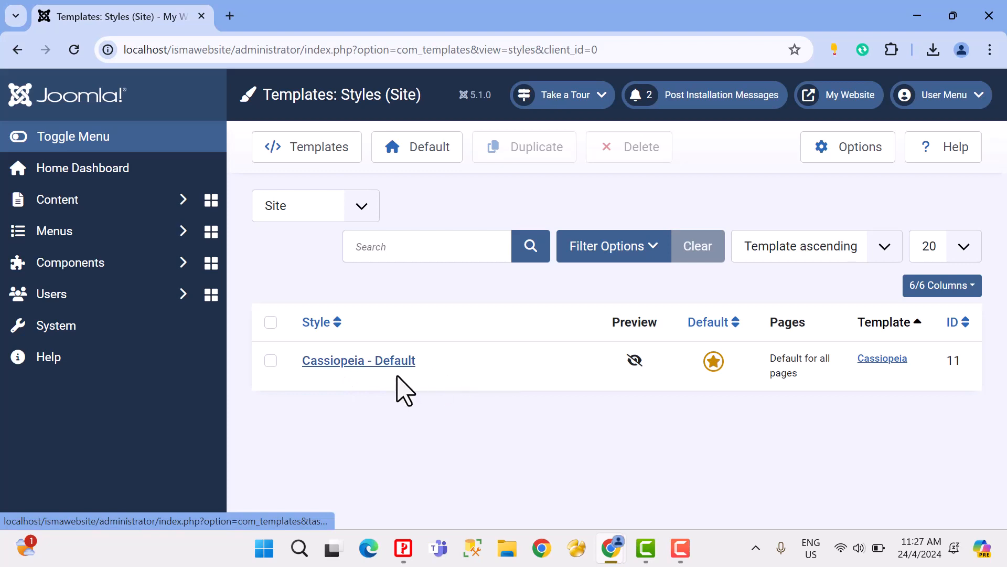
left_click(865, 107)
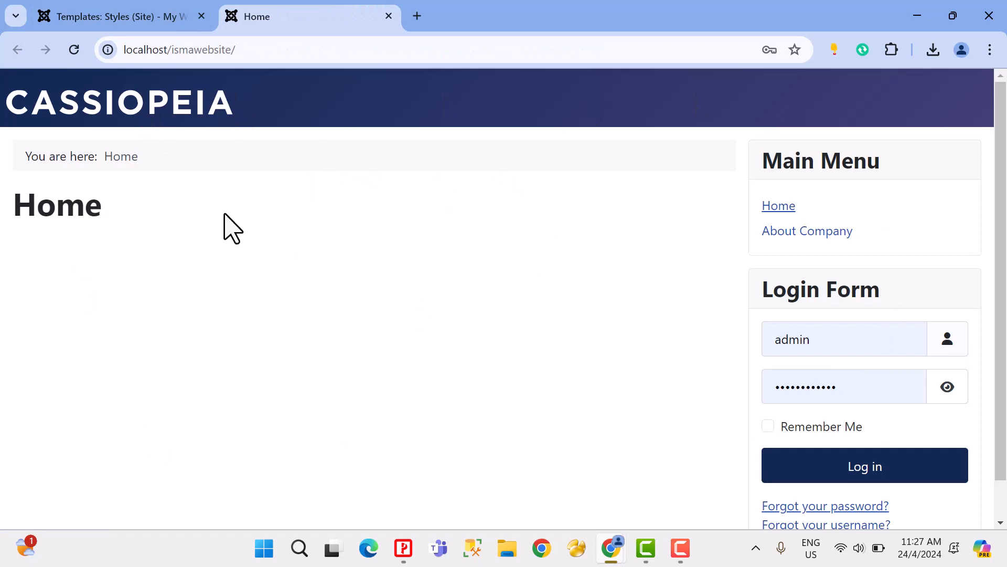
left_click(115, 16)
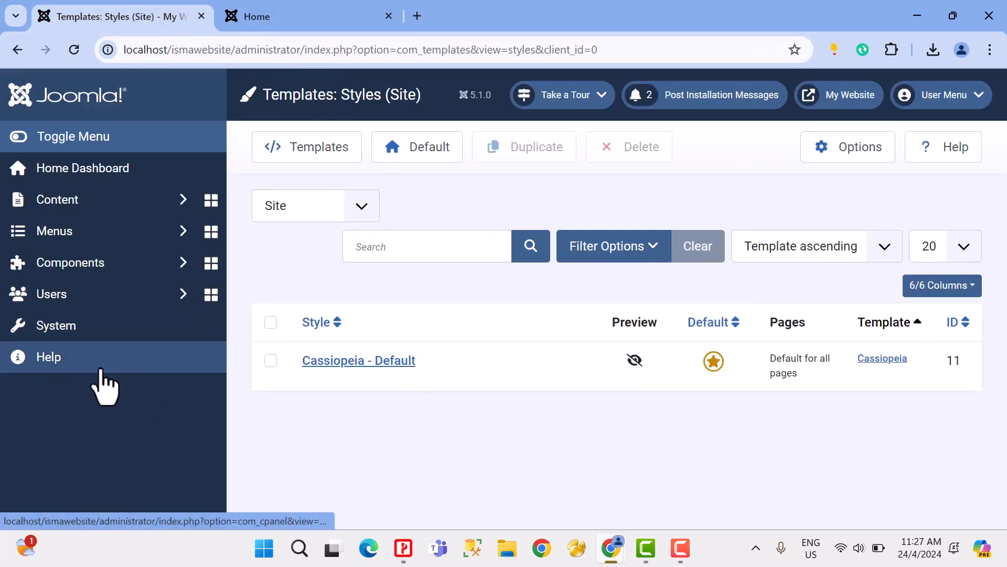
Step: Open Joomla's extension installation page and bring the package upload area into view
left_click(54, 328)
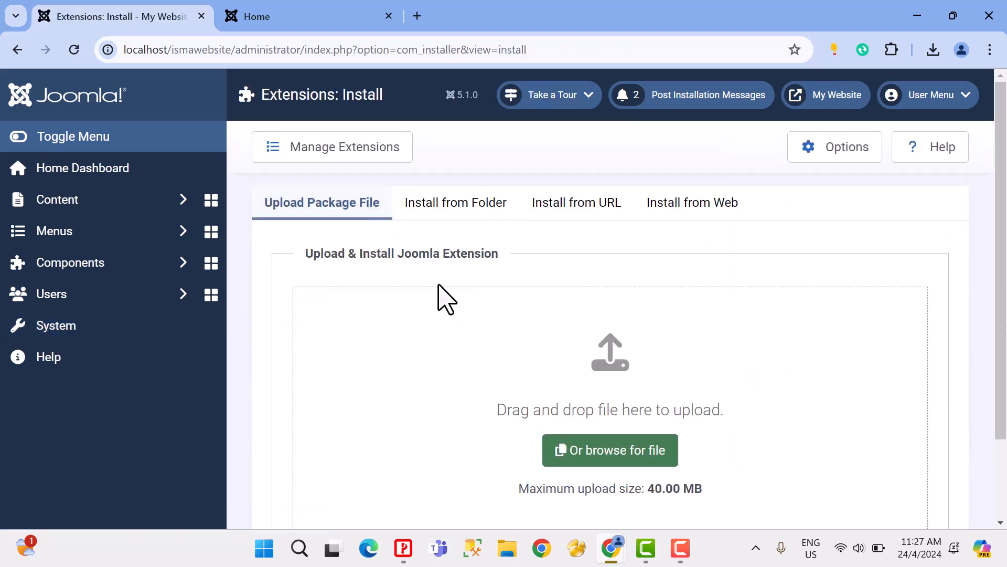
scroll(443, 299, "down", 2)
scroll(435, 296, "up", 2)
scroll(435, 296, "down", 2)
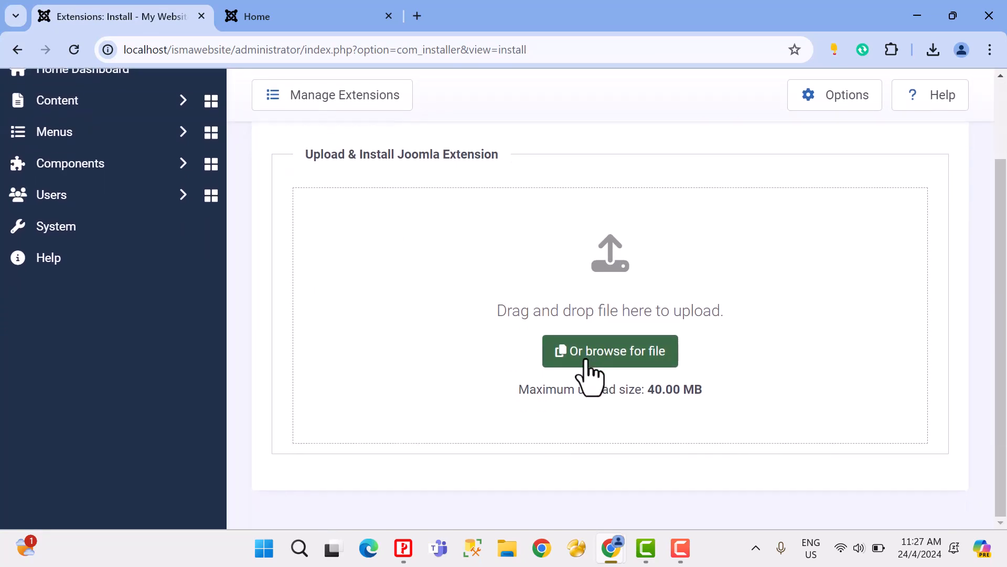
Step: Switch to File Explorer and open the Lab Exe folder inside Documents, IMS561
left_click(505, 549)
left_click(78, 283)
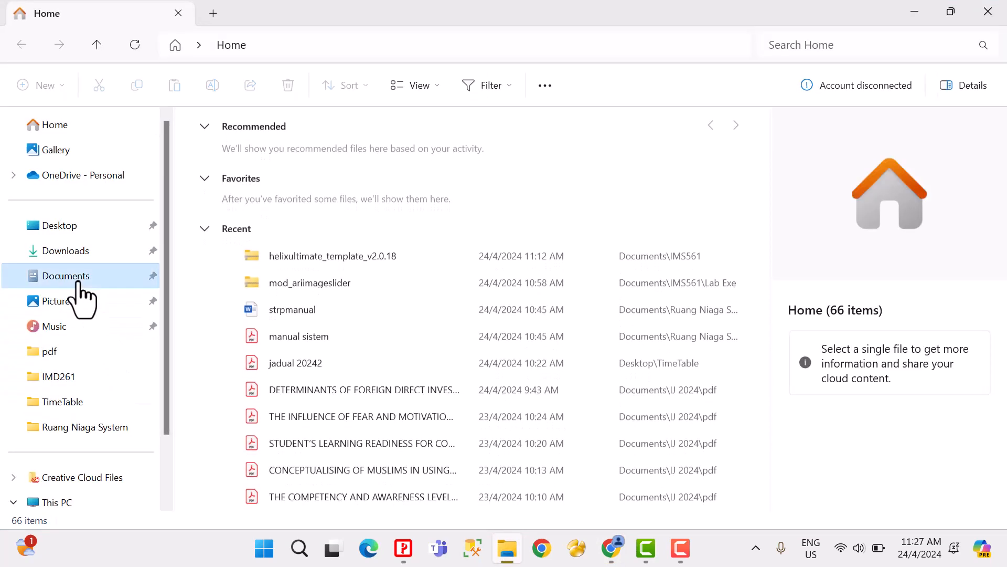
type("i")
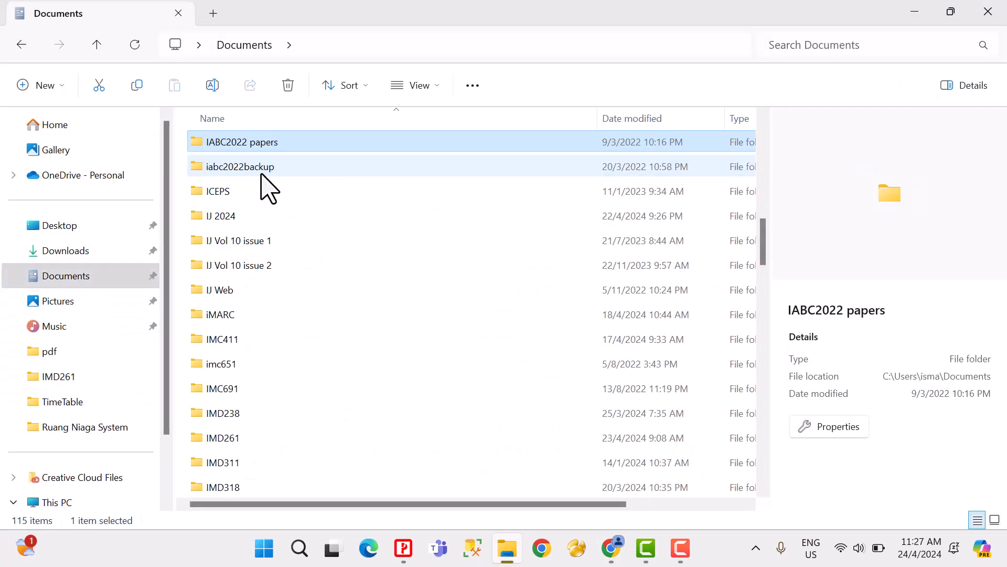
type("ms")
left_click(239, 239)
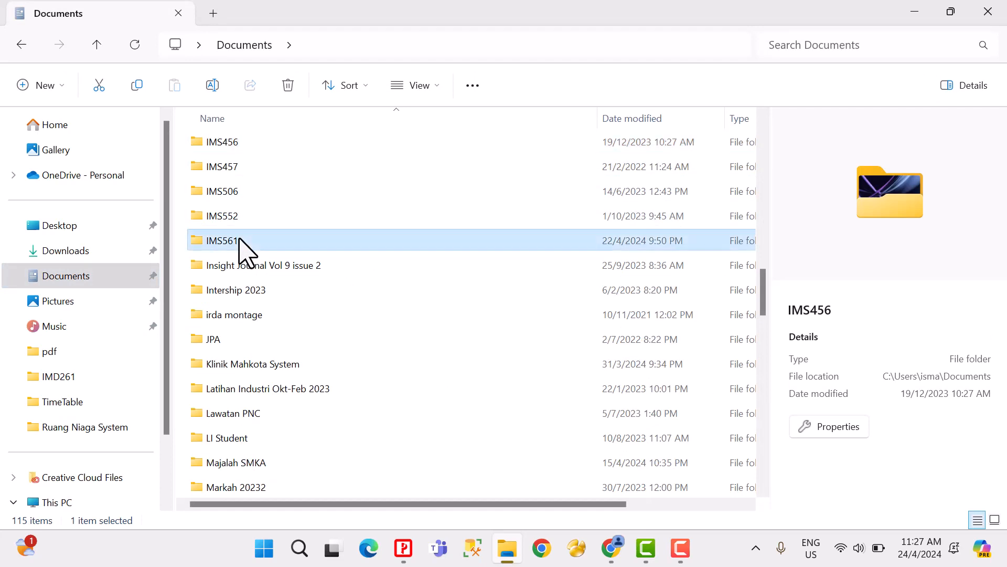
double_click(239, 240)
left_click(270, 244)
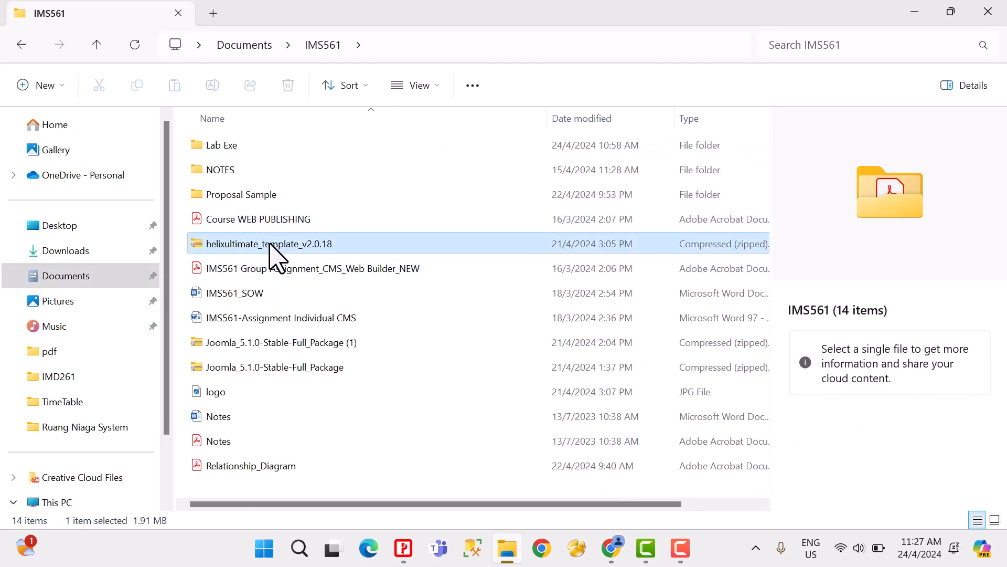
double_click(207, 152)
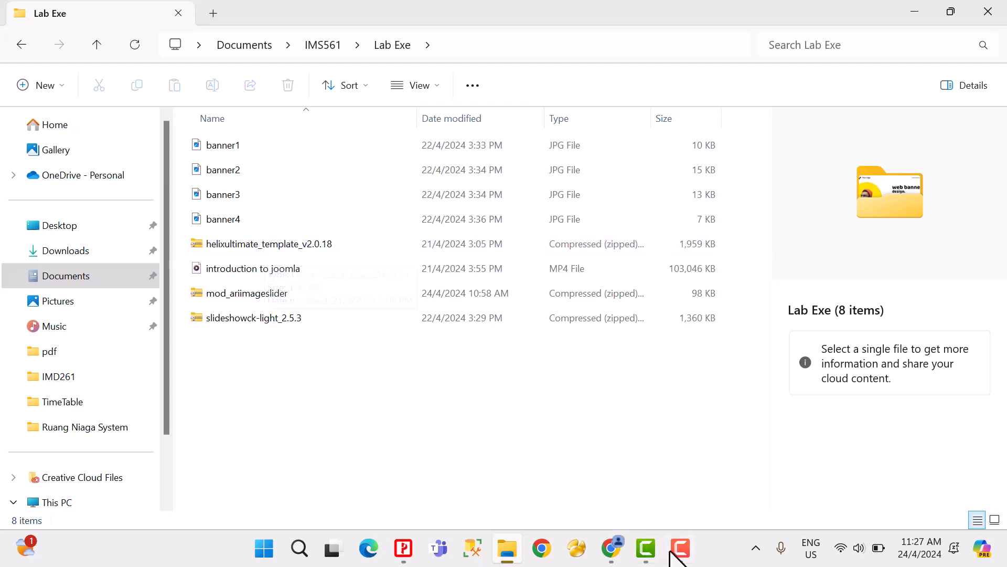
Step: Shrink the file window beside the browser and upload helixultimate_template_v2.0.18 to the Joomla extension installer
mouse_move(612, 551)
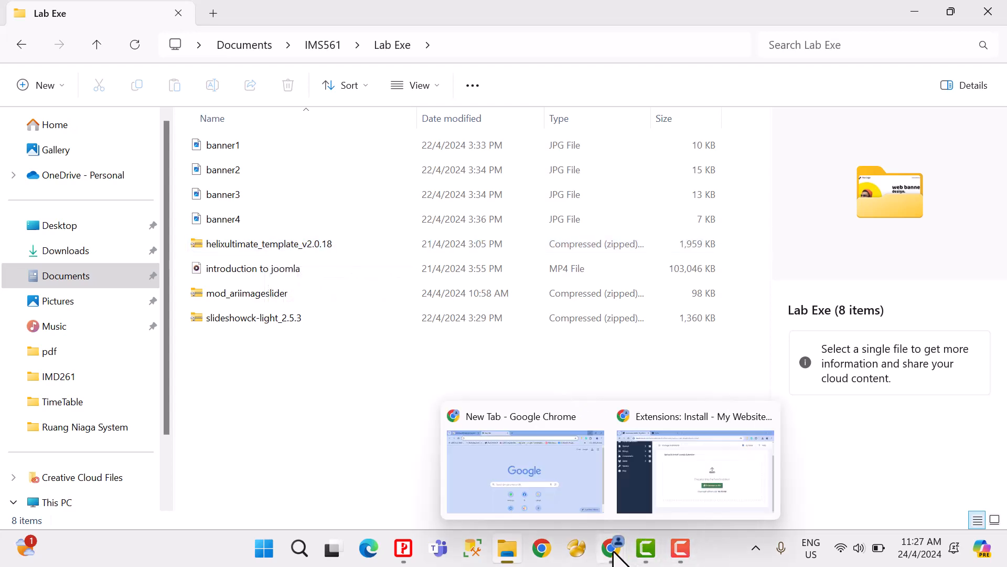
left_click(663, 511)
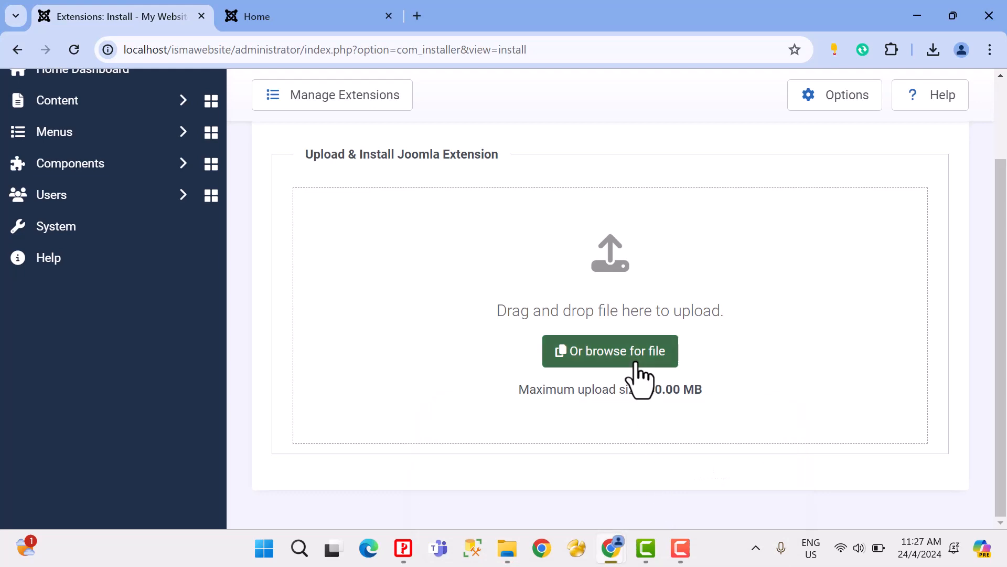
left_click(508, 551)
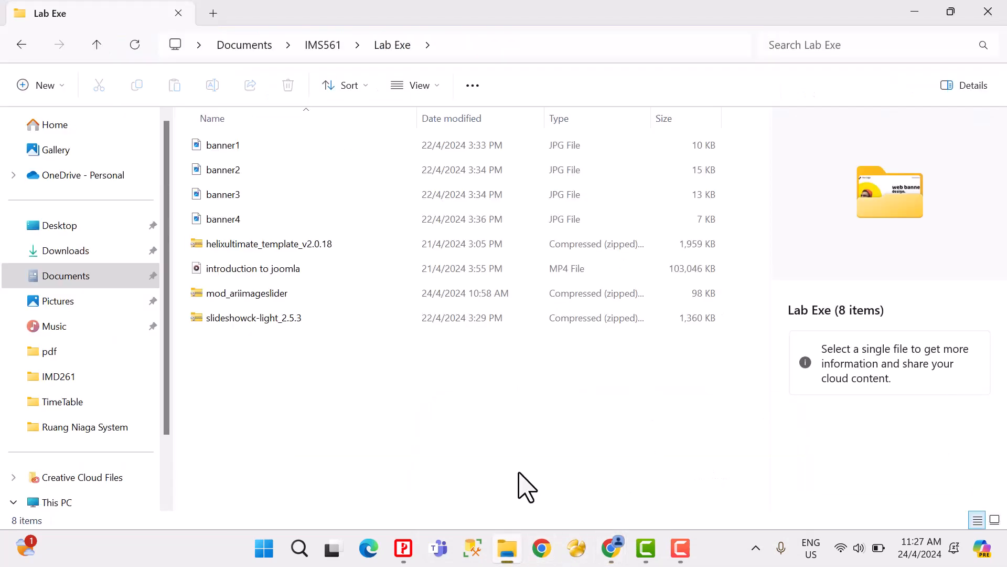
left_click(953, 17)
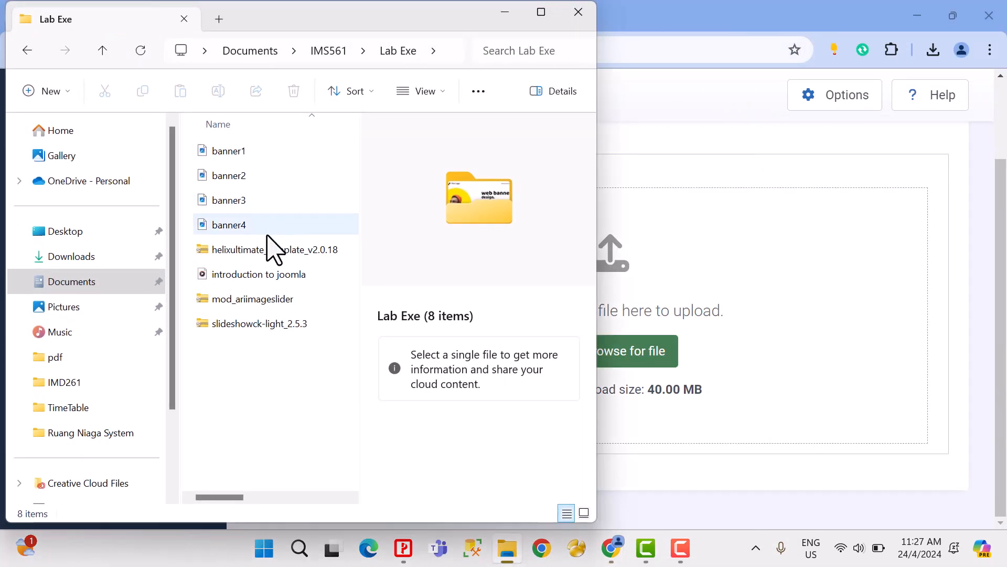
left_click_drag(252, 253, 767, 321)
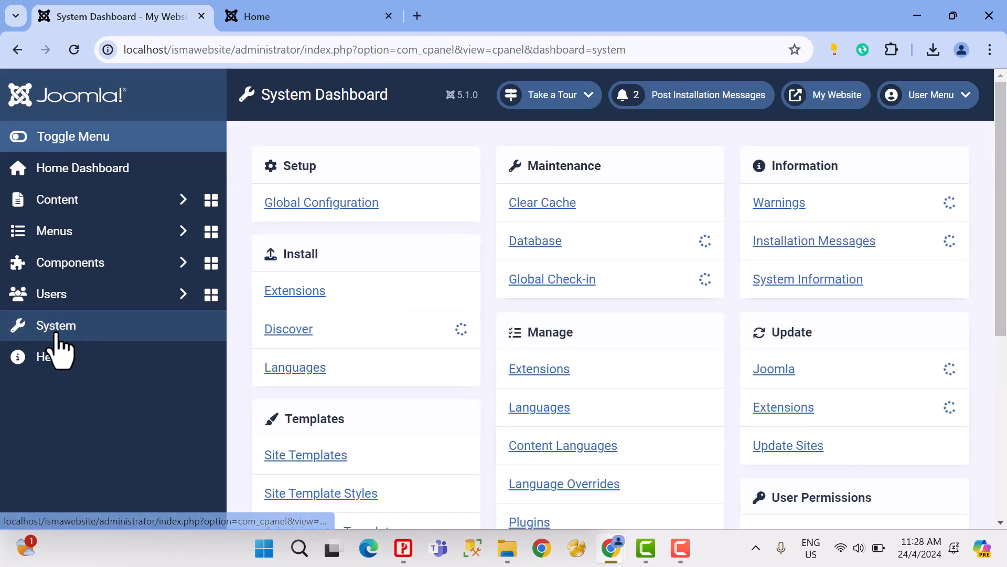
Step: Make shaper_helixultimate - Default the default site template style and check the website's home page
scroll(418, 309, "down", 4)
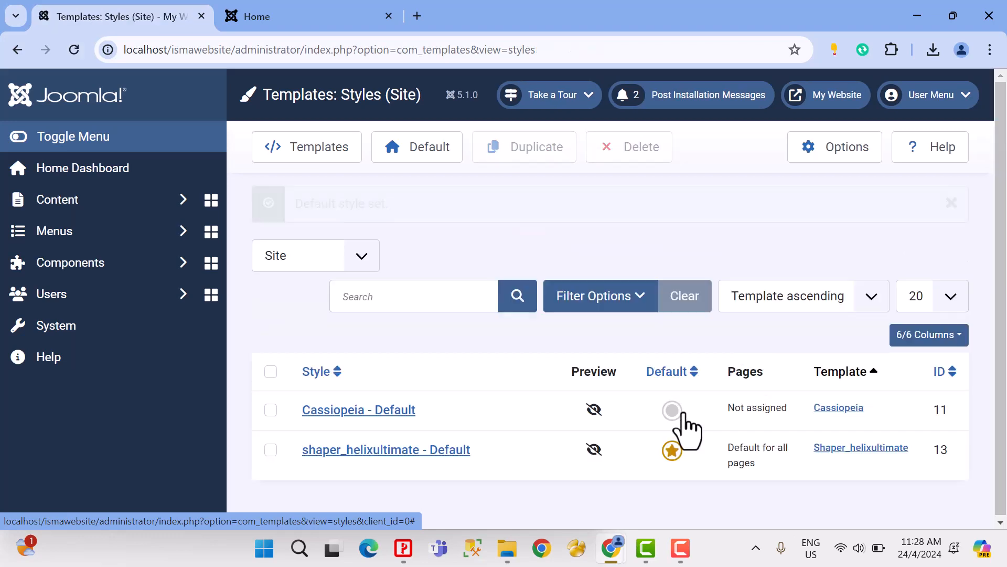
left_click(283, 16)
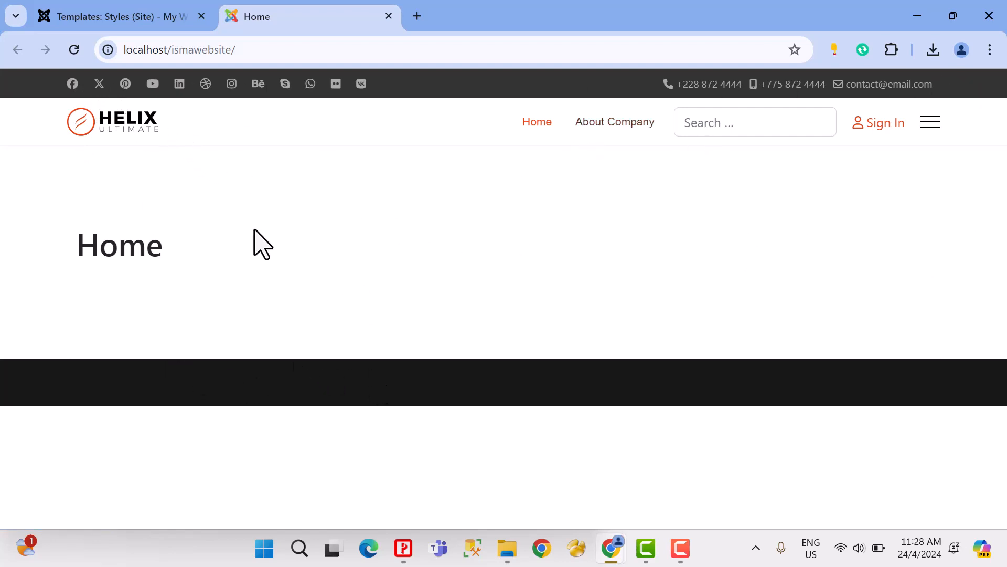
left_click(141, 21)
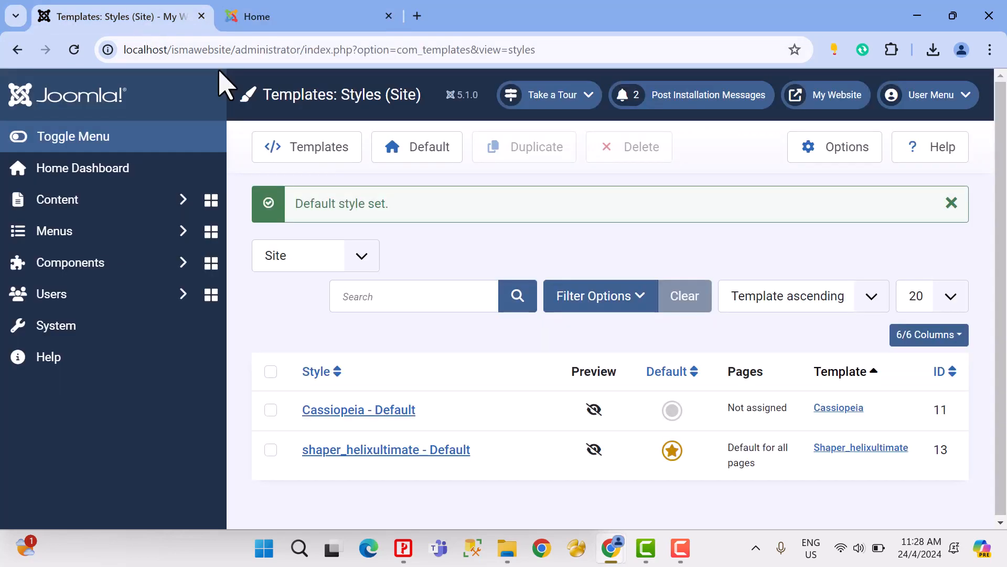
Step: Open the template options of the shaper_helixultimate - Default style and move the floating settings toolbar aside
left_click(386, 451)
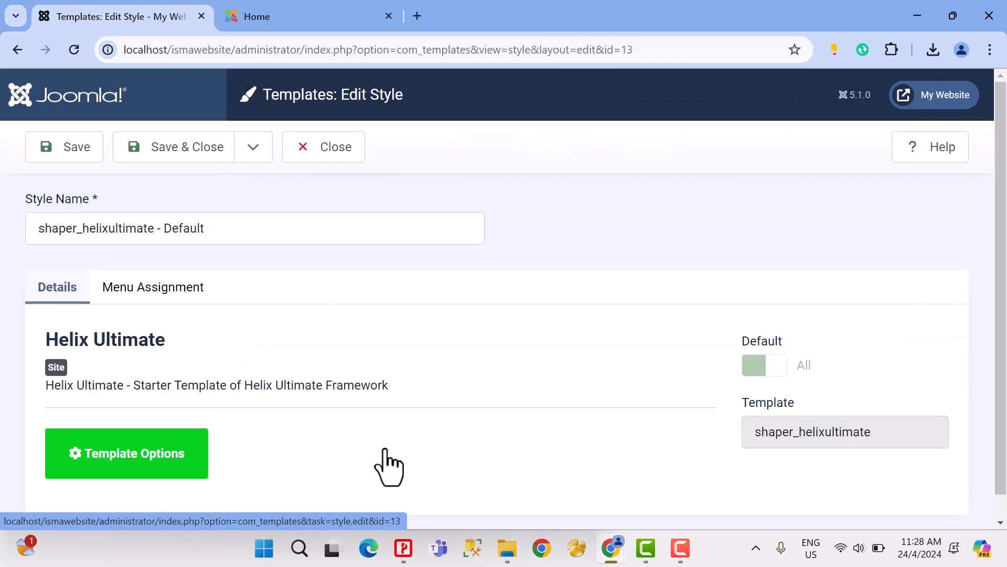
scroll(388, 443, "down", 1)
left_click(172, 450)
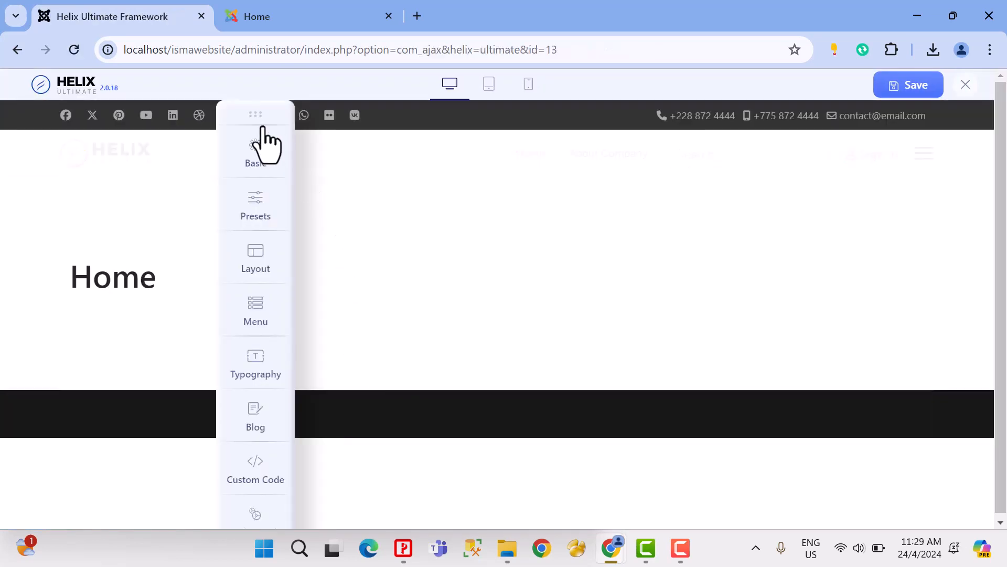
left_click_drag(250, 112, 91, 93)
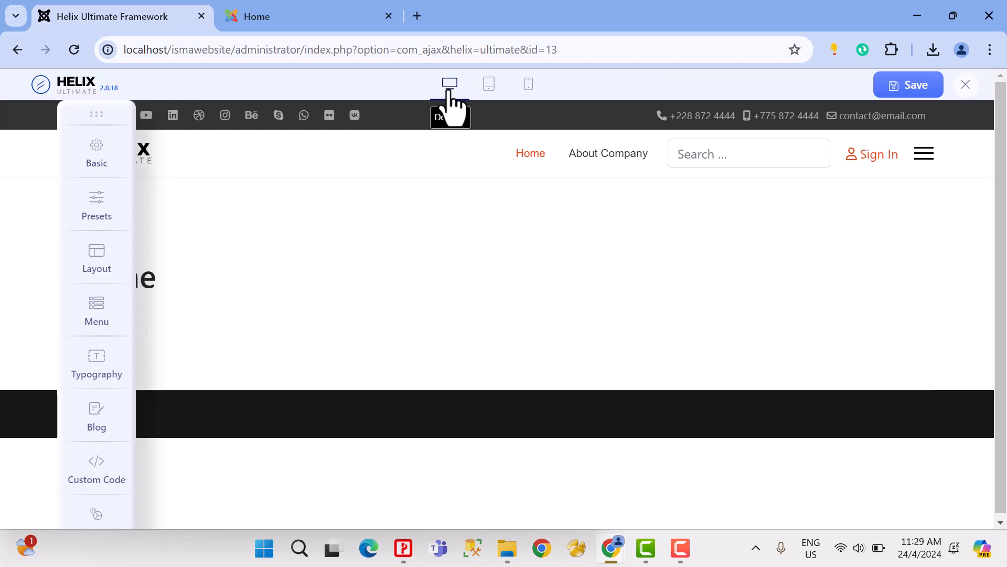
Step: Preview the Helix Ultimate page in tablet and mobile layouts, then return to the desktop layout
left_click(489, 88)
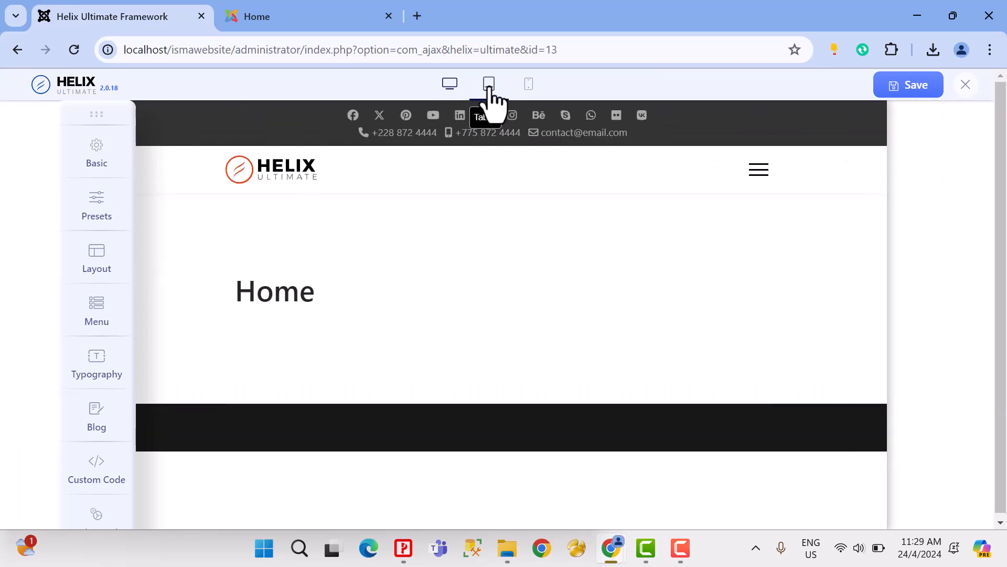
left_click_drag(112, 105, 44, 119)
left_click(527, 86)
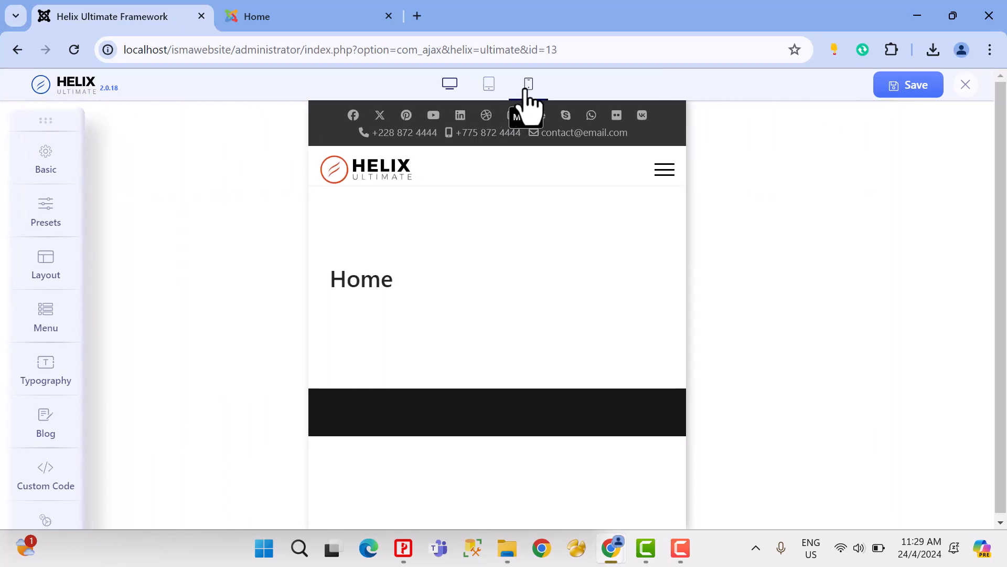
left_click(450, 87)
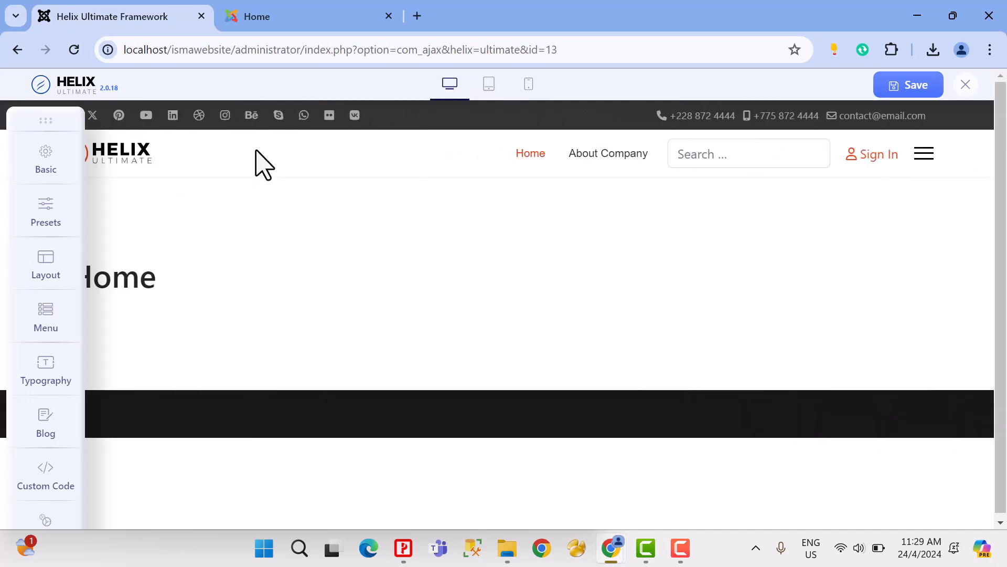
Step: Open the Basic logo settings, move the panel clear of the page logo, and set the logo type to Text
left_click_drag(50, 123, 140, 117)
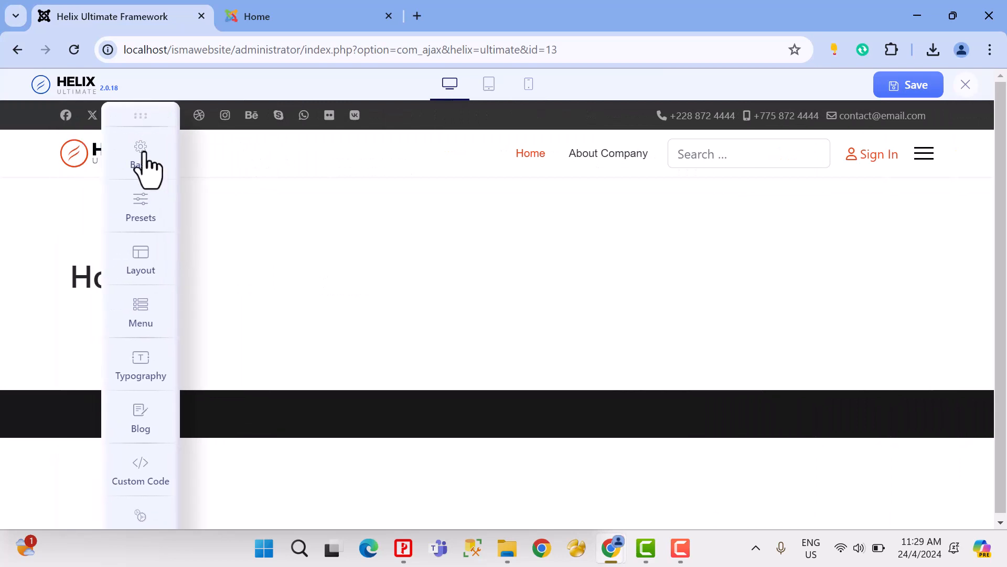
left_click(145, 156)
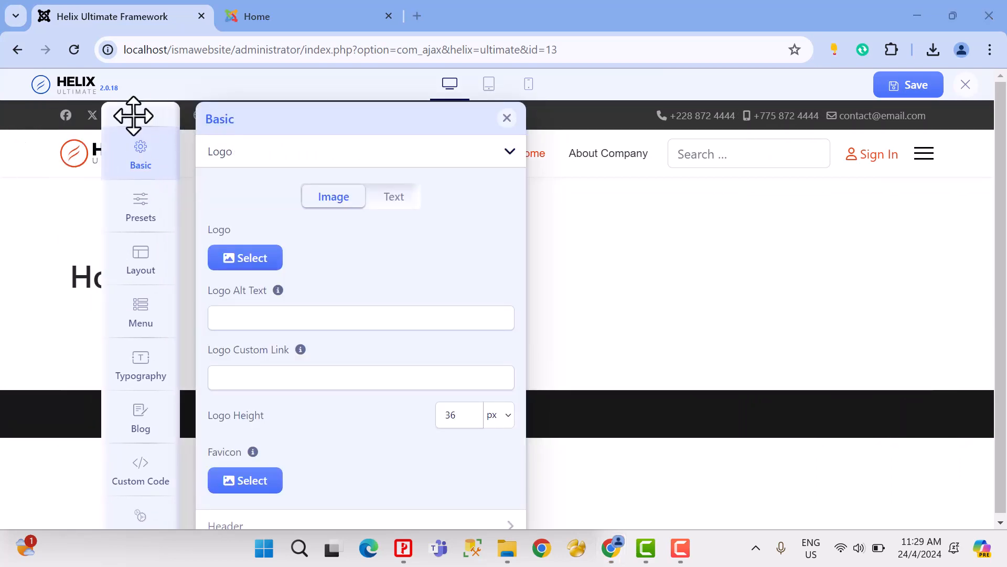
left_click_drag(134, 115, 333, 122)
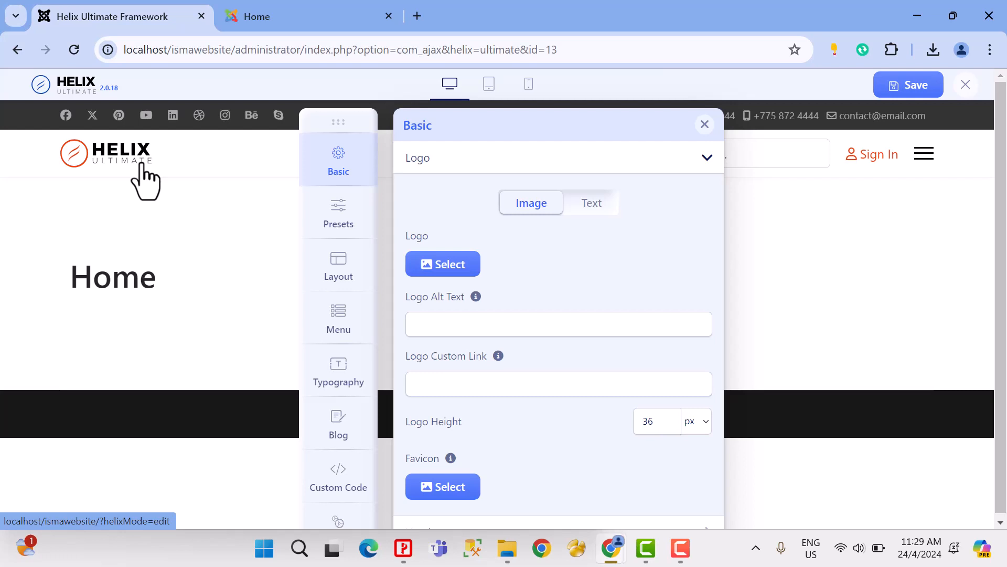
left_click(587, 207)
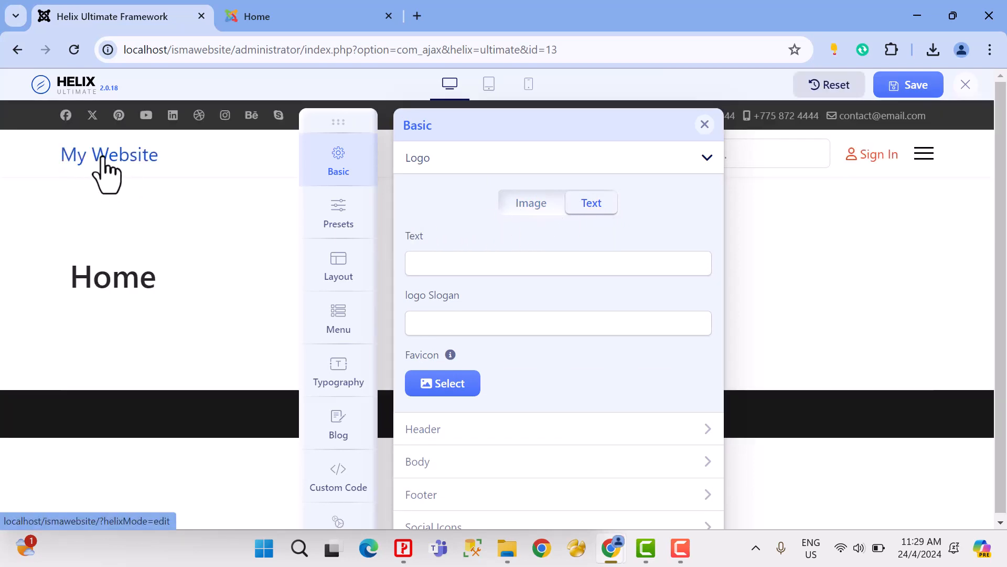
Step: Set the logo text to "ISMA IT SOLUTION", check it in the page header, and switch the logo type to Image
left_click(430, 260)
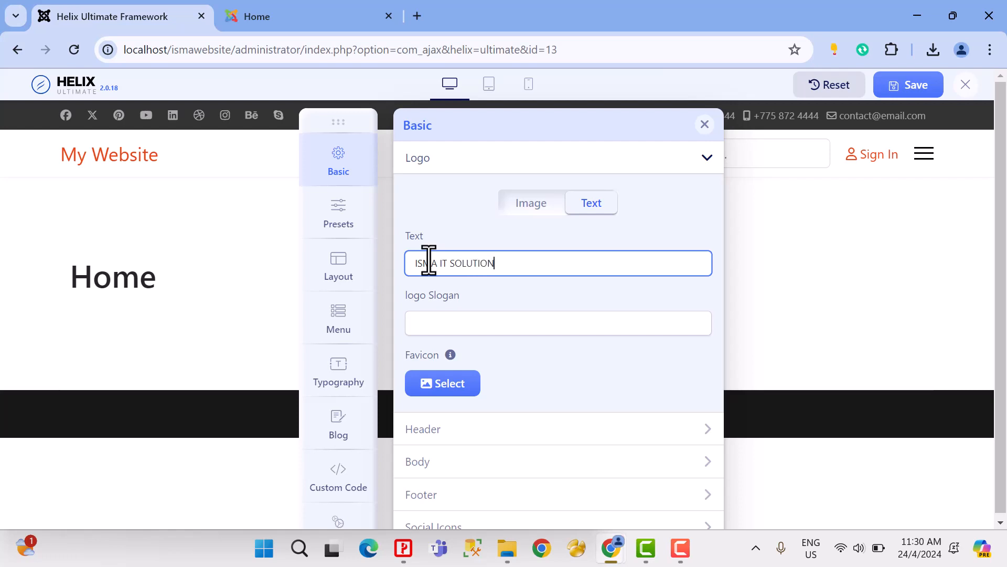
left_click(437, 326)
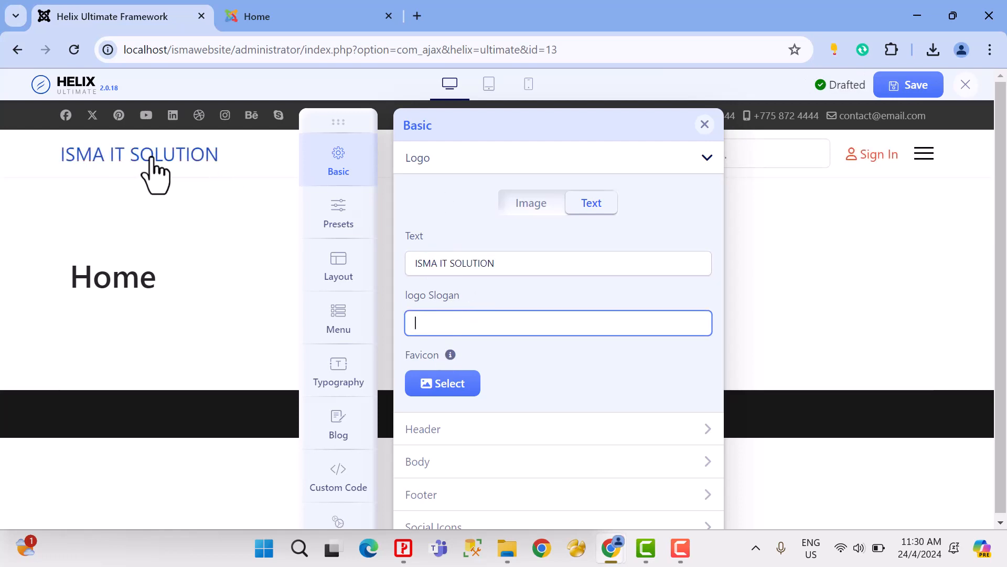
left_click(402, 237)
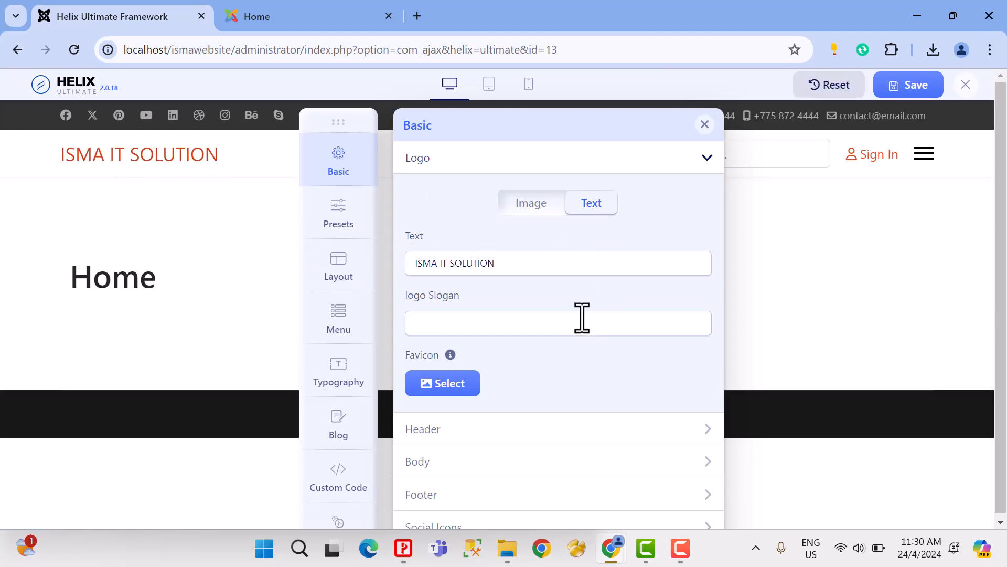
left_click(524, 206)
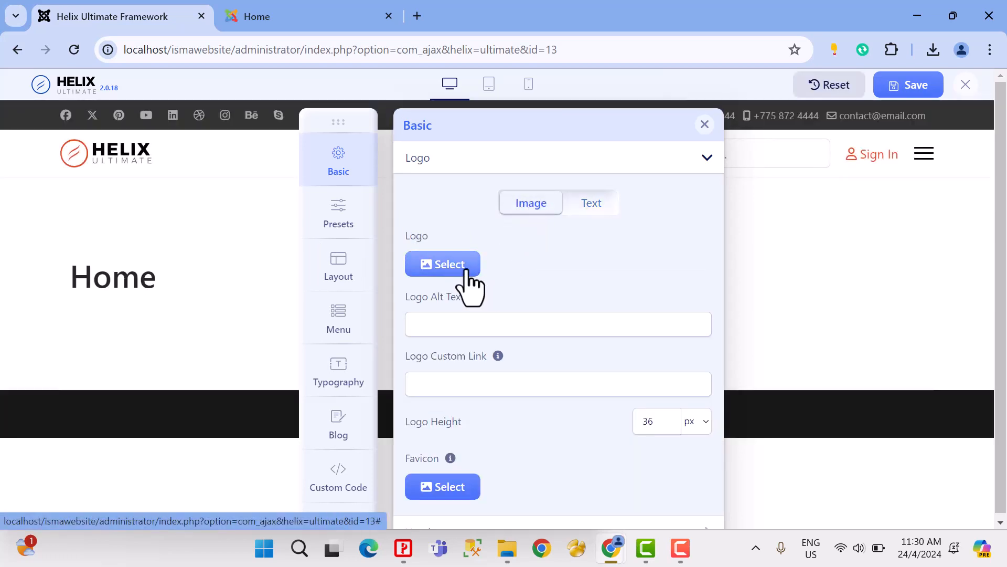
Step: Open Google Images in a new browser tab and search for "ISMA DESIGN"
left_click(417, 16)
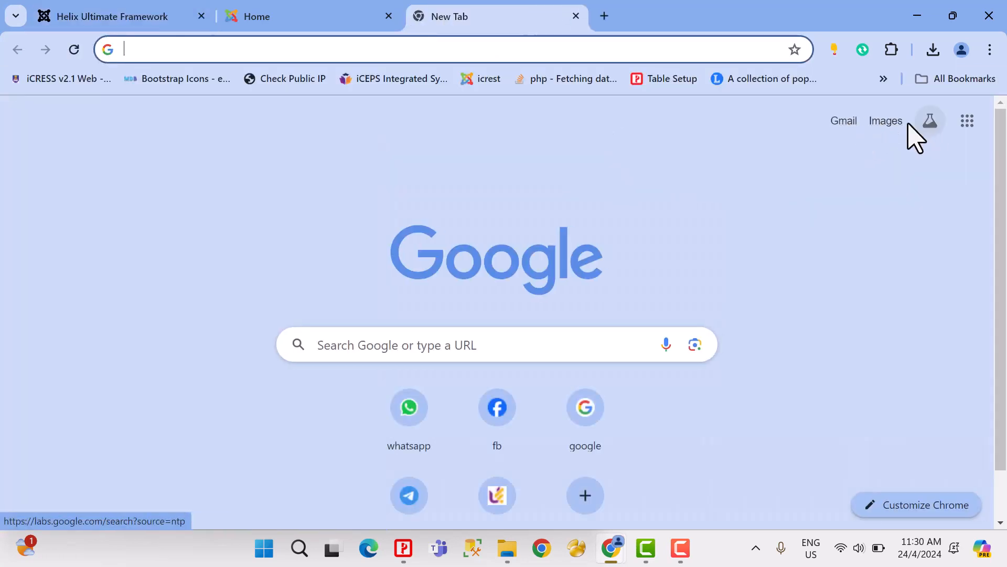
left_click(894, 124)
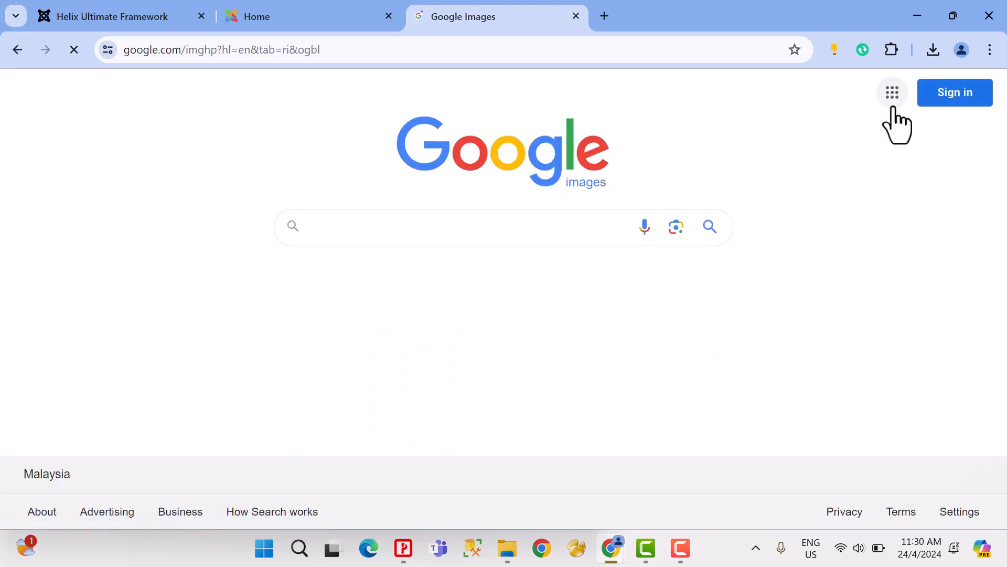
left_click(565, 231)
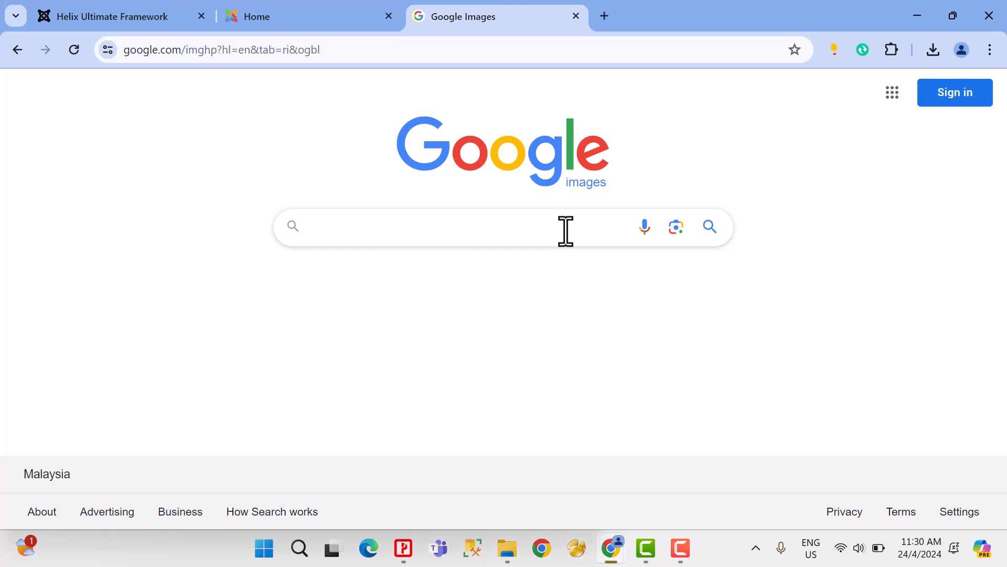
type("MA DE")
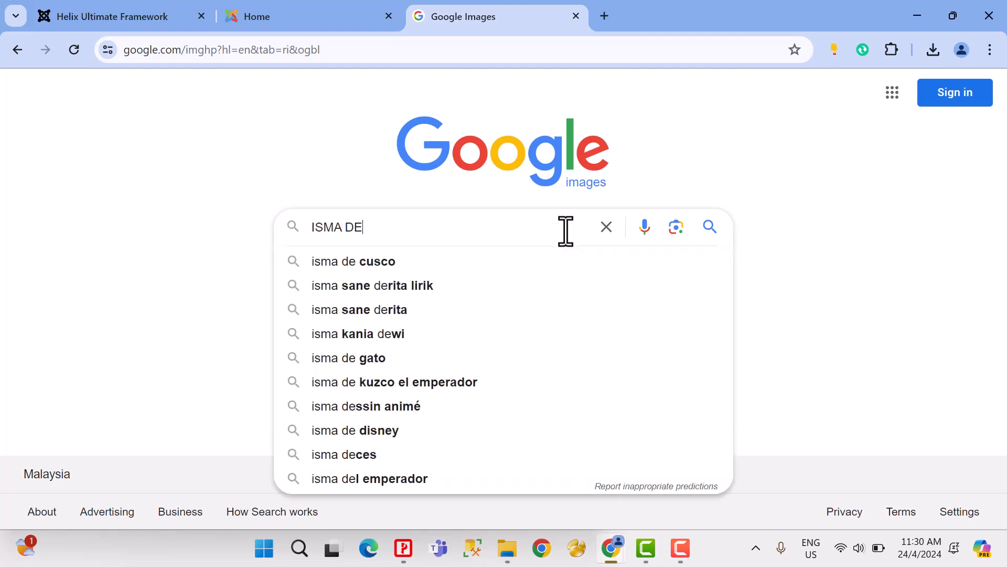
type("SIGN")
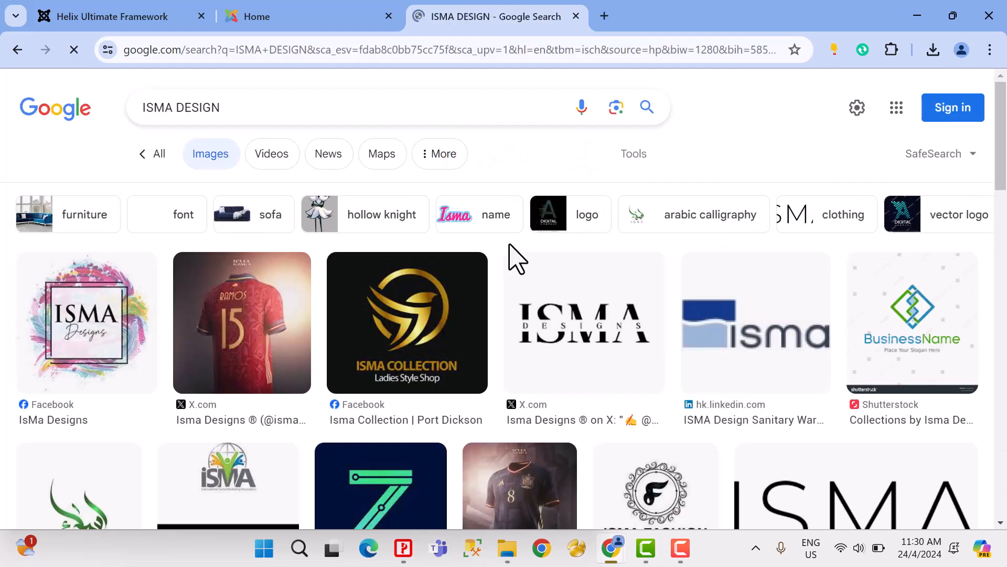
Step: Change the image search to "ISMA LOGO" and look through the results for a suitable logo
double_click(202, 108)
type("LOGO")
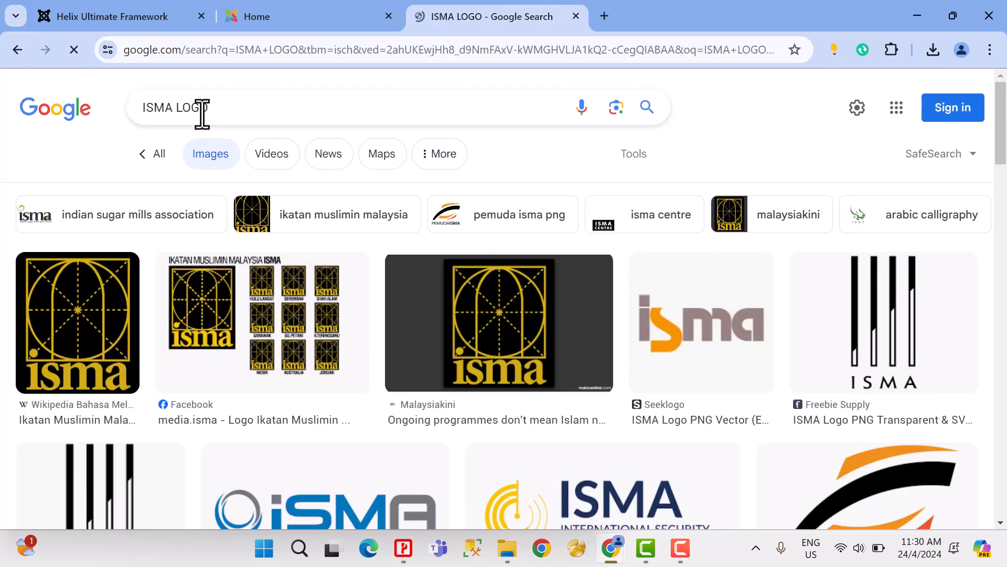
left_click_drag(175, 108, 210, 107)
left_click(239, 108)
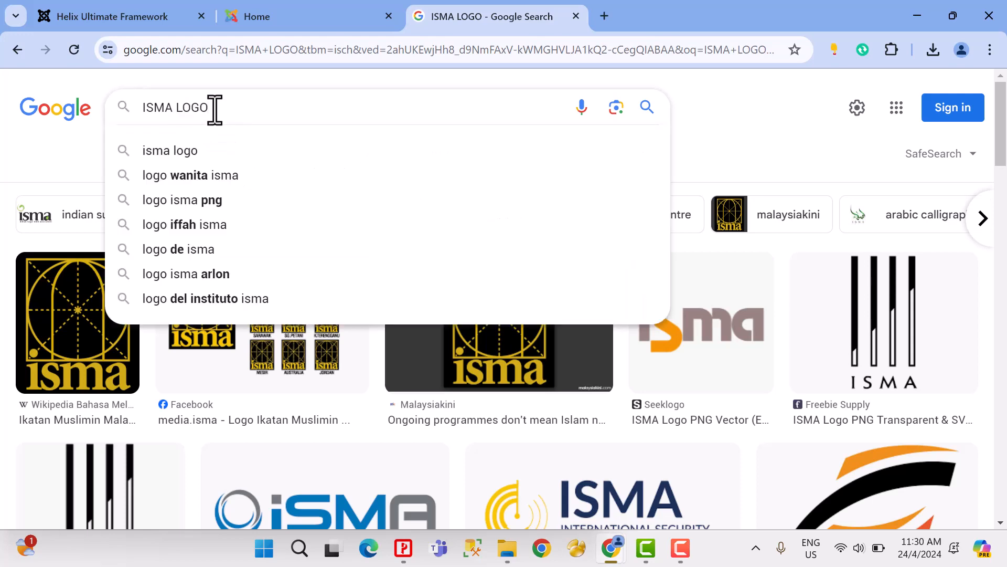
left_click(63, 173)
scroll(675, 315, "down", 3)
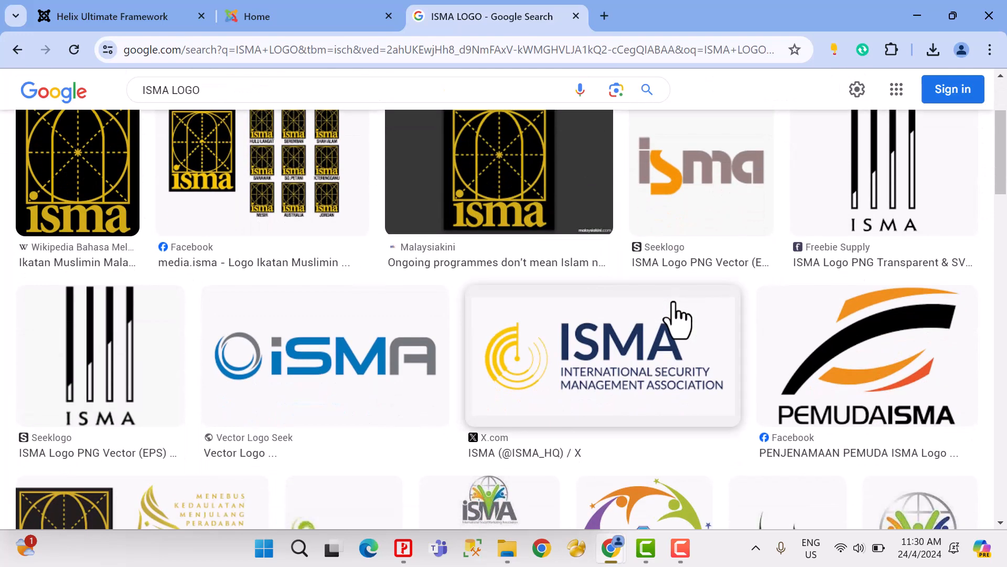
scroll(677, 317, "down", 1)
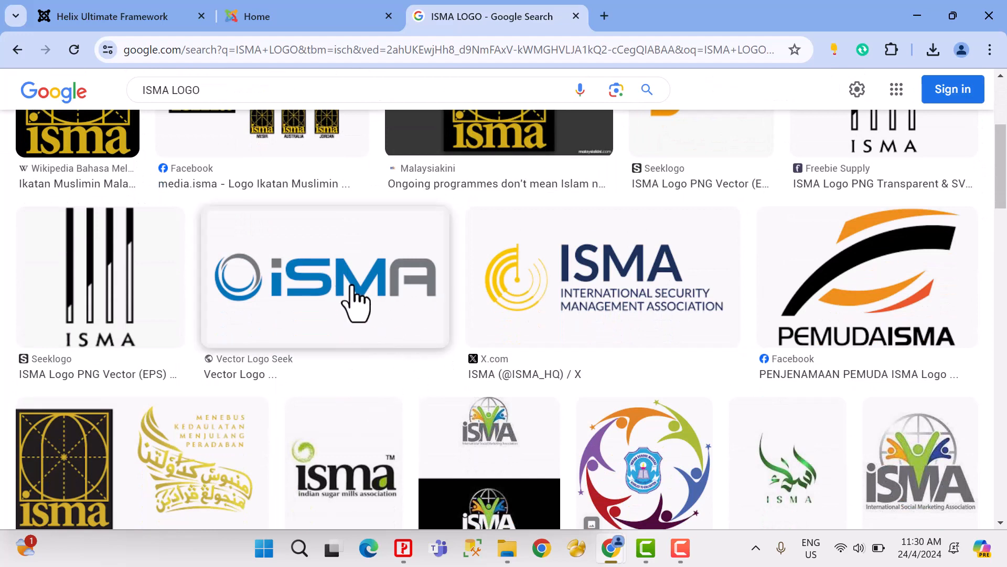
Step: Save the blue and grey iSMA logo from Vector Logo Seek as a PNG image named logo in the Lab Exe folder
left_click(356, 304)
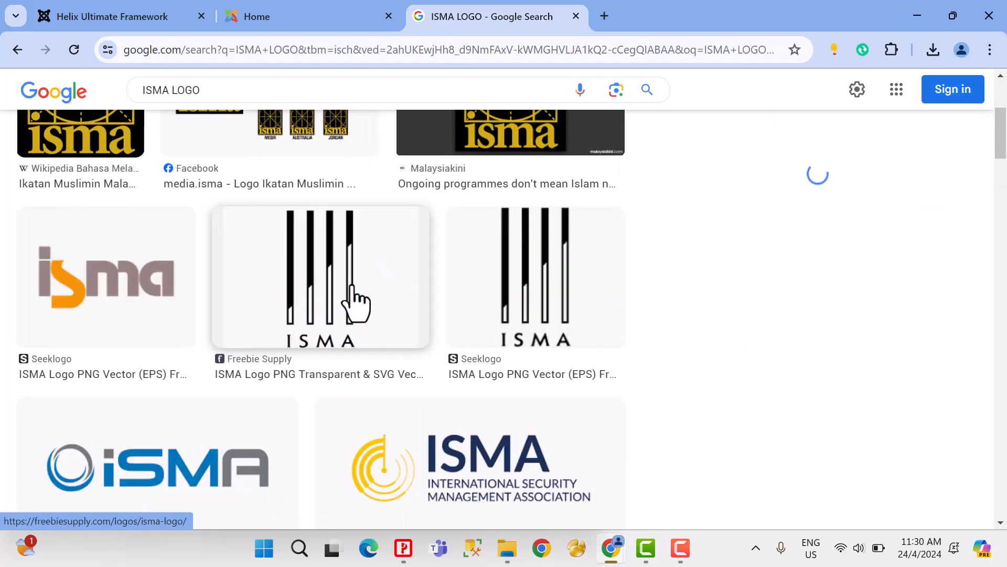
right_click(792, 268)
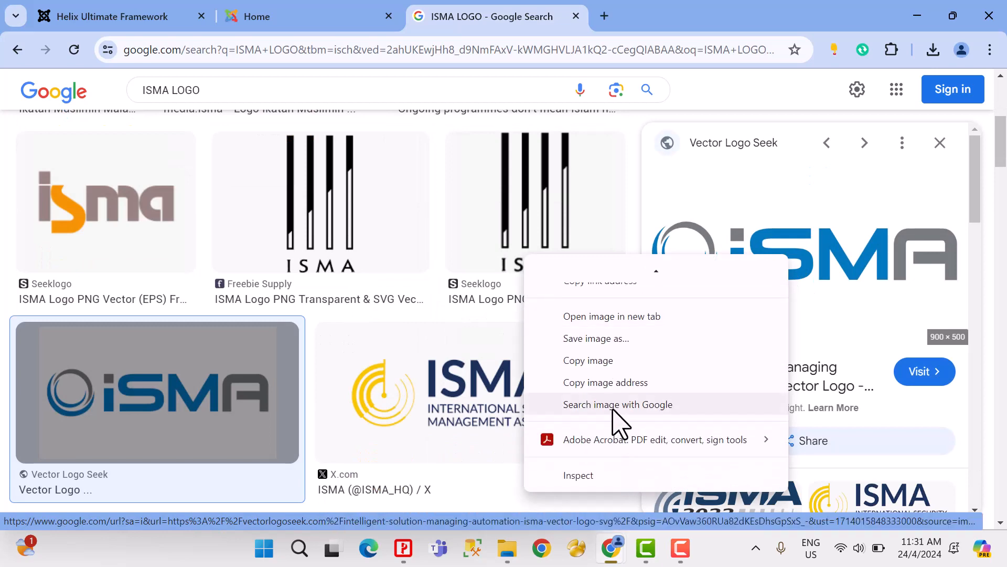
left_click(622, 339)
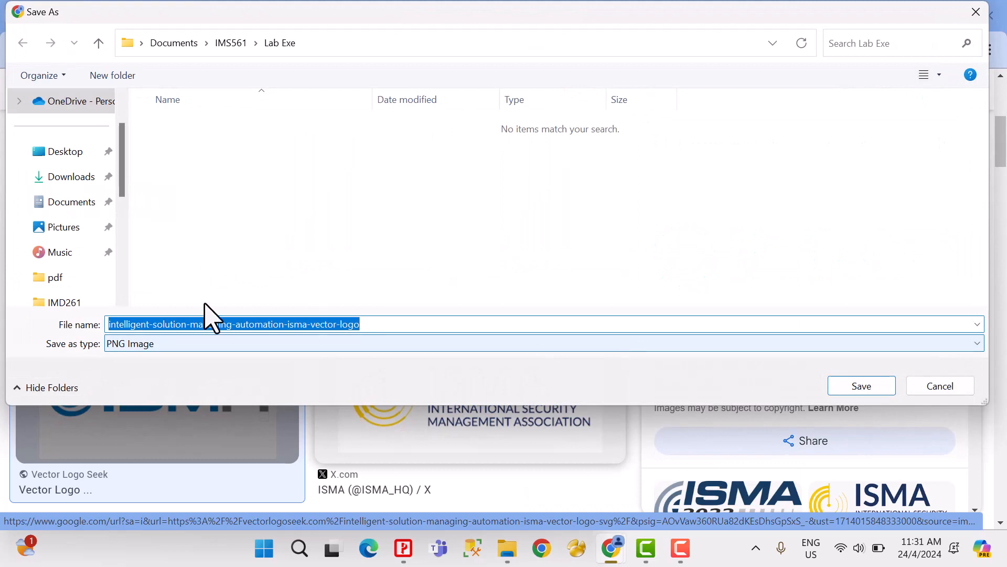
type("LOGO")
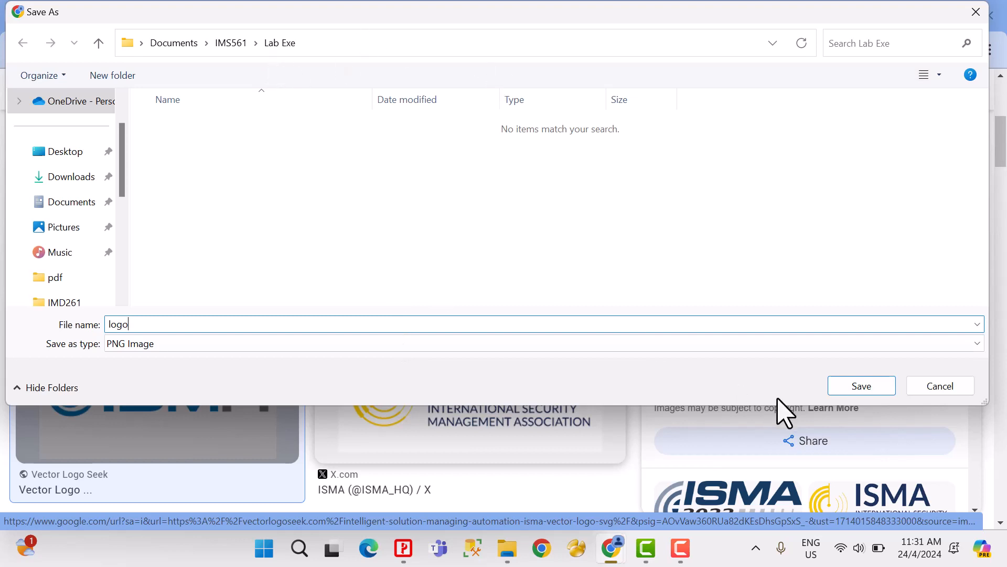
left_click(834, 389)
Step: Return to the Helix Ultimate options and upload the logo file from the Lab Exe folder to the image library for the Logo setting
left_click(282, 21)
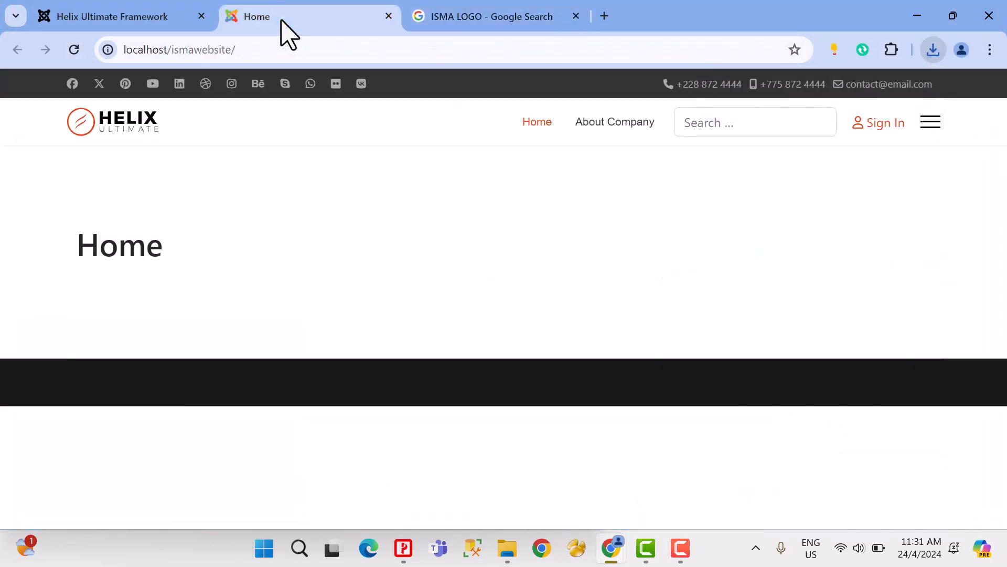
left_click(129, 17)
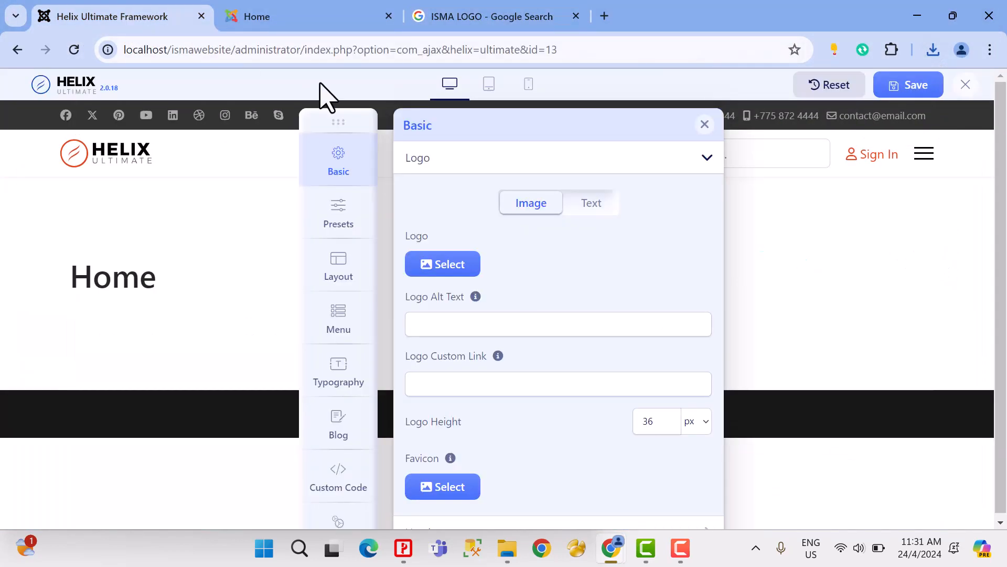
left_click_drag(342, 121, 255, 121)
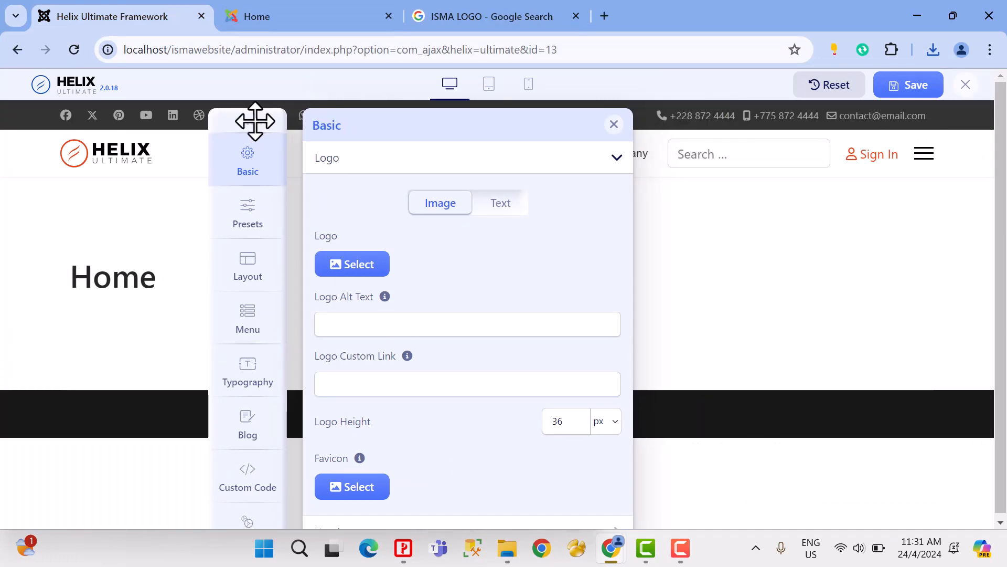
left_click(362, 265)
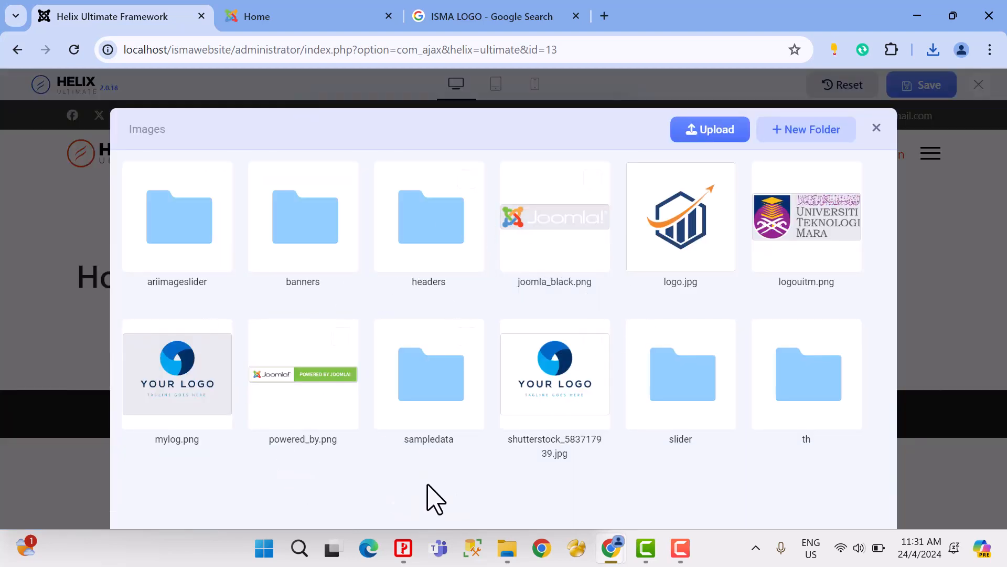
left_click(717, 132)
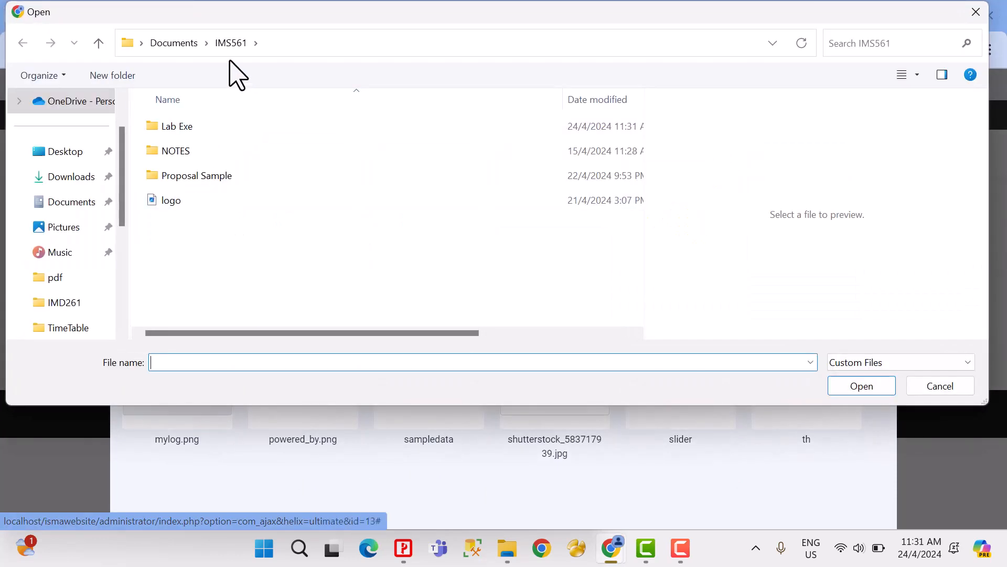
double_click(182, 129)
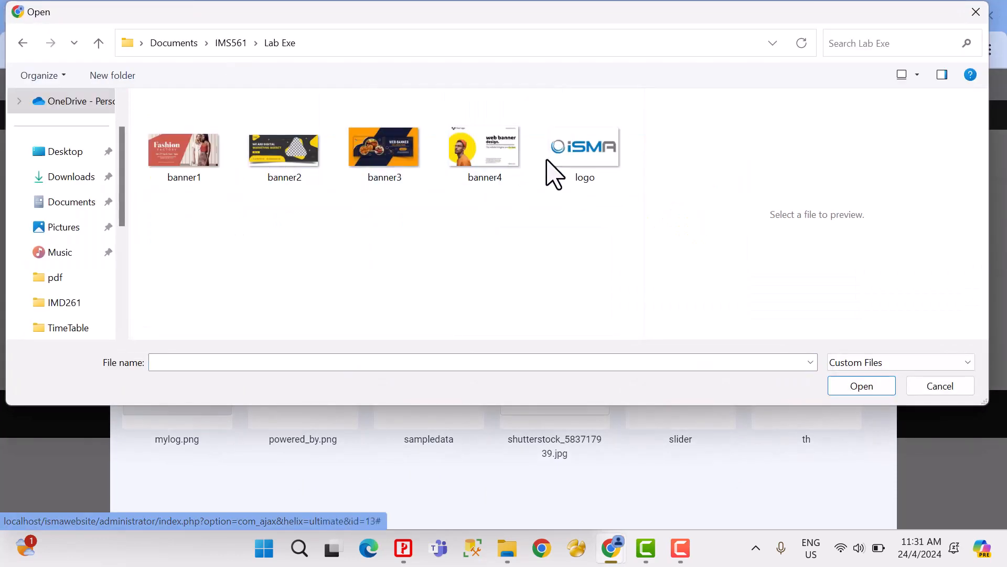
left_click(599, 168)
left_click(851, 388)
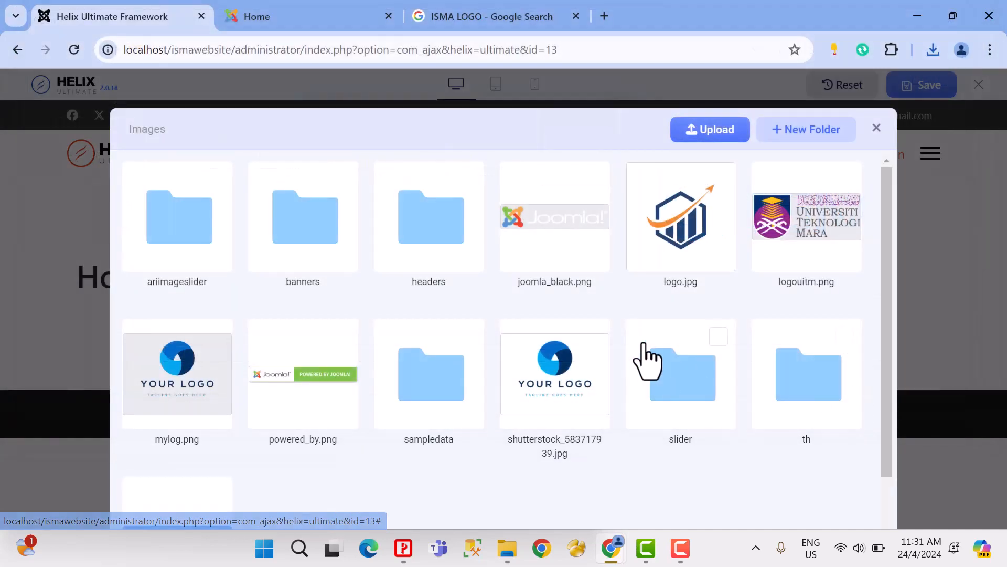
Step: Choose the uploaded iSMA image logo.png as the site logo
scroll(389, 383, "down", 2)
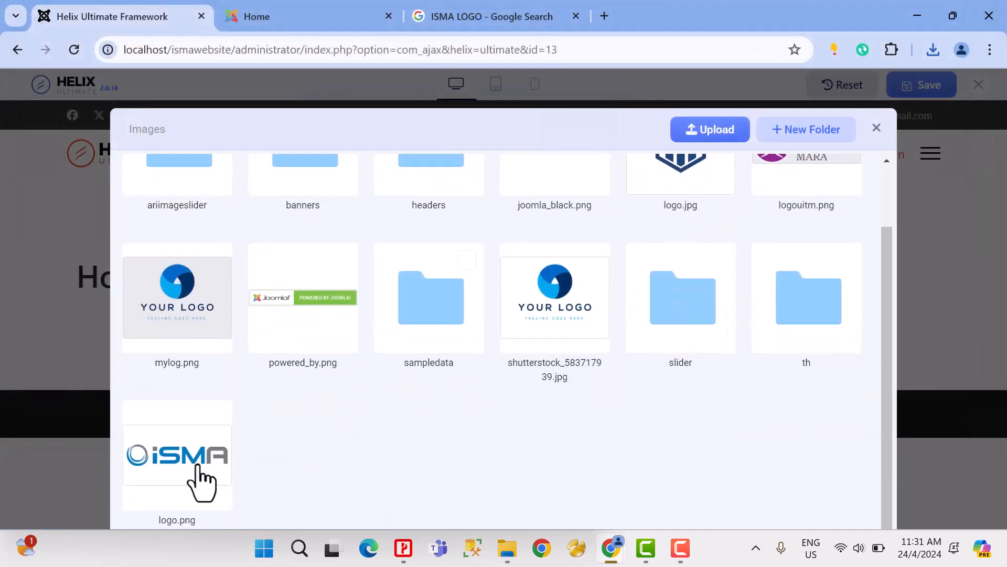
scroll(499, 407, "up", 2)
scroll(499, 407, "down", 2)
left_click(214, 475)
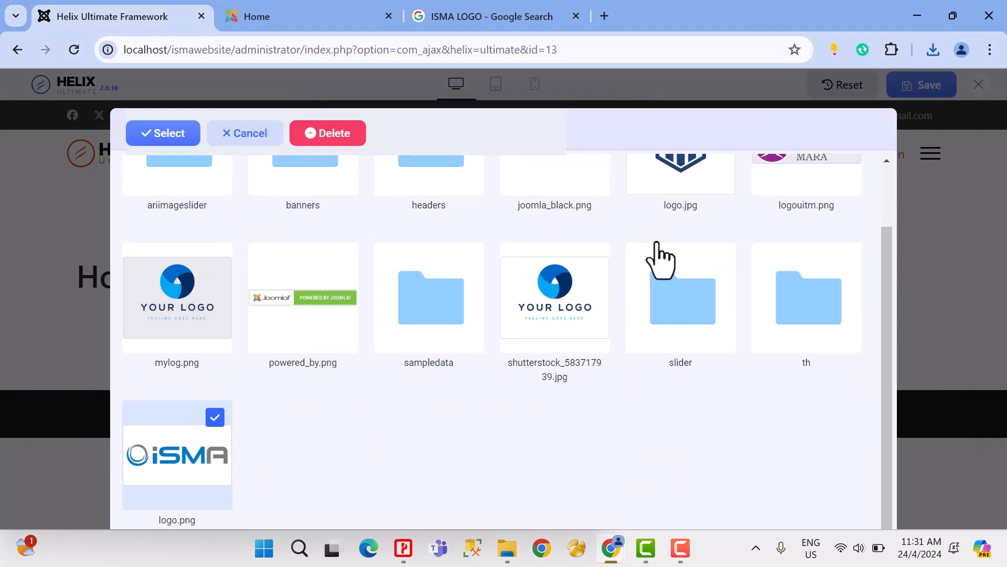
left_click(169, 135)
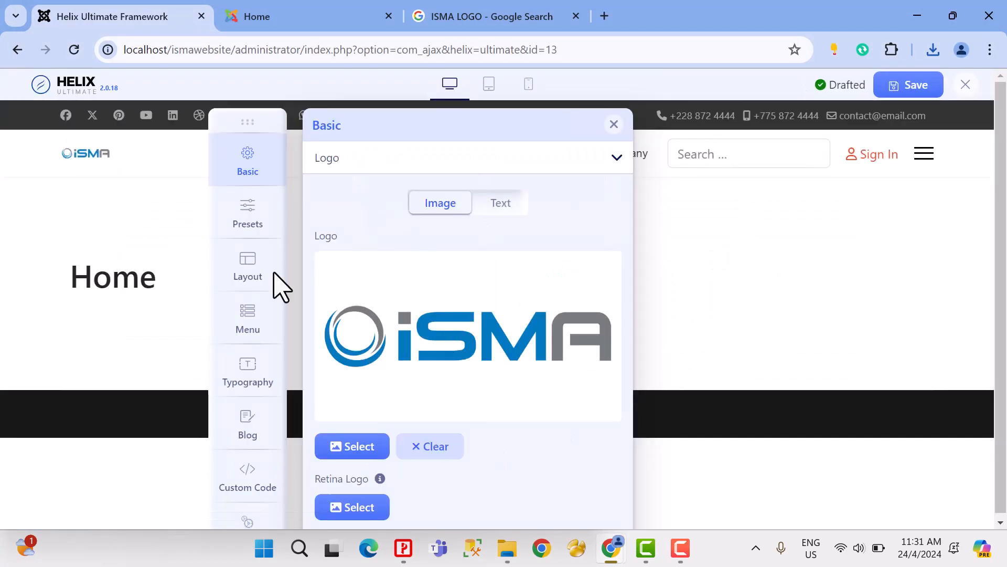
Step: Review the remaining logo options, move the settings panel clear of the page header, and preview the page in the mobile layout
scroll(493, 321, "down", 4)
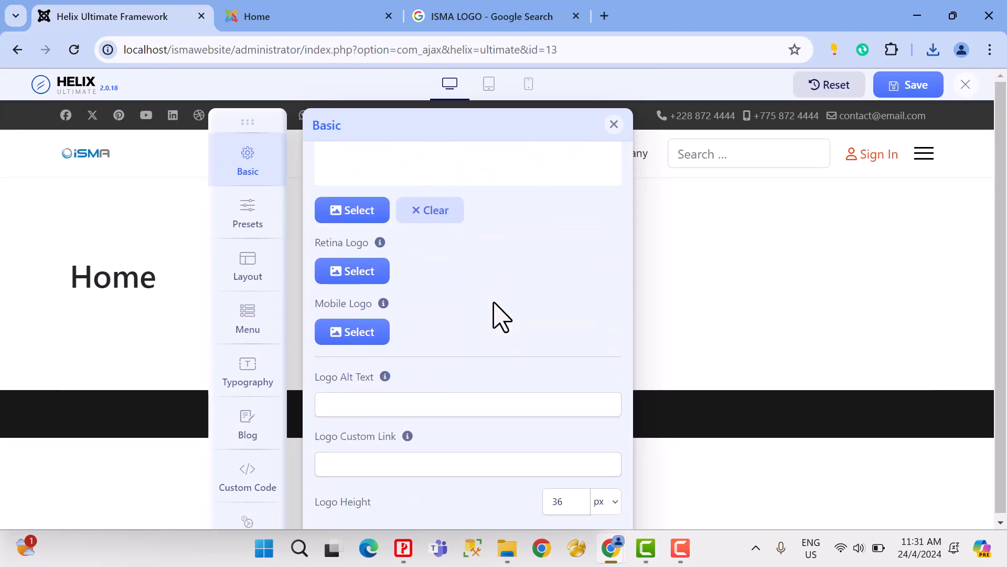
scroll(498, 315, "up", 3)
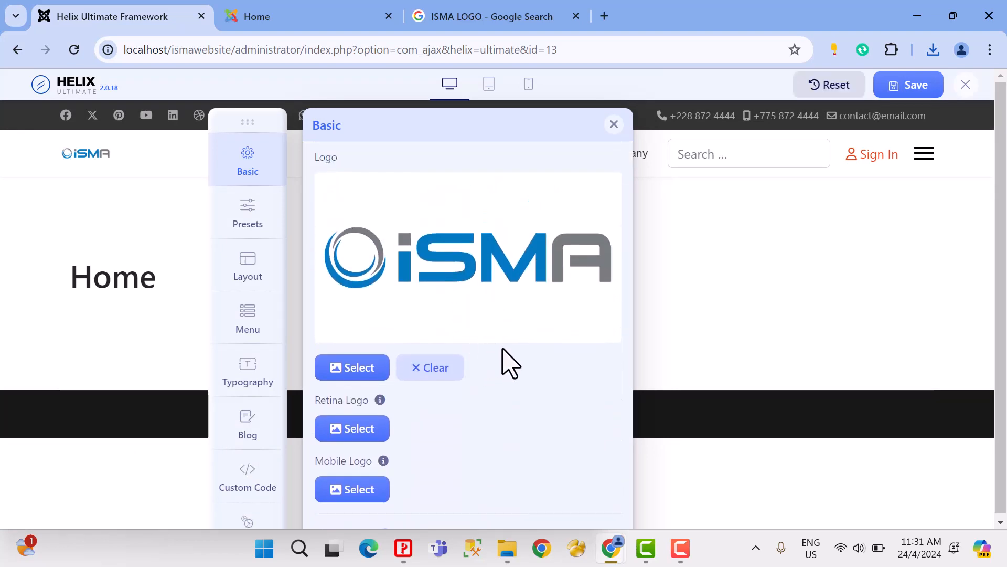
scroll(512, 363, "down", 3)
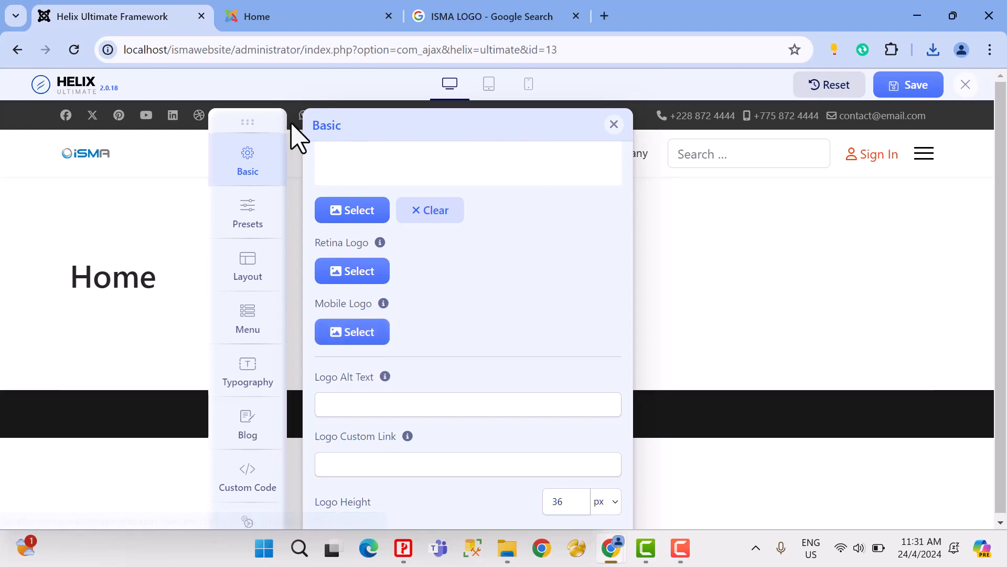
left_click_drag(247, 122, 606, 228)
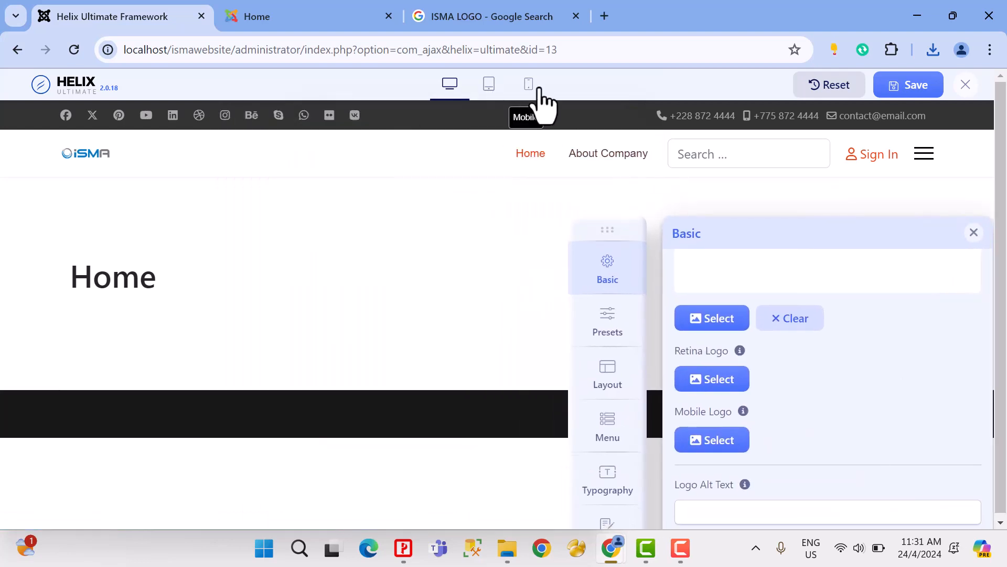
left_click(529, 84)
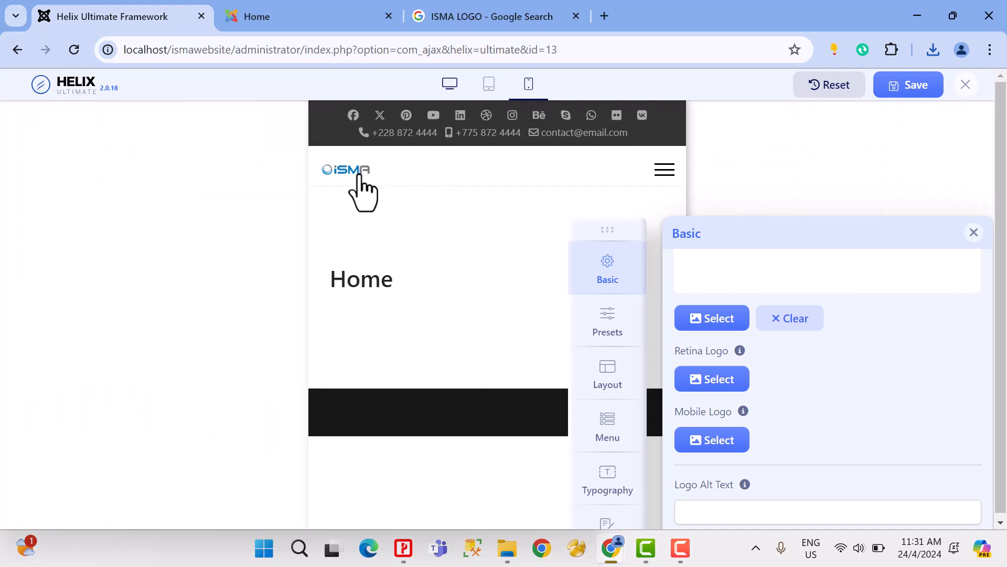
Step: Move the settings panel over the preview and choose the iSMA image logo.png as the Mobile Logo
left_click_drag(614, 232, 260, 146)
left_click_drag(334, 182, 244, 125)
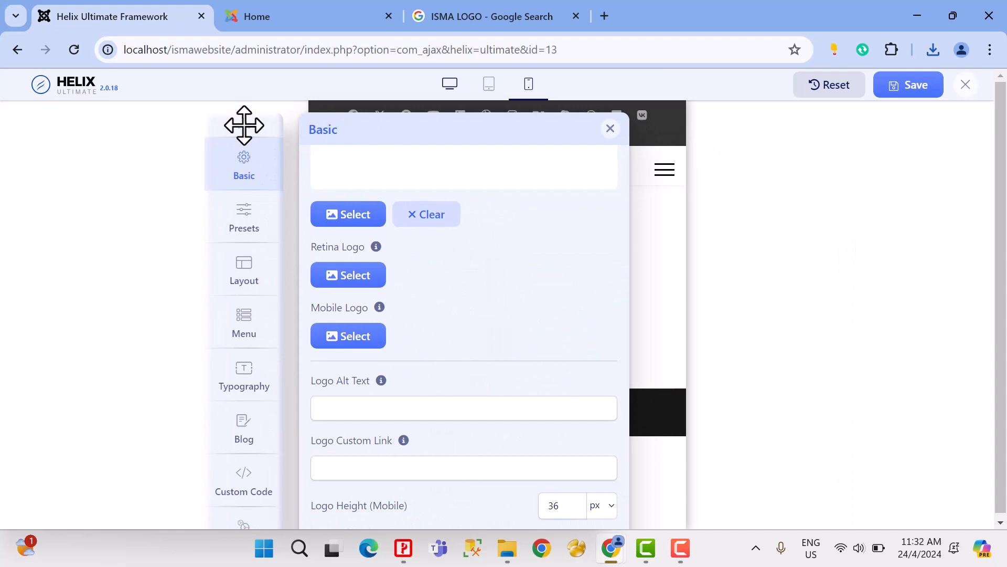
left_click(367, 338)
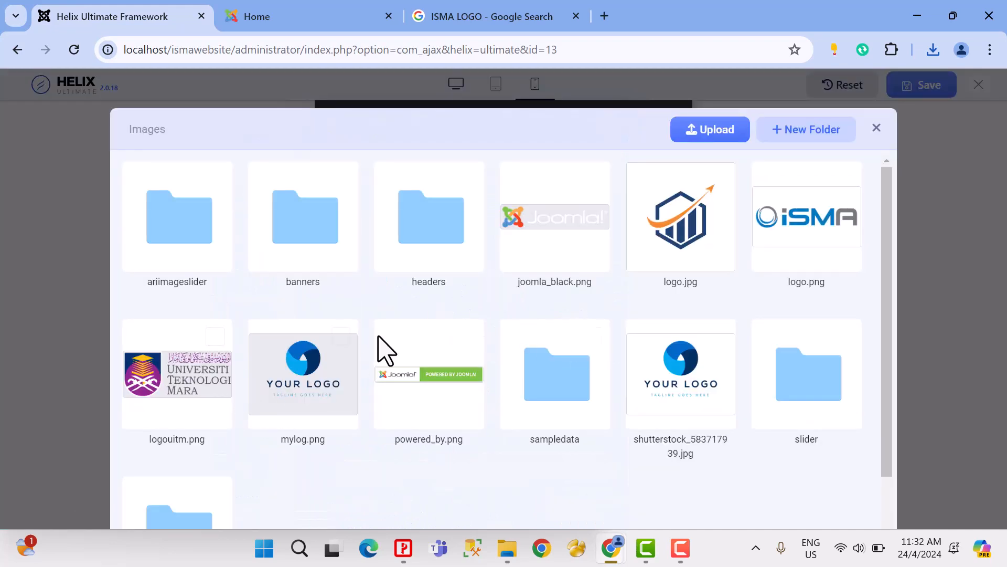
scroll(355, 422, "down", 2)
scroll(478, 388, "up", 2)
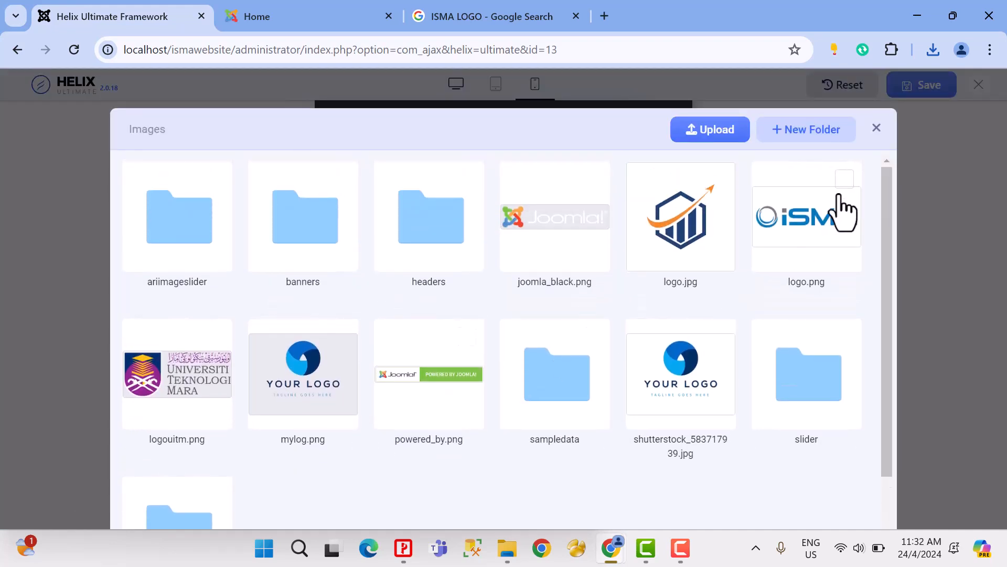
left_click(821, 231)
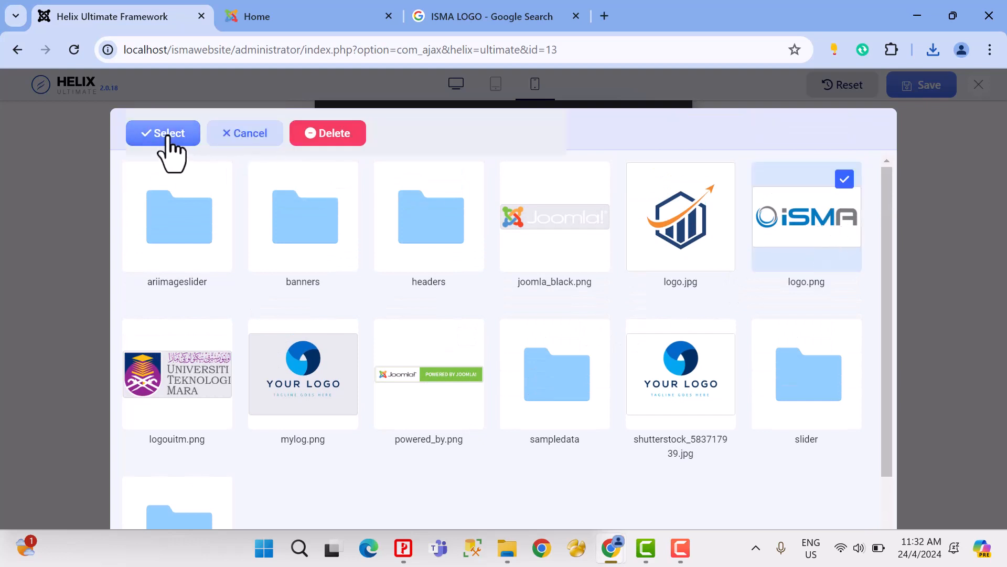
left_click(191, 138)
scroll(509, 283, "down", 5)
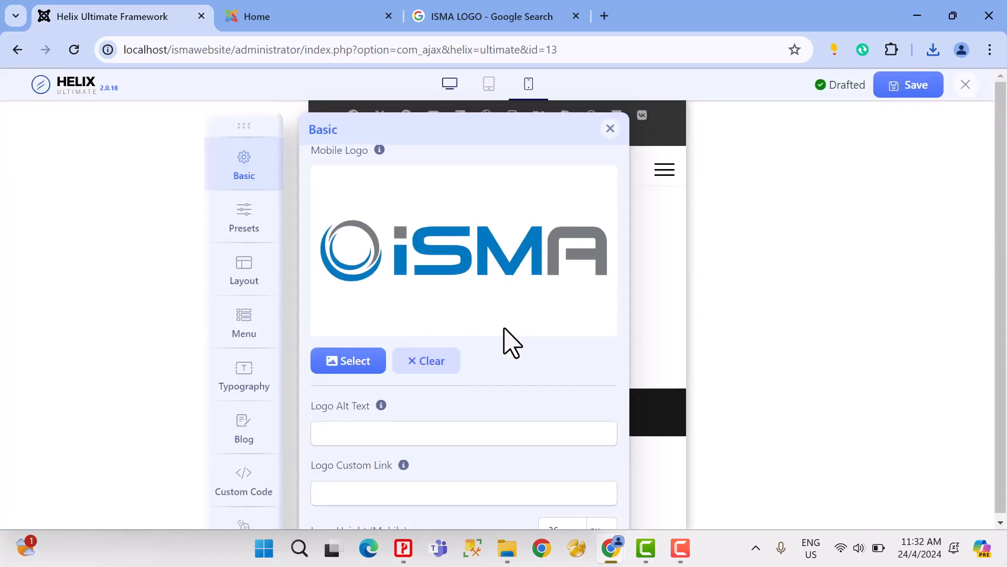
Step: Switch the preview to the desktop layout and enlarge the Logo Height, trying 50 px and settling on 60 px
scroll(477, 350, "down", 3)
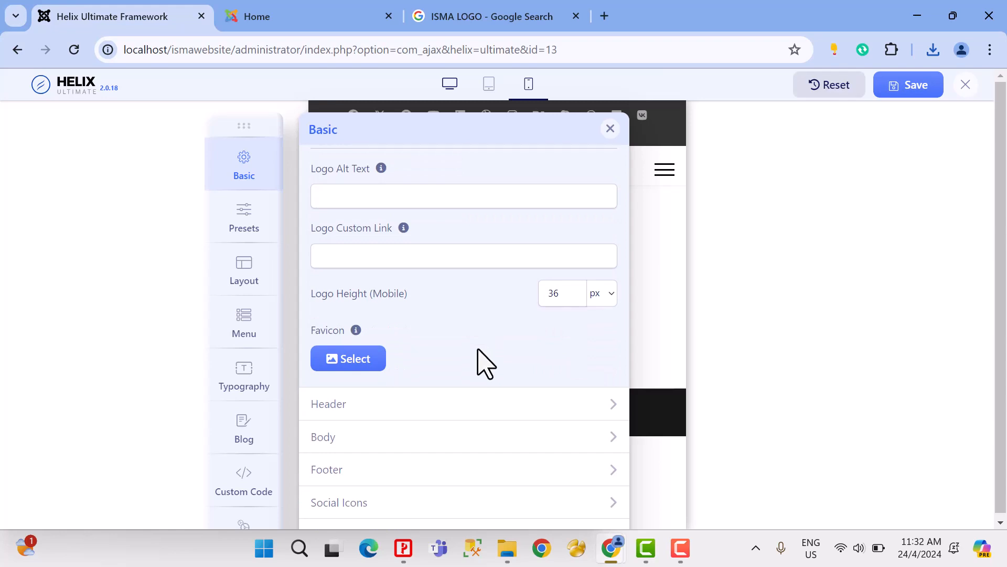
left_click(450, 84)
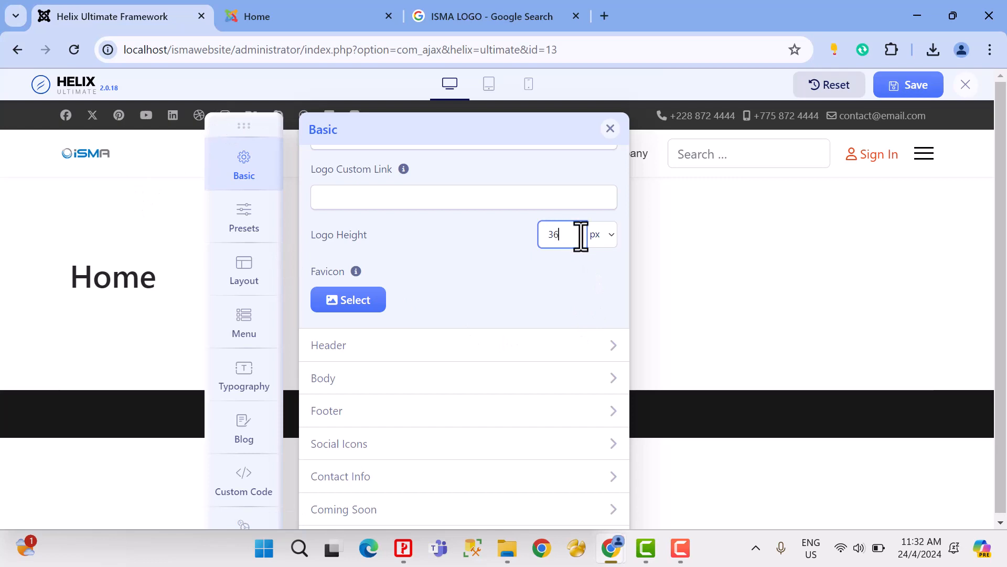
left_click_drag(582, 236, 535, 239)
left_click(531, 278)
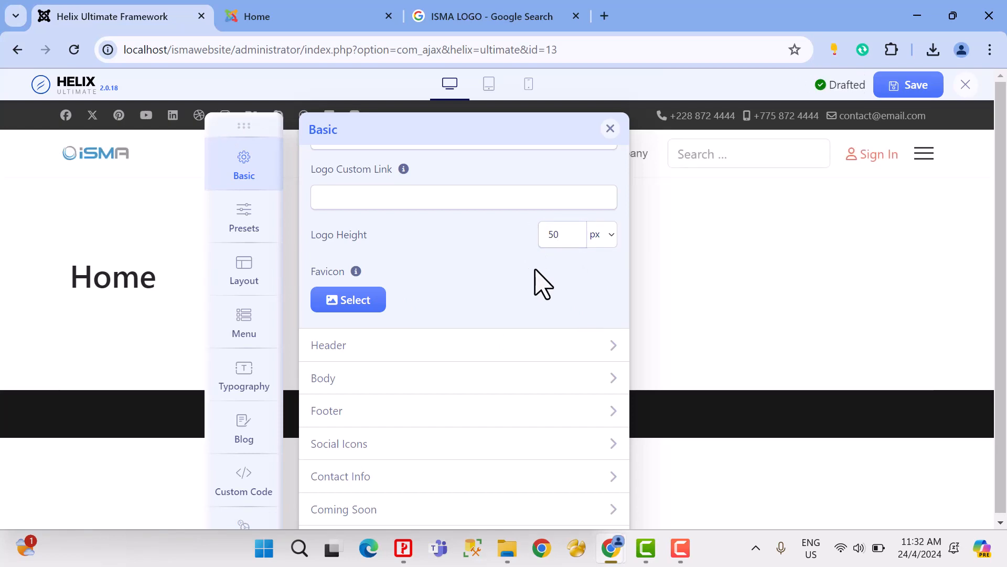
left_click_drag(561, 234, 533, 235)
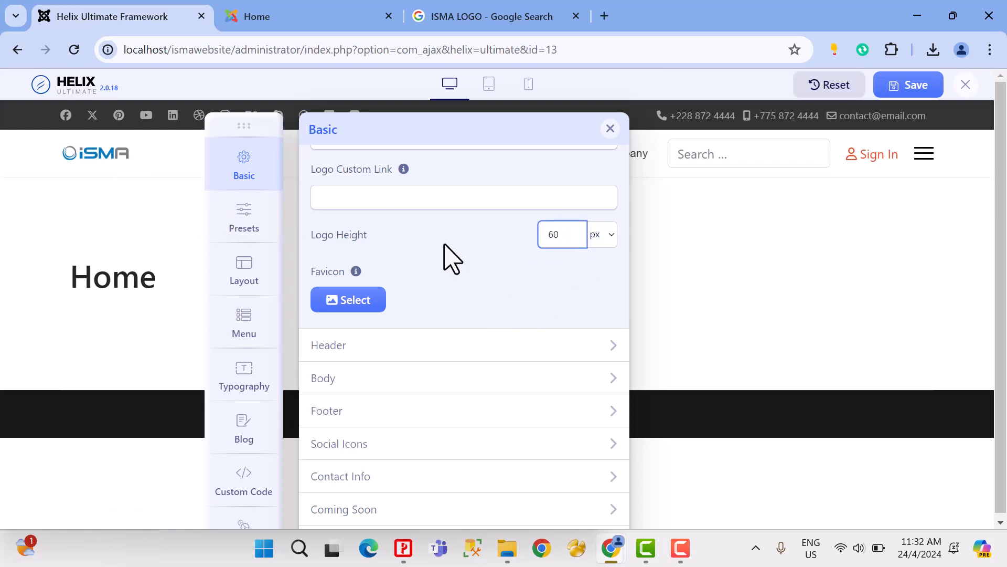
left_click(412, 201)
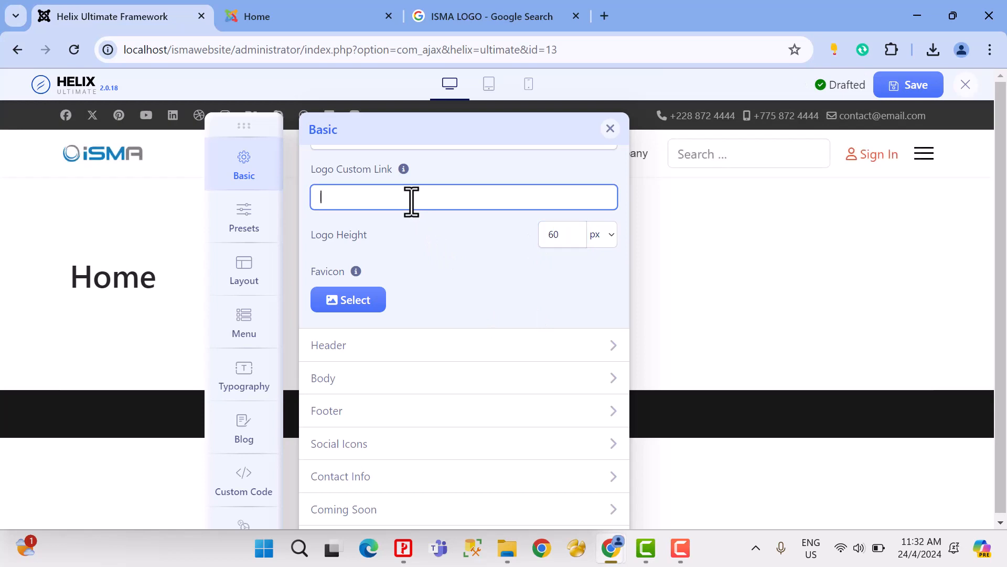
Step: Try Logo Height values of 100, 70 and 65 px, and return the height to 60 px
left_click_drag(561, 241, 494, 234)
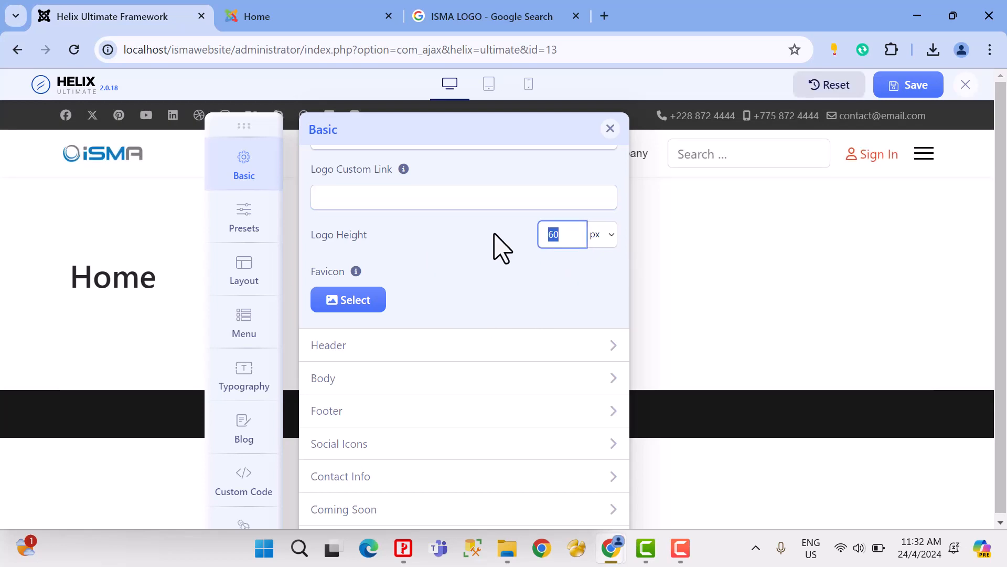
left_click(449, 205)
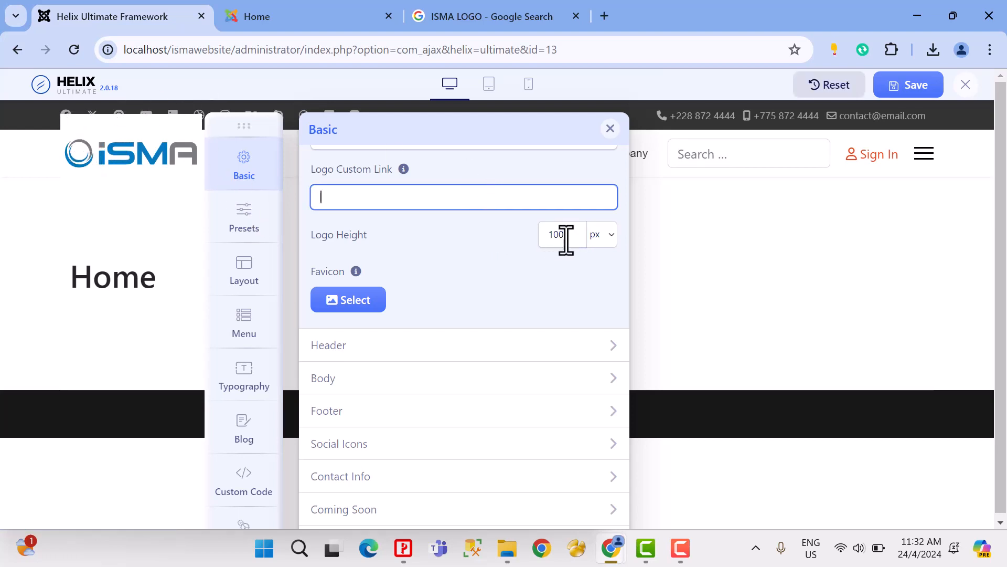
left_click_drag(565, 237, 522, 236)
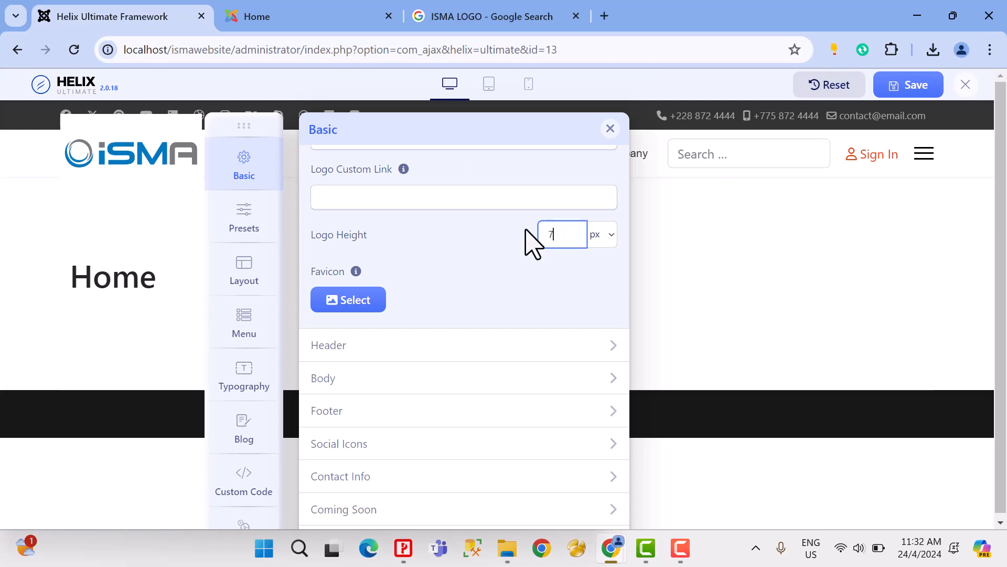
left_click(504, 203)
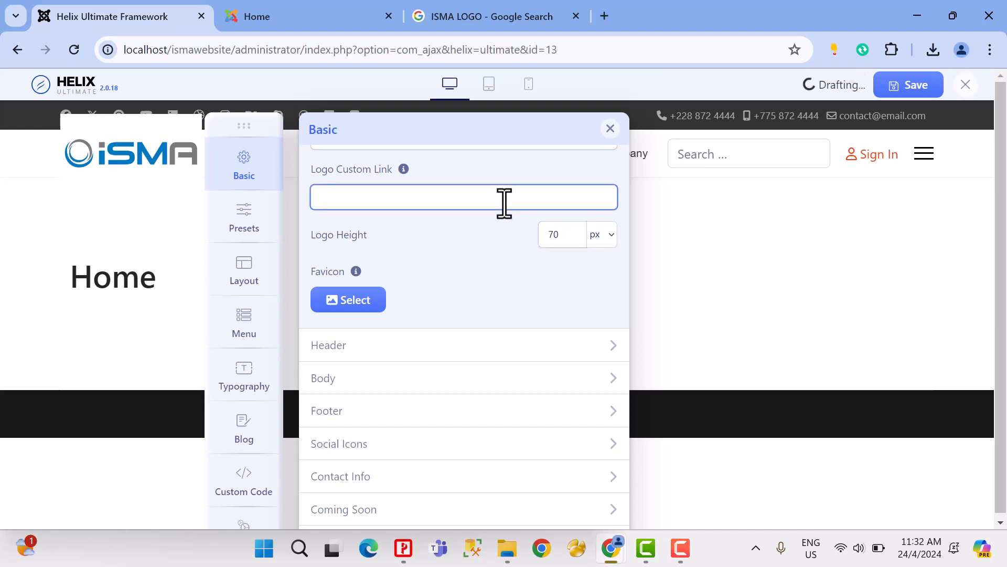
left_click_drag(560, 244, 535, 238)
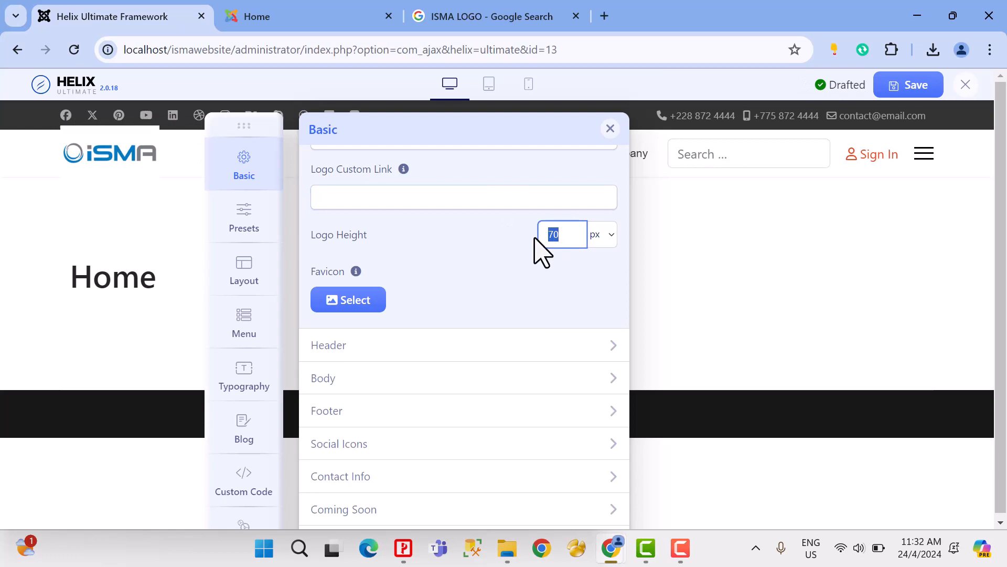
left_click(529, 207)
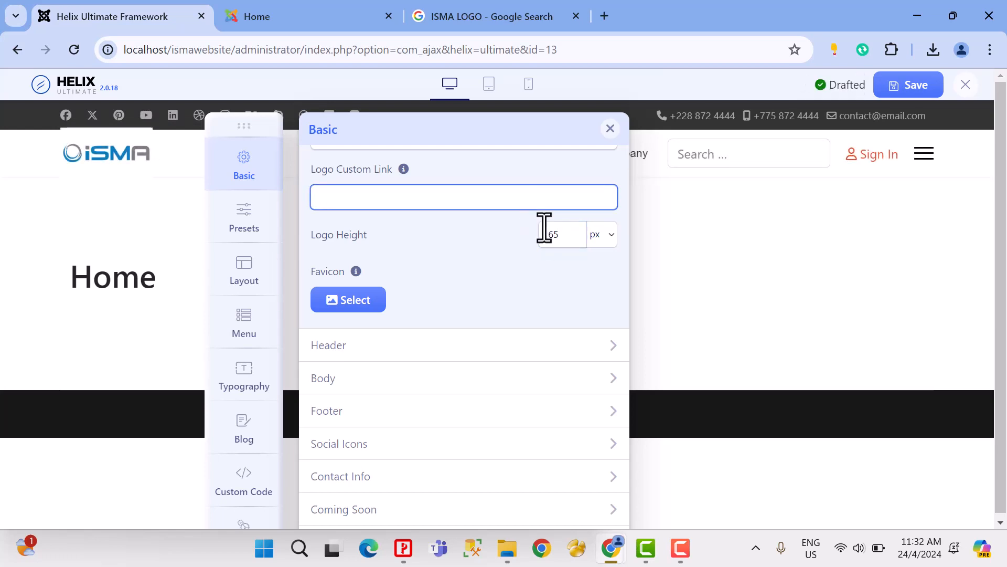
left_click_drag(544, 228, 515, 236)
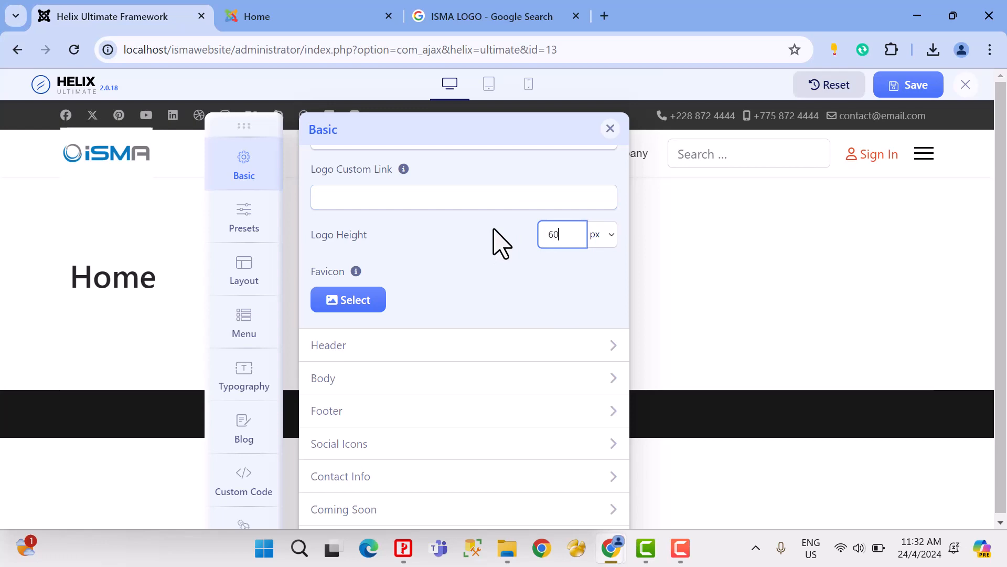
left_click(472, 201)
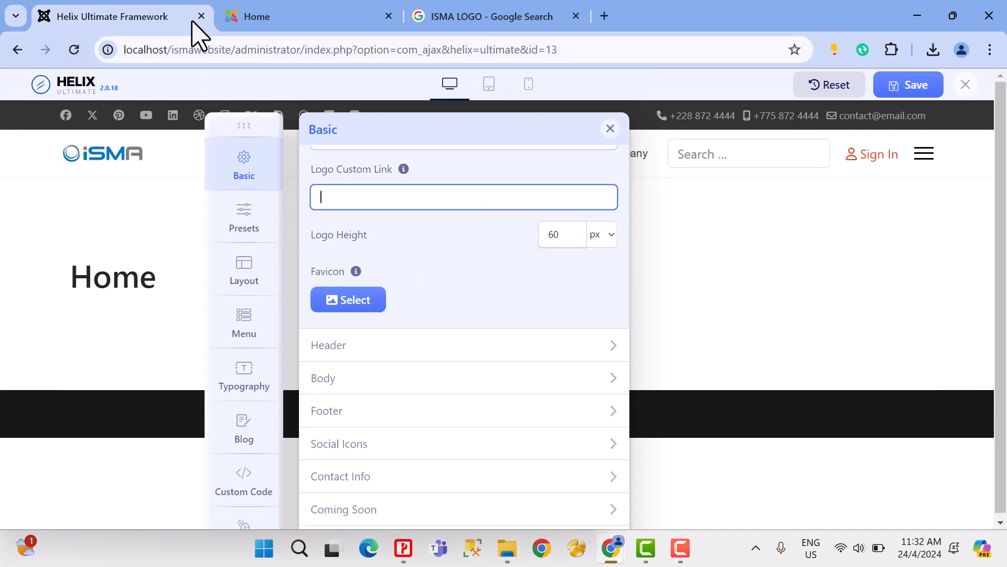
Step: Check the current favicon on the site's Home page and choose the iSMA image logo.png as the Favicon in the template options
left_click(233, 21)
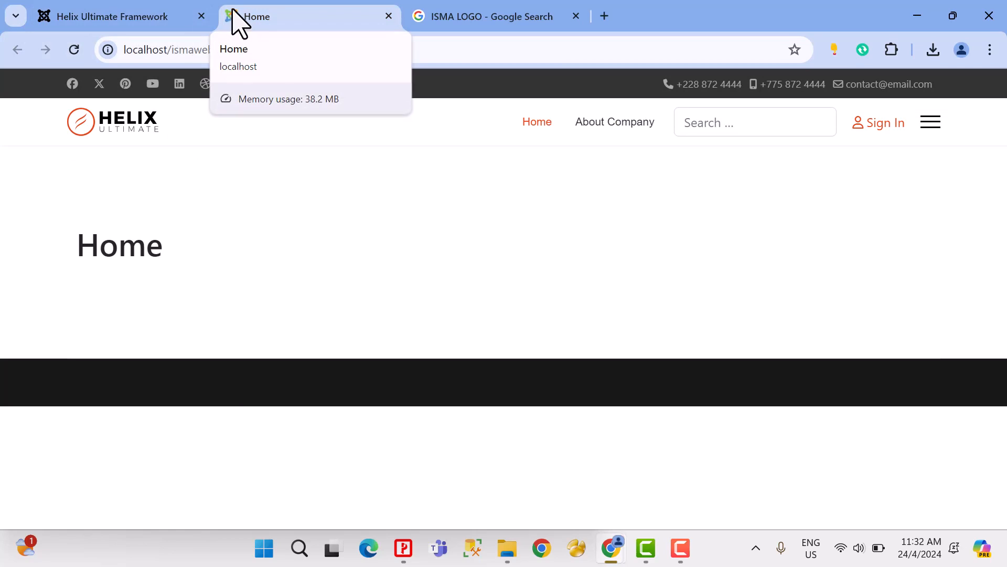
left_click(141, 21)
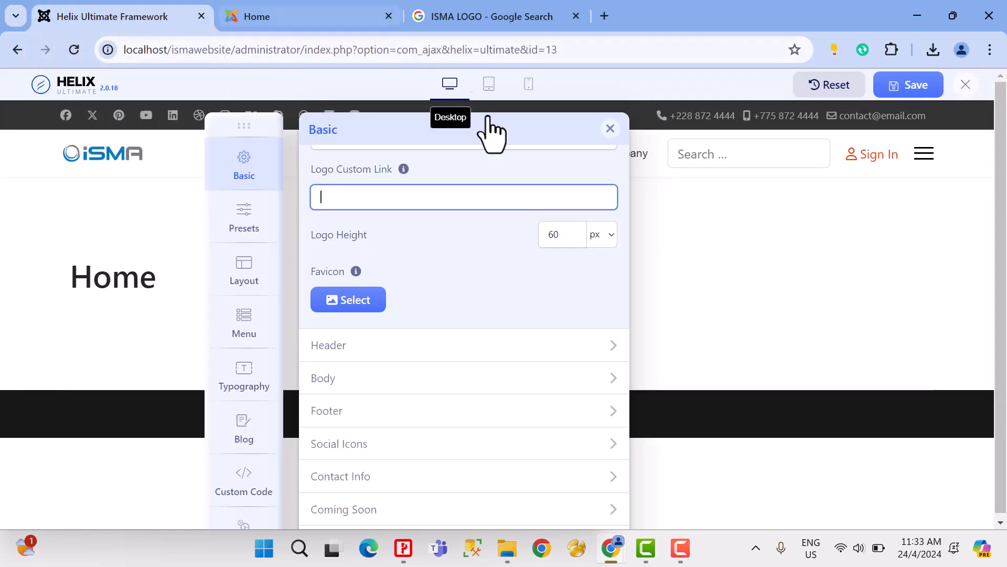
left_click(354, 301)
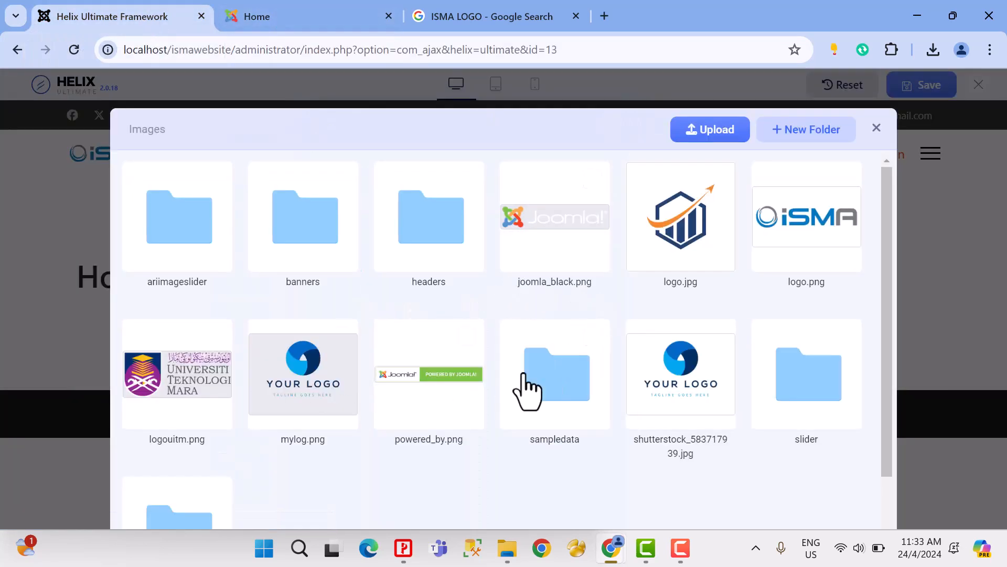
scroll(808, 251, "down", 1)
scroll(808, 263, "up", 1)
left_click(814, 239)
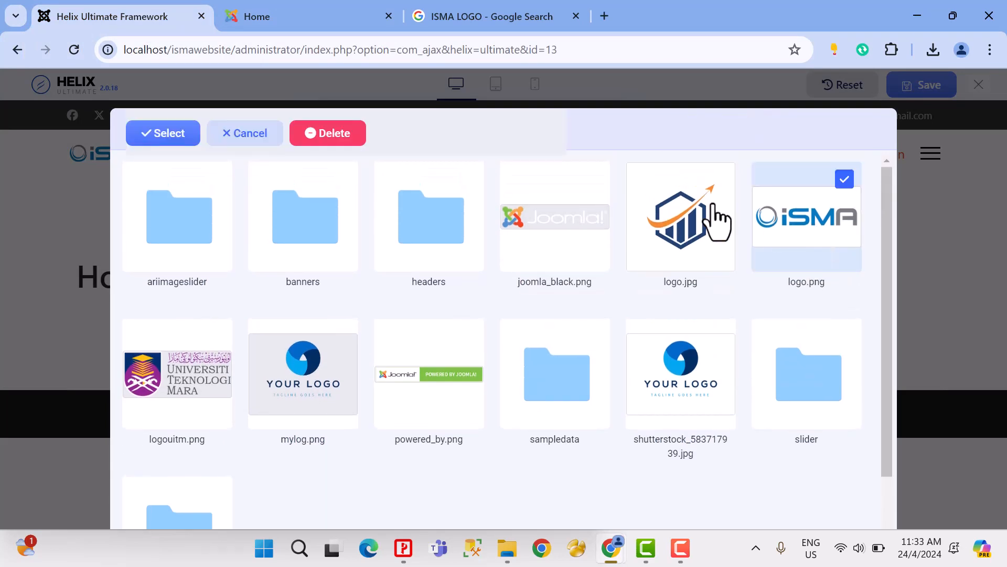
left_click(167, 133)
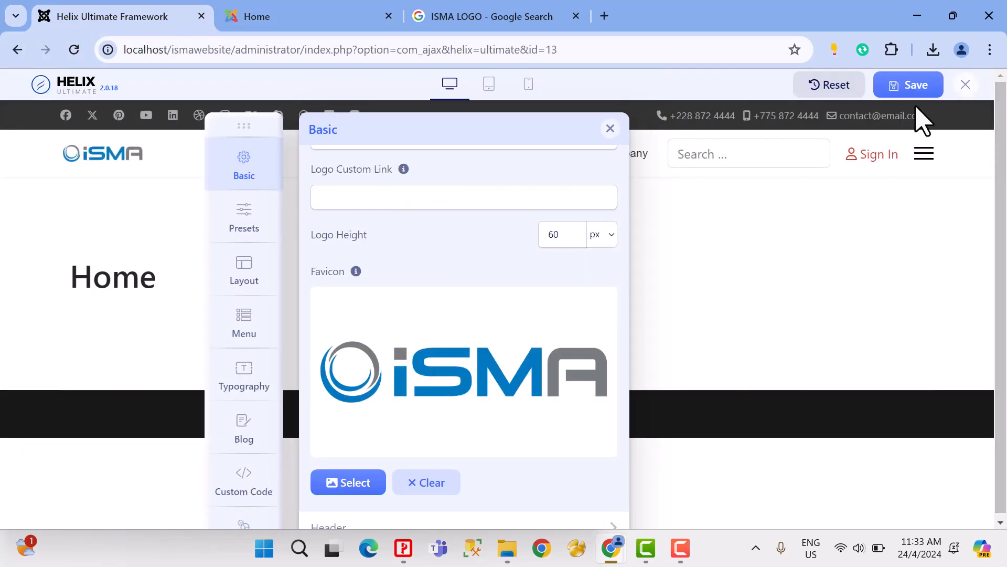
Step: Save the template settings and check the logo and favicon on the site's Home page
left_click(906, 88)
left_click(338, 21)
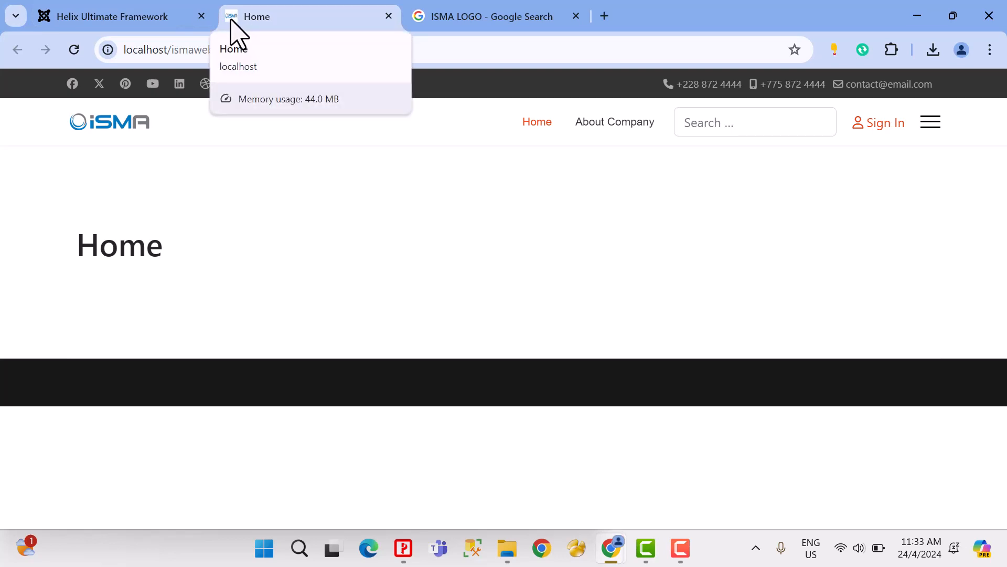
left_click(131, 16)
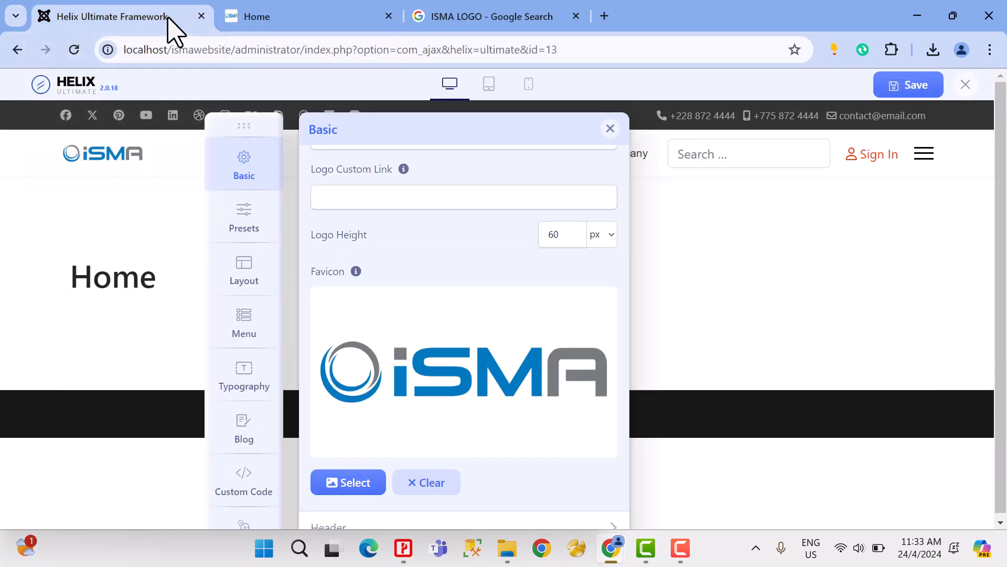
Step: Open the Header section of the Basic settings and move the settings panel below the page header in the preview
left_click_drag(254, 130, 308, 90)
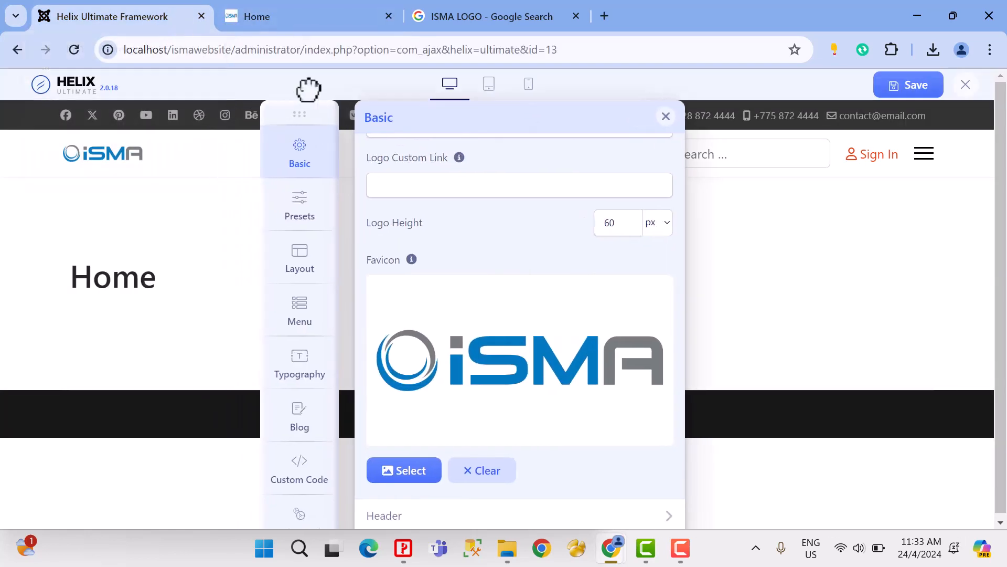
scroll(574, 308, "down", 3)
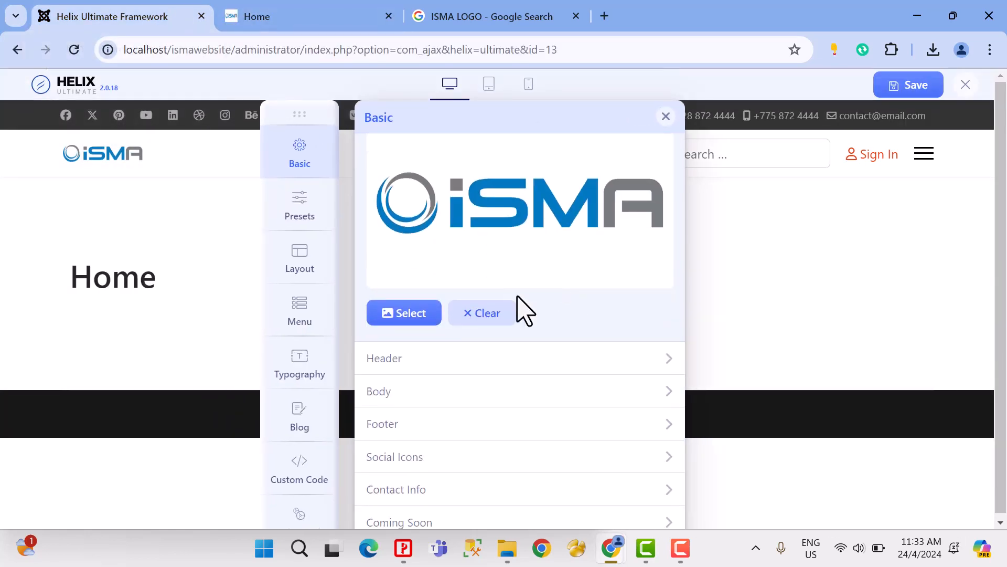
left_click(409, 364)
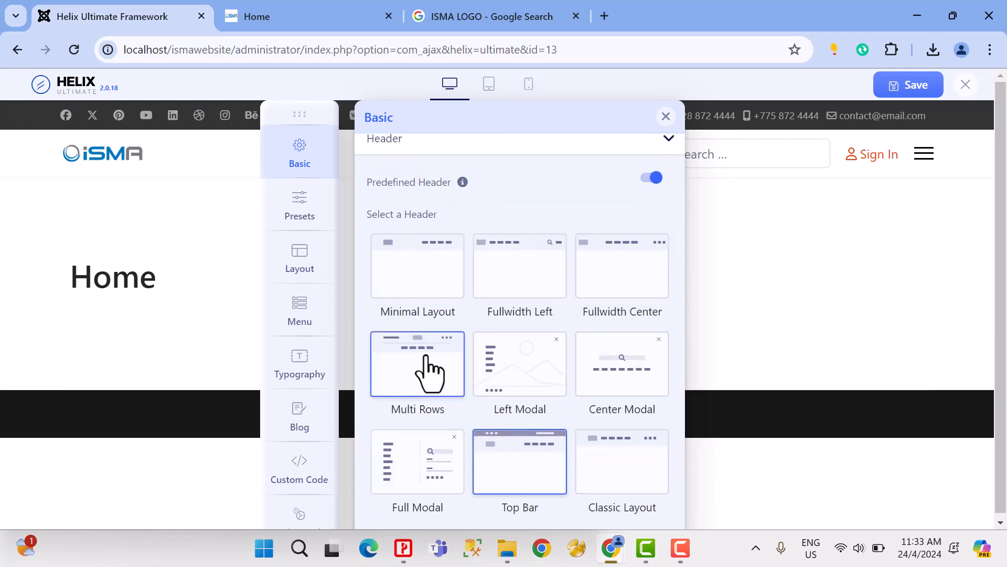
left_click_drag(308, 122, 214, 179)
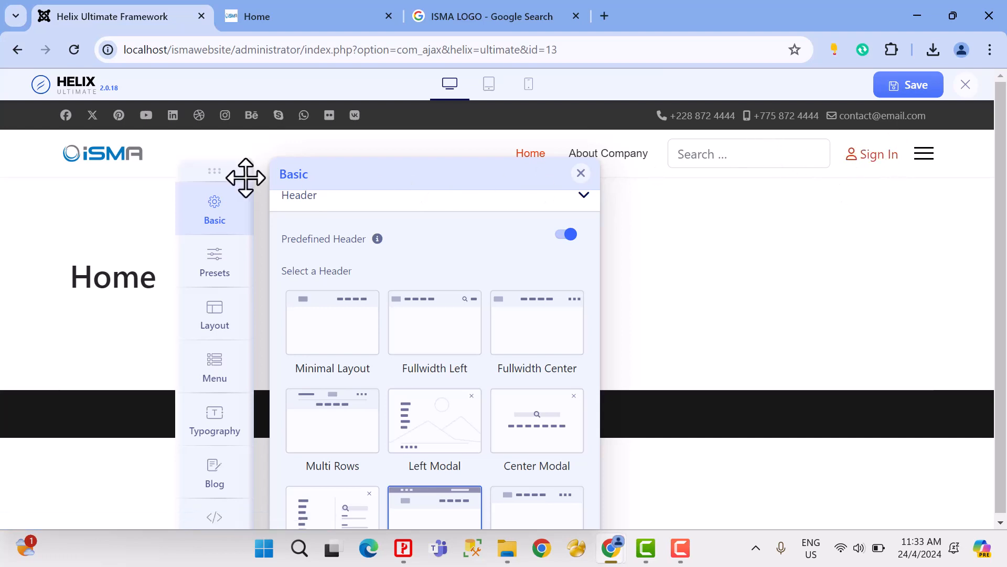
left_click_drag(245, 177, 294, 164)
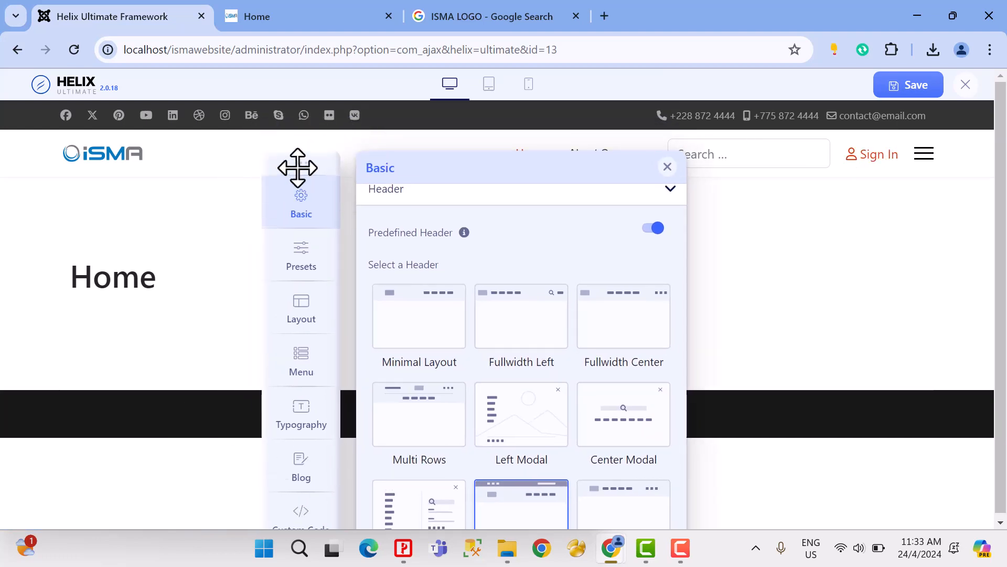
Step: Try the predefined headers Minimal Layout, Fullwidth Left, Fullwidth Center, Multi Rows, Left Modal, Center Modal, Full Modal and Top Bar in the preview
left_click(420, 341)
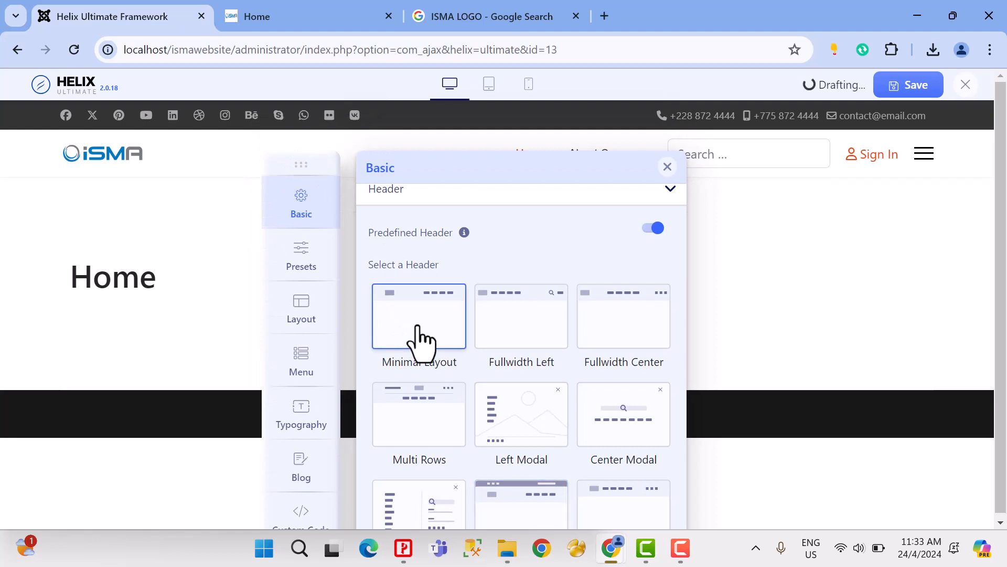
left_click(513, 327)
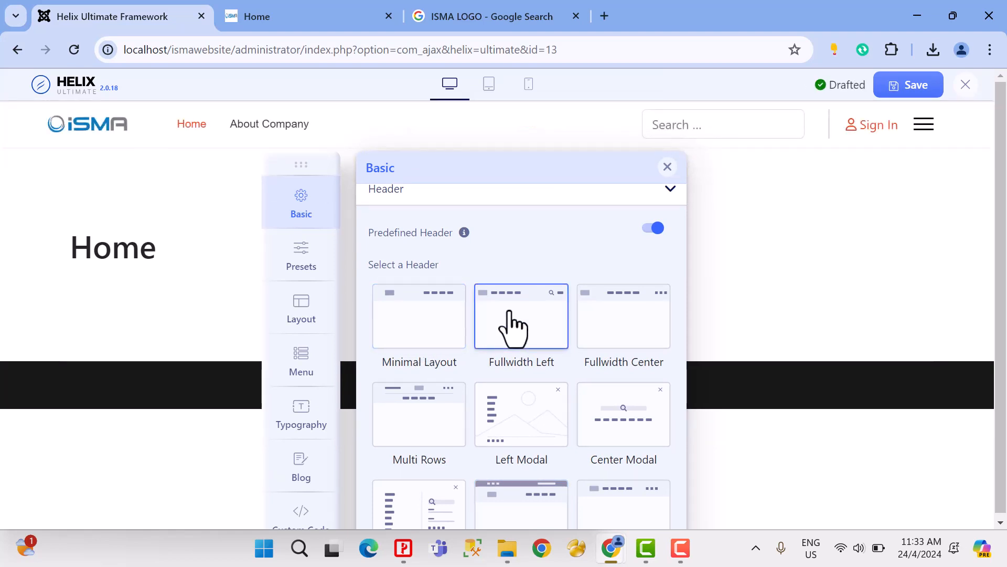
left_click(605, 318)
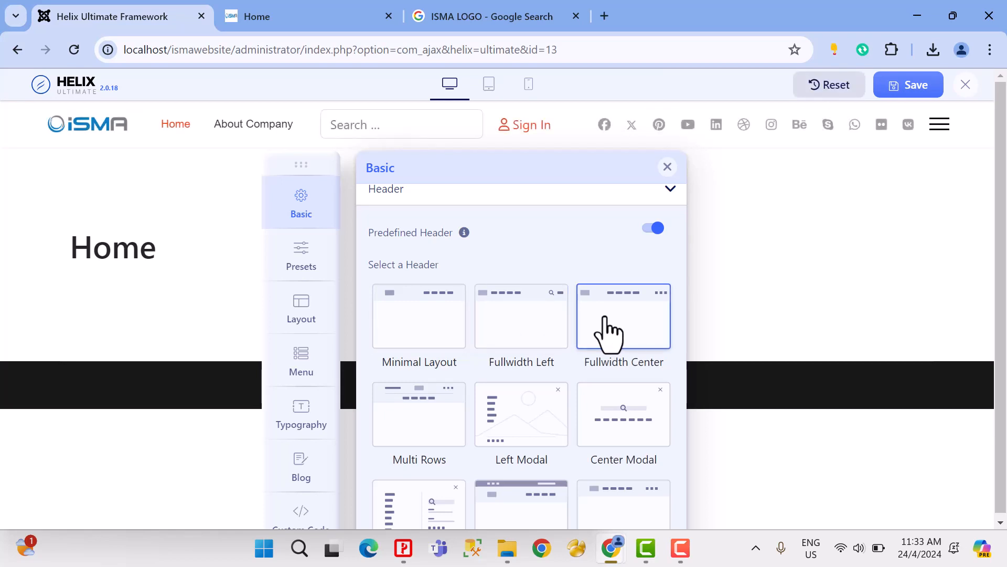
left_click(429, 409)
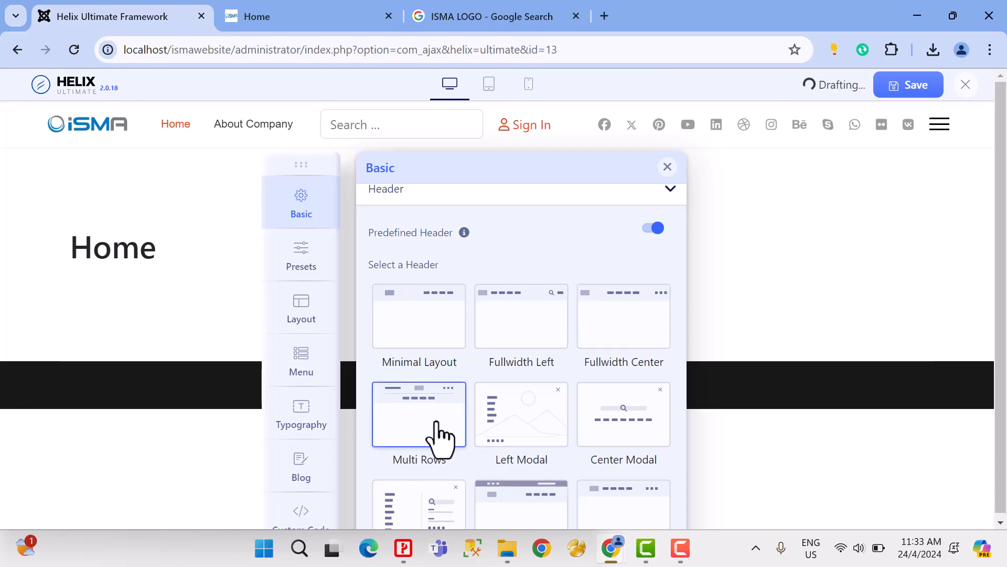
left_click(533, 431)
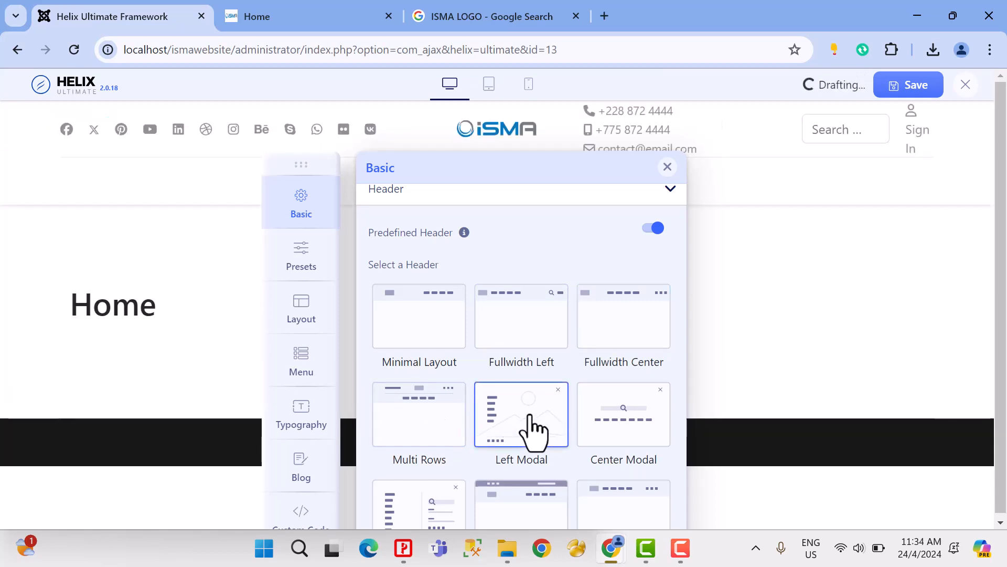
left_click(619, 416)
scroll(451, 378, "down", 3)
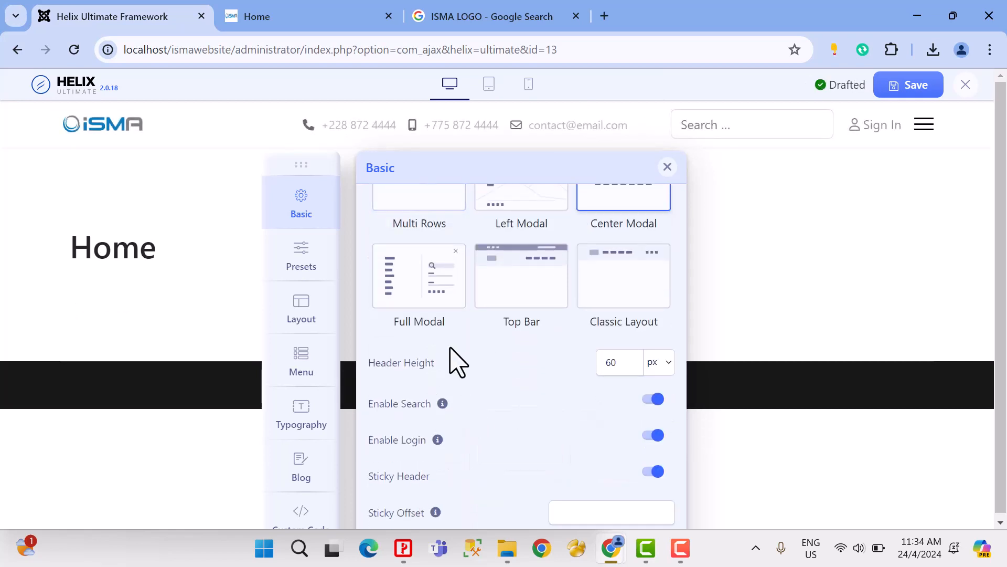
left_click(427, 312)
left_click(513, 310)
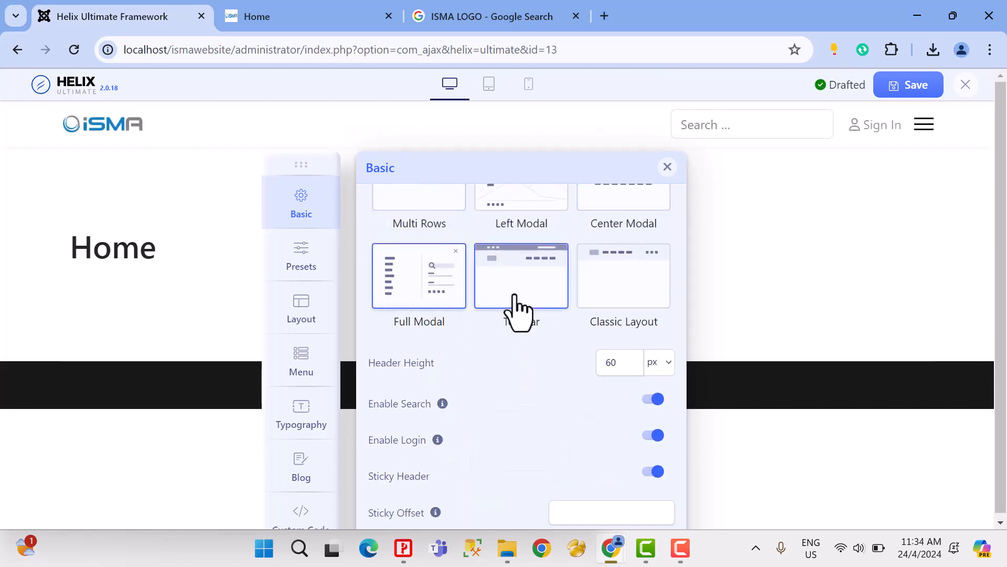
left_click(517, 309)
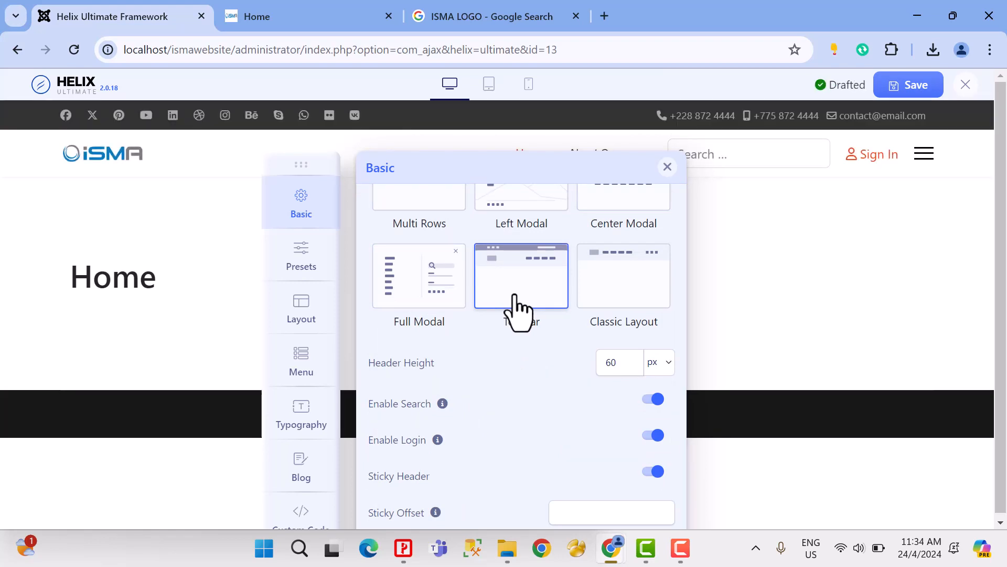
Step: Apply the Left Modal predefined header and reload the site's Home page, closing the Google logo search
scroll(501, 315, "up", 2)
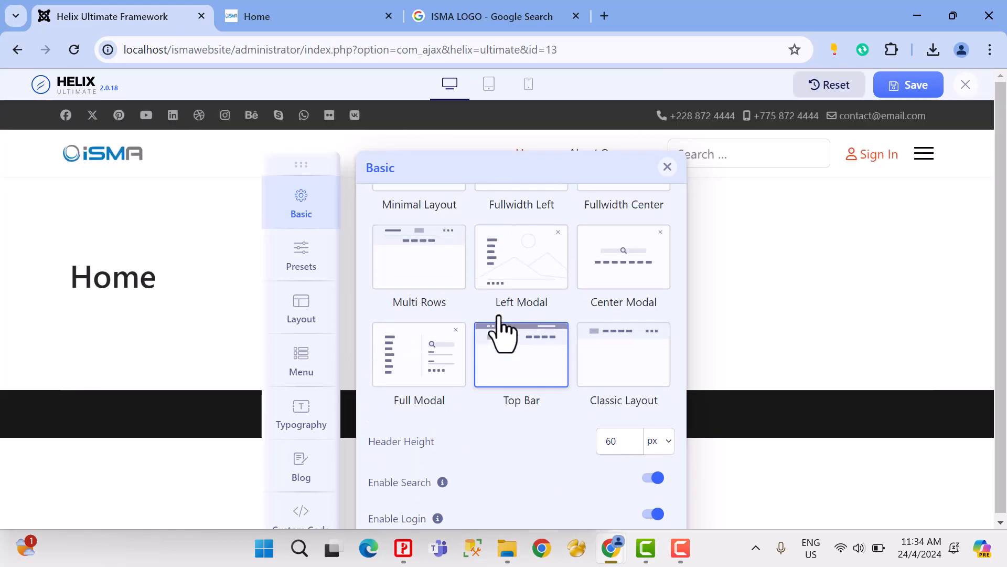
left_click(515, 286)
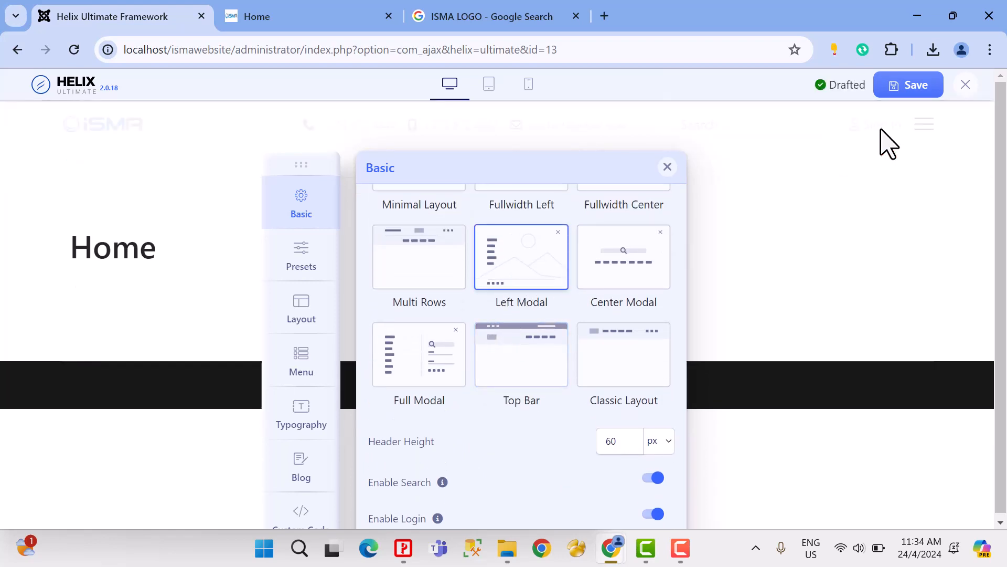
left_click(495, 17)
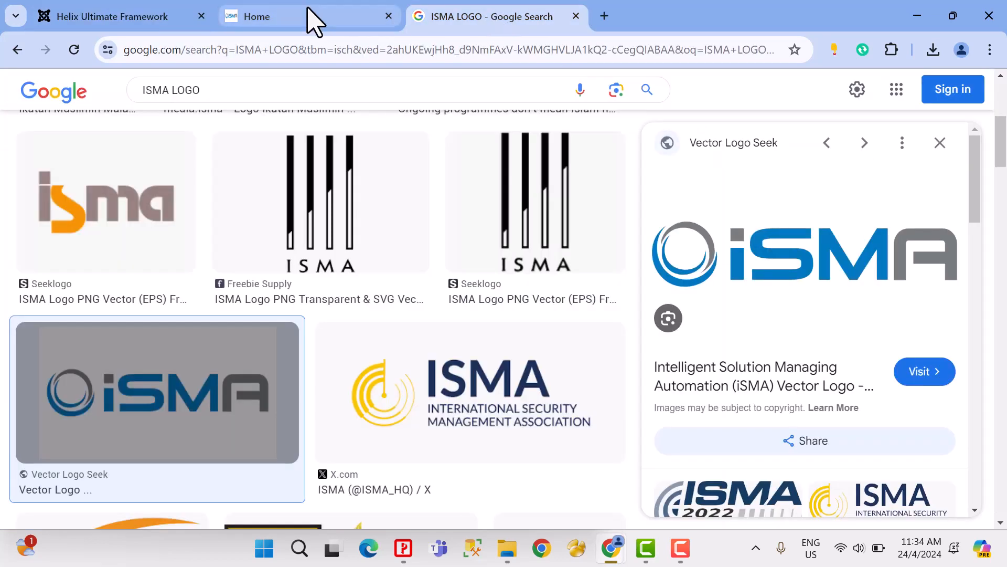
left_click(311, 20)
left_click(575, 16)
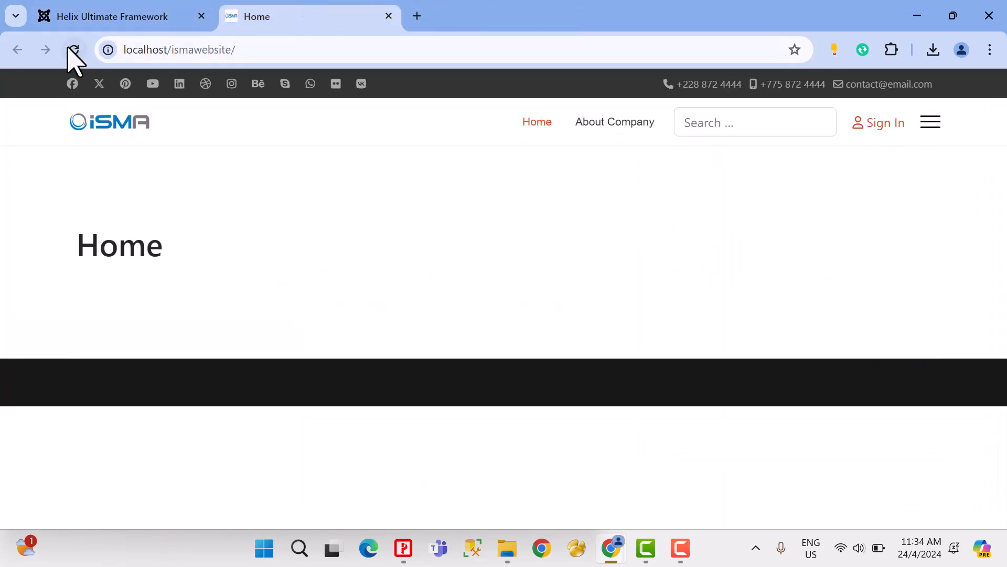
left_click(74, 49)
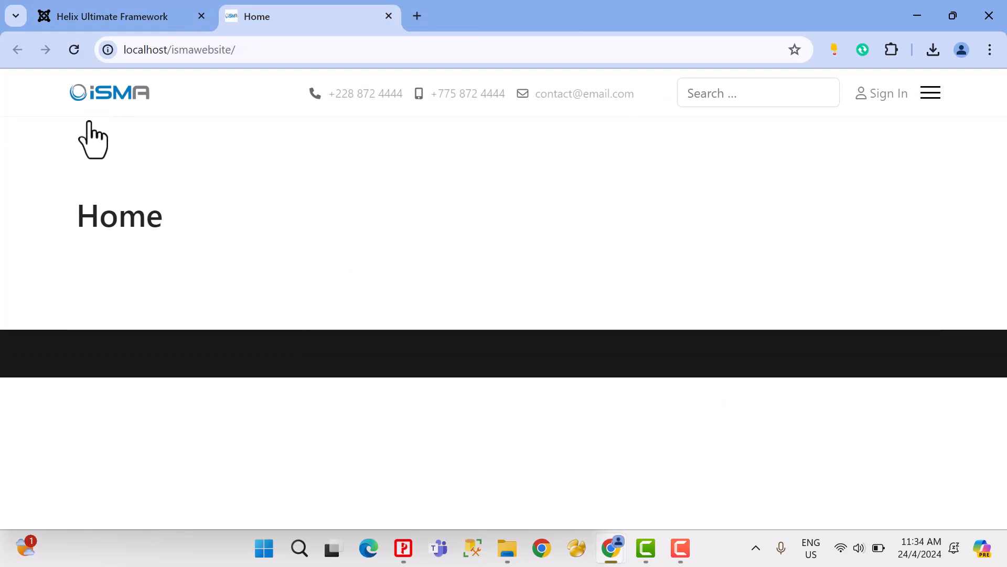
Step: Expand and collapse the modal menu on the site's Home page to examine how it behaves
left_click(931, 93)
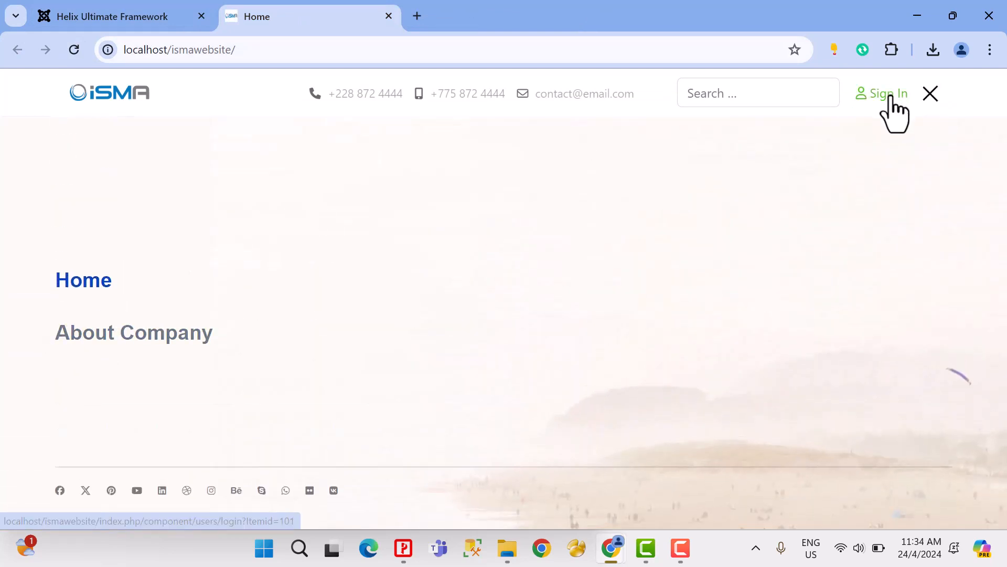
left_click(933, 99)
left_click(933, 98)
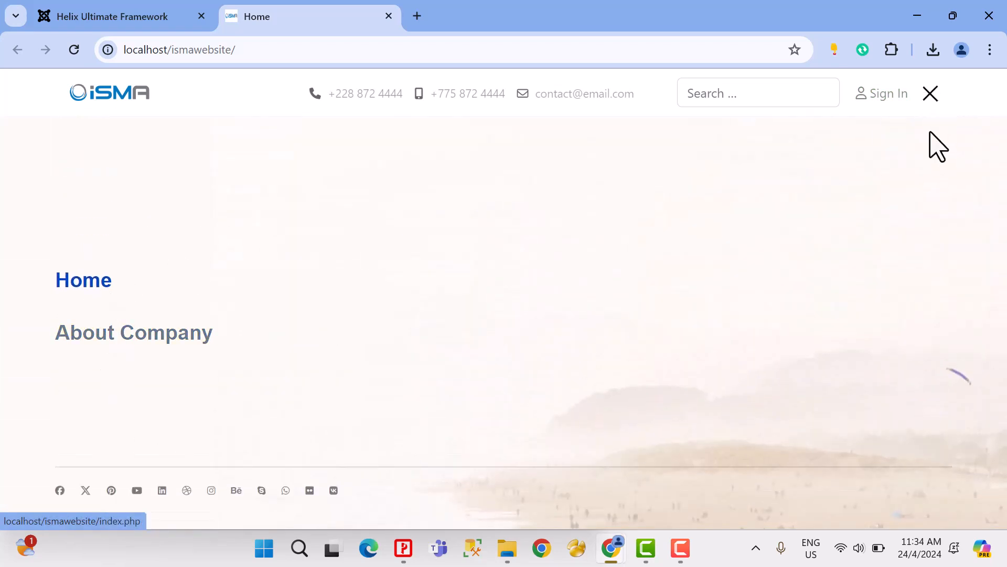
left_click(927, 97)
left_click(928, 96)
left_click(926, 97)
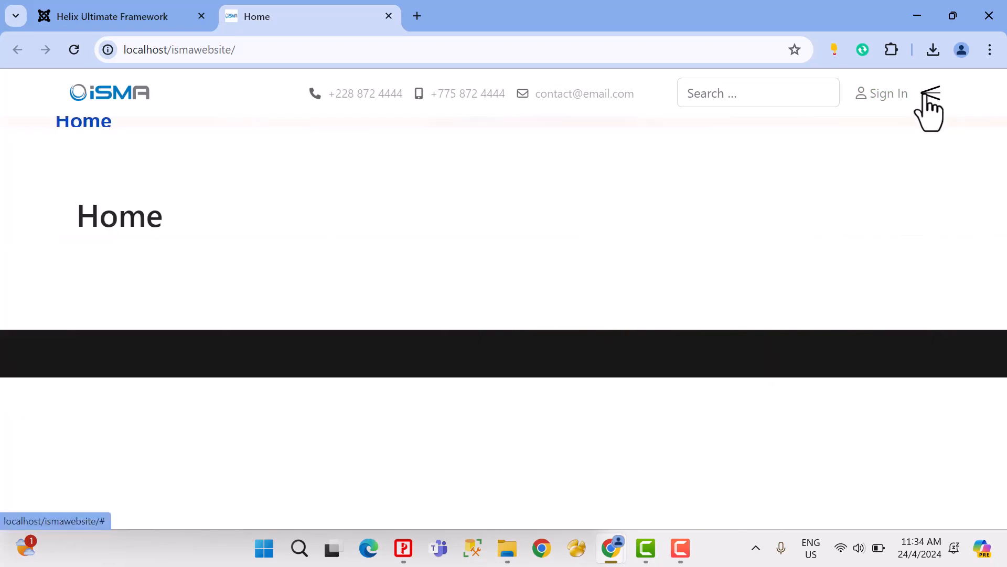
Step: Select the Top Bar predefined header again, save the template settings and check the header on the site's Home page
left_click(119, 15)
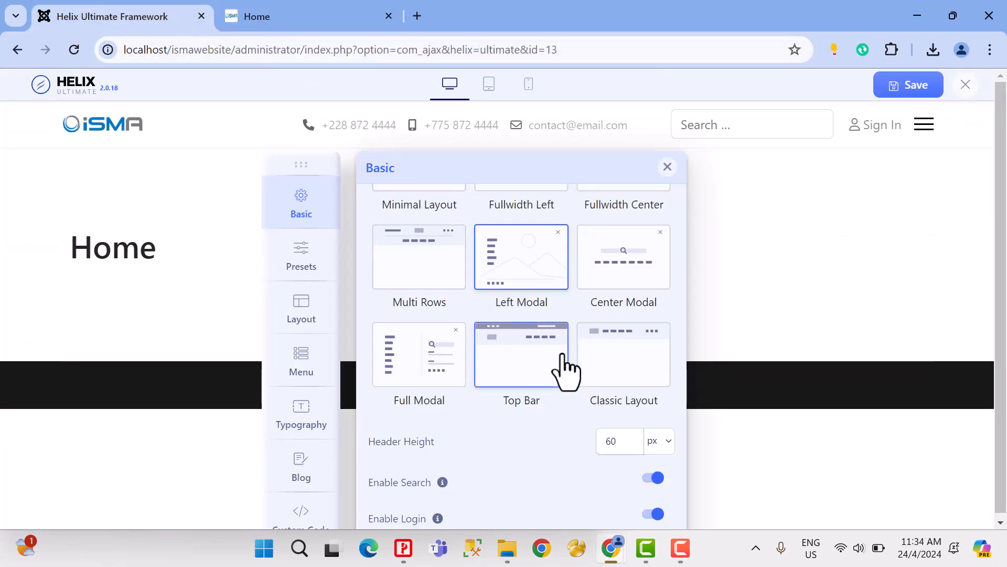
left_click(547, 362)
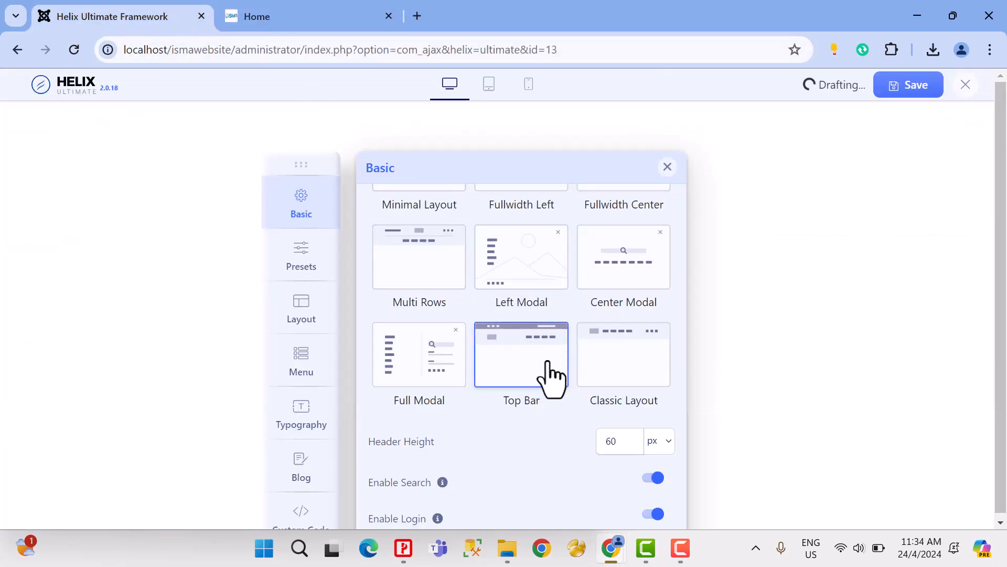
left_click(898, 89)
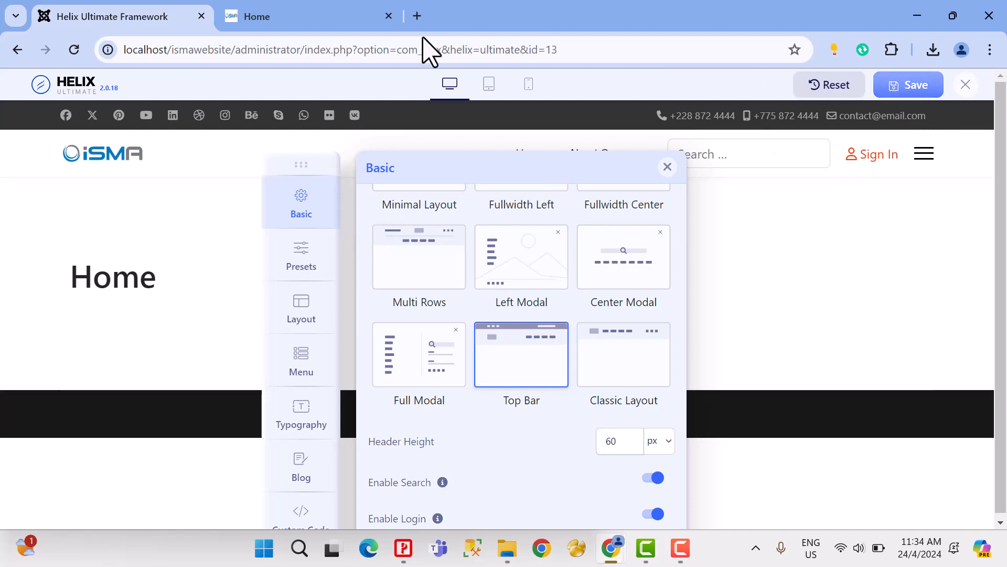
left_click(301, 16)
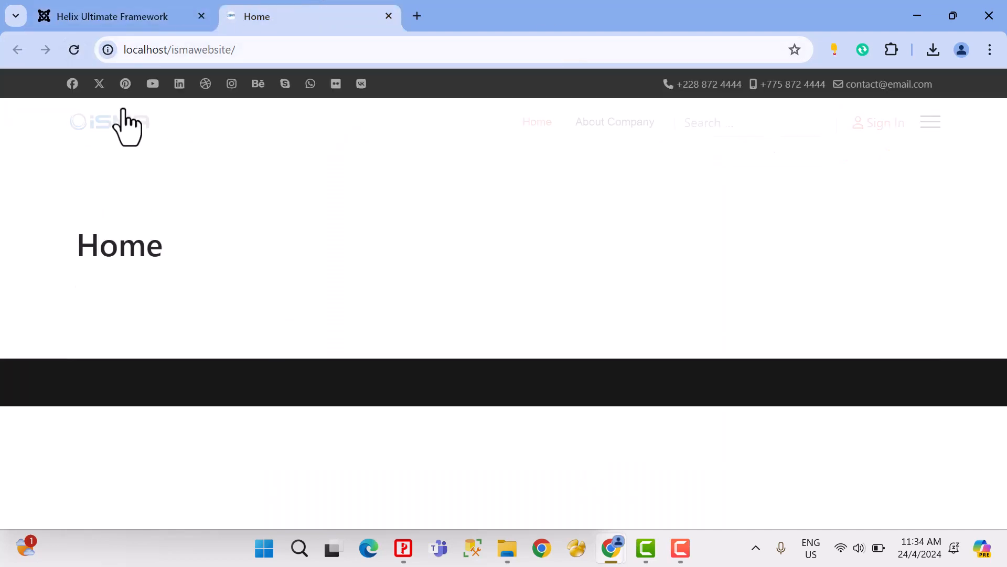
left_click(129, 16)
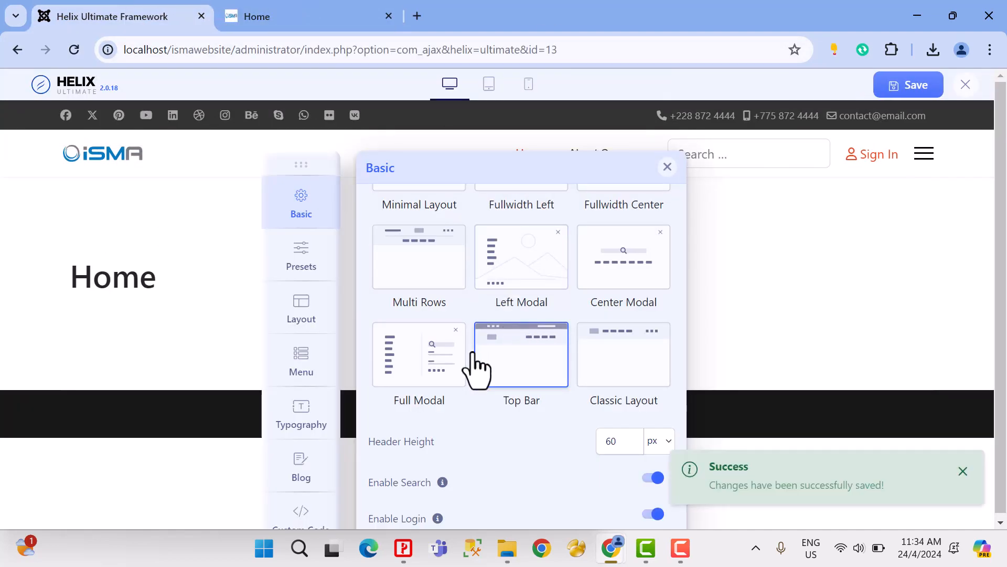
Step: Move the settings panel clear of the page menu and disable Enable Search and Enable Login for the header
scroll(495, 405, "down", 3)
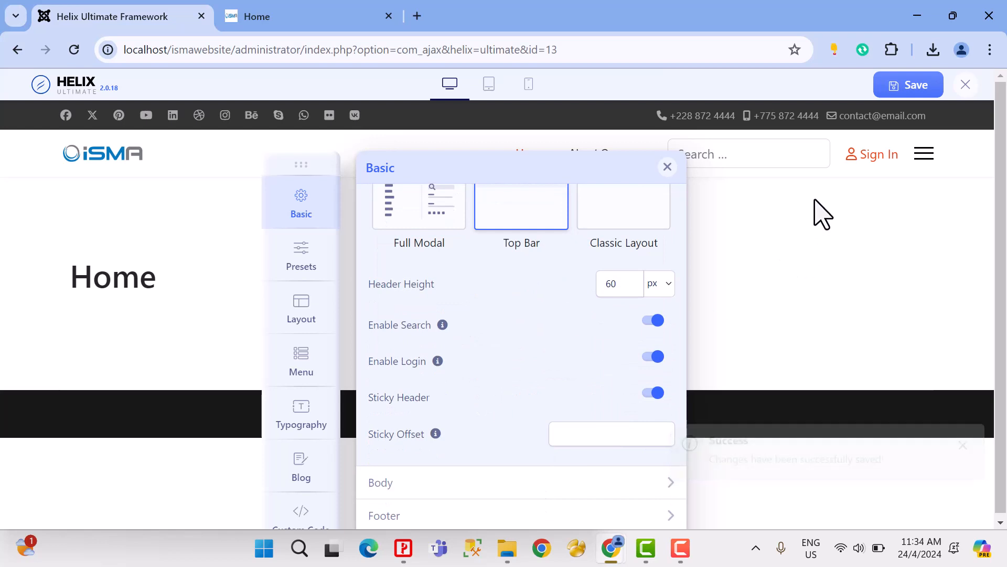
left_click_drag(290, 164, 131, 178)
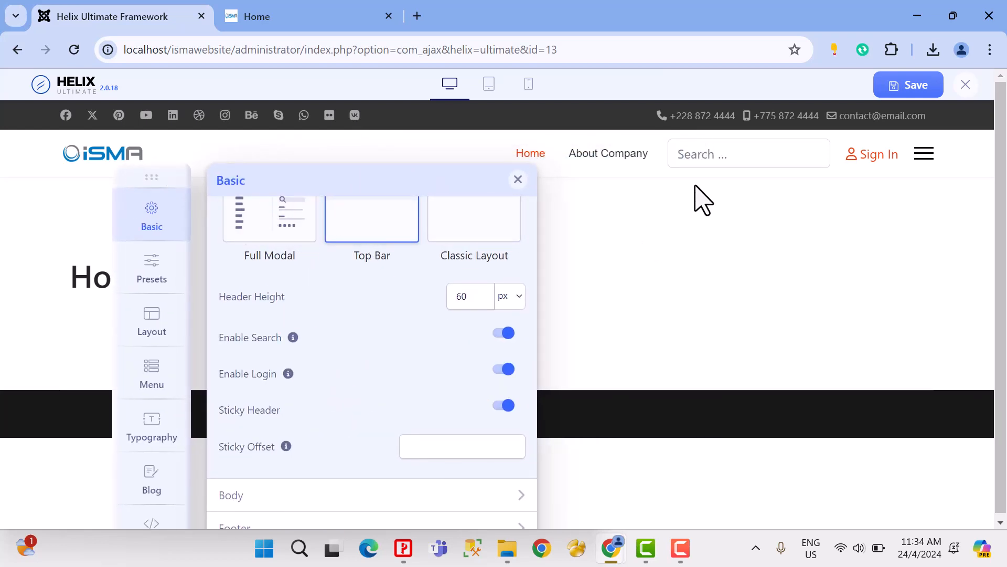
left_click(501, 335)
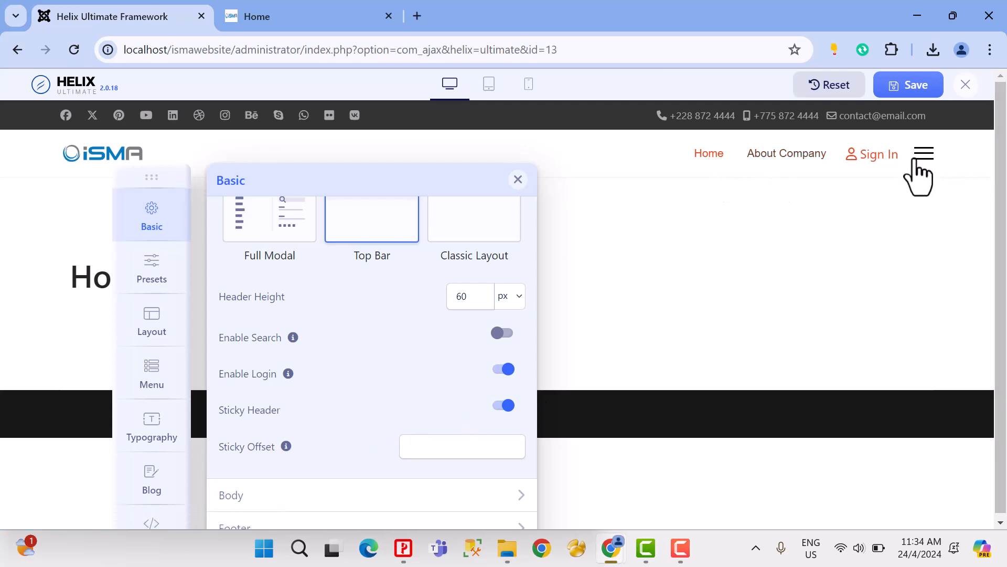
left_click(499, 373)
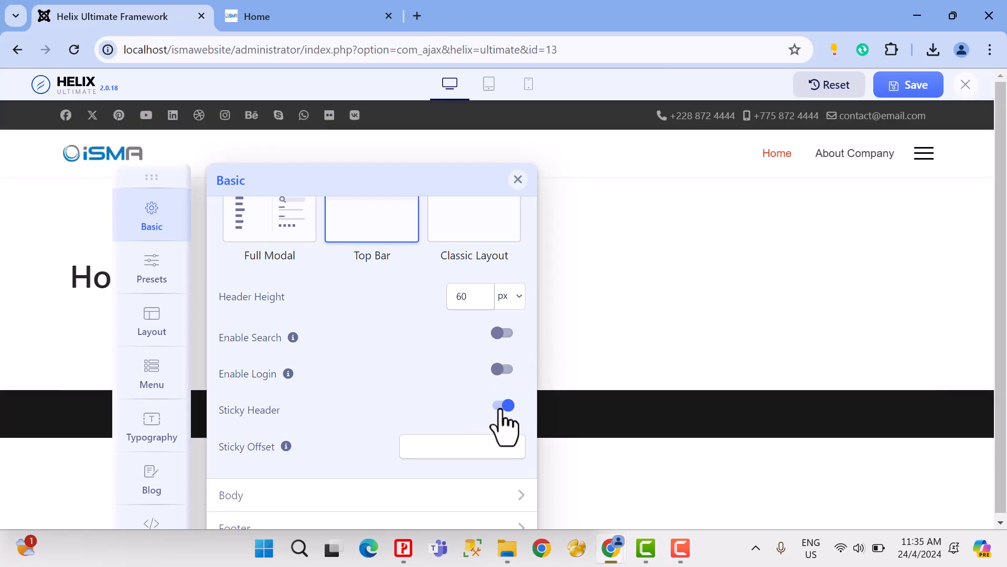
Step: Try disabling Sticky Header, compare with the site's Home page, and enable Sticky Header again
left_click(276, 13)
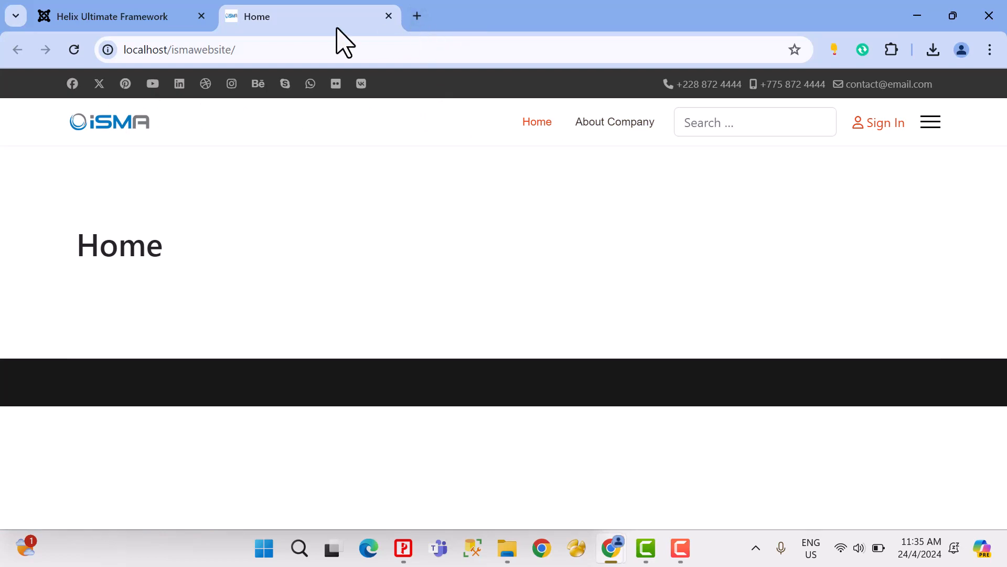
left_click(172, 20)
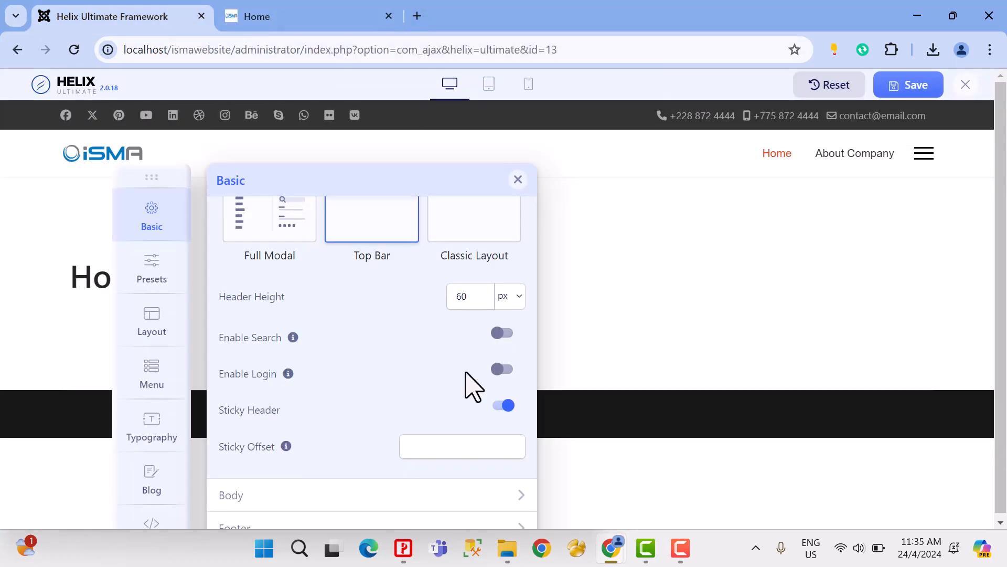
left_click(502, 407)
left_click(270, 12)
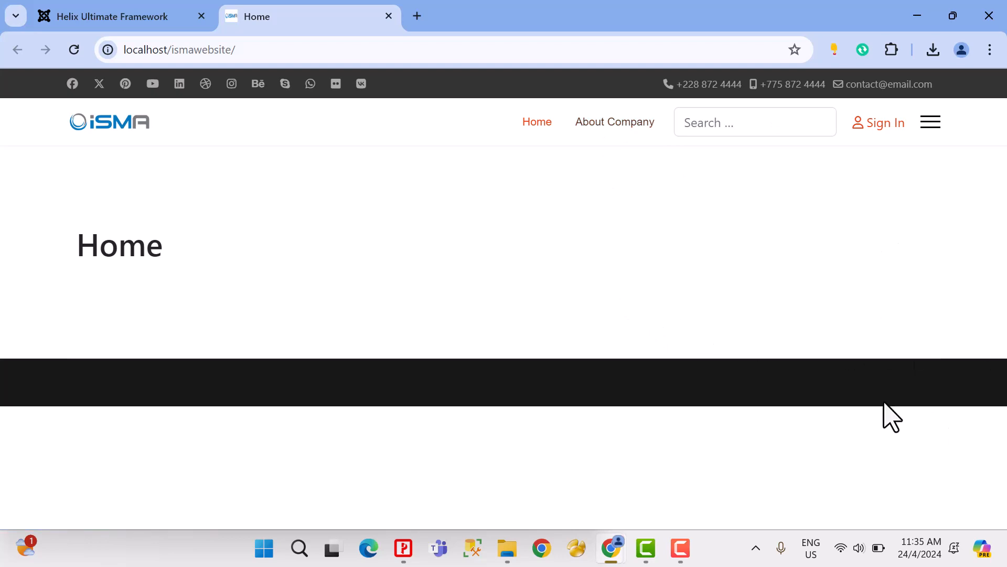
left_click(135, 21)
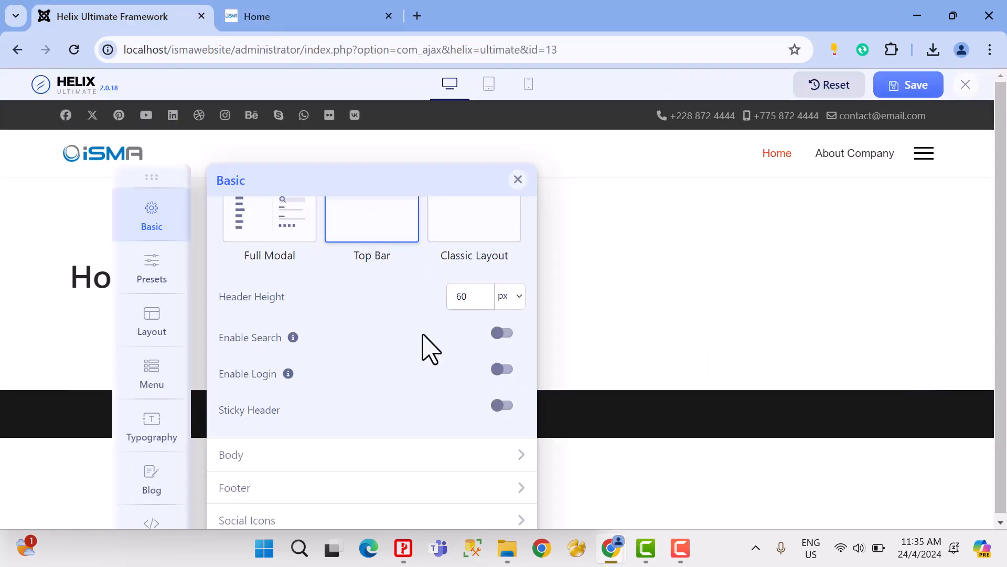
left_click(503, 406)
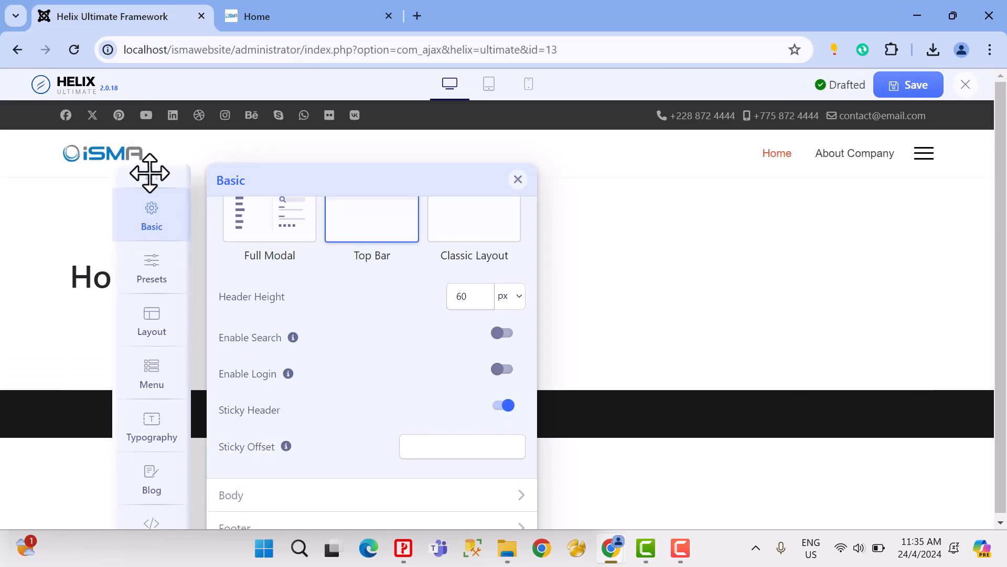
Step: Reposition the settings panel and enable the Preloader in the Body section with Bubble Loops as Loader Type
left_click_drag(149, 173, 367, 115)
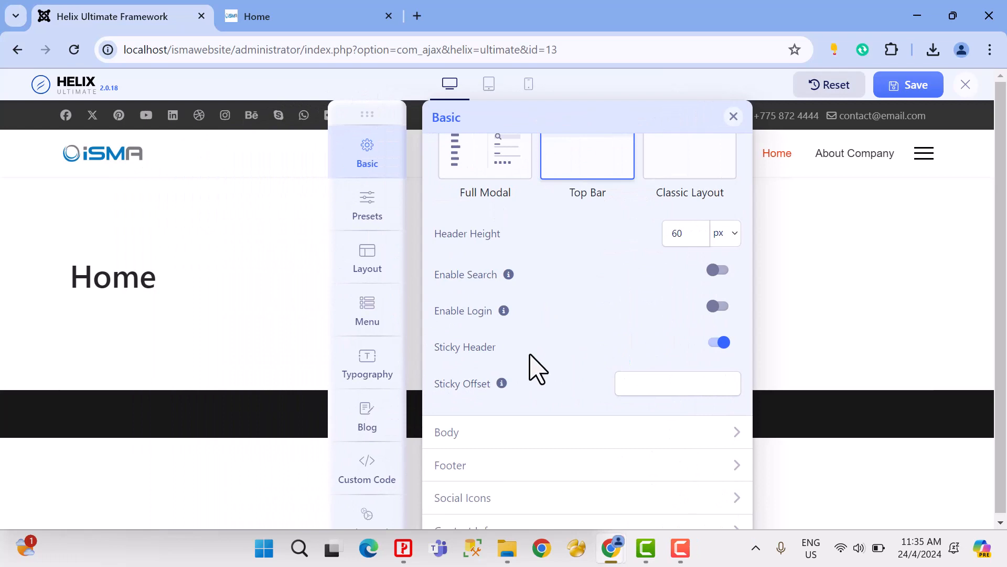
left_click(447, 431)
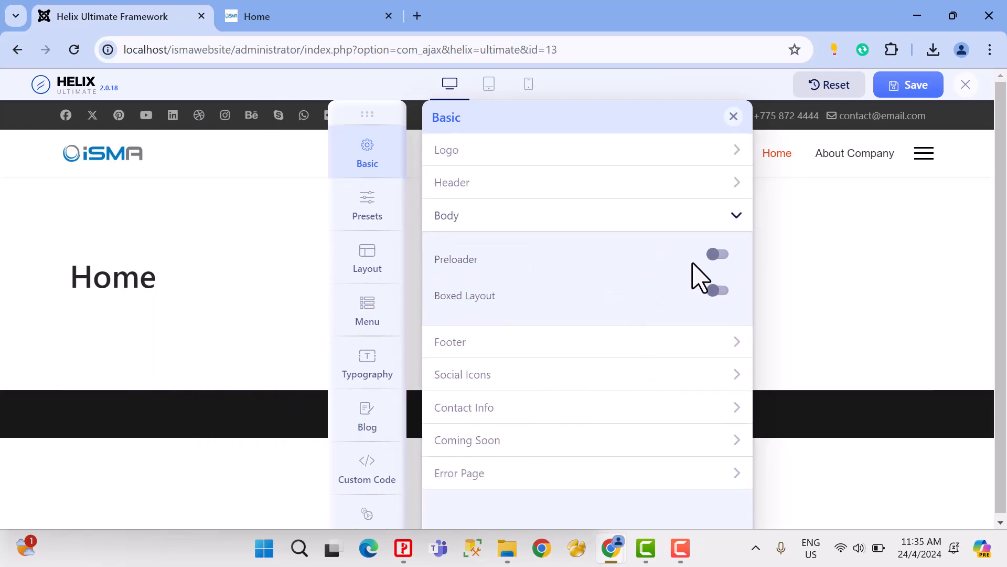
left_click(719, 255)
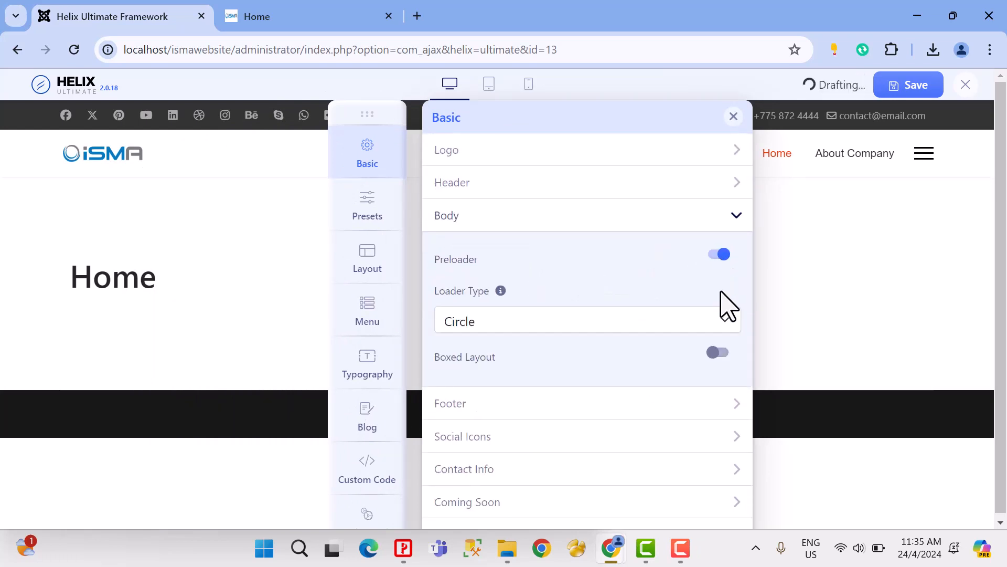
left_click(676, 324)
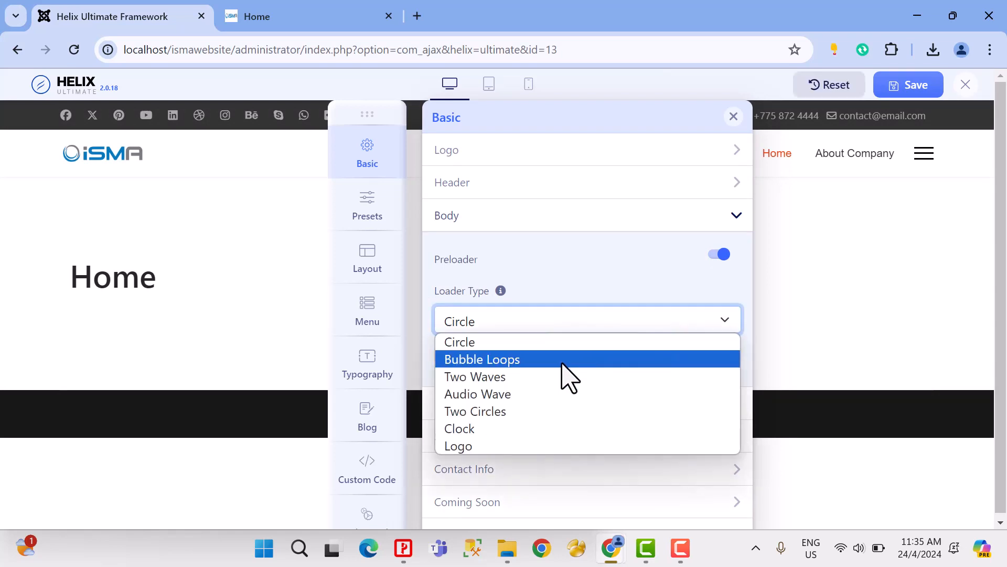
left_click(569, 377)
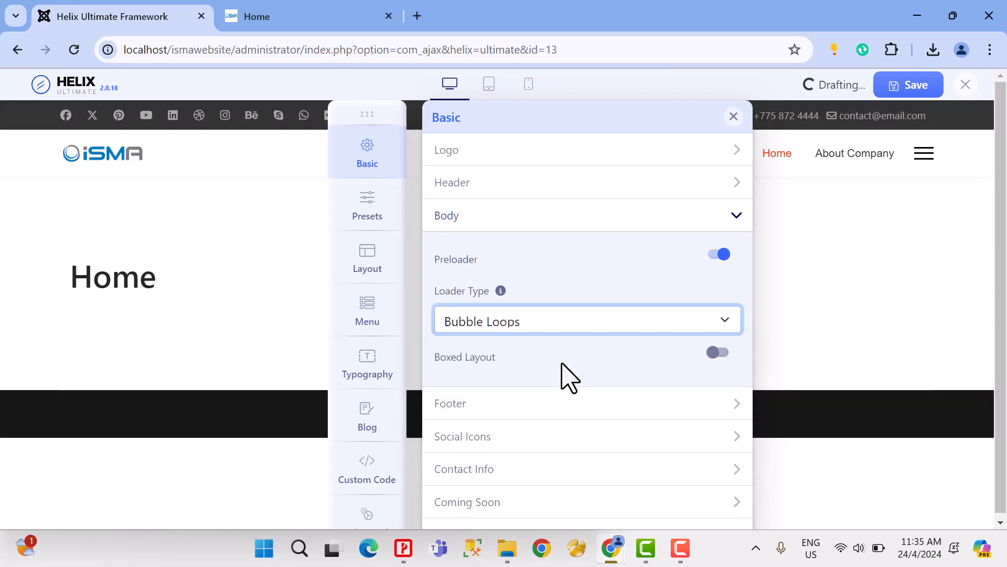
Step: Set the preloader's Loader Type to Audio Wave, save the template settings and check the loader on the site's Home page
left_click(565, 333)
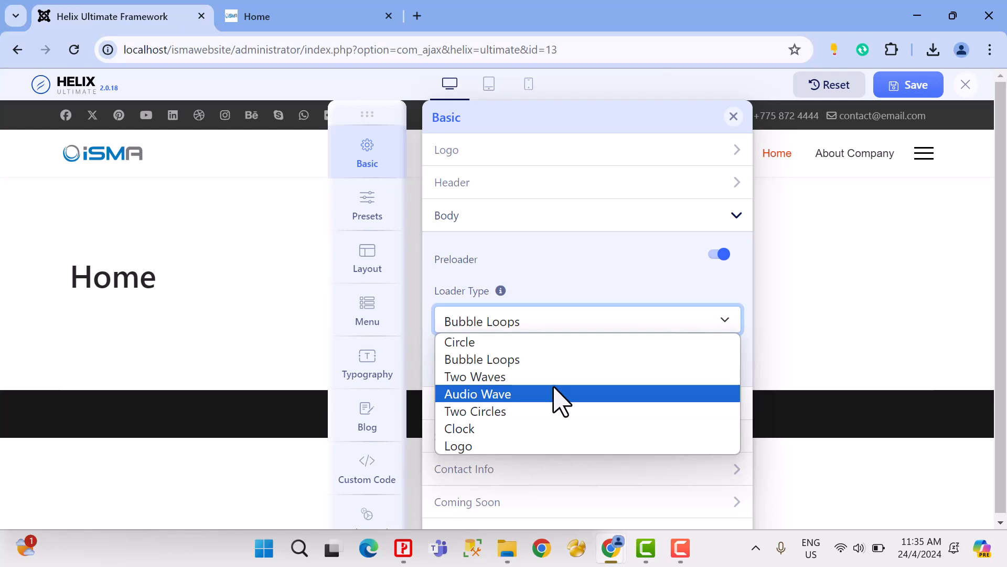
left_click(558, 395)
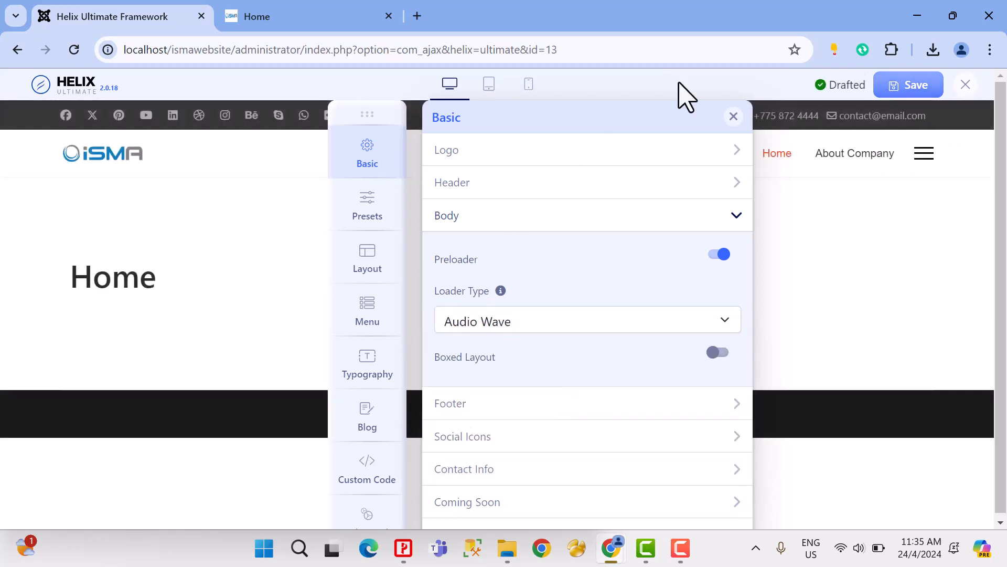
left_click(908, 85)
left_click(272, 16)
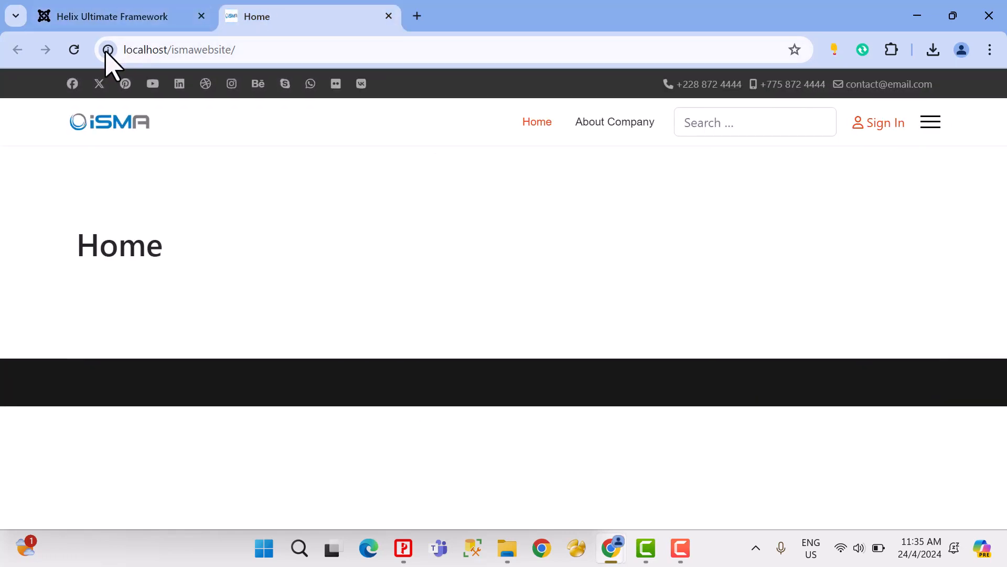
left_click(74, 50)
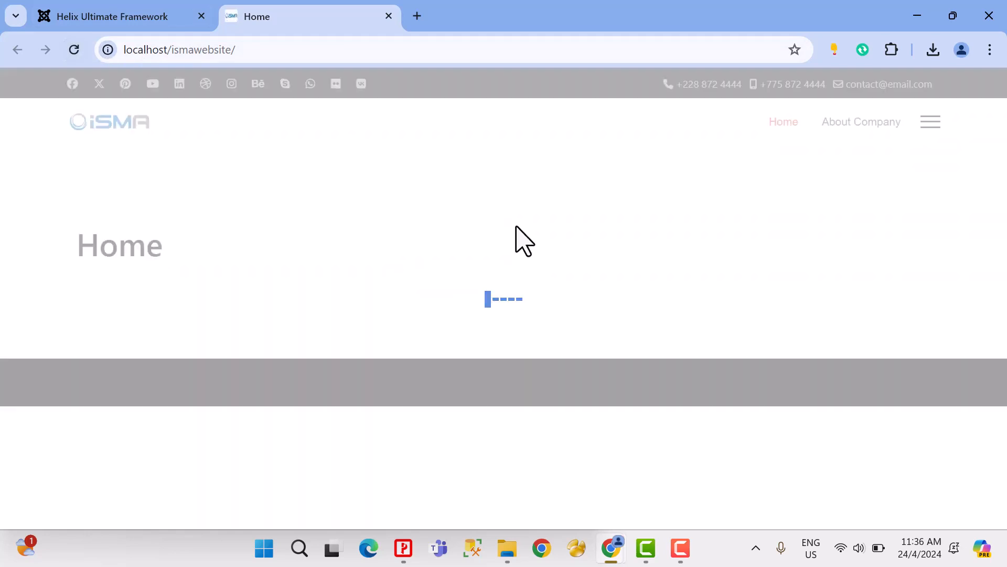
left_click(74, 50)
Step: Enable Boxed Layout in the Body section, save the template settings and check the layout on the site's Home page
left_click(109, 16)
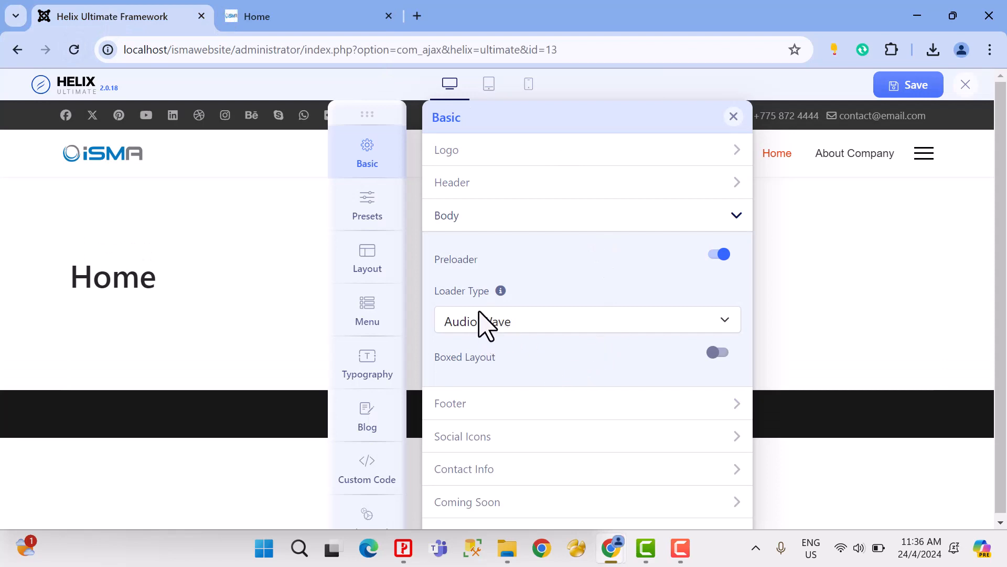
left_click(718, 353)
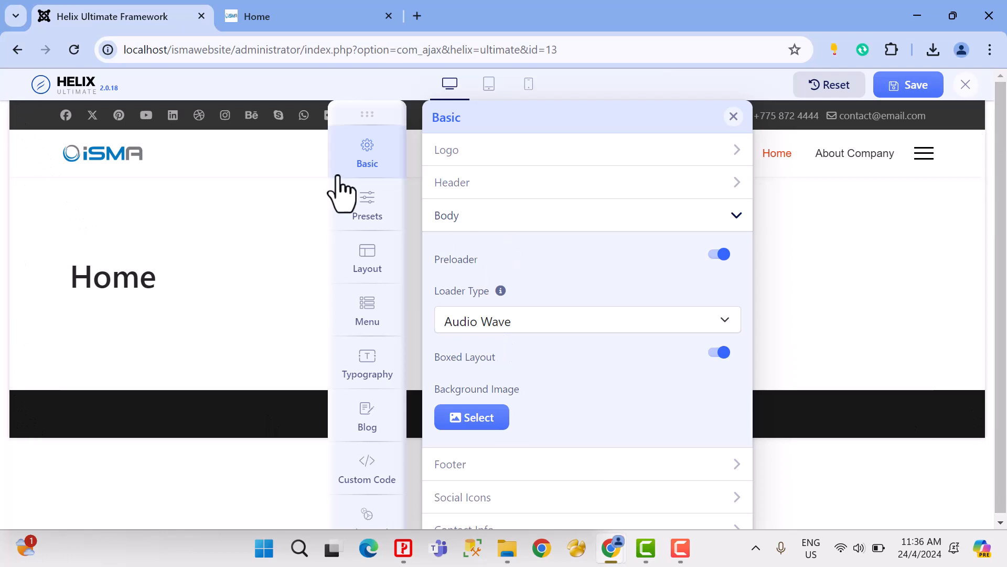
left_click(903, 86)
left_click(326, 18)
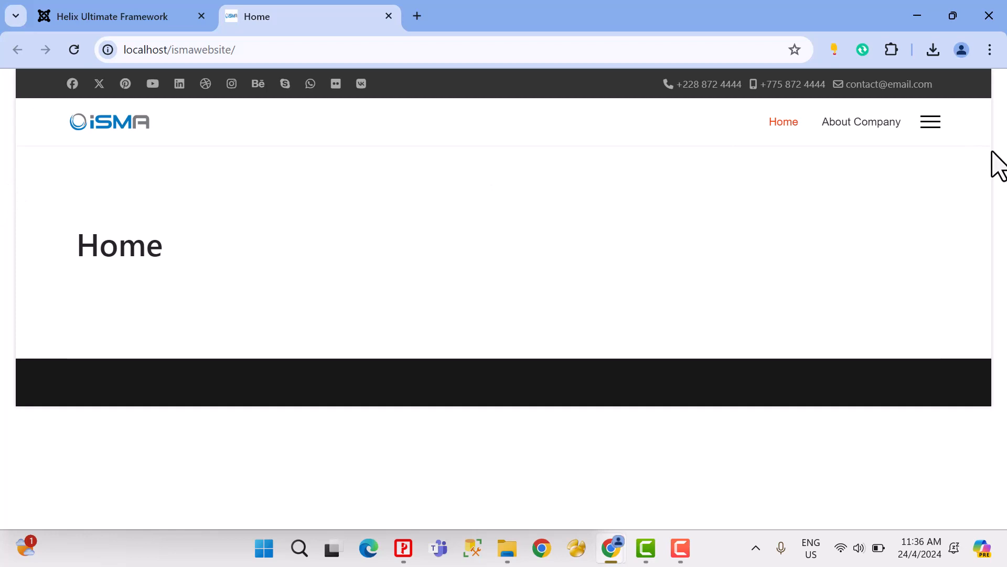
Step: With Boxed Layout enabled, set banner.jpg from the banners folder as Background Image, save and check the site's Home page
left_click(142, 15)
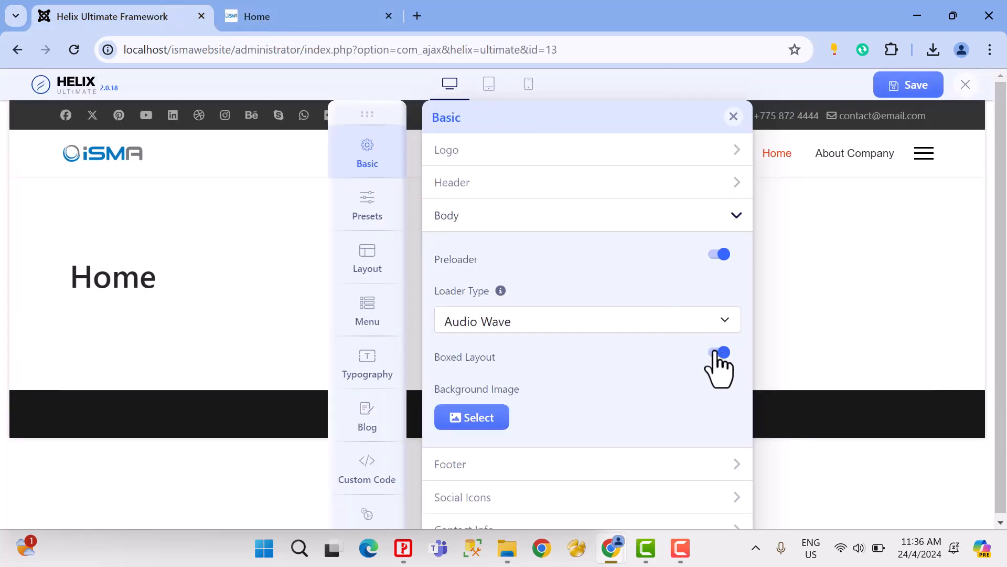
left_click(716, 352)
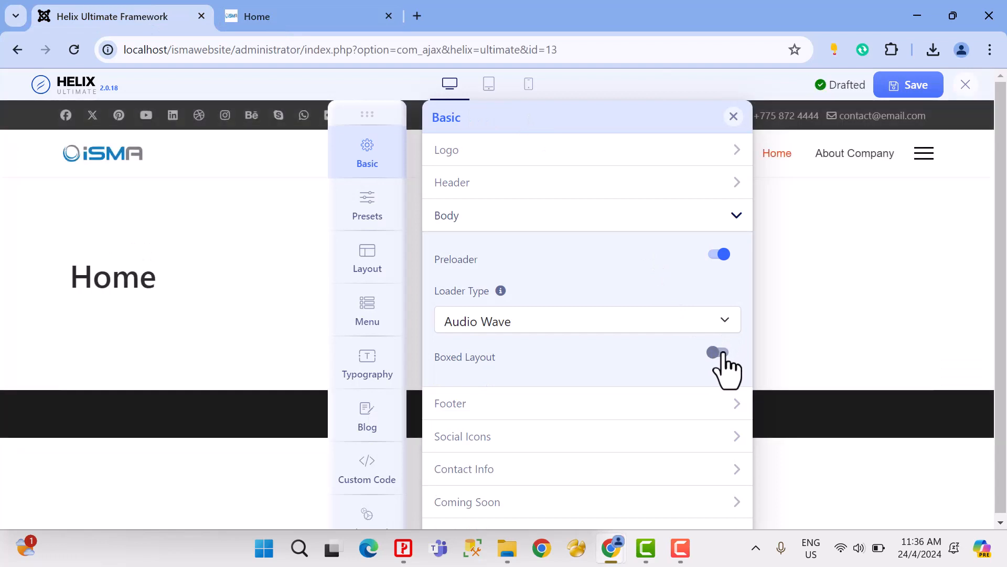
left_click(721, 353)
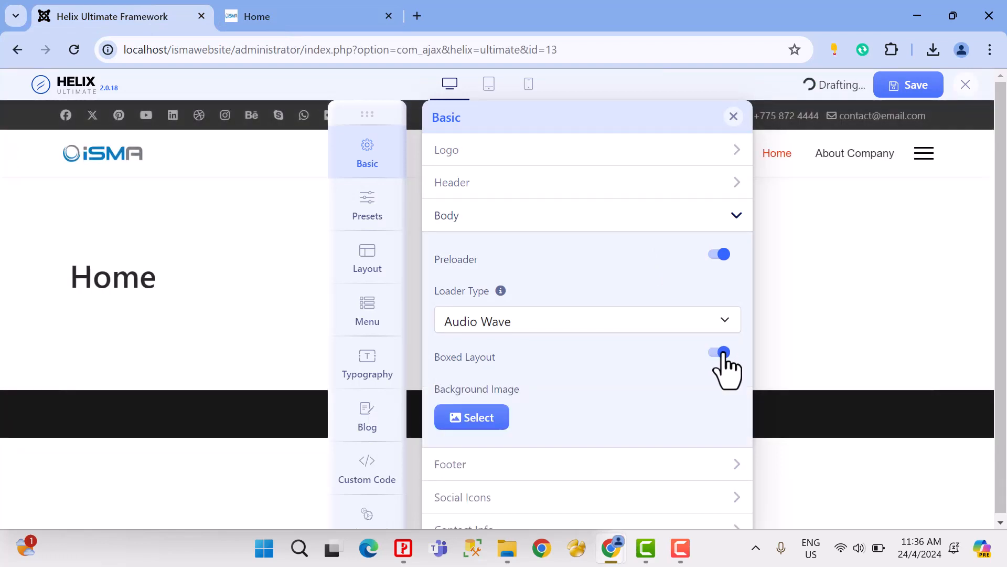
left_click(488, 424)
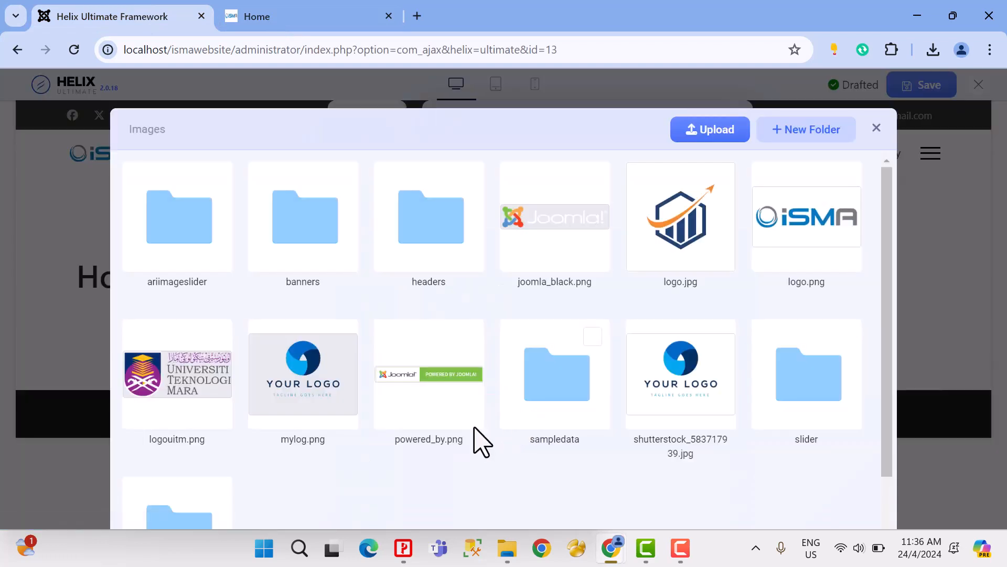
left_click(304, 236)
left_click(191, 225)
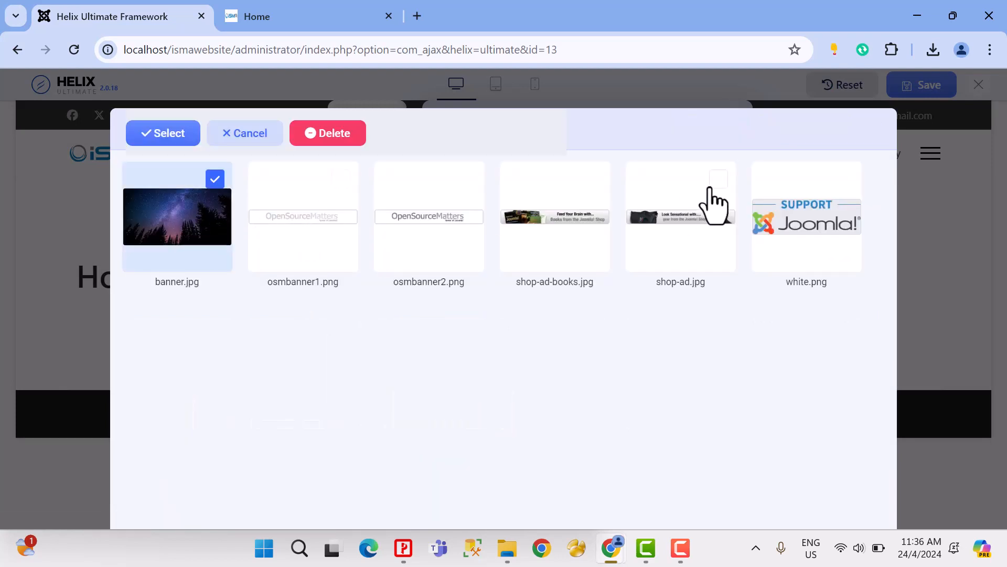
left_click(187, 136)
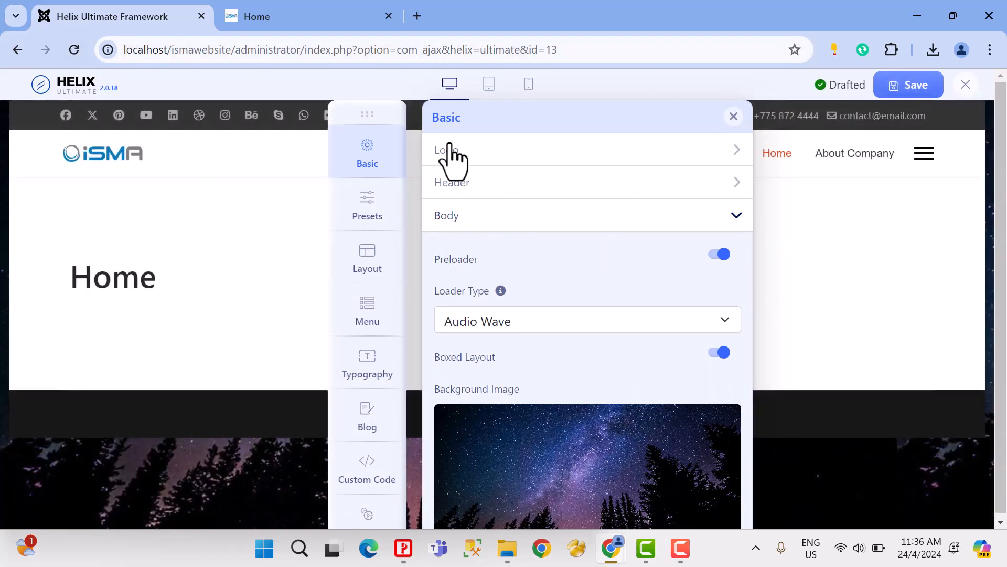
left_click(258, 17)
left_click(73, 51)
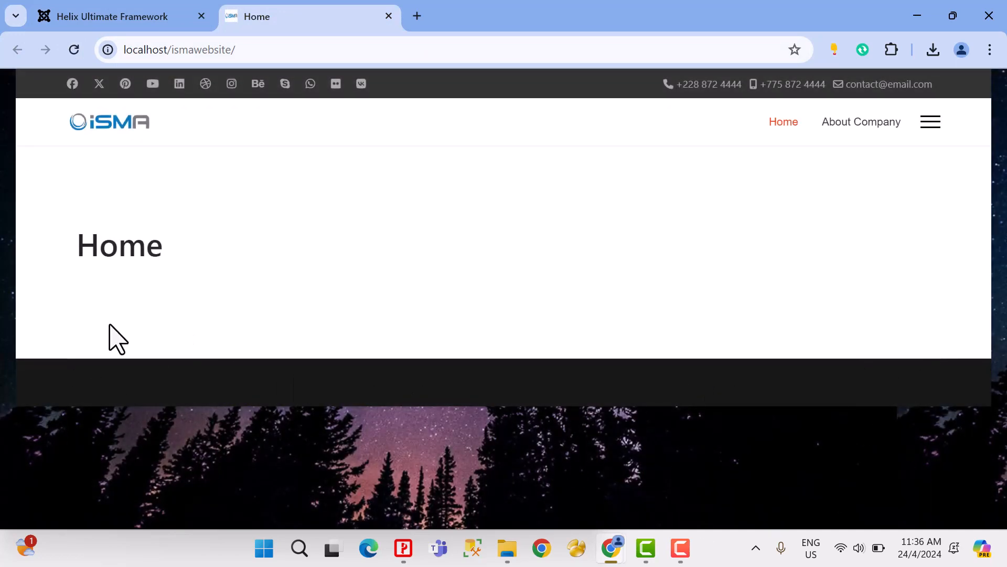
Step: Disable Boxed Layout in the Body section and save the template settings
left_click(151, 19)
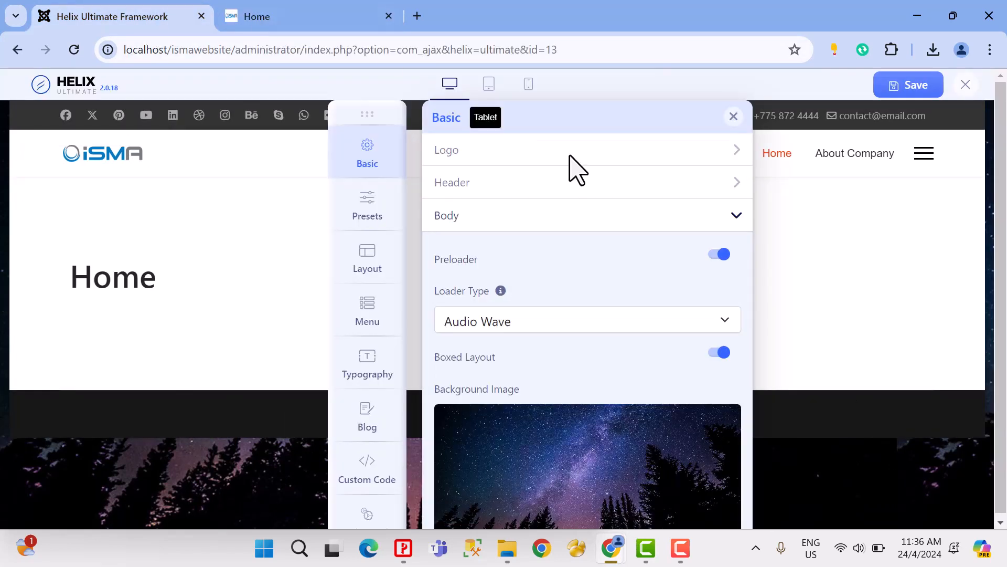
left_click(721, 352)
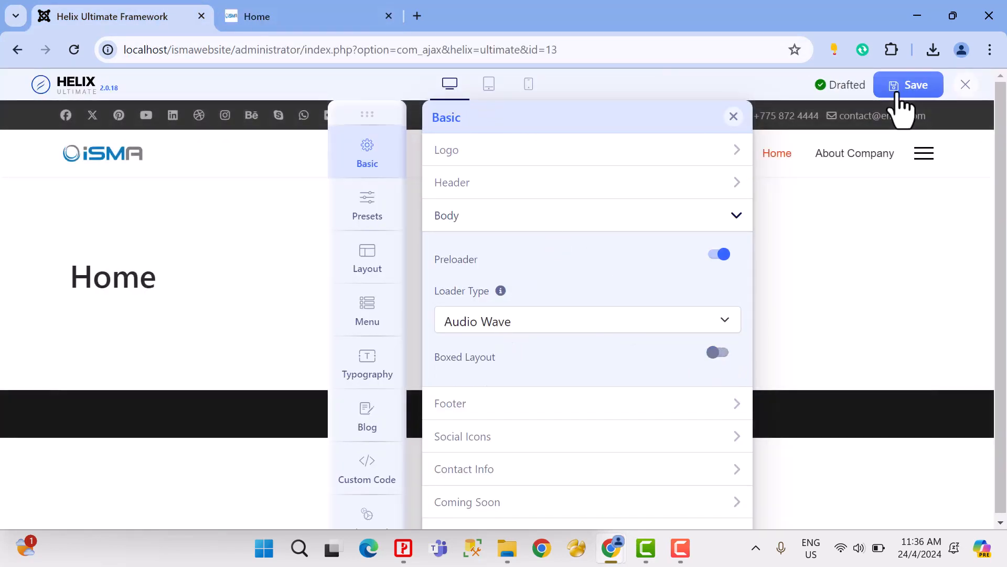
left_click(886, 88)
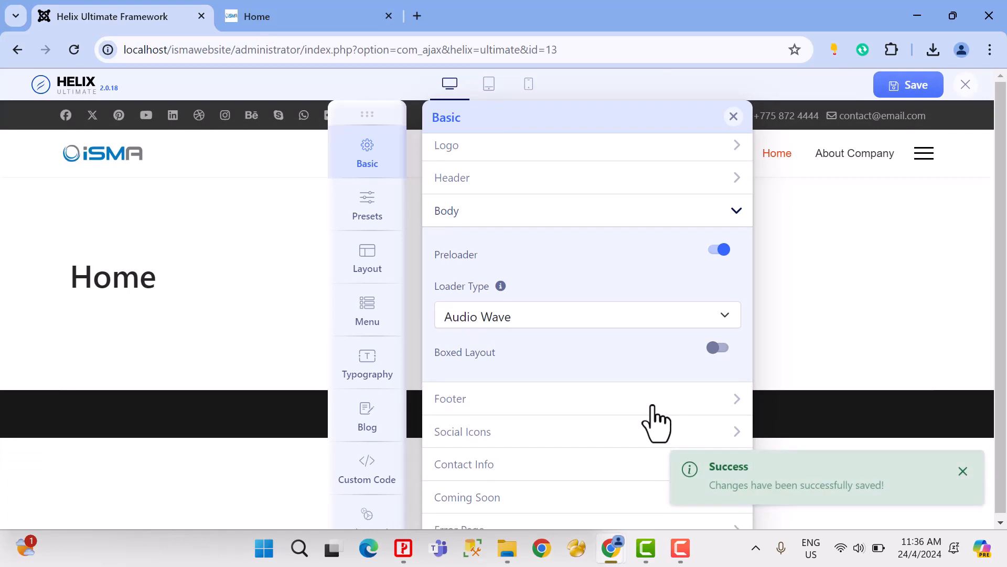
Step: Enable Copyright in the Footer section and set its text to "© {year} ISMA IT SOLUTION SDN.BHD"
left_click(462, 404)
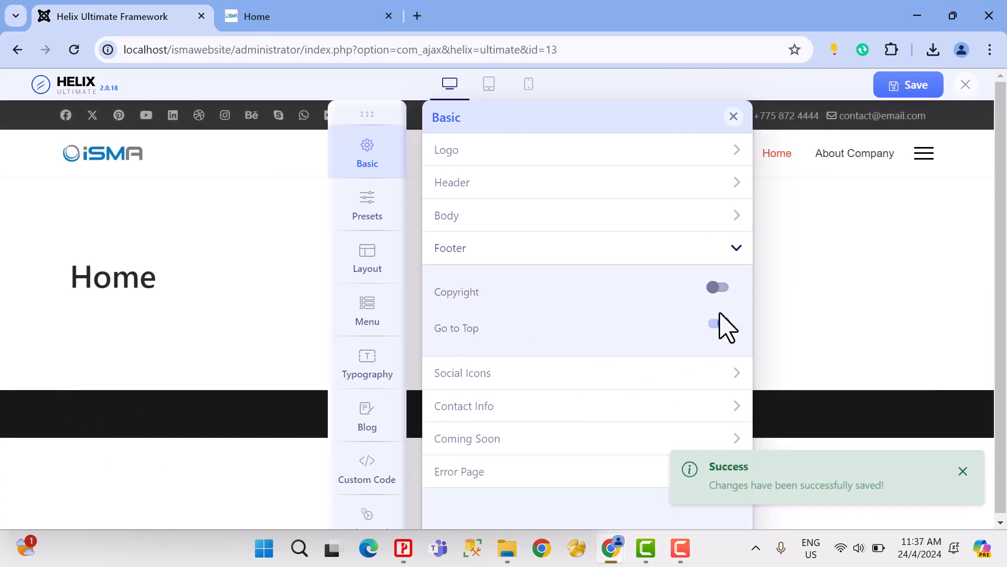
left_click(720, 288)
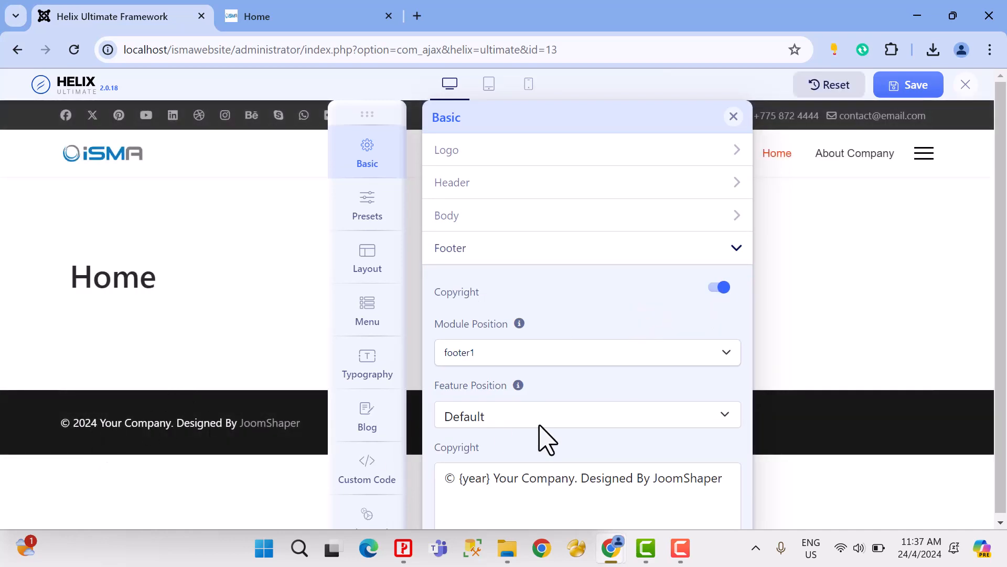
scroll(540, 443, "down", 3)
left_click_drag(496, 321, 730, 326)
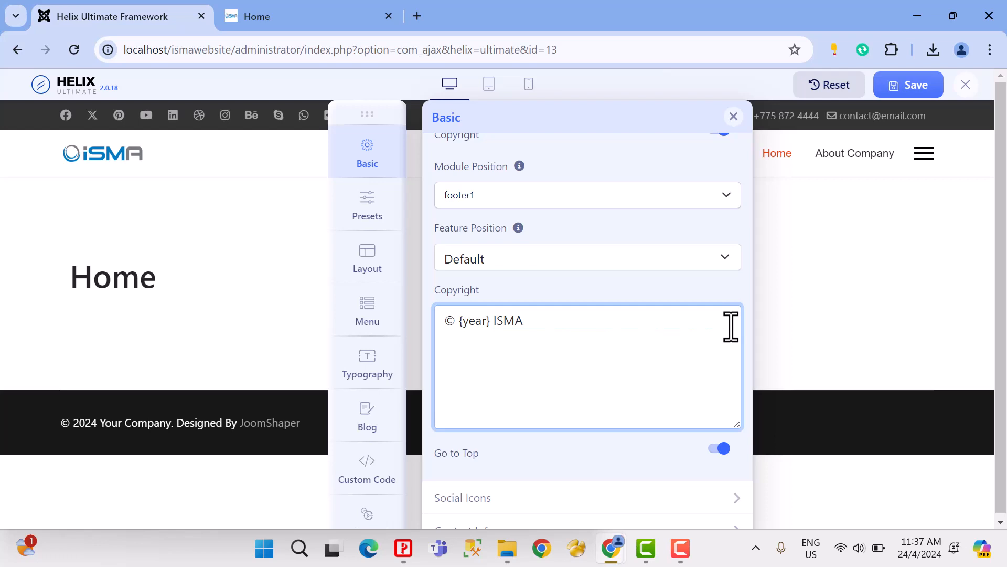
type("T SOLUTION SDN")
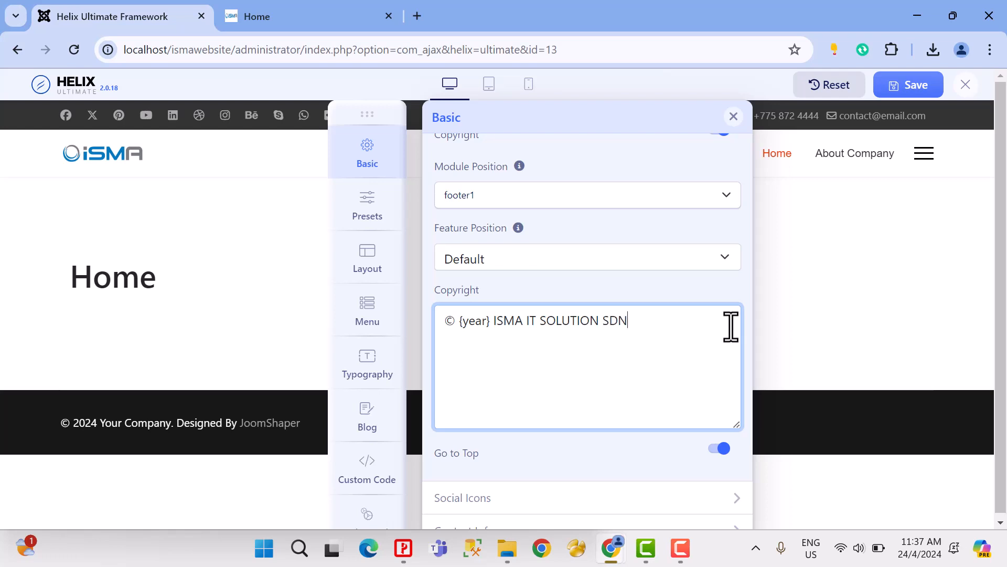
type(".BHD")
left_click(597, 197)
left_click(596, 196)
left_click(599, 389)
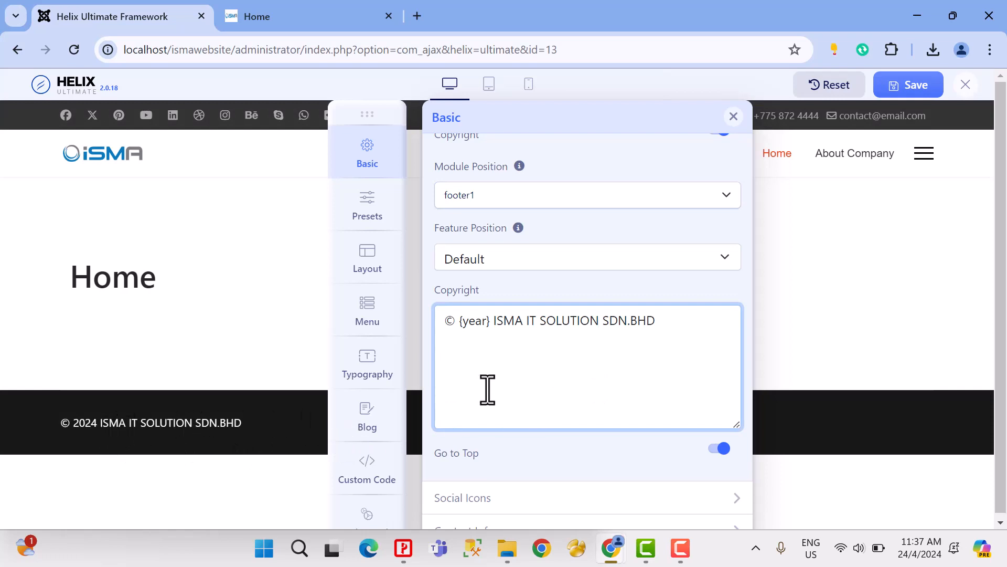
Step: Review the Go to Top option, compare with the site's Home page and save the footer settings
scroll(623, 404, "down", 1)
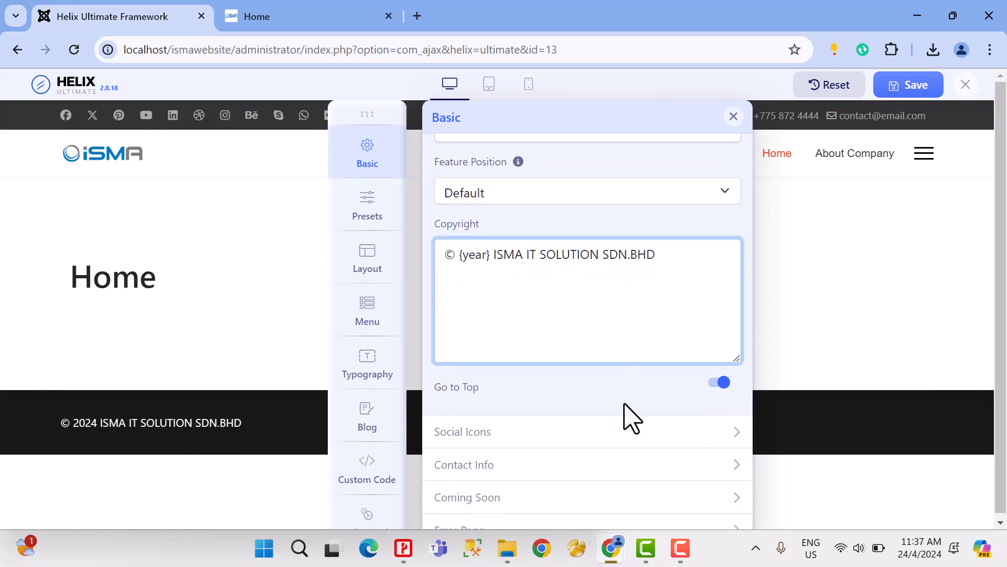
left_click(273, 17)
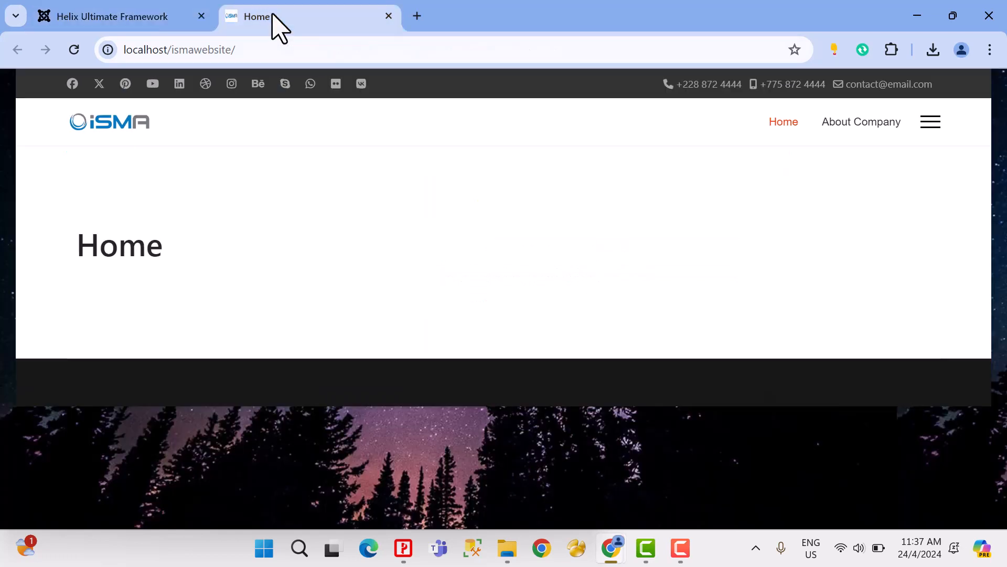
left_click(125, 19)
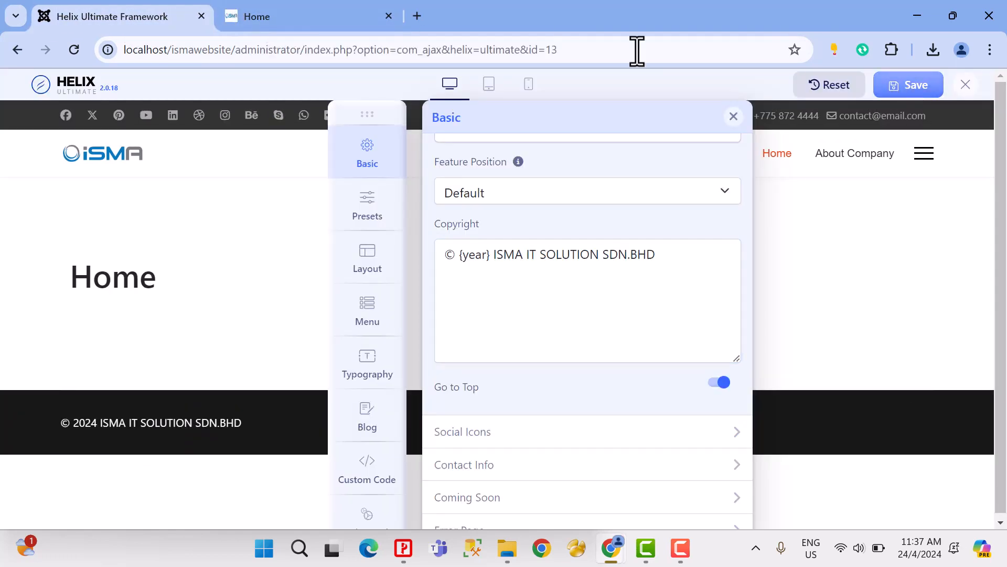
left_click(332, 21)
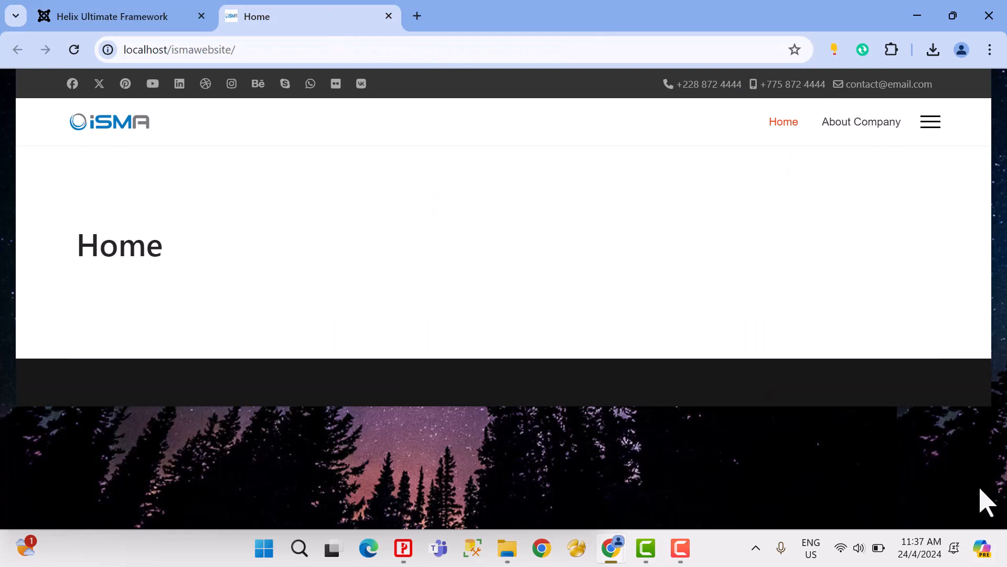
left_click(166, 22)
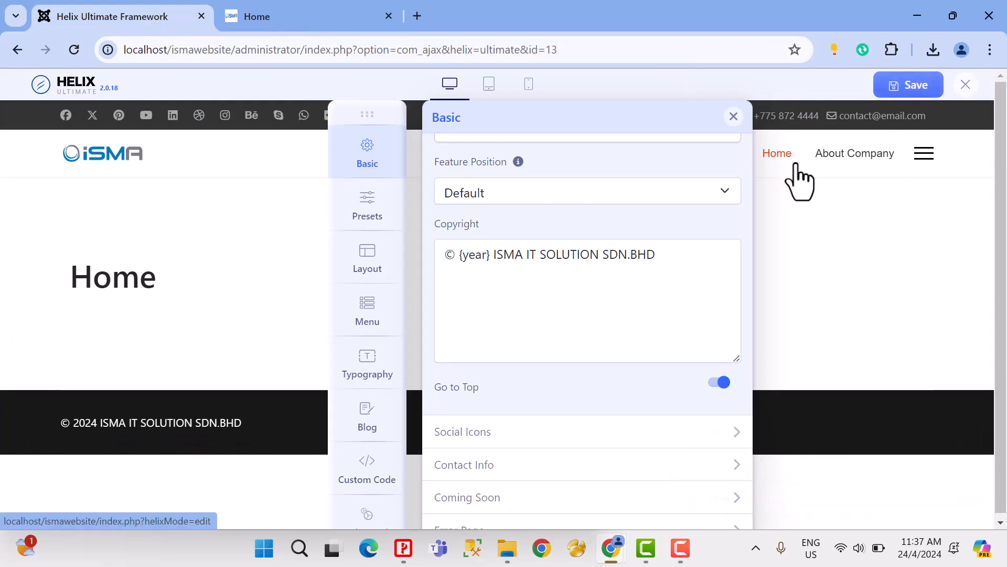
Step: Open the Social Icons settings, move the panel off the top bar and try disabling and re-enabling Enable Social Icons
left_click(481, 432)
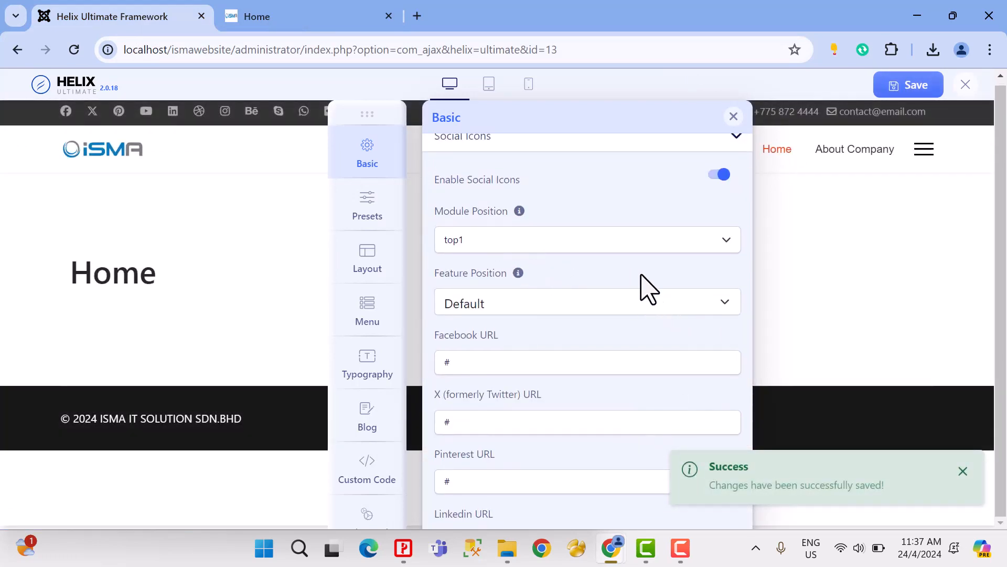
scroll(648, 288, "up", 2)
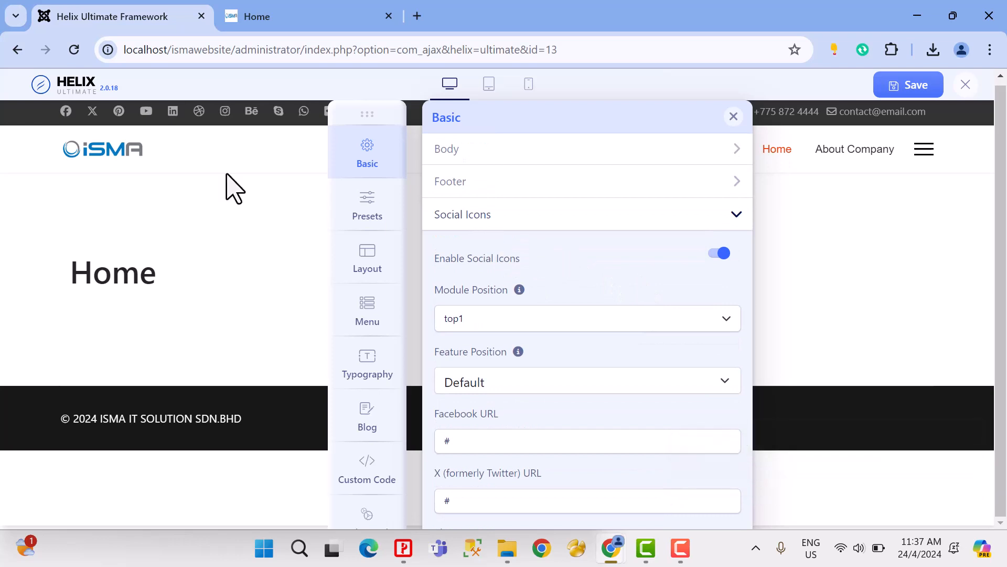
left_click_drag(362, 117, 269, 188)
left_click(625, 325)
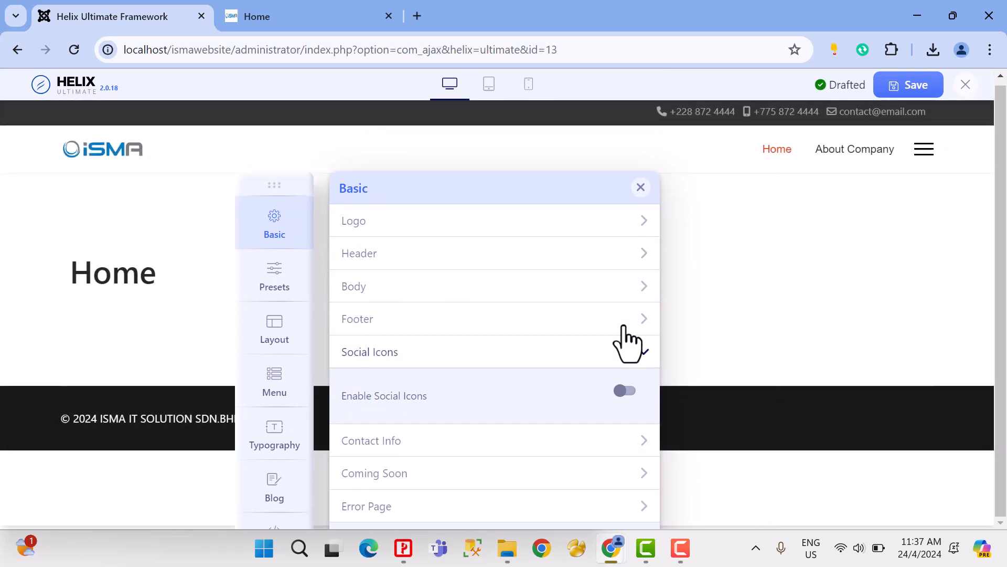
left_click(631, 394)
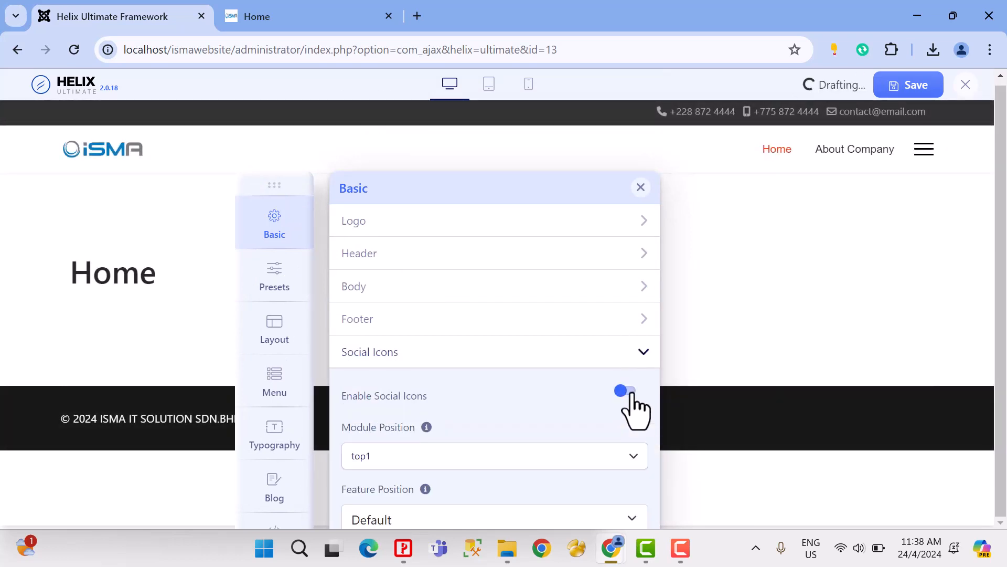
Step: Move the settings panel clear of the social icons and replace the Facebook URL placeholder with the owner's Facebook page address
left_click_drag(274, 187, 355, 123)
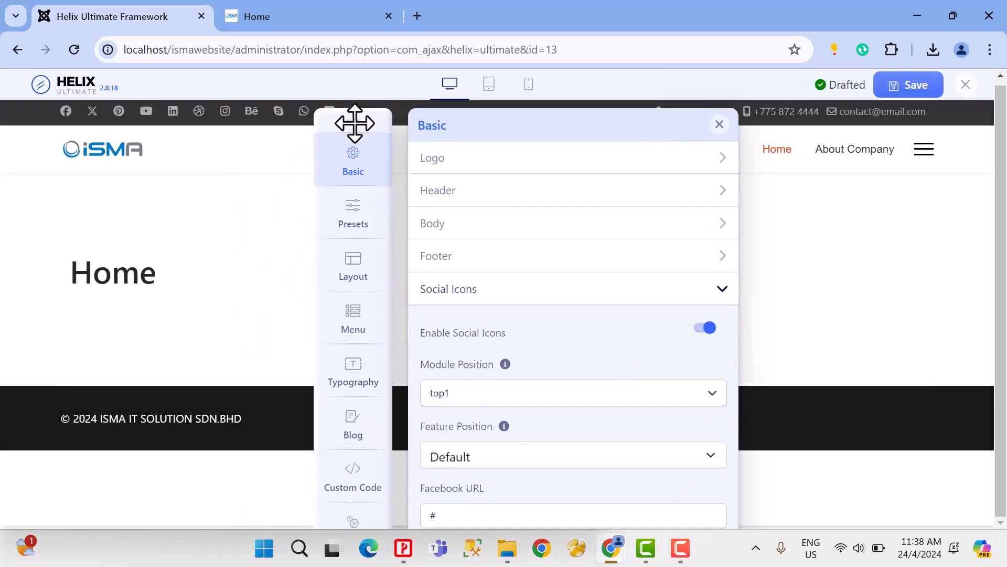
scroll(545, 405, "down", 1)
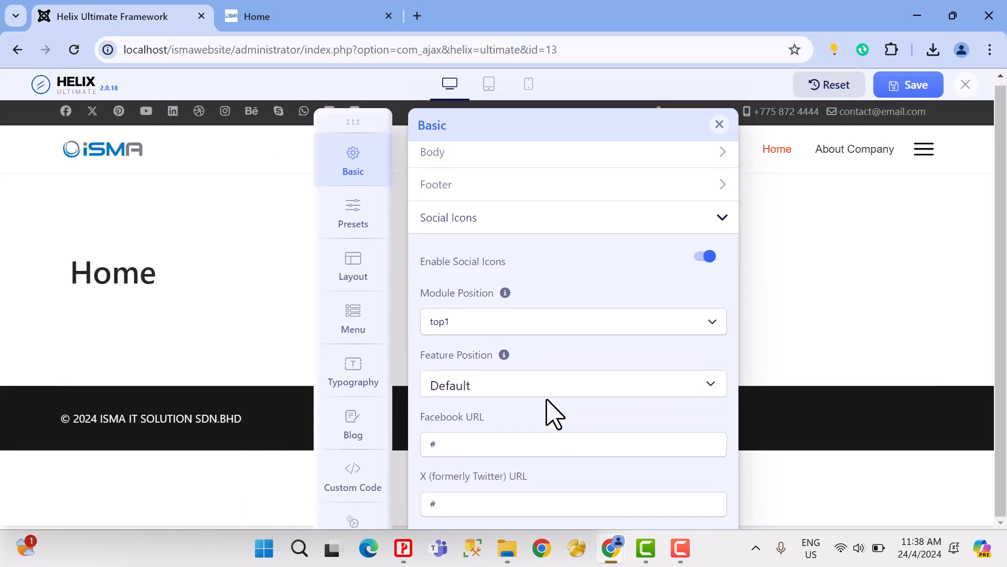
scroll(548, 412, "down", 2)
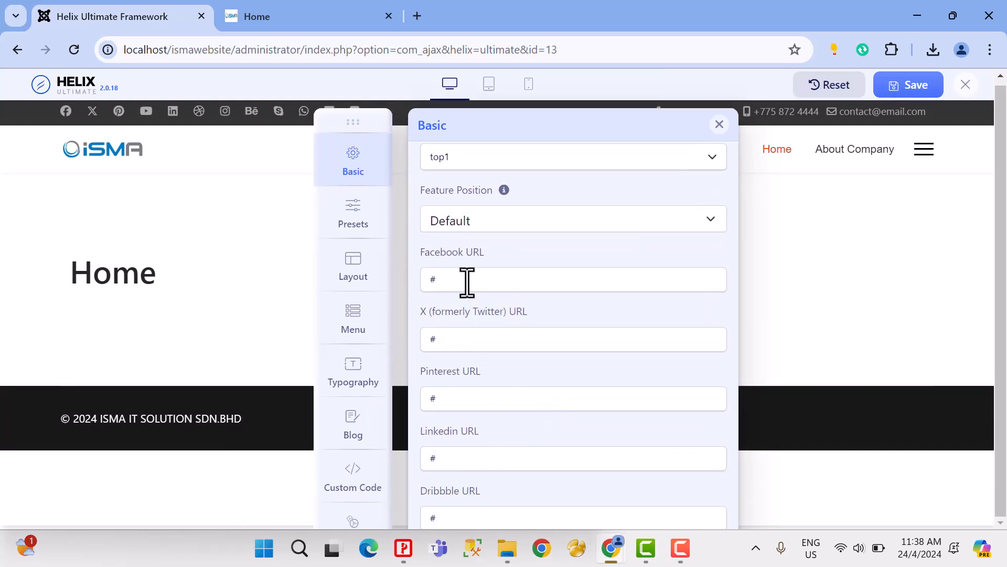
left_click(467, 282)
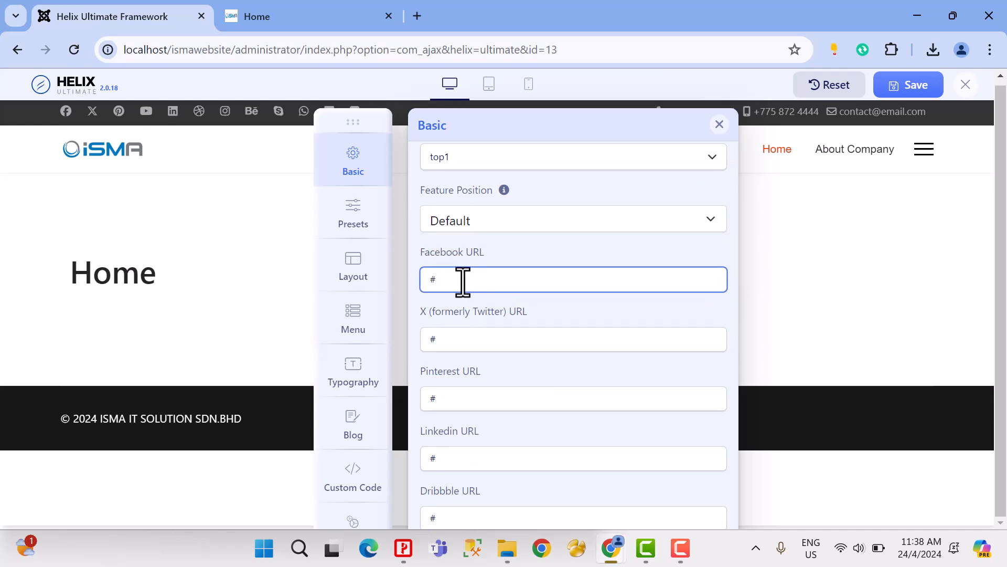
key("ctrl+a")
type("H")
key("BackSpace")
key("BackSpace")
key("BackSpace")
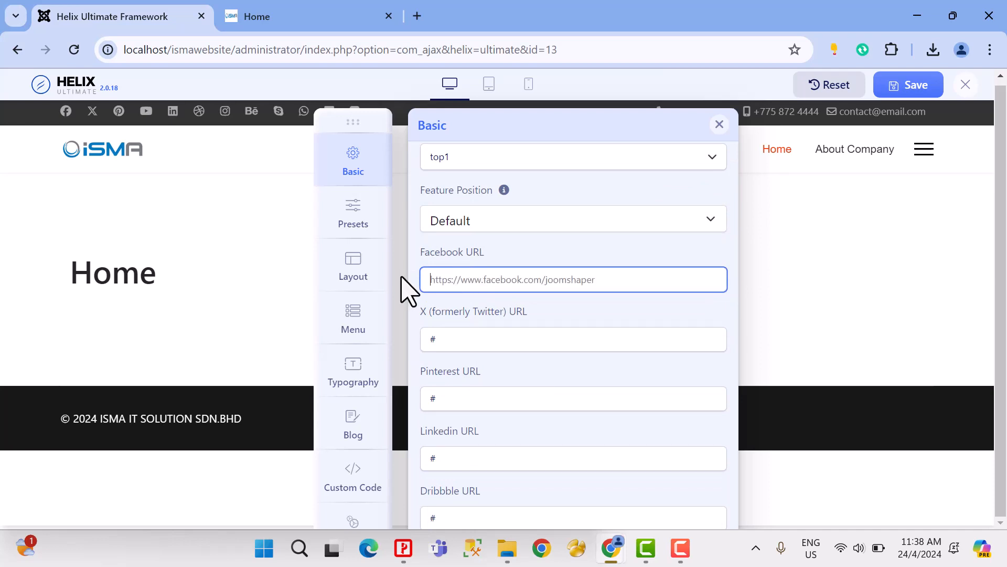
type("hht")
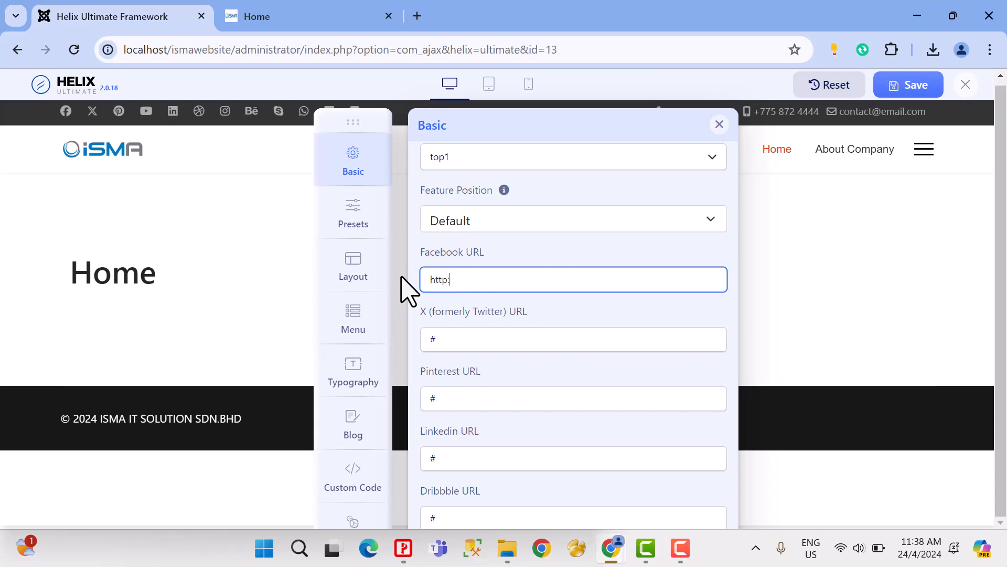
type("p://ismau")
key("BackSpace")
key("BackSpace")
key("BackSpace")
type("facebook.com/ismauitmcj")
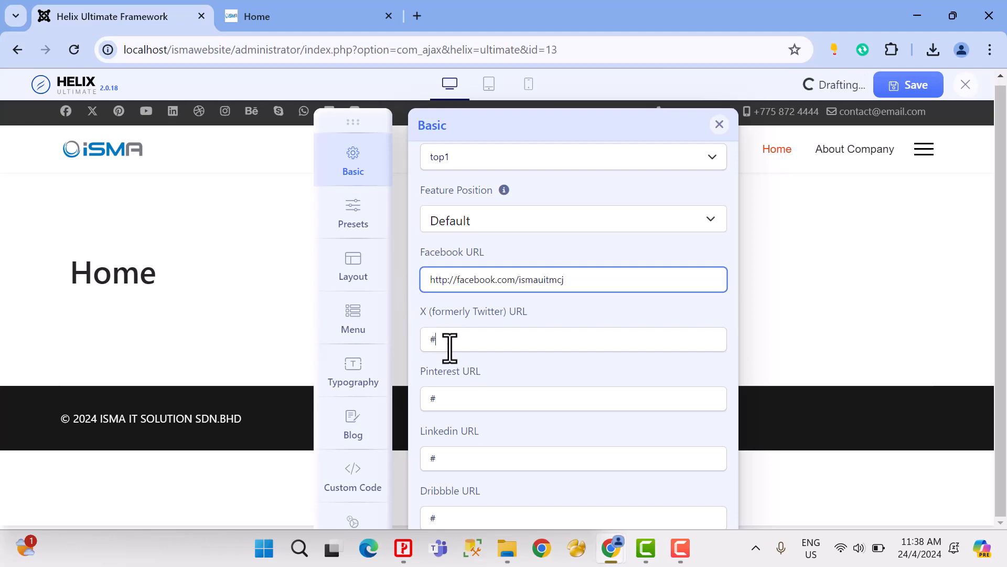
Step: Clear the placeholder values of the X (formerly Twitter) URL and the Pinterest URL
left_click(450, 345)
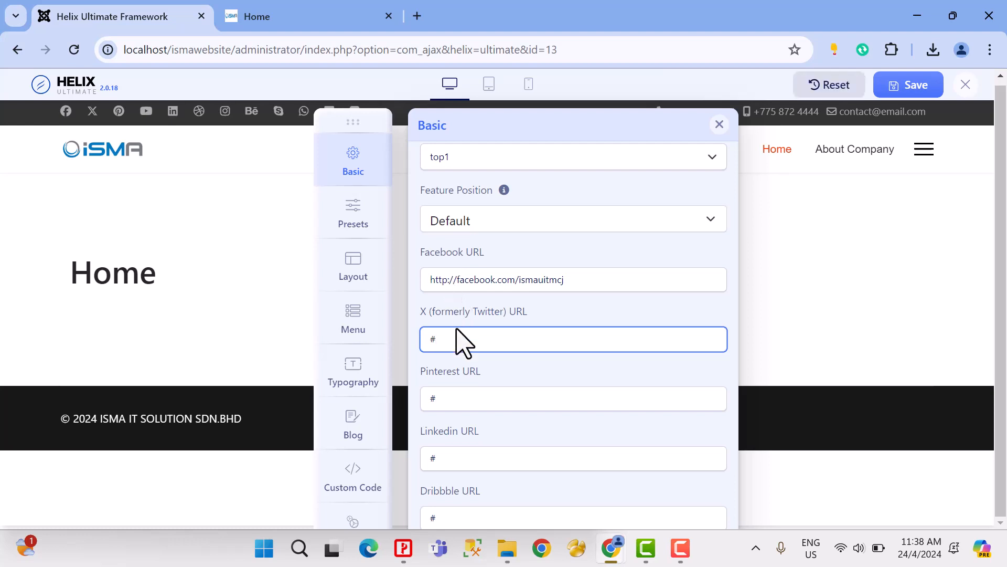
key("BackSpace")
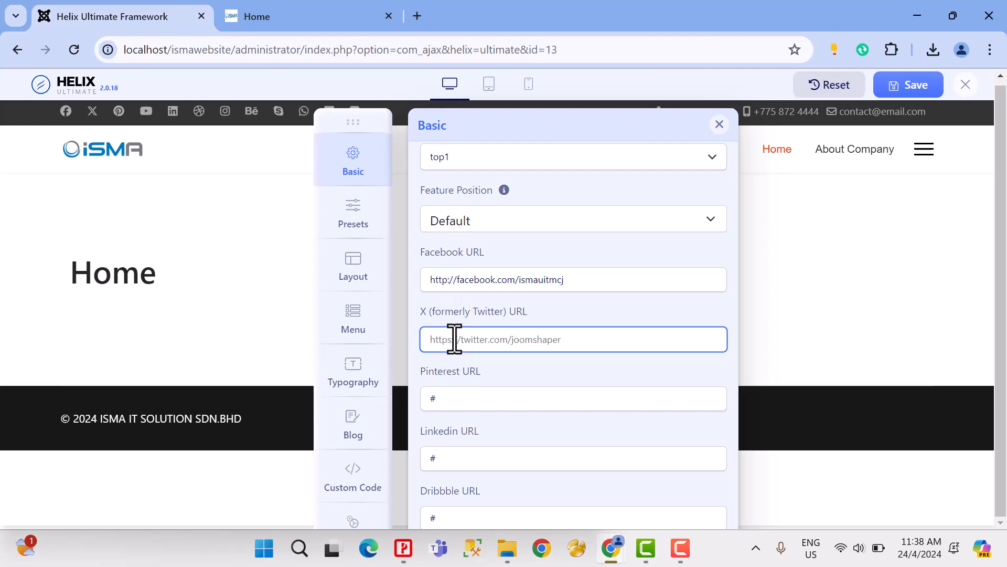
left_click(463, 398)
key("BackSpace")
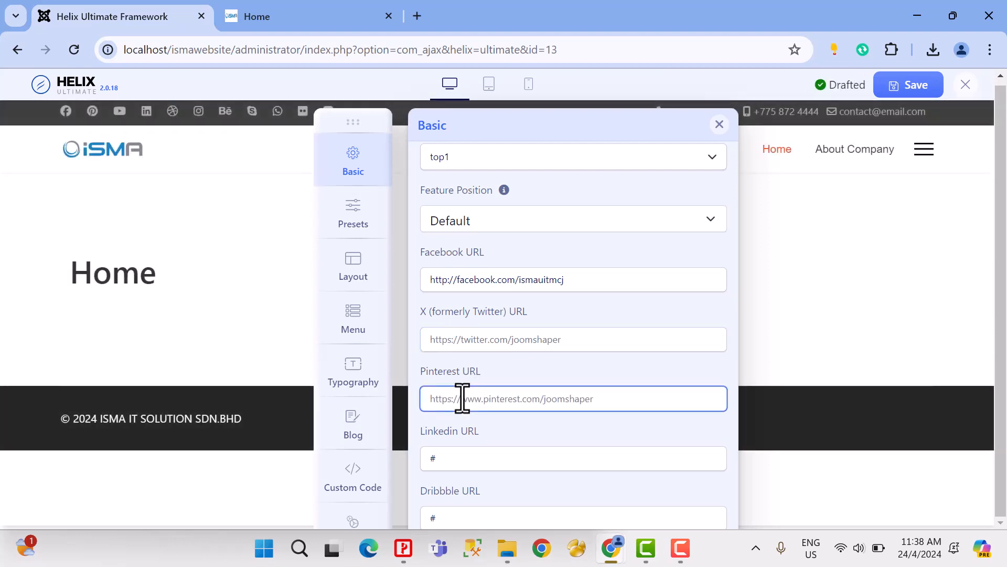
Step: Replace the LinkedIn URL placeholder with the owner's copied LinkedIn profile address
left_click(494, 458)
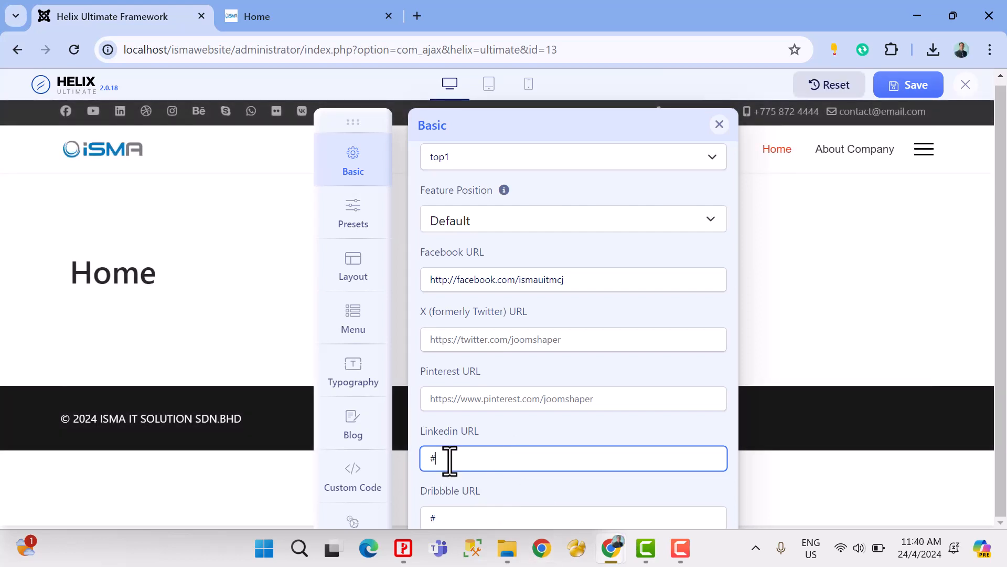
left_click_drag(449, 460, 405, 462)
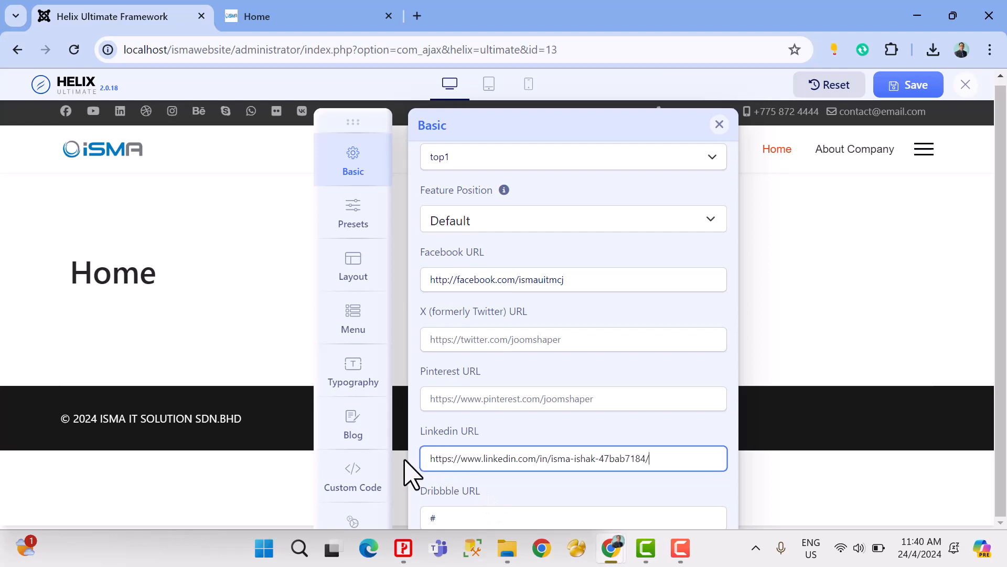
Step: Clear the placeholder values of the Dribbble, Instagram and Behance URLs
scroll(580, 486, "down", 1)
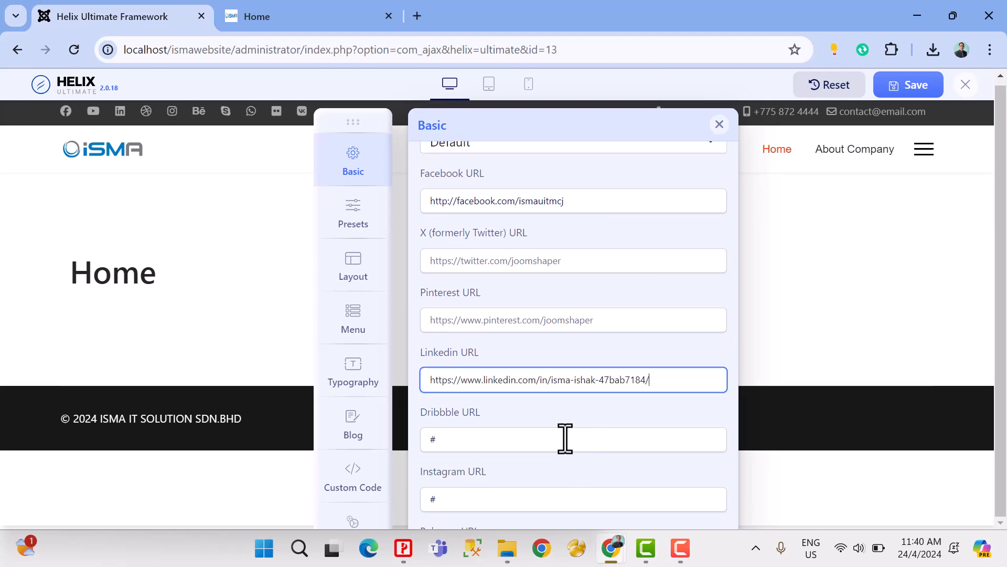
left_click_drag(551, 440, 401, 457)
key("BackSpace")
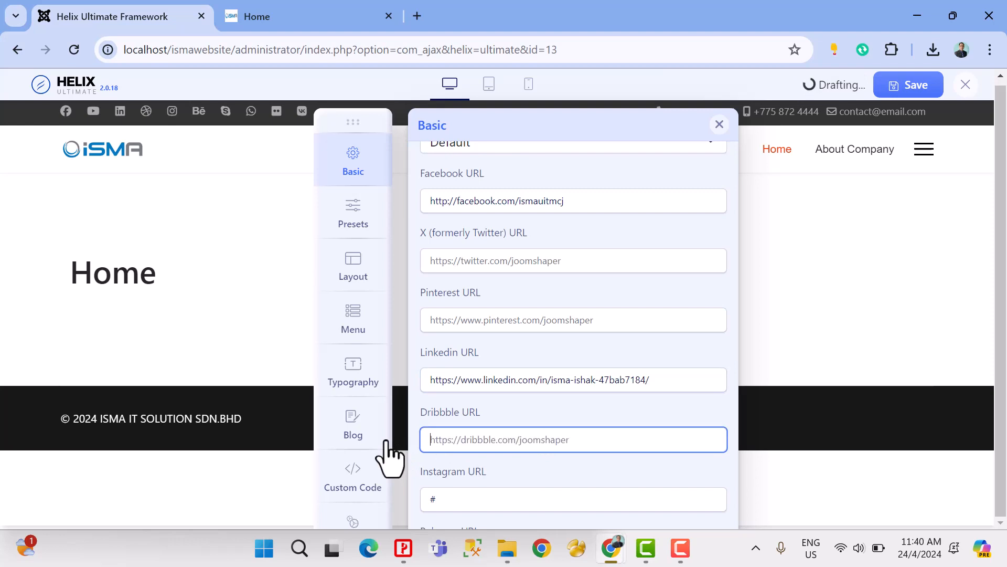
scroll(465, 415, "down", 1)
left_click_drag(455, 427, 417, 425)
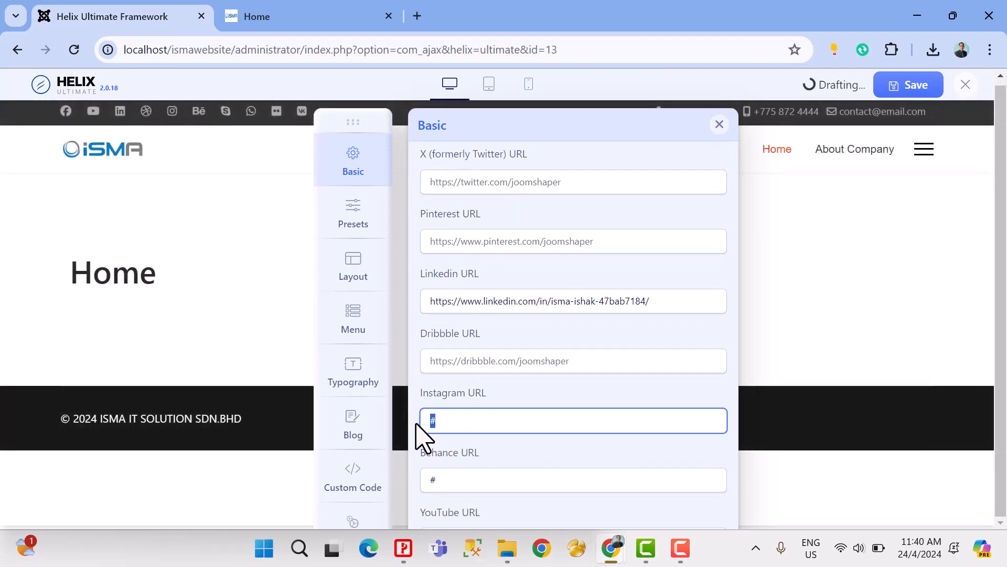
key("BackSpace")
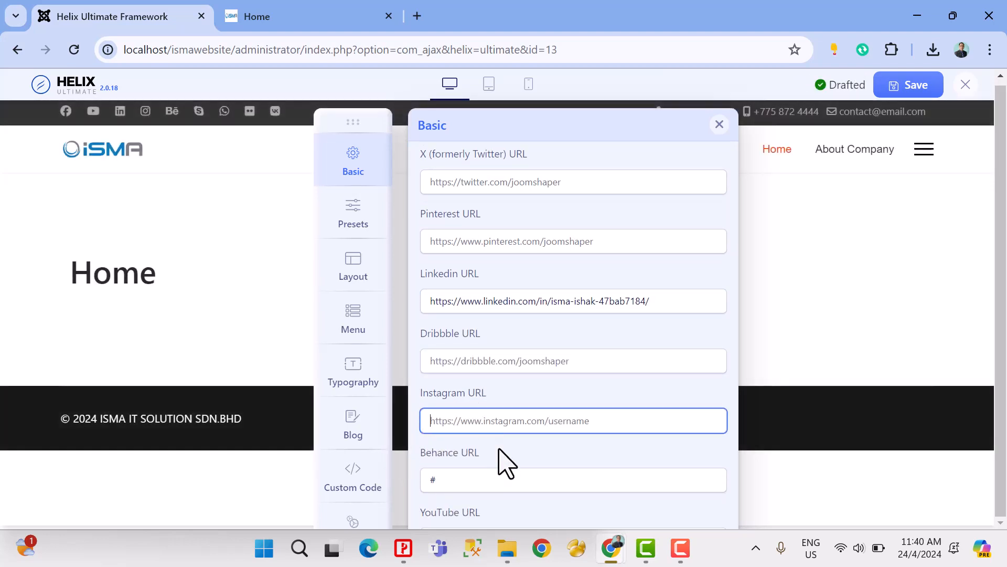
scroll(487, 446, "down", 1)
left_click_drag(461, 403, 411, 413)
key("BackSpace")
scroll(495, 439, "down", 1)
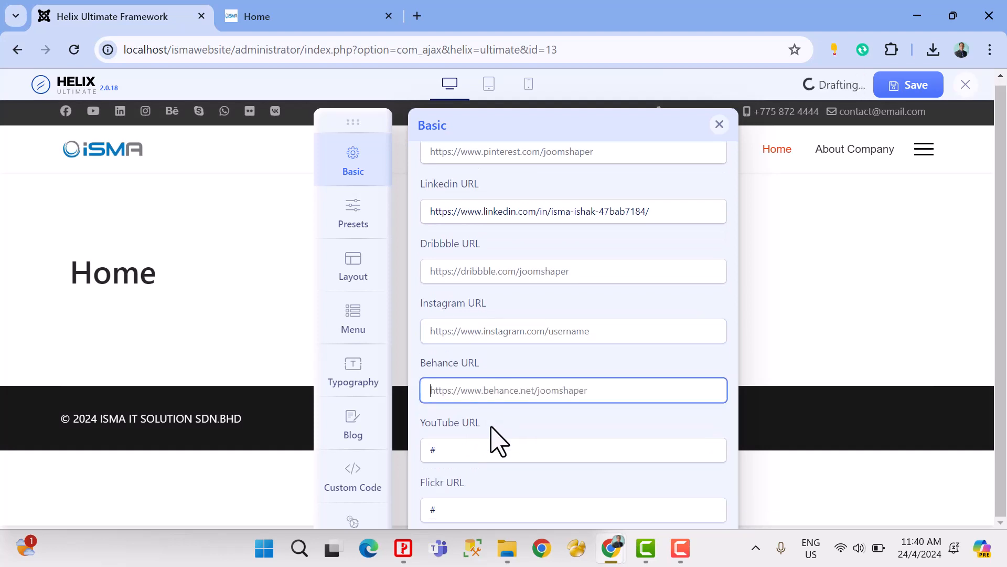
Step: Replace the YouTube URL placeholder with the full https address of the owner's YouTube channel
left_click_drag(460, 391, 392, 404)
type("https://w")
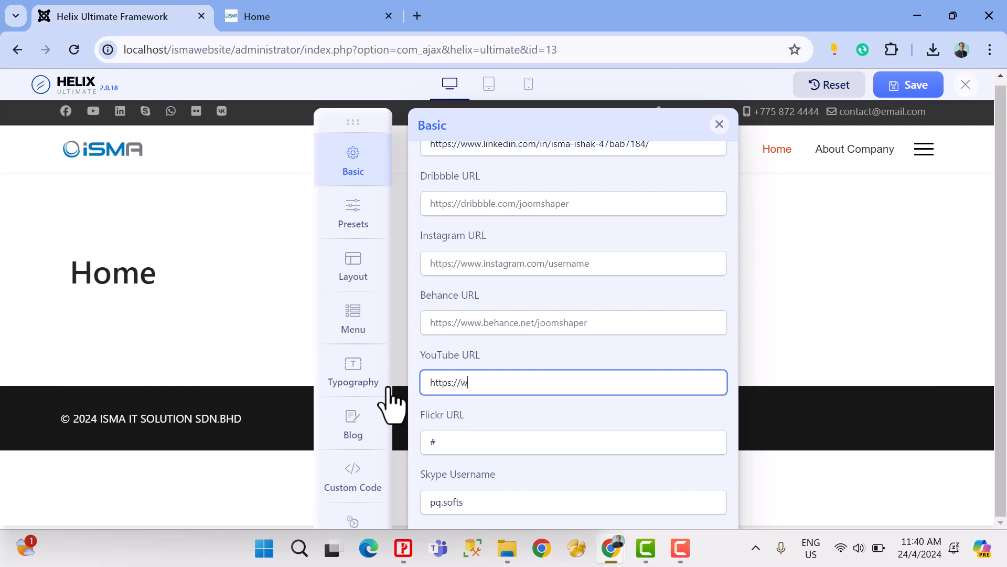
type("op")
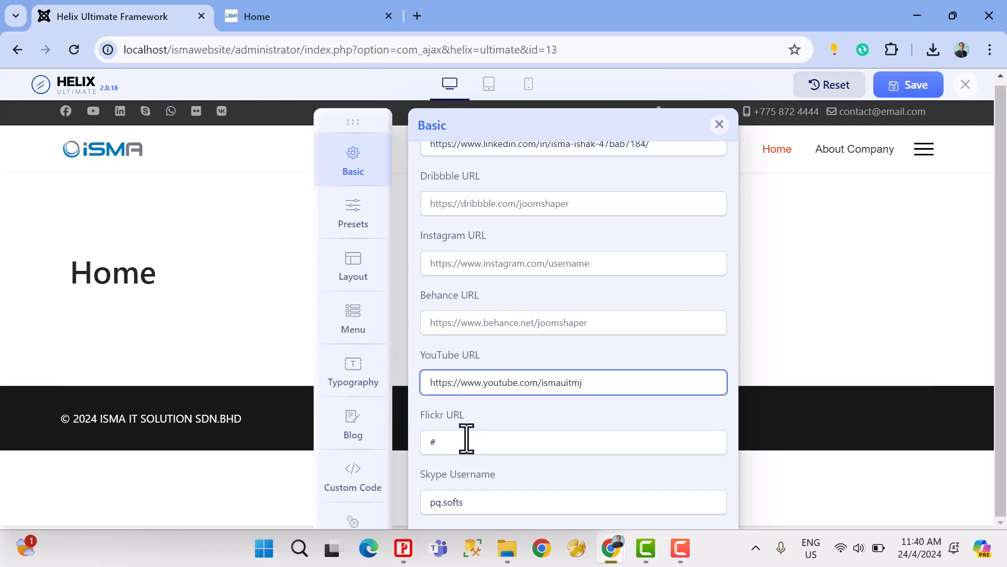
Step: Clear the Flickr URL placeholder and remove the sample Skype username
key("Tab")
key("BackSpace")
scroll(423, 443, "down", 3)
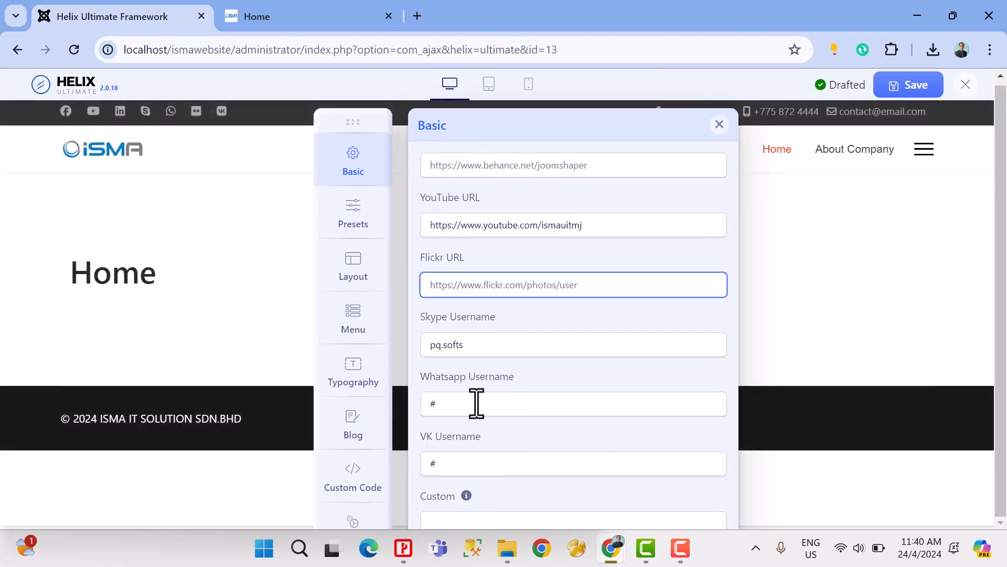
left_click(498, 345)
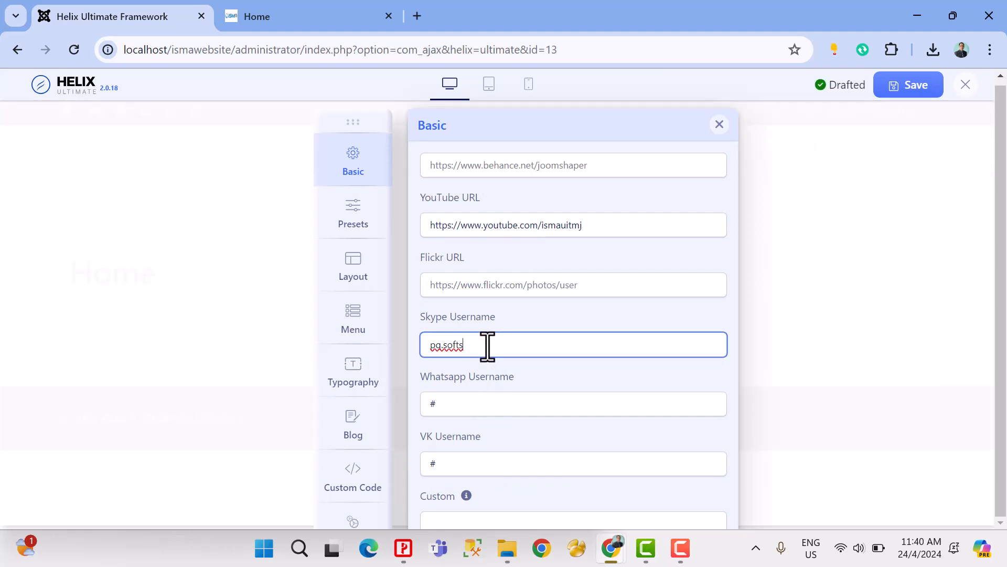
left_click_drag(486, 344, 419, 345)
key("BackSpace")
left_click(462, 404)
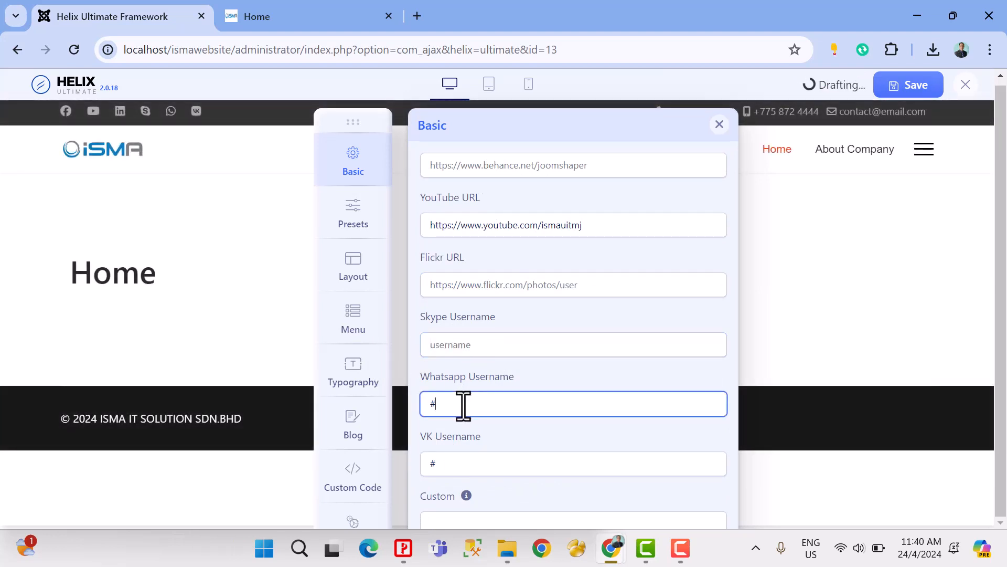
left_click_drag(461, 405, 417, 417)
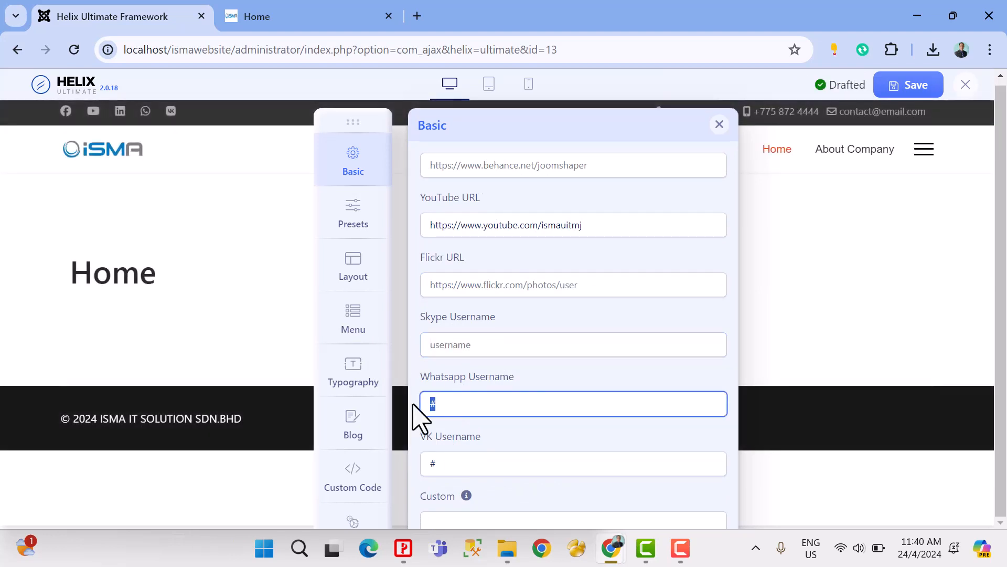
type("https")
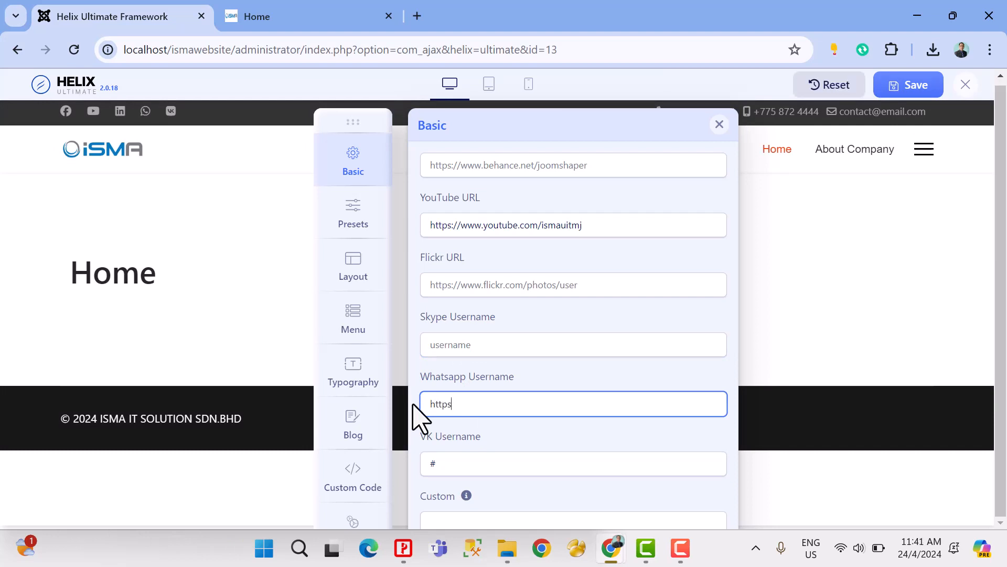
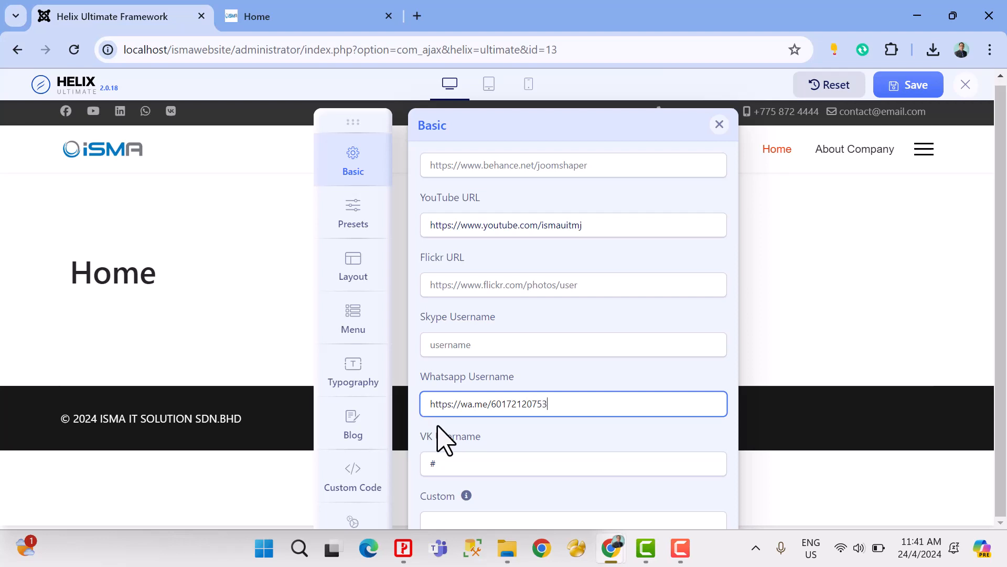
Step: Clear the VK Username placeholder and leave the Custom social link empty
left_click(449, 465)
key("BackSpace")
scroll(498, 467, "down", 2)
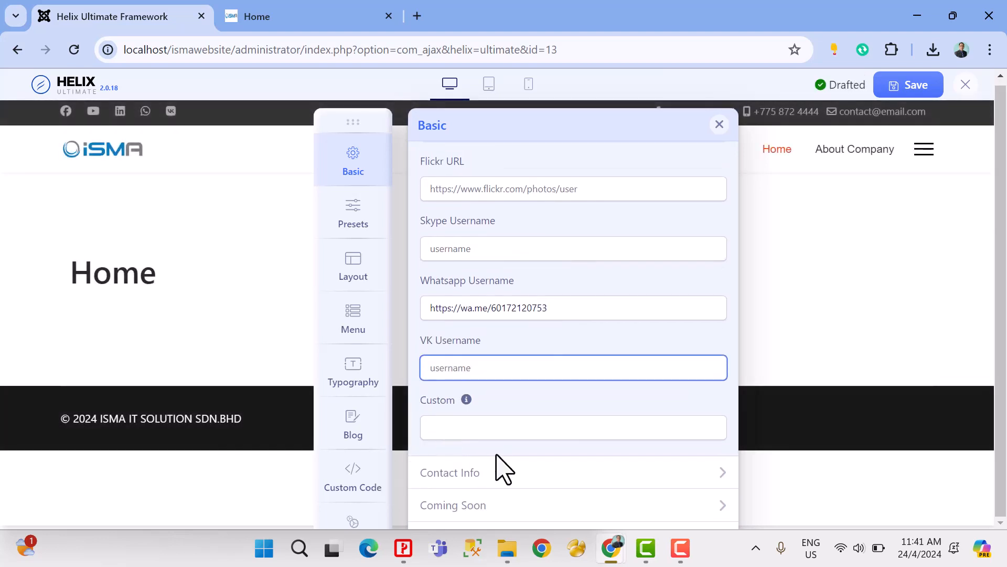
left_click(496, 428)
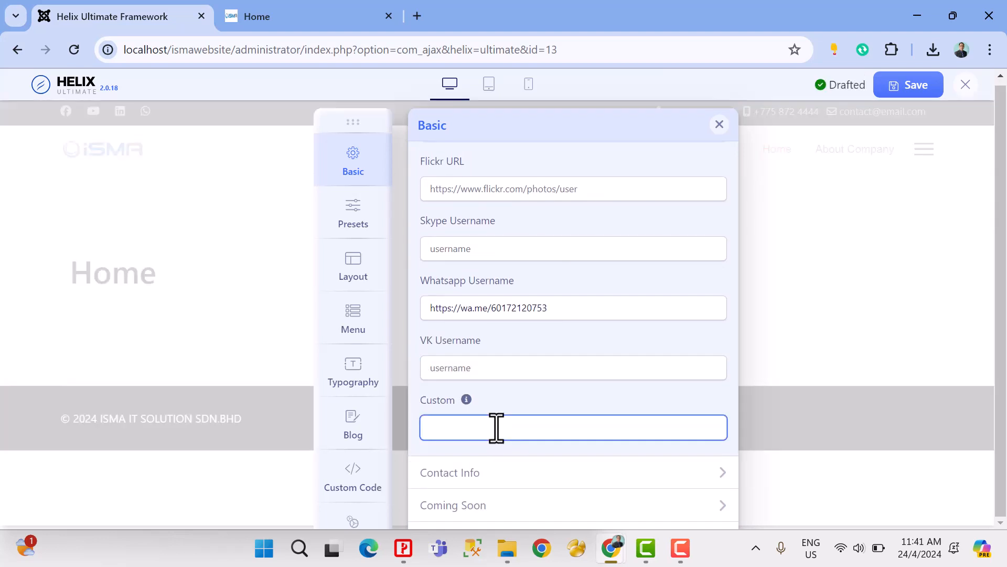
Step: In the Contact Info section, clear the sample Phone number and enter the owner's mobile number as Mobile
left_click(477, 475)
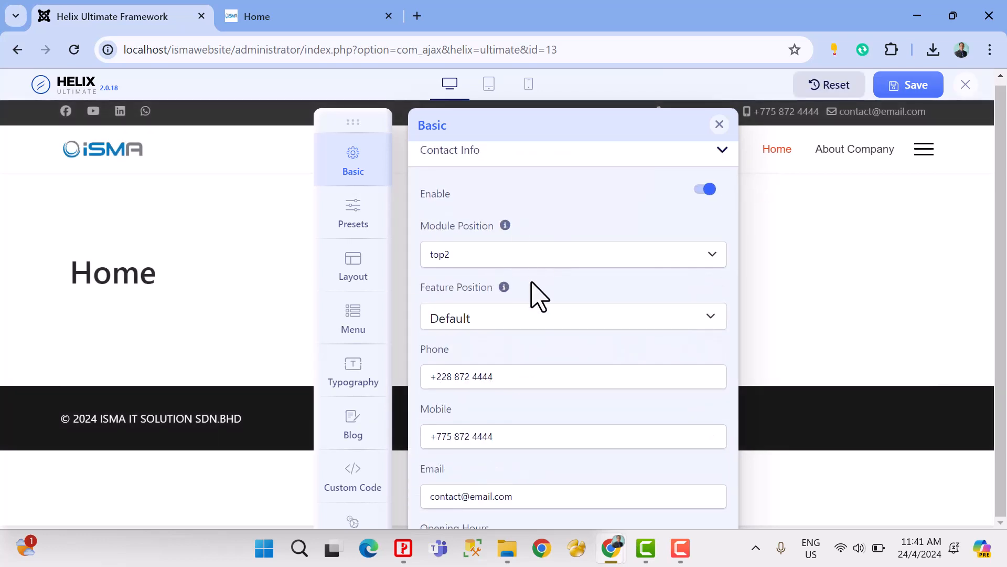
left_click_drag(503, 376, 404, 391)
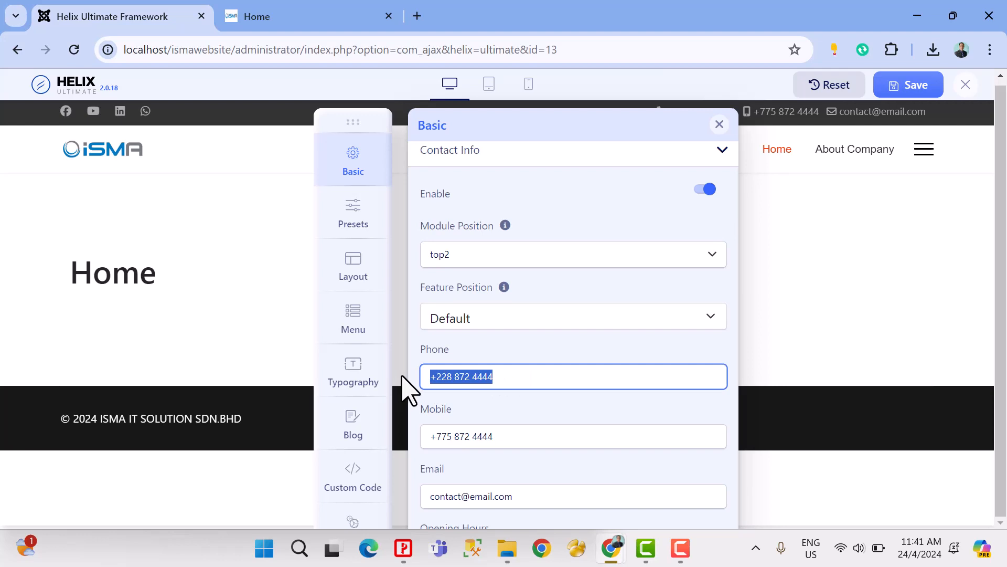
left_click_drag(493, 436, 434, 438)
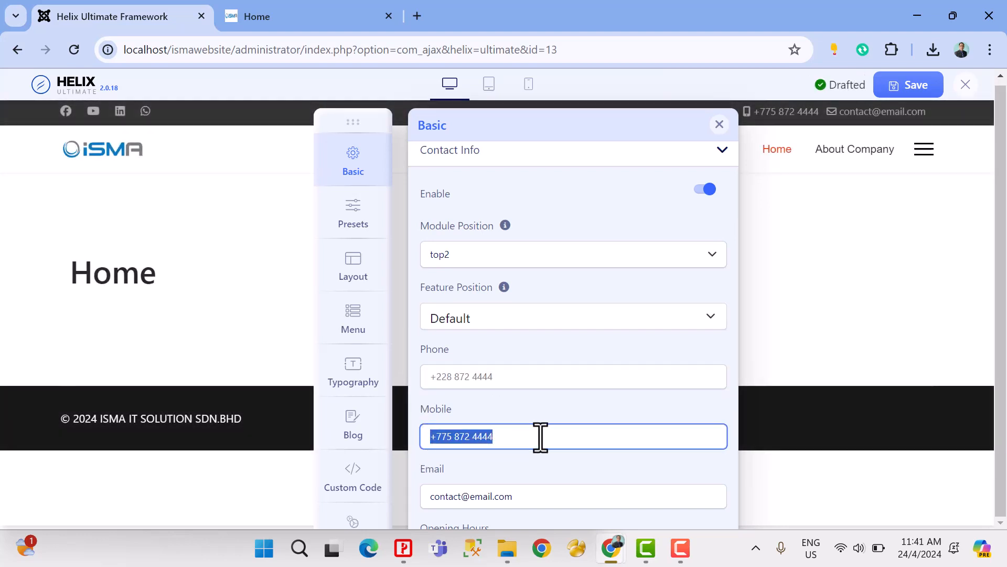
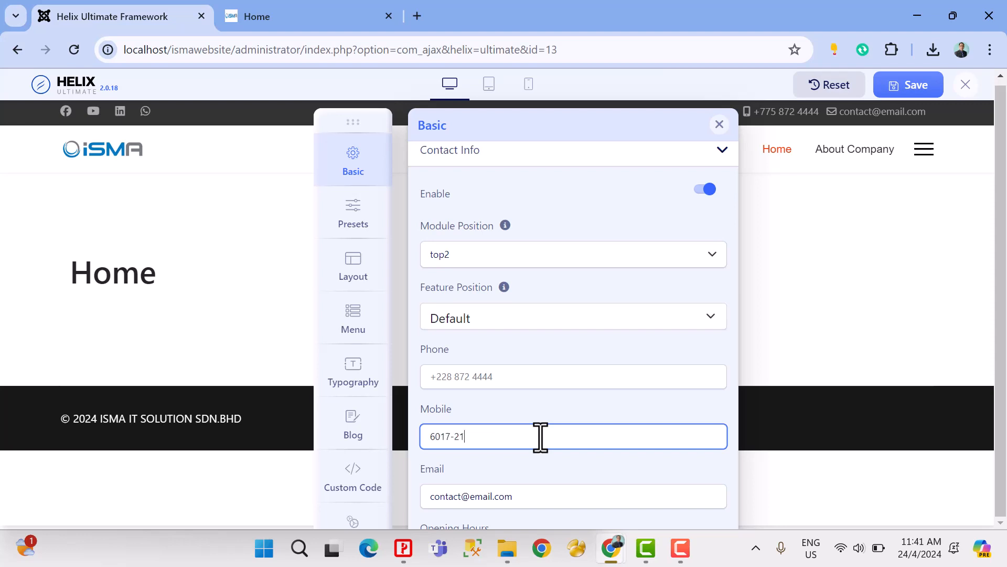
Step: Replace the sample Email in Contact Info with the owner's e-mail address
scroll(492, 479, "down", 2)
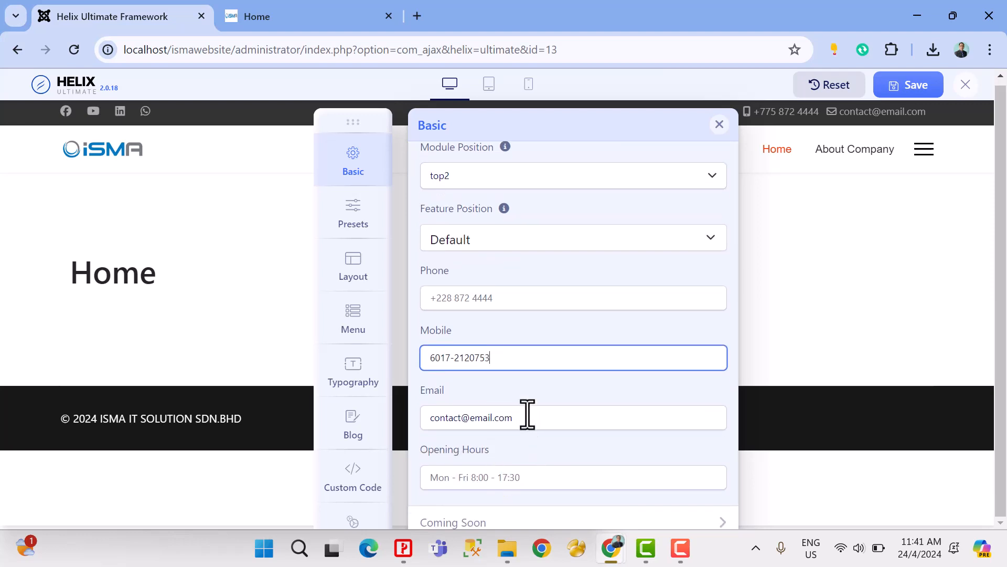
key("Tab")
key("BackSpace")
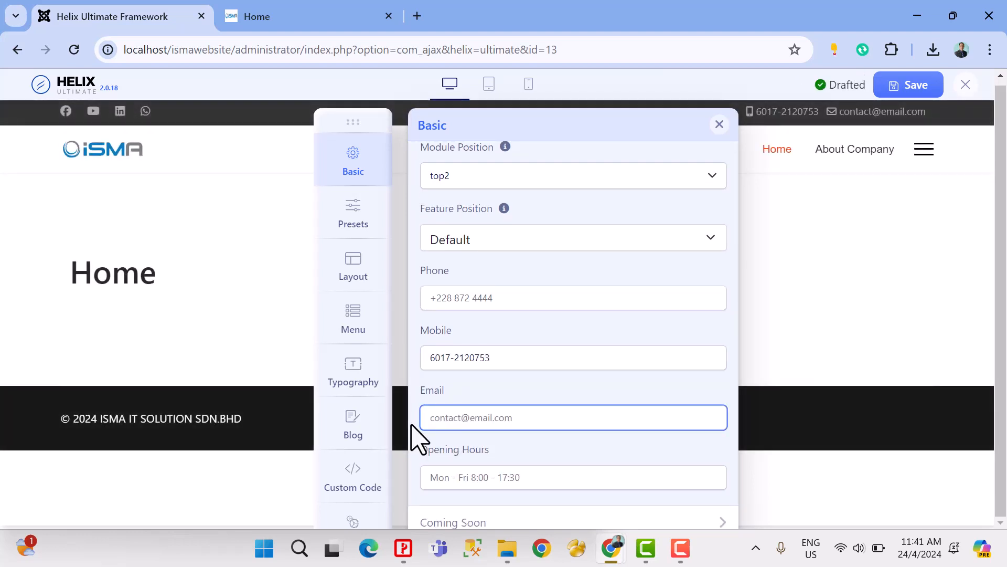
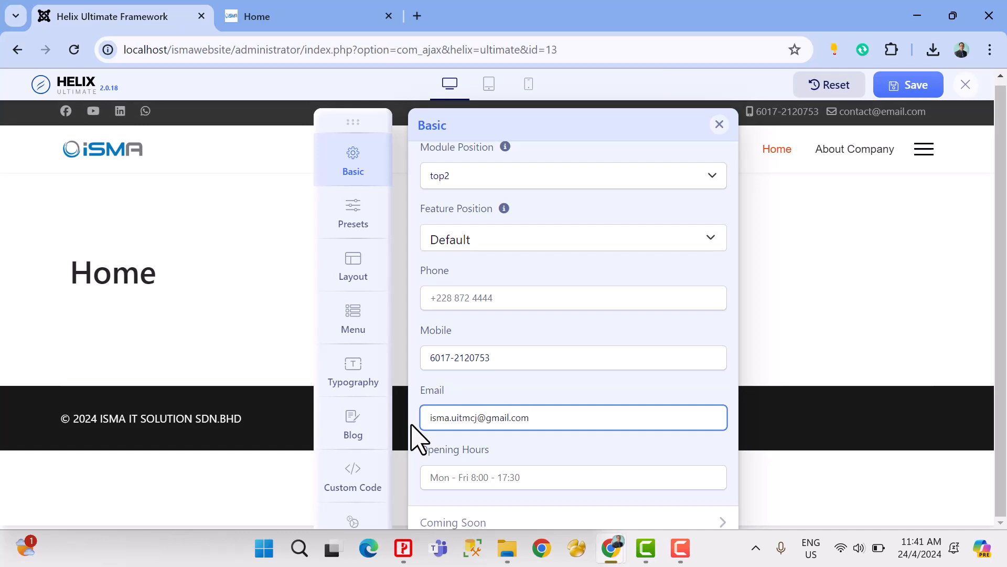
Step: Leave Opening Hours empty in the Contact Info section and save the template settings
scroll(519, 474, "down", 1)
left_click(528, 460)
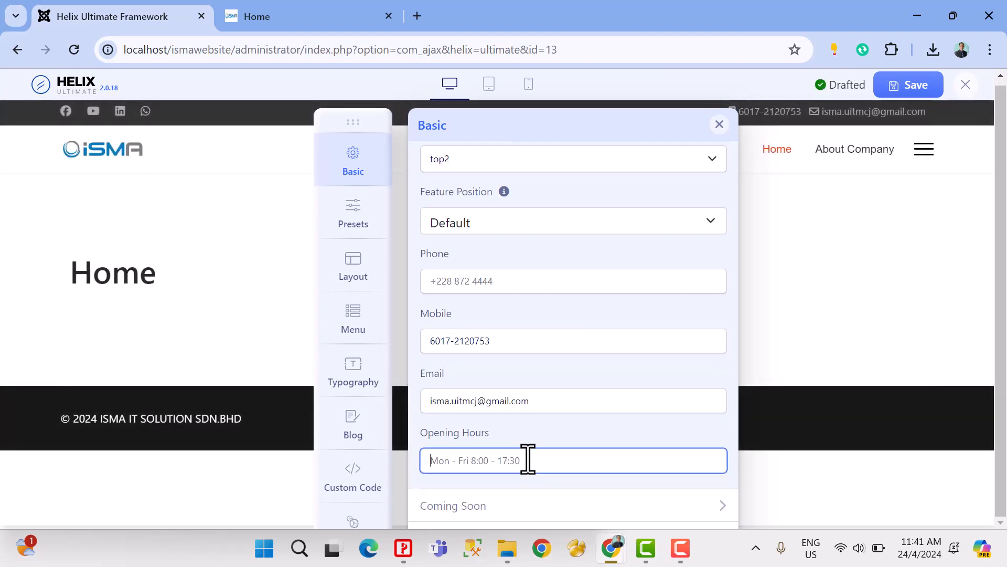
left_click(903, 88)
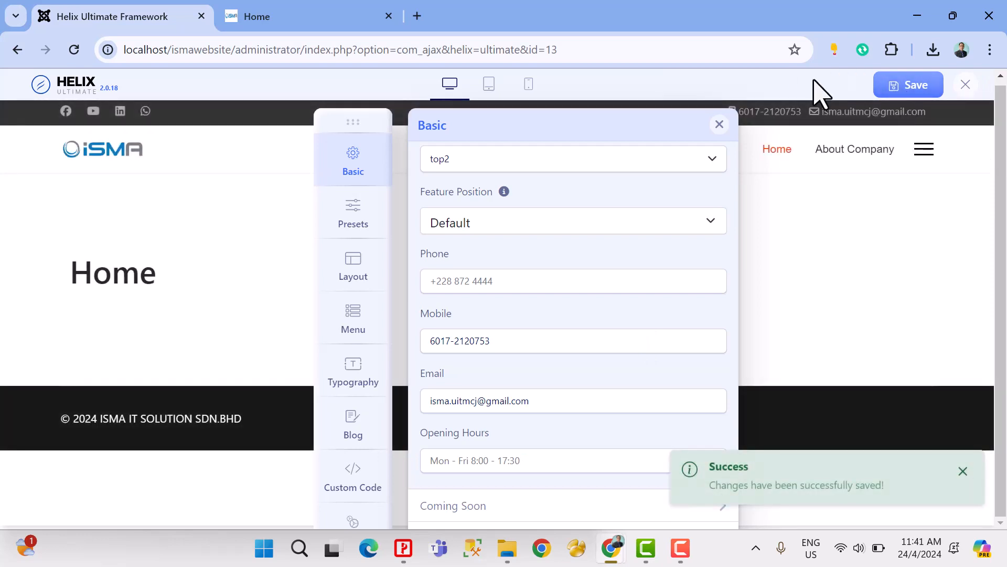
Step: Reload the site's home page, test its WhatsApp icon link and close the page it opens
left_click(325, 10)
left_click(74, 49)
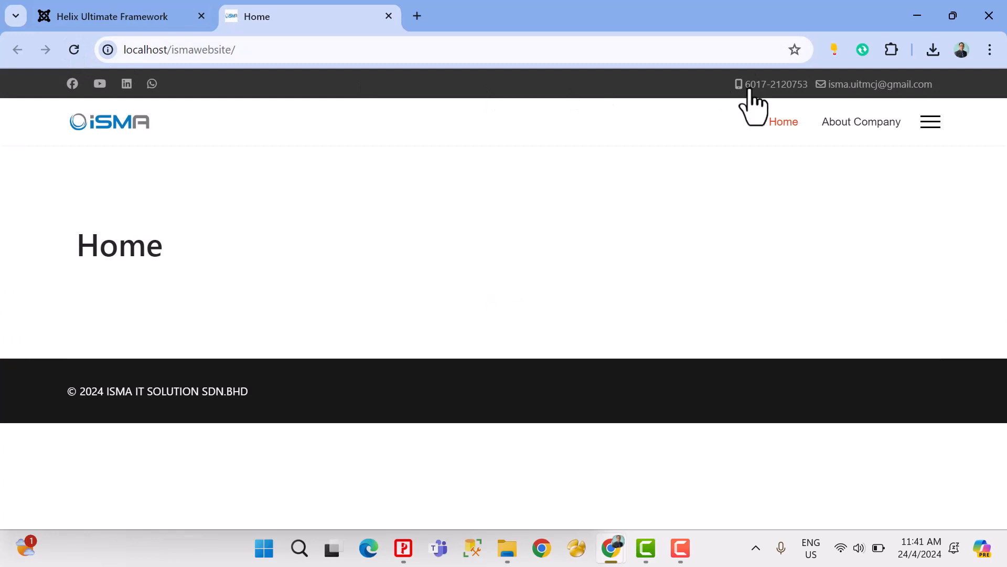
left_click(152, 85)
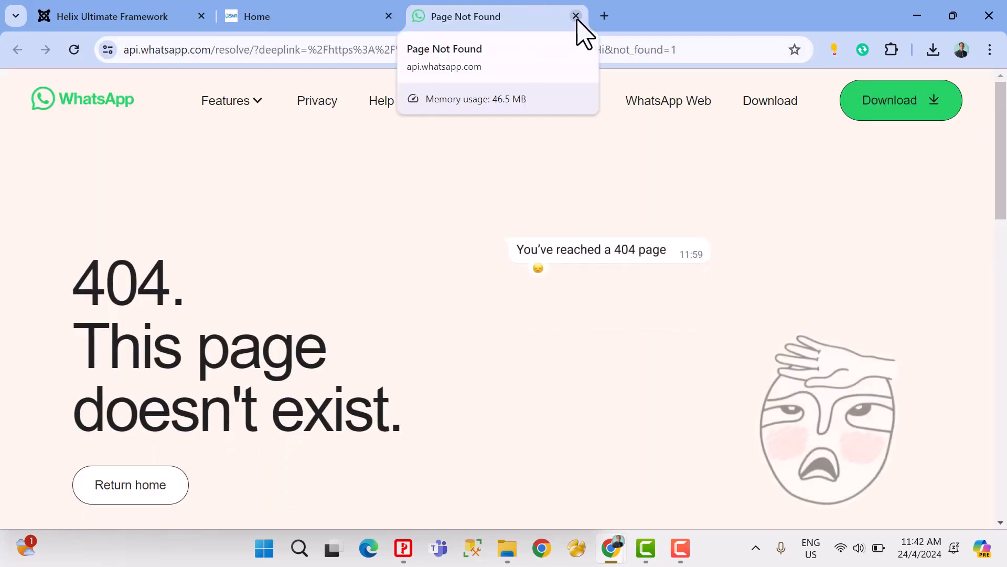
left_click(576, 16)
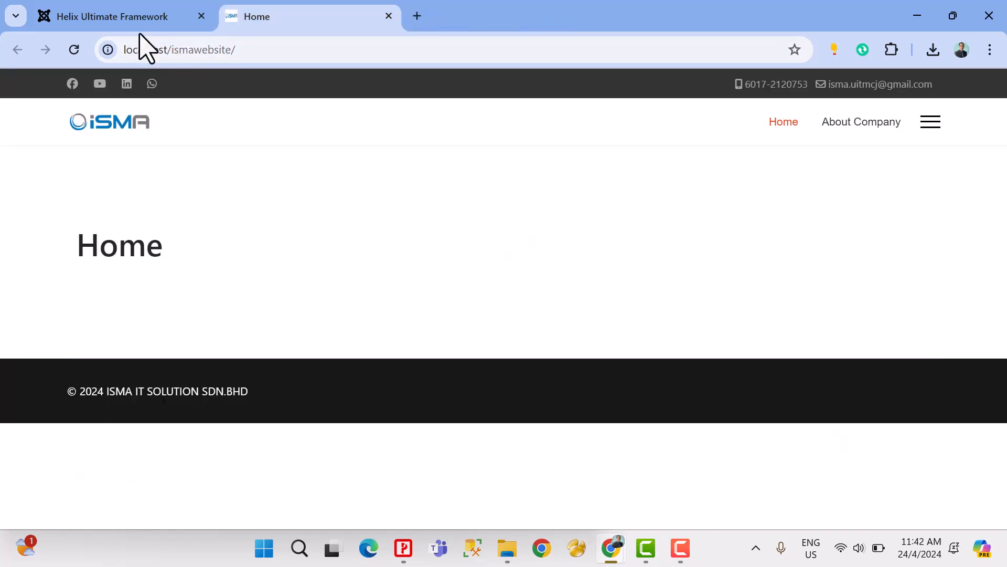
left_click(129, 17)
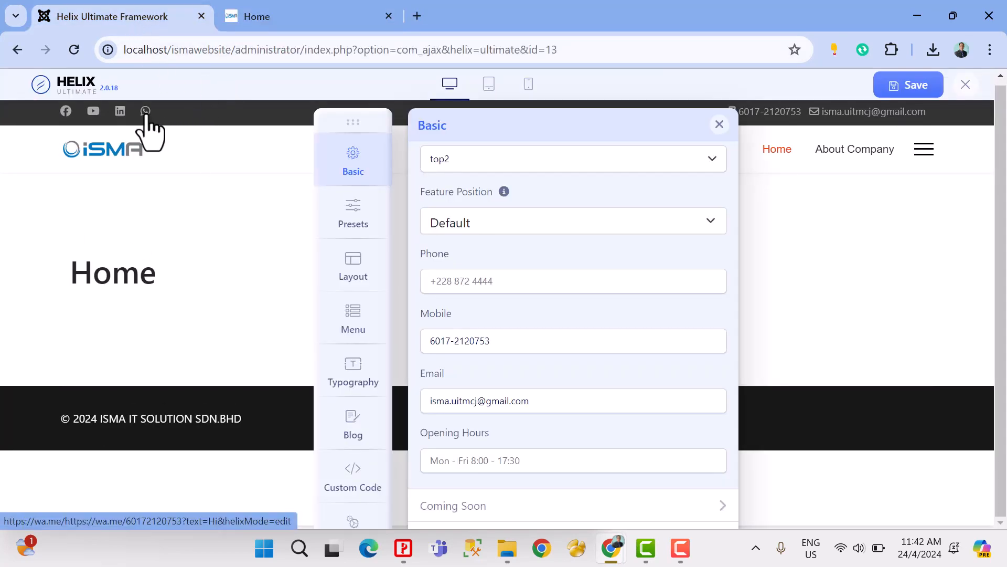
scroll(522, 279, "up", 3)
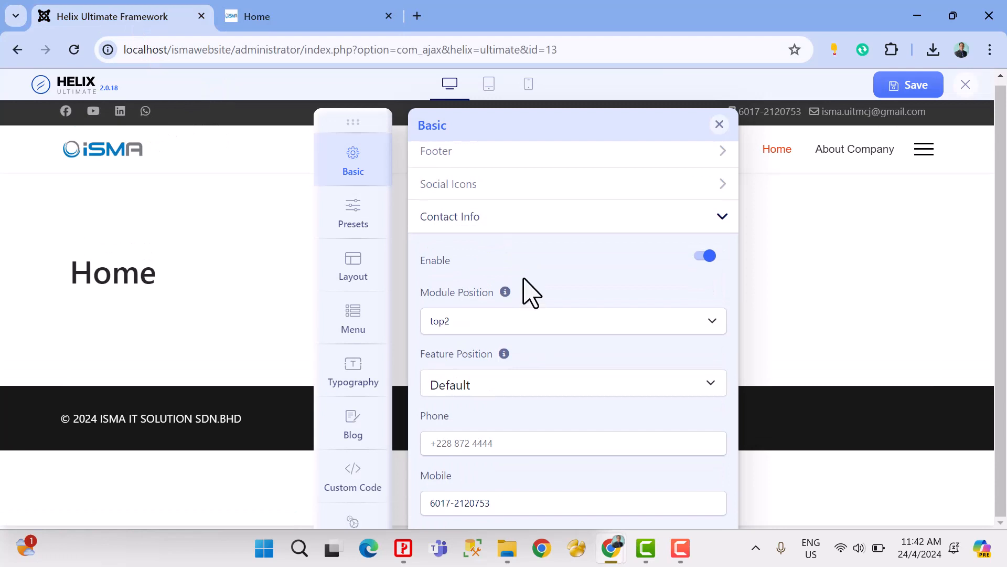
scroll(529, 291, "down", 3)
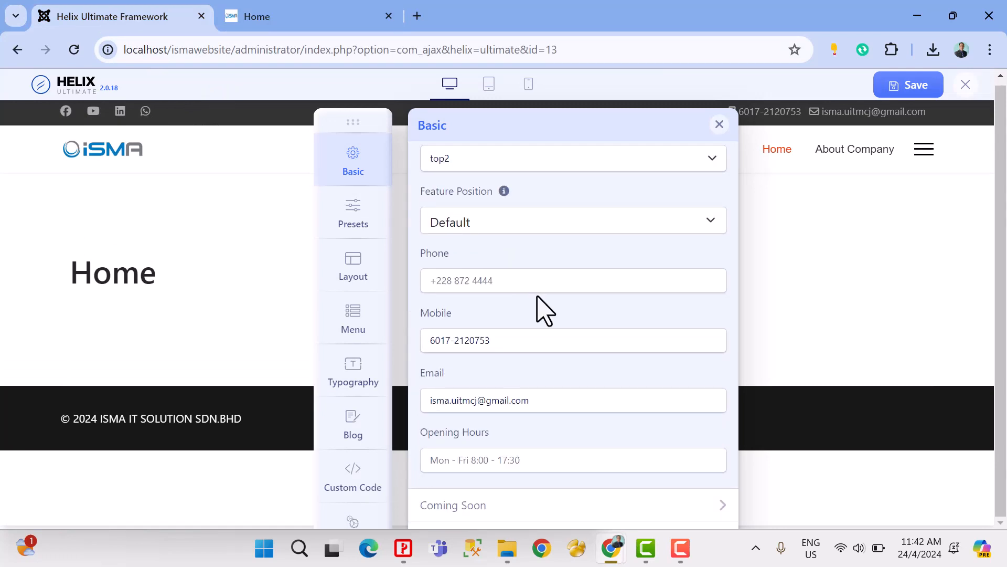
scroll(536, 342, "up", 5)
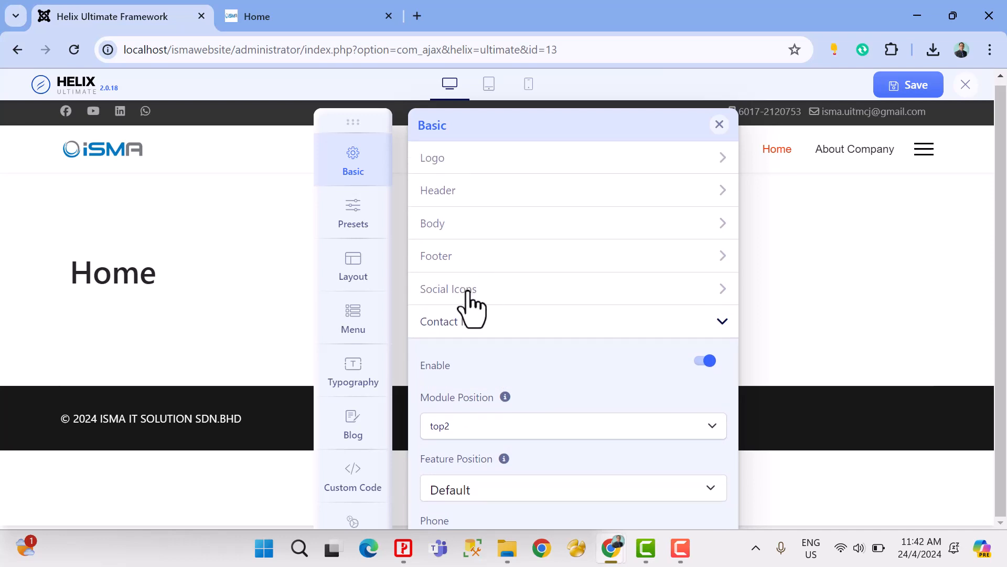
left_click(471, 289)
scroll(546, 321, "down", 3)
scroll(546, 330, "down", 5)
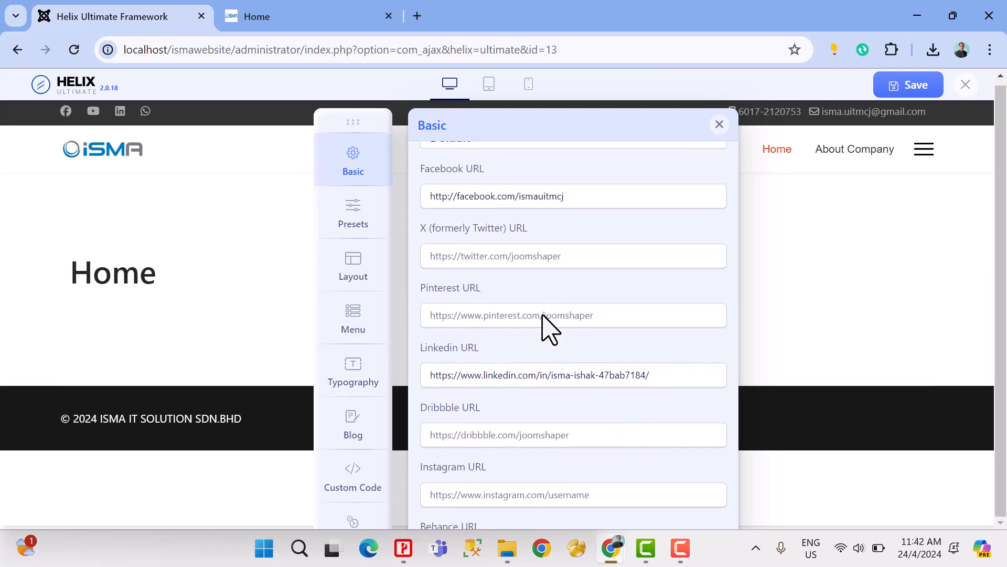
scroll(542, 316, "down", 4)
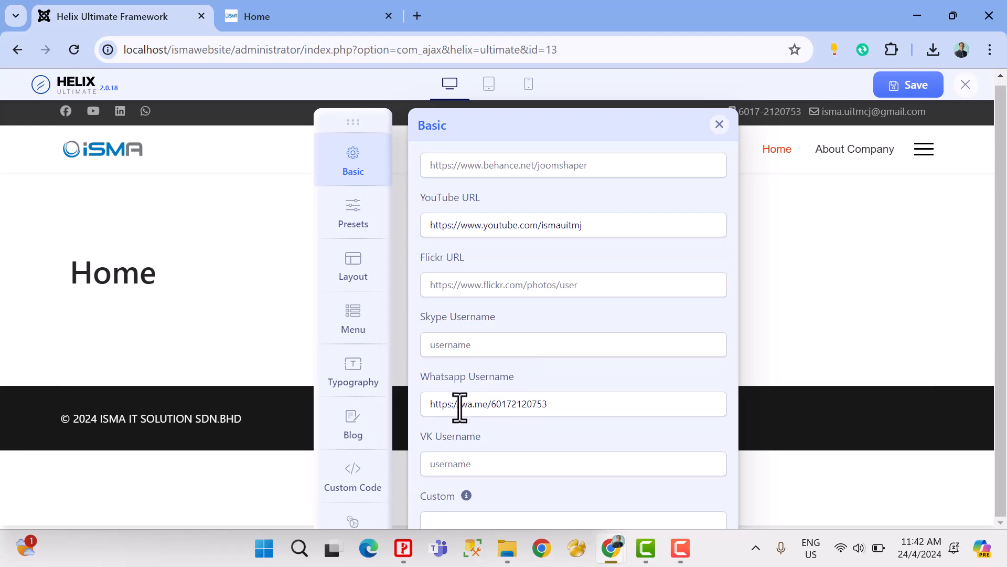
left_click_drag(472, 405, 397, 415)
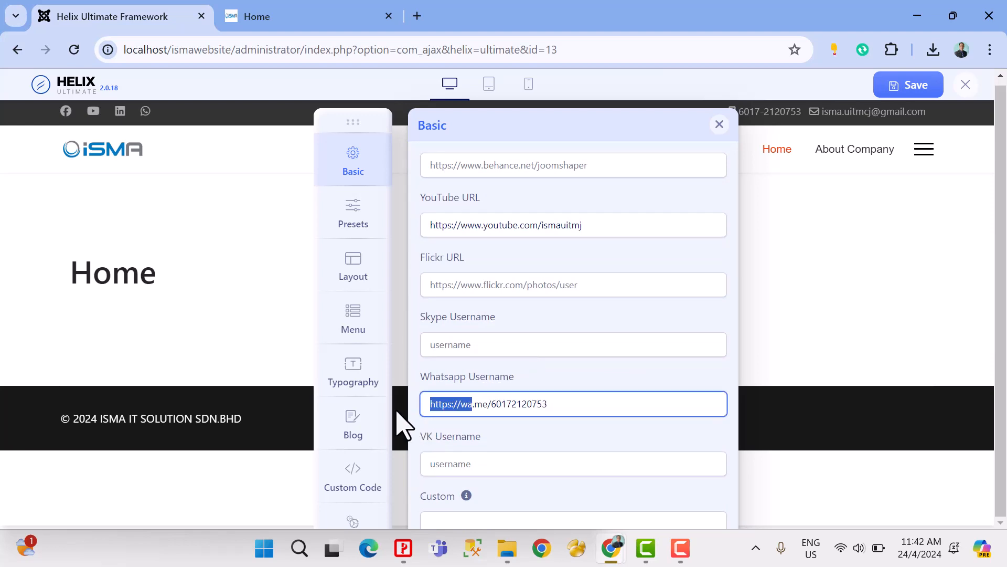
left_click(461, 405)
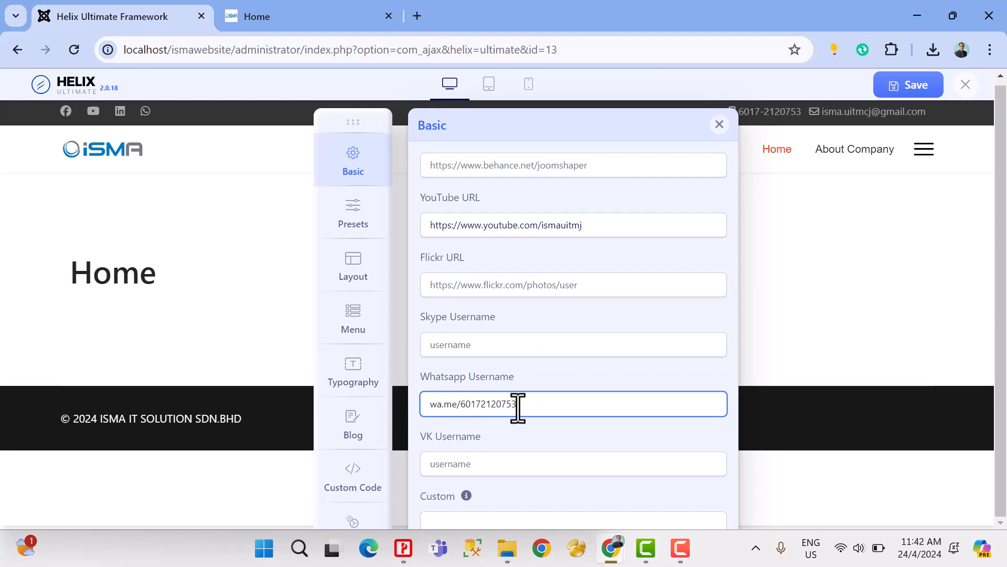
scroll(604, 391, "down", 2)
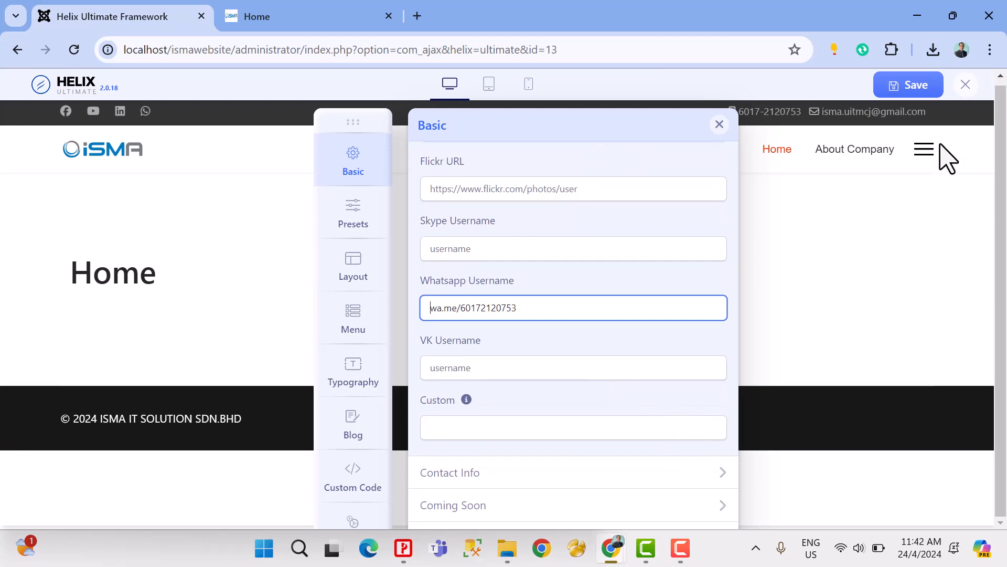
left_click(902, 92)
Step: Reload the site's home page and test its LinkedIn and YouTube icon links, closing each opened page
left_click(229, 20)
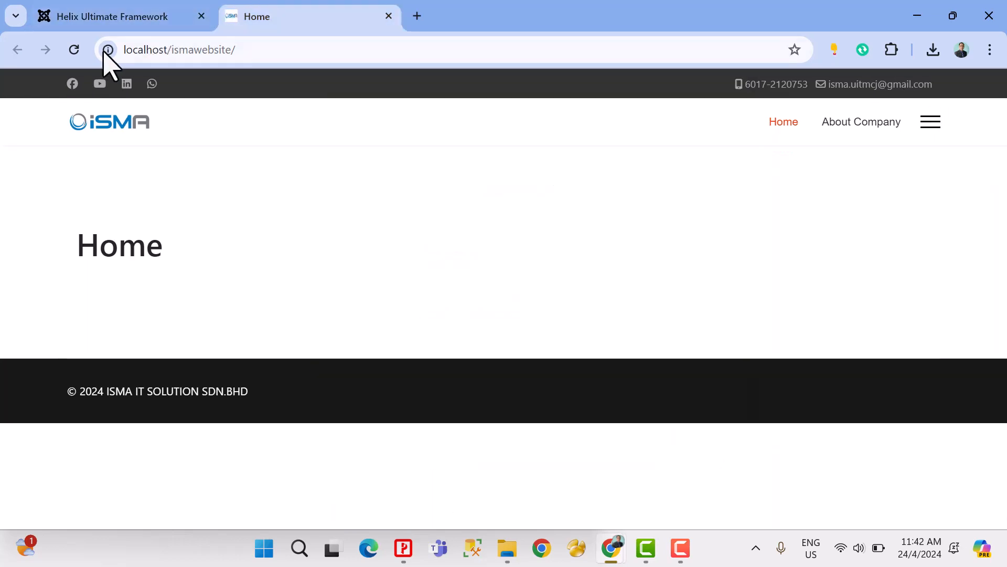
left_click(74, 49)
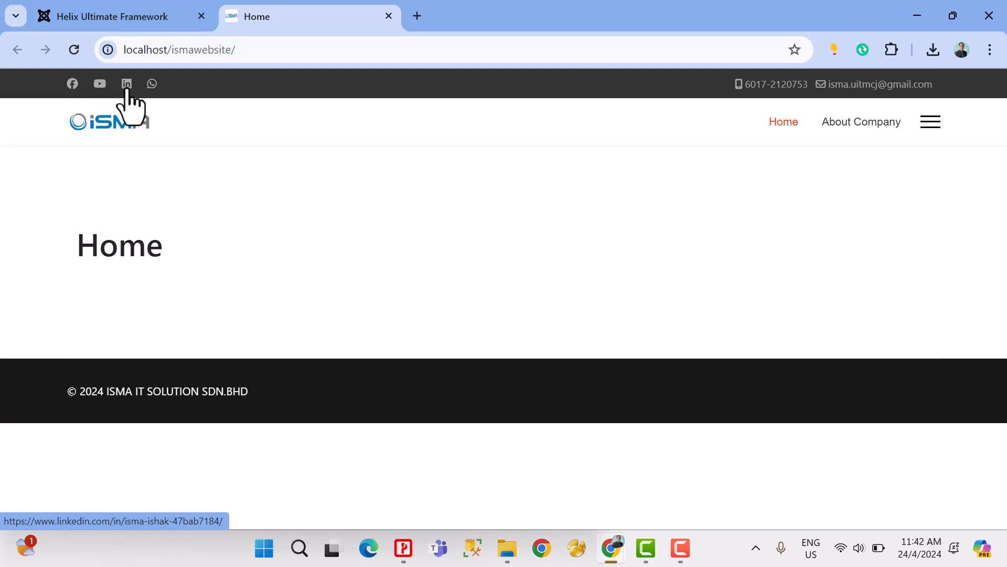
left_click(127, 87)
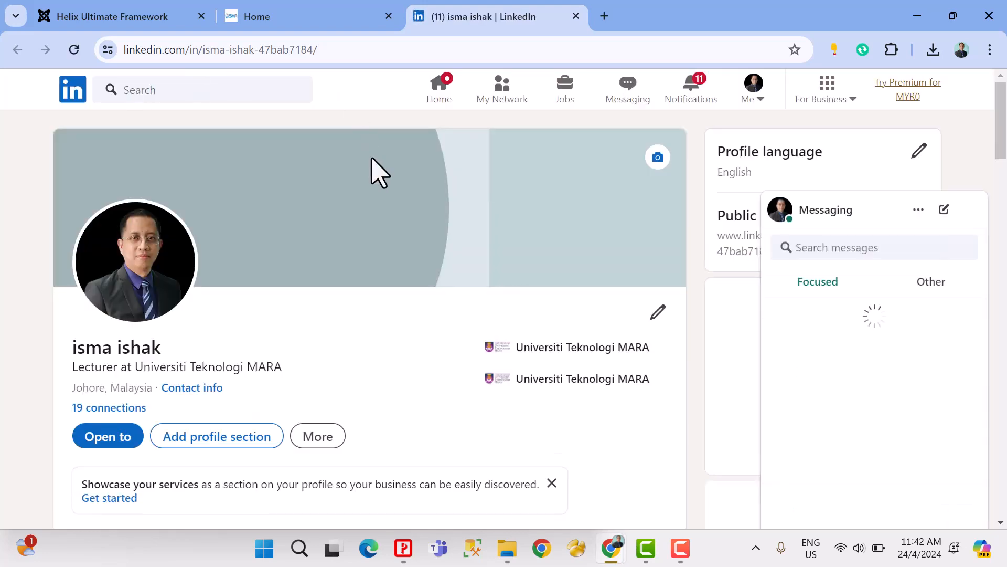
scroll(378, 179, "down", 6)
scroll(394, 194, "up", 6)
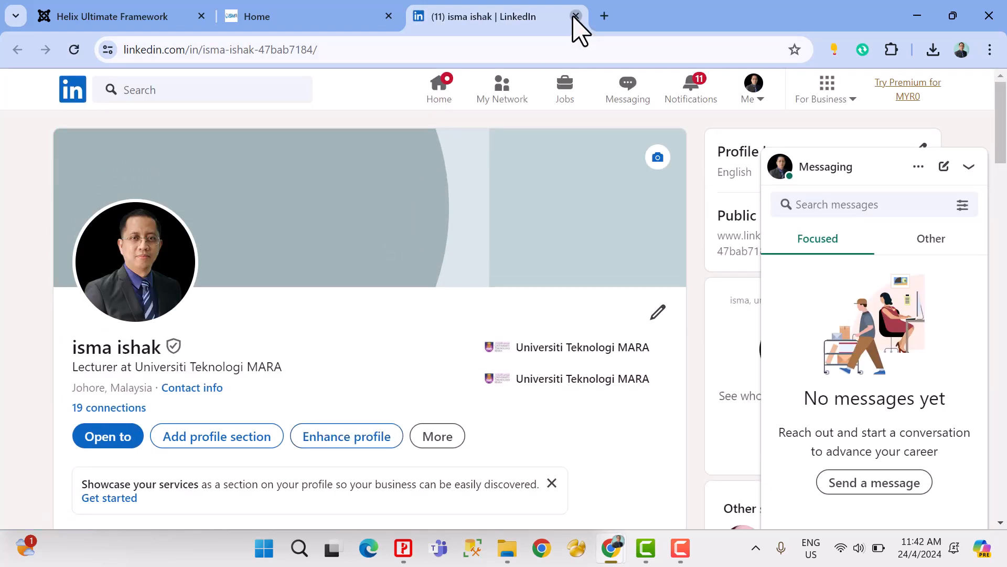
left_click(576, 17)
left_click(100, 84)
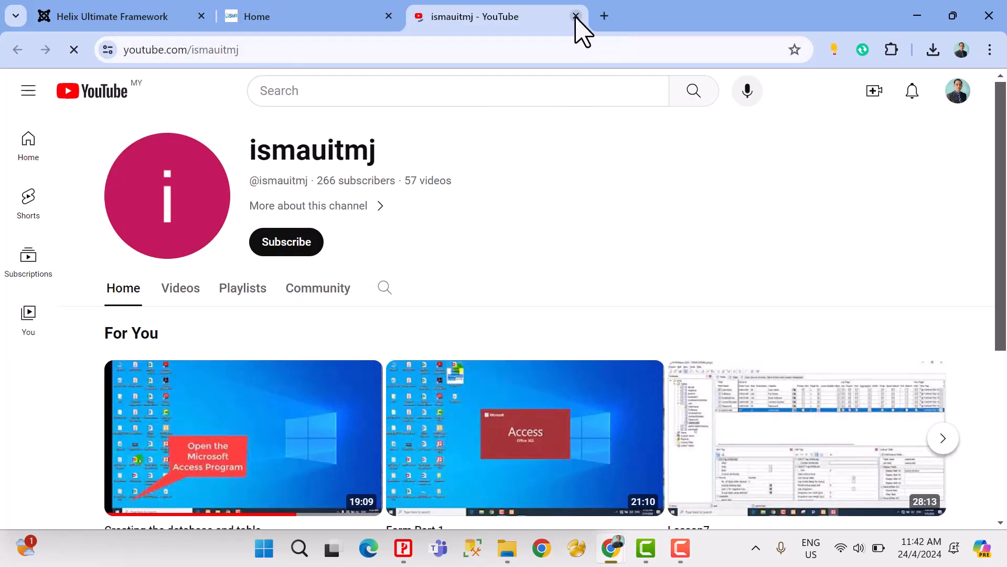
left_click(576, 16)
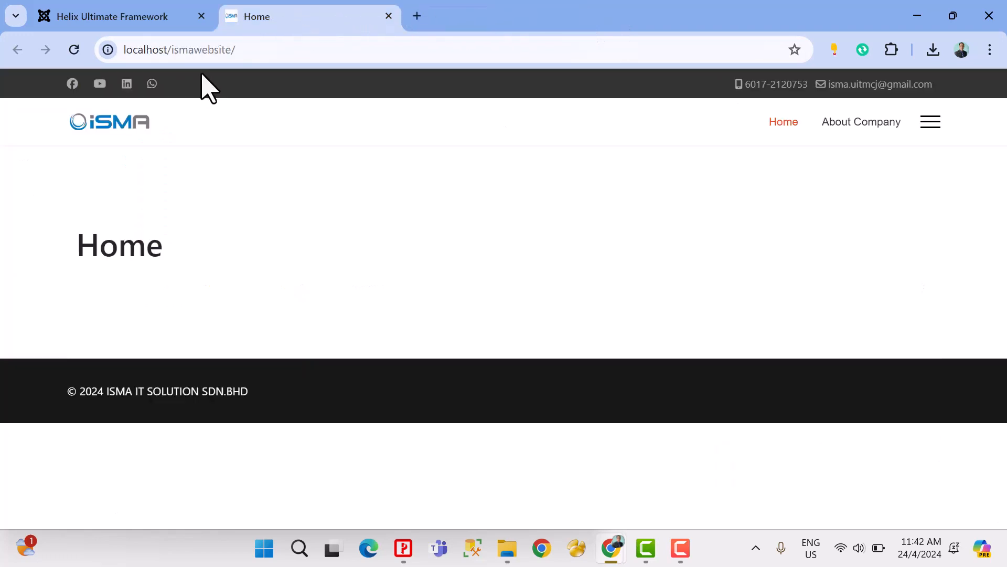
Step: Enable the Coming Soon page in the template's Basic options
left_click(116, 17)
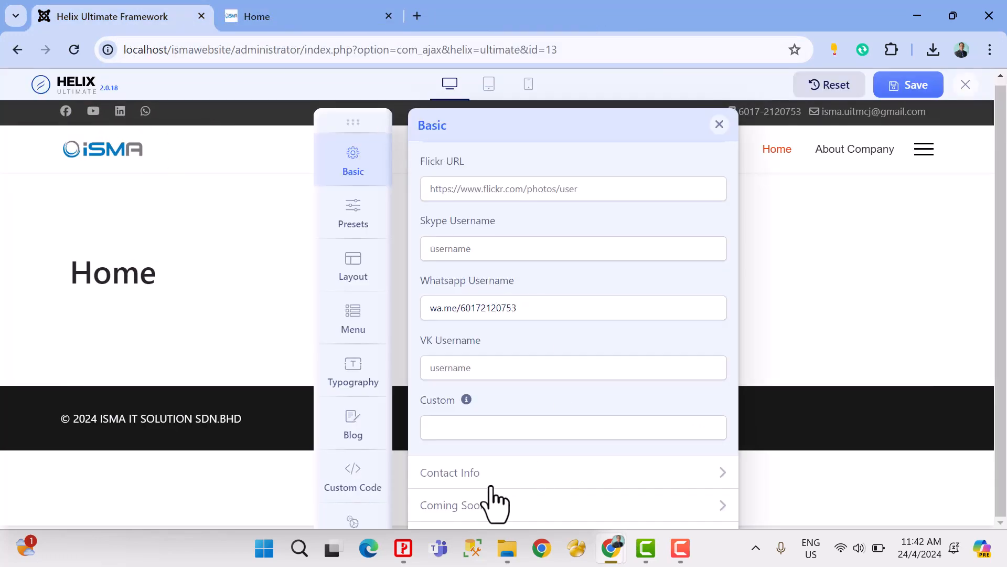
scroll(558, 475, "up", 1)
left_click(575, 504)
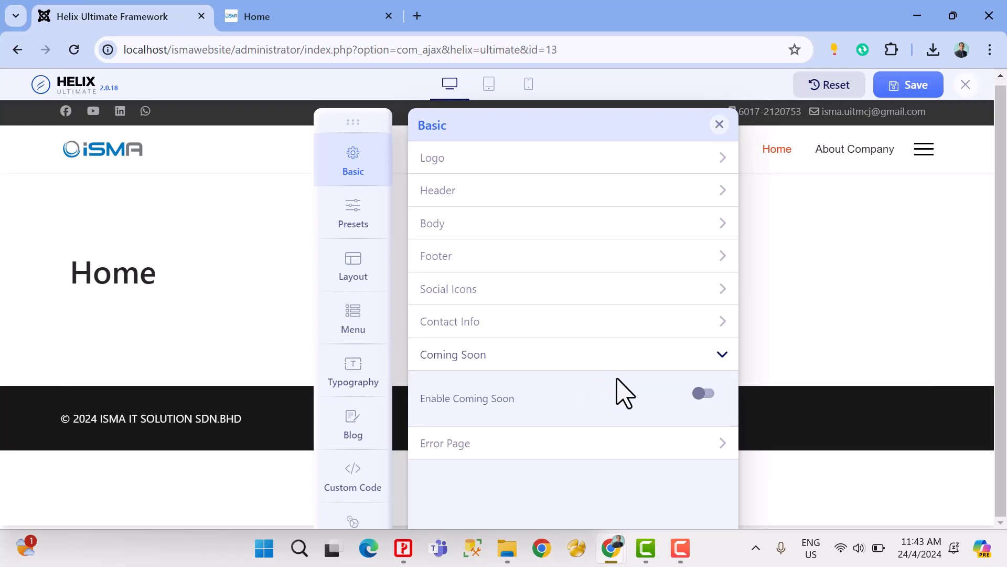
left_click(704, 394)
scroll(600, 393, "down", 3)
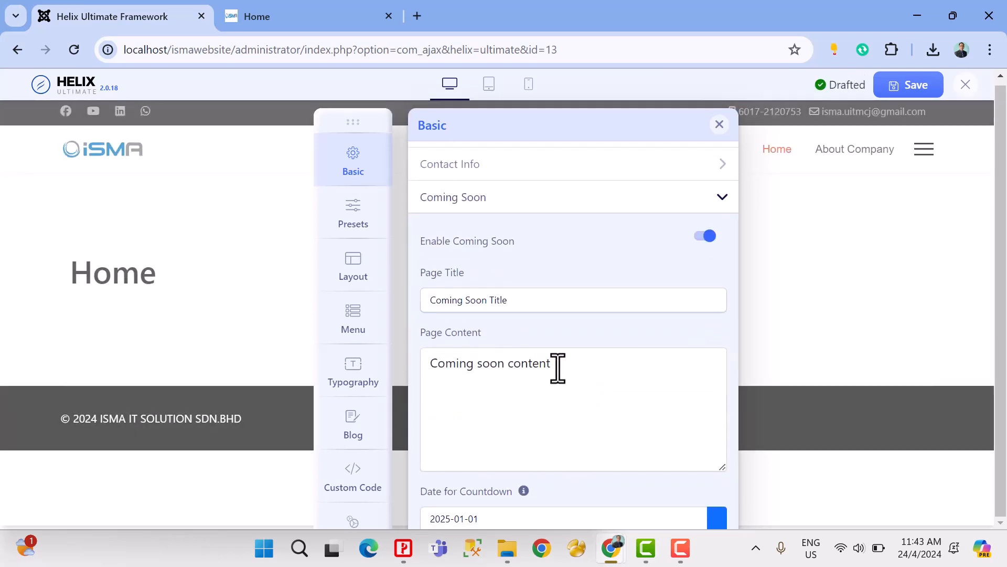
Step: Clear the default Page Title of the Coming Soon page
left_click_drag(541, 301, 404, 314)
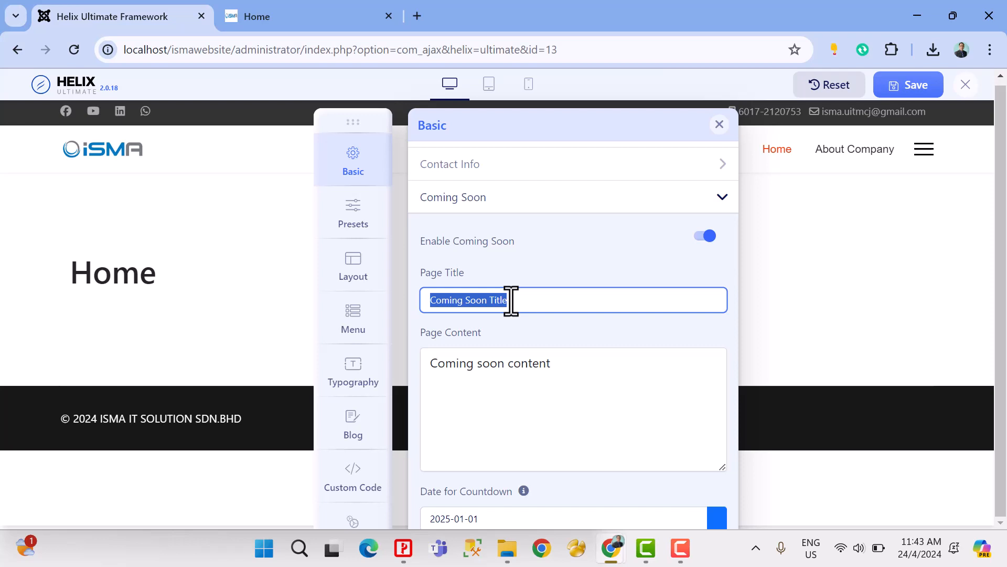
type("%")
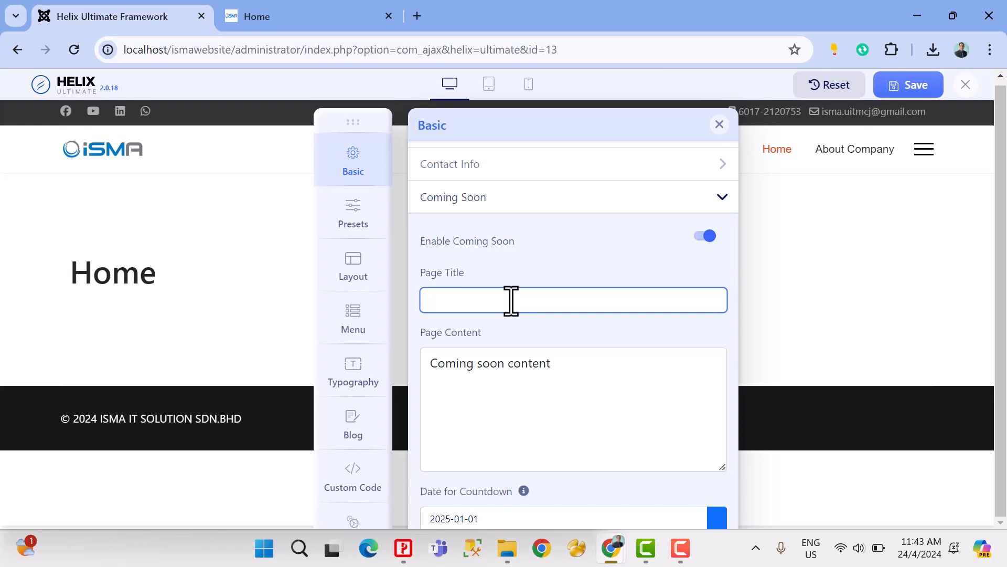
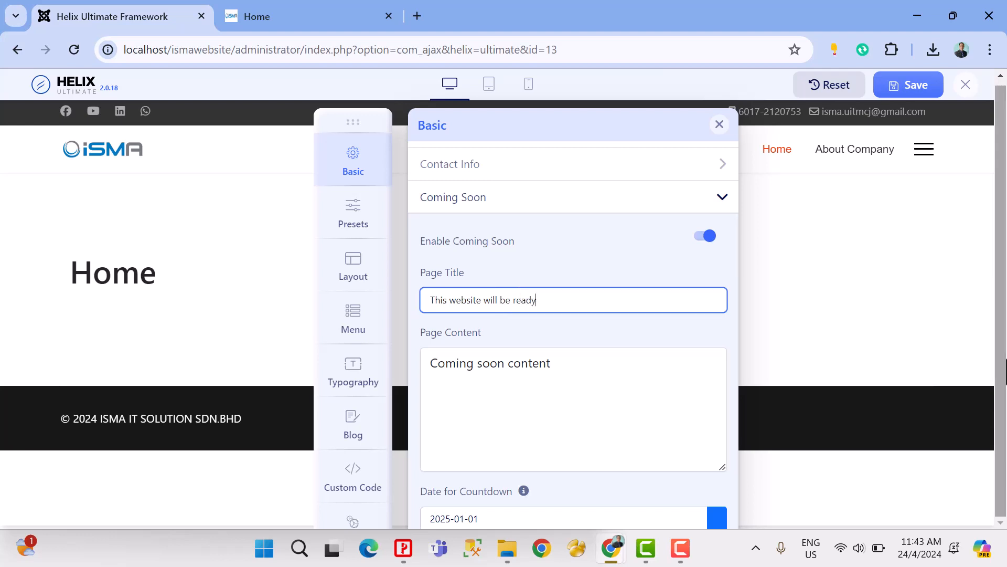
Step: Complete the Coming Soon Page Title so that it reads "This website will be ready as soon as possible"
left_click(566, 299)
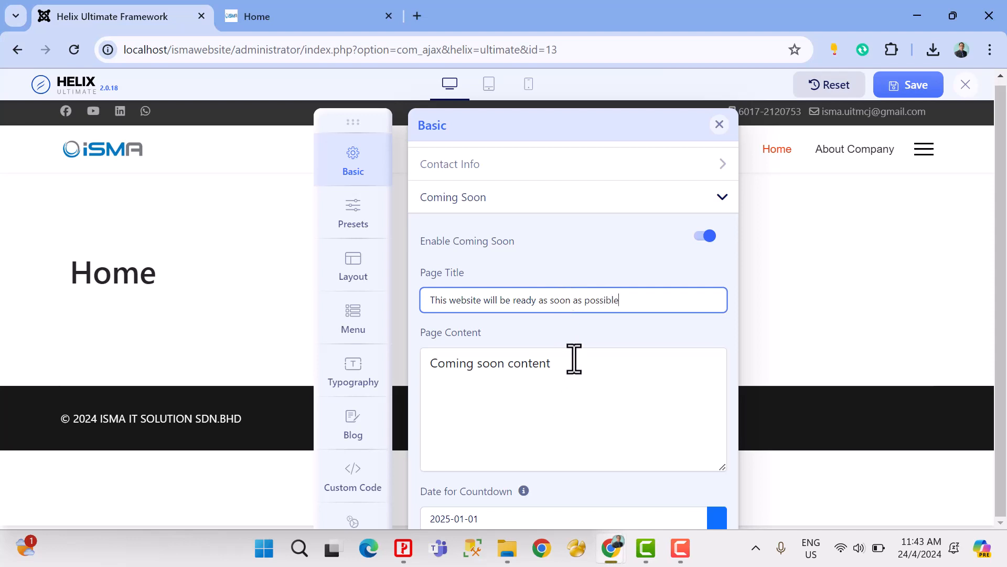
left_click_drag(573, 359, 423, 360)
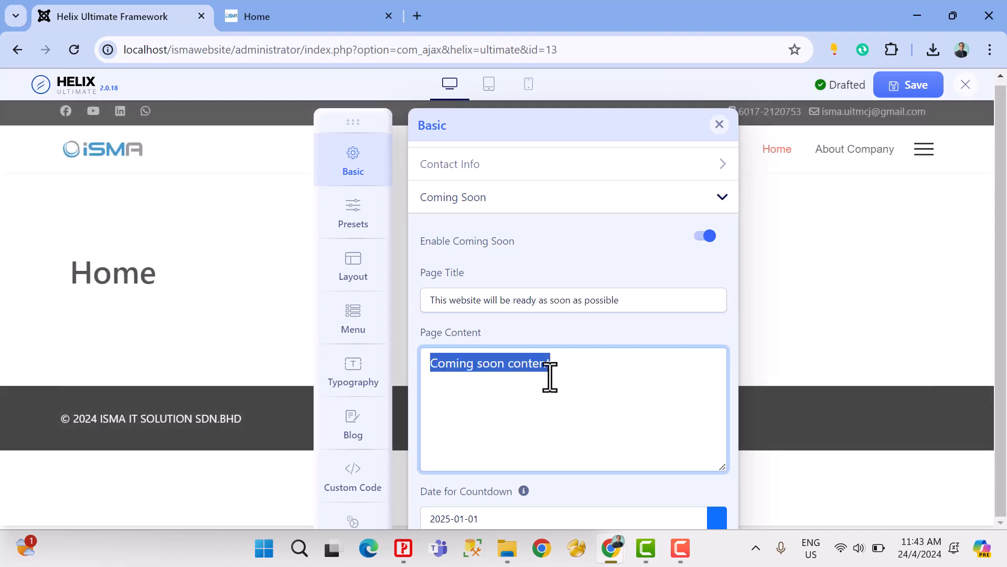
scroll(469, 289, "down", 3)
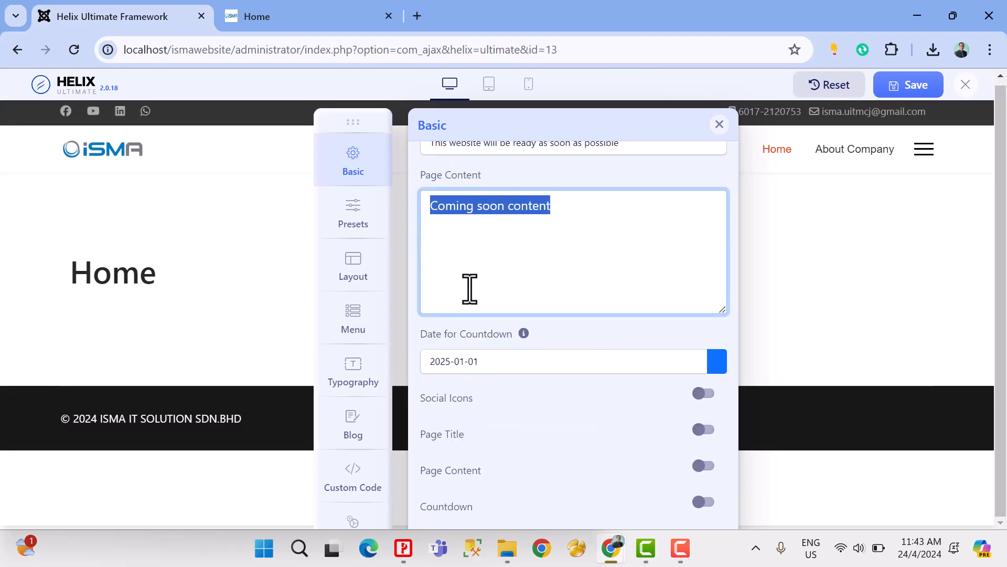
scroll(565, 242, "up", 2)
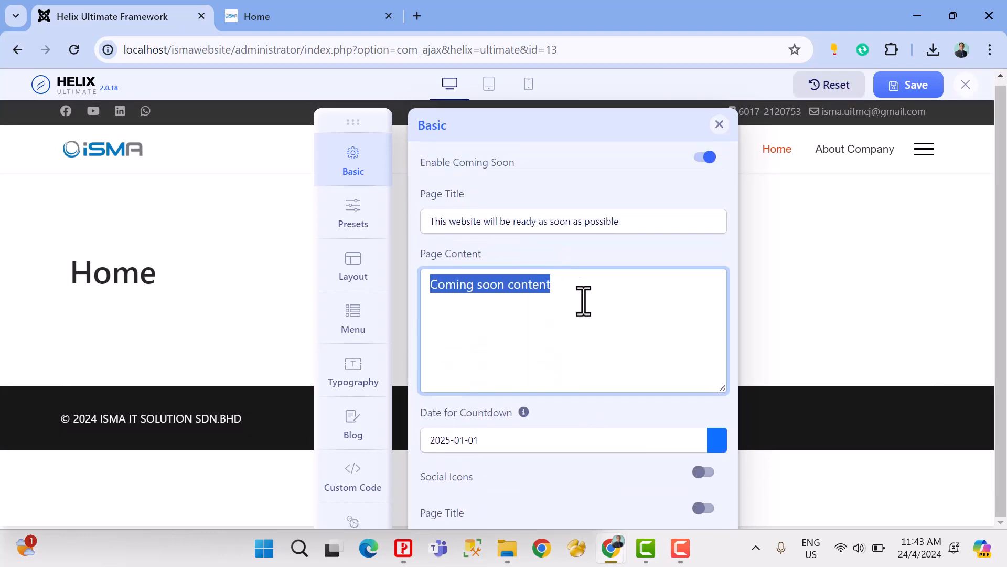
Step: Enable Social Icons, Page Title, Page Content and Countdown for the Coming Soon page and save the settings
scroll(624, 307, "down", 4)
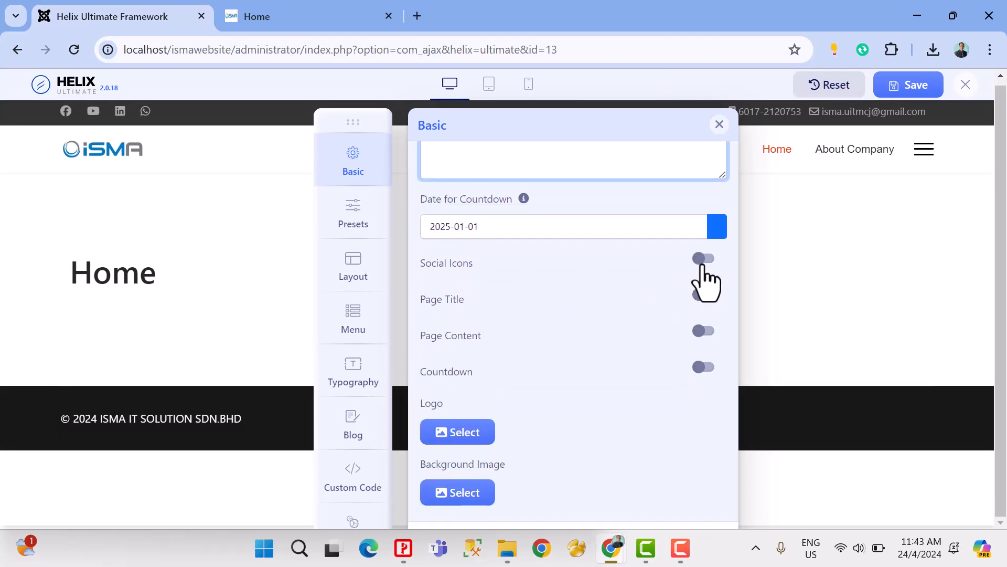
left_click(707, 261)
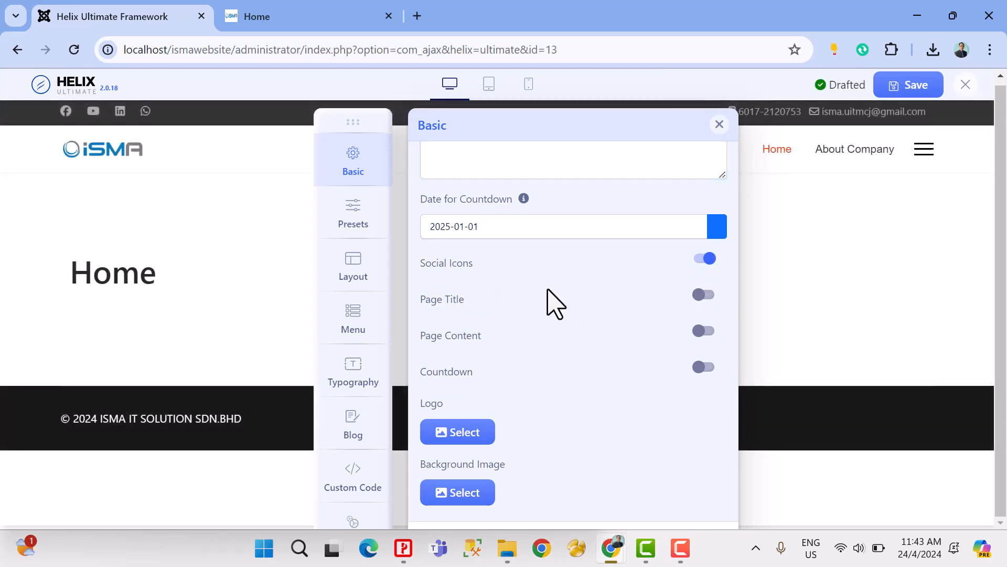
left_click(705, 295)
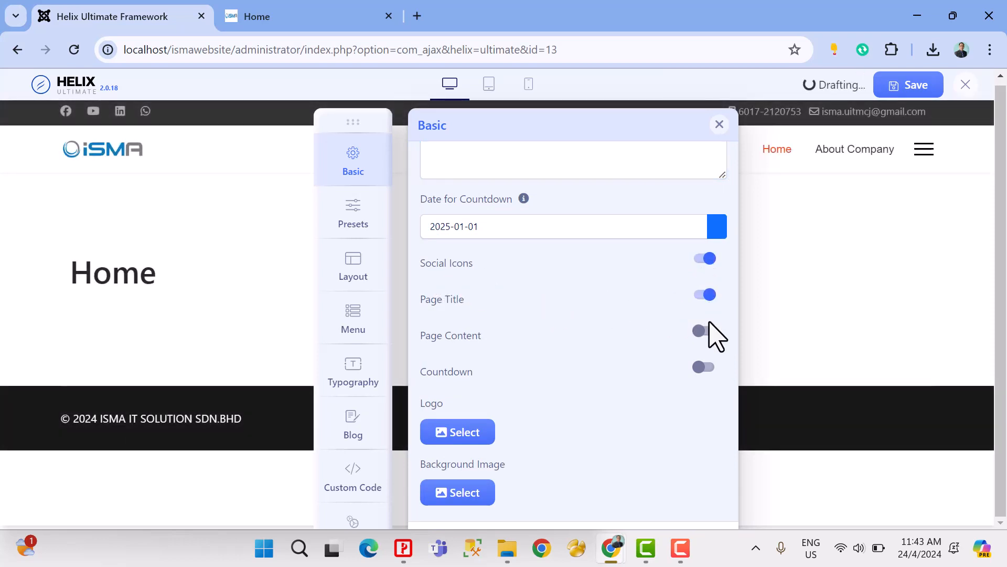
left_click(704, 332)
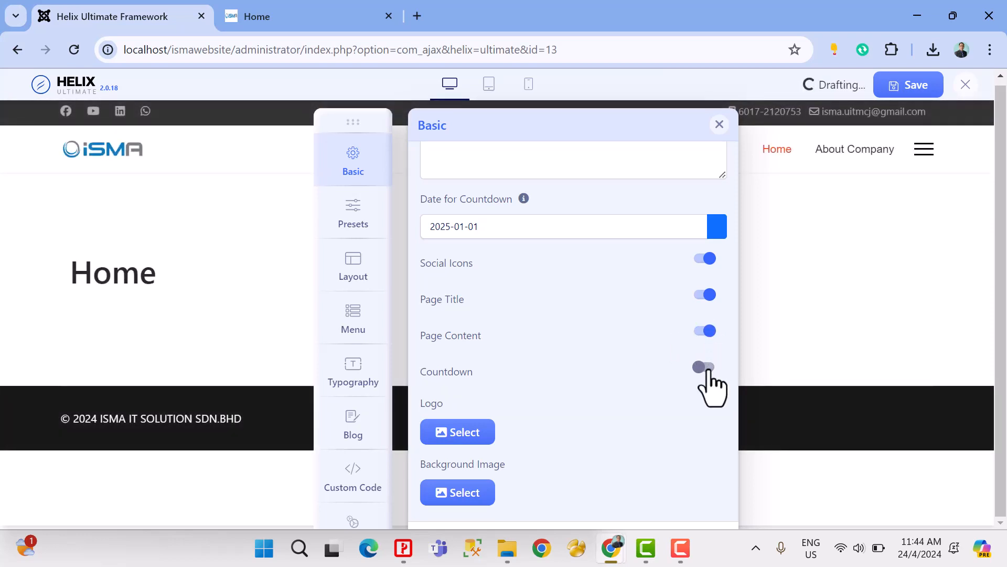
left_click(704, 367)
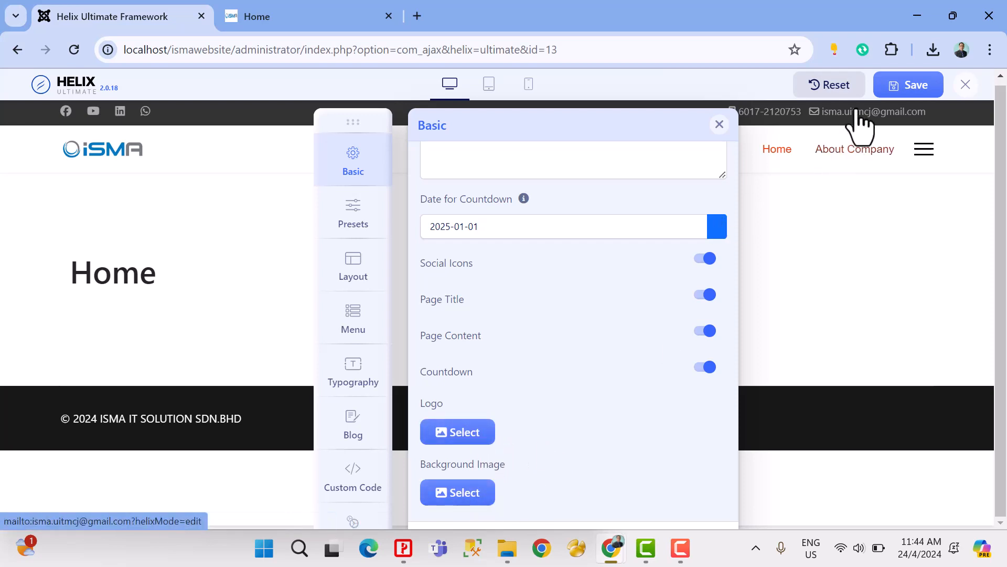
left_click(898, 90)
Step: View the Coming Soon page on the site and examine its content text and countdown
left_click(320, 17)
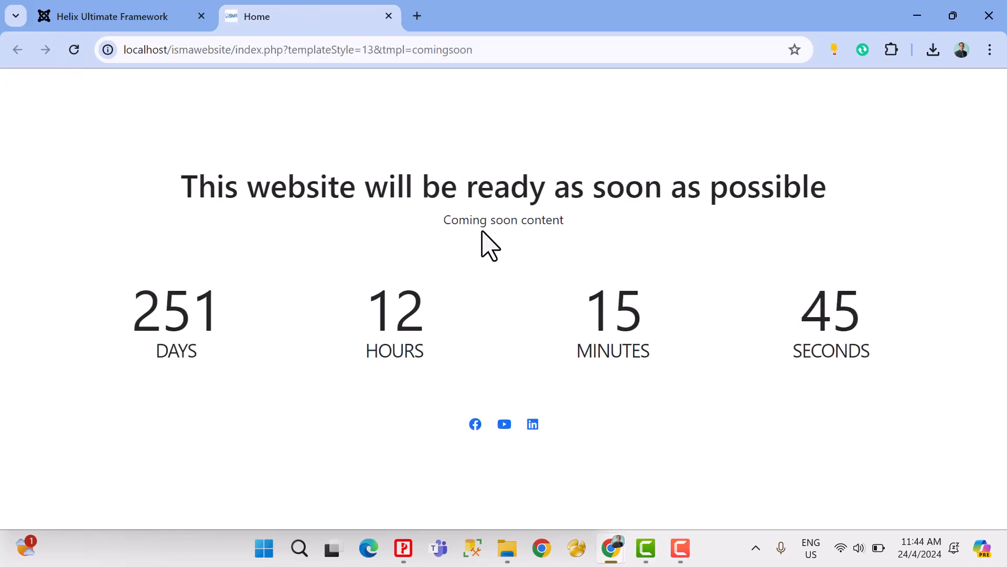
left_click_drag(445, 221, 564, 223)
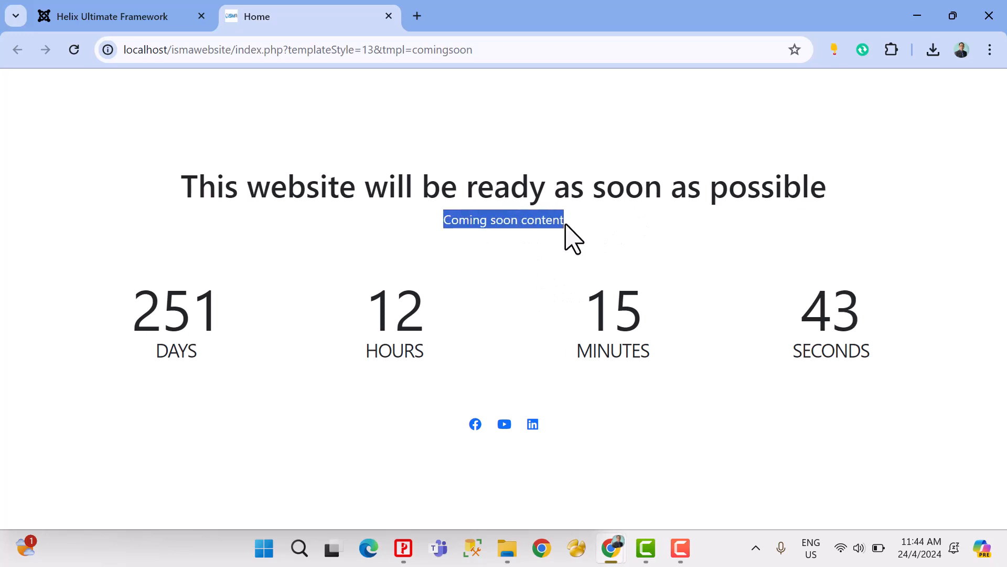
left_click_drag(205, 322, 879, 317)
left_click_drag(139, 318, 247, 330)
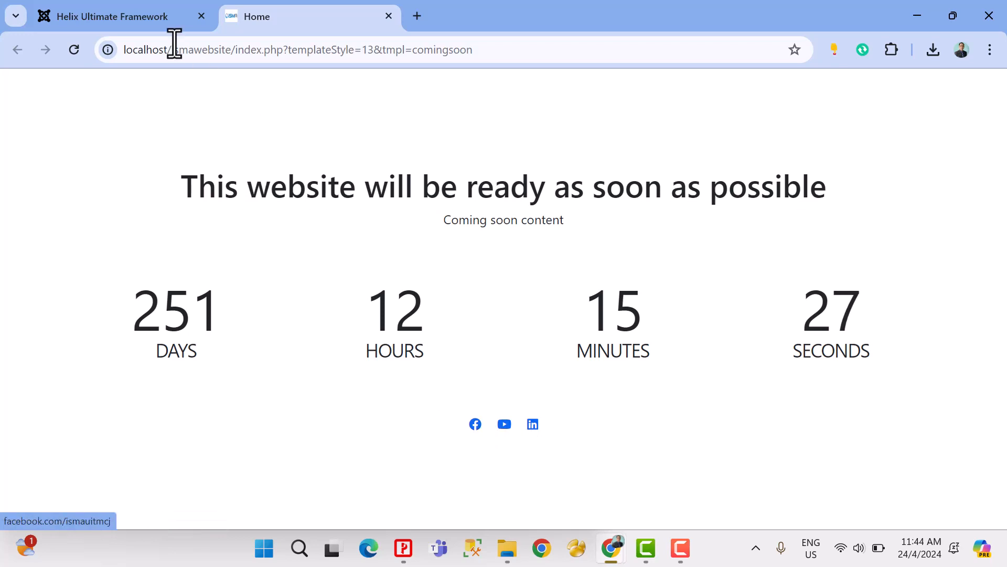
Step: Set the Coming Soon countdown date to 2024-12-01, save the settings and check the countdown on the site
left_click(163, 16)
scroll(538, 360, "up", 5)
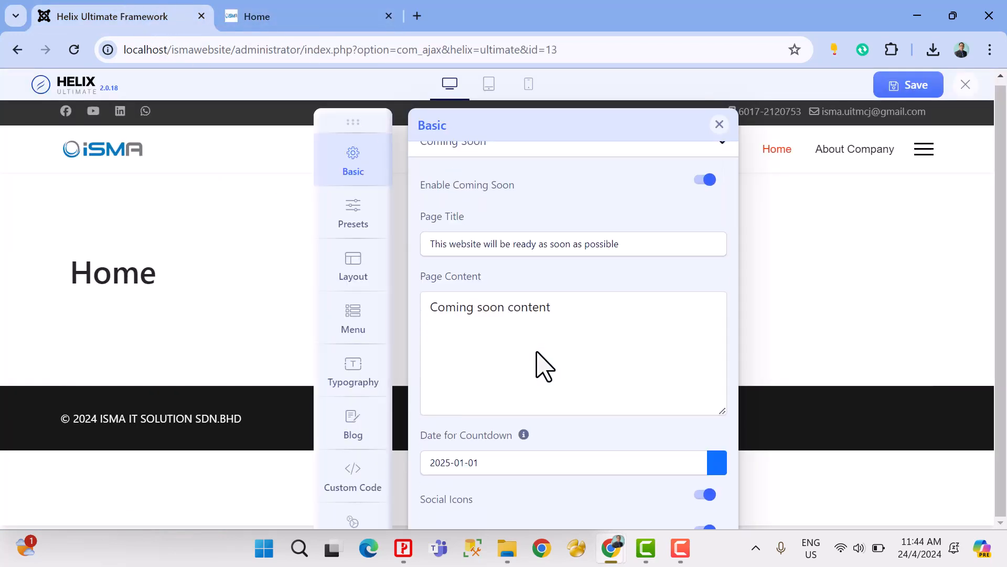
scroll(499, 302, "down", 3)
left_click(498, 306)
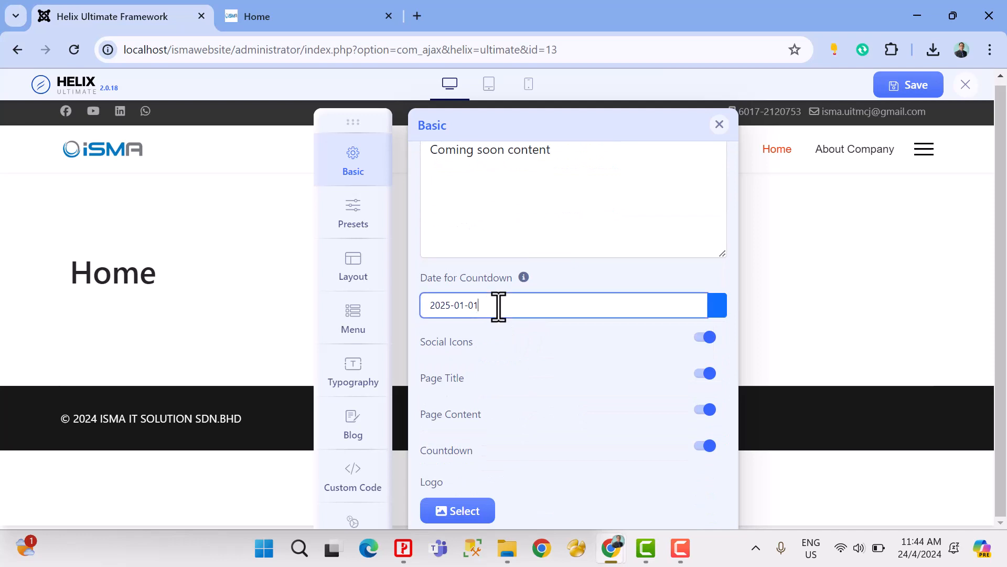
left_click(716, 308)
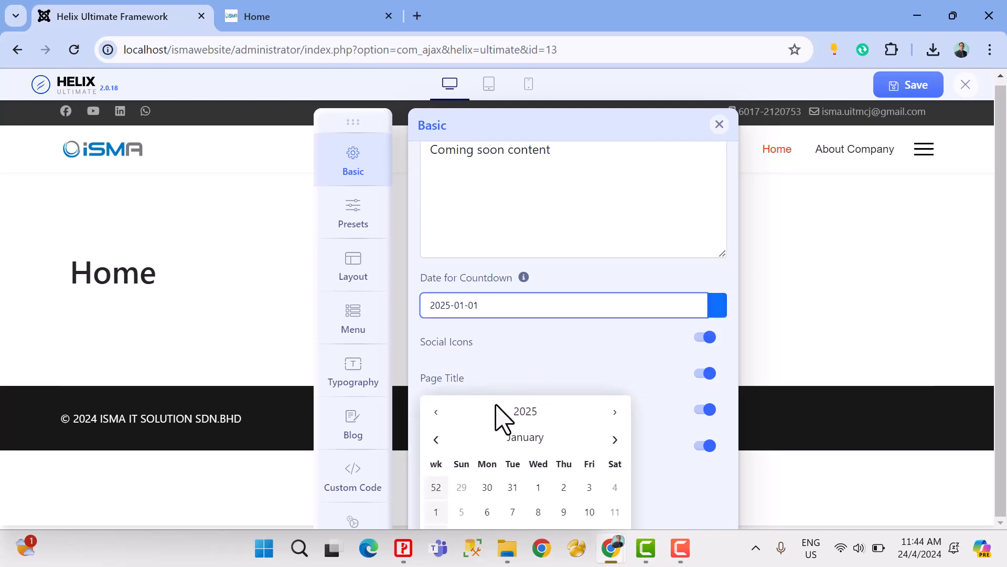
scroll(557, 406, "down", 2)
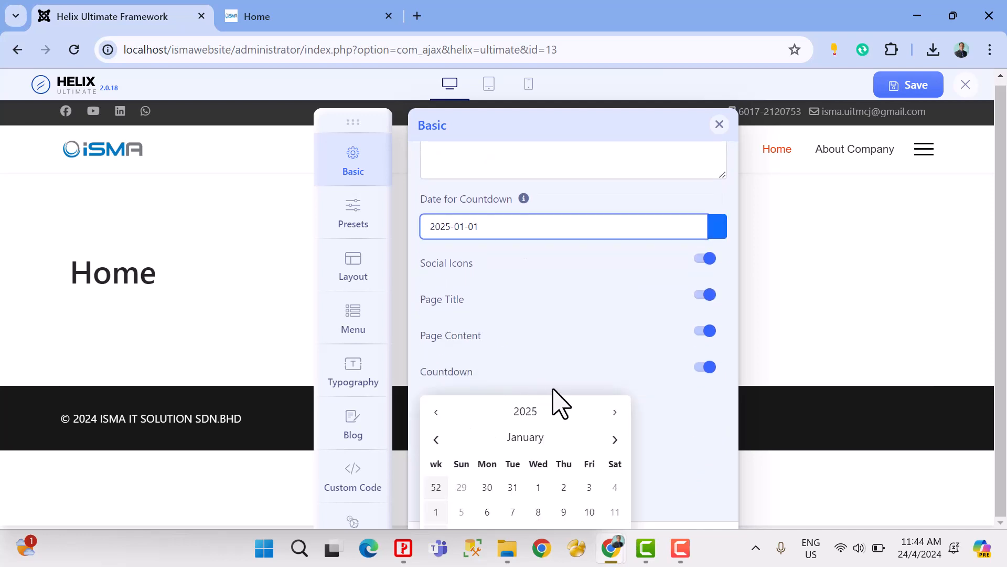
left_click(435, 439)
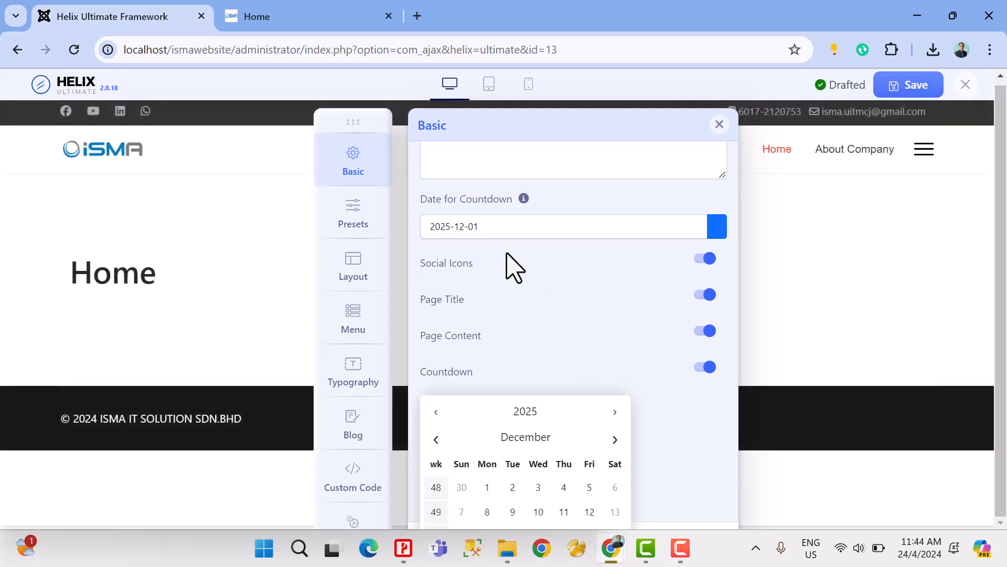
left_click_drag(451, 226, 446, 226)
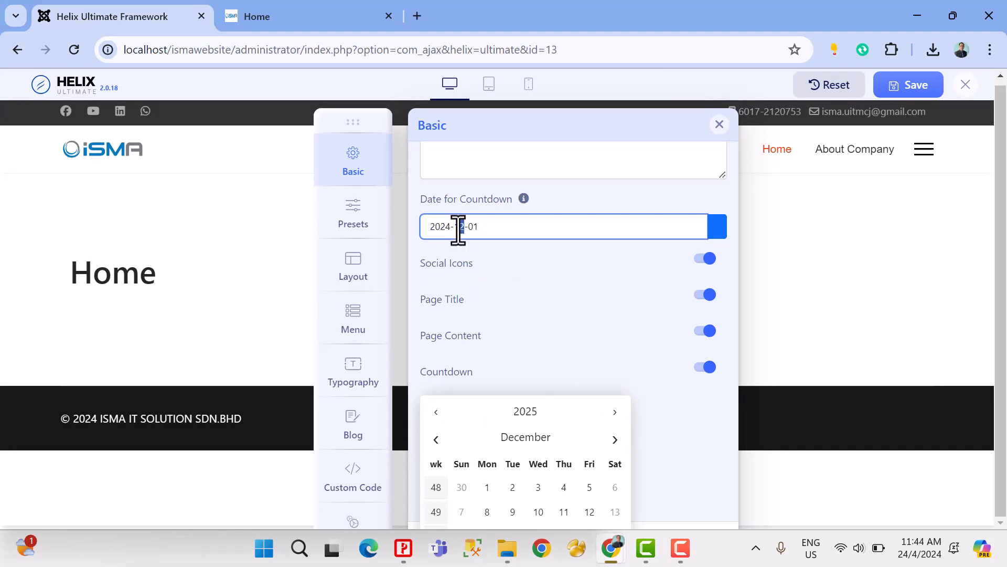
left_click_drag(458, 226, 479, 226)
left_click(884, 88)
left_click(294, 24)
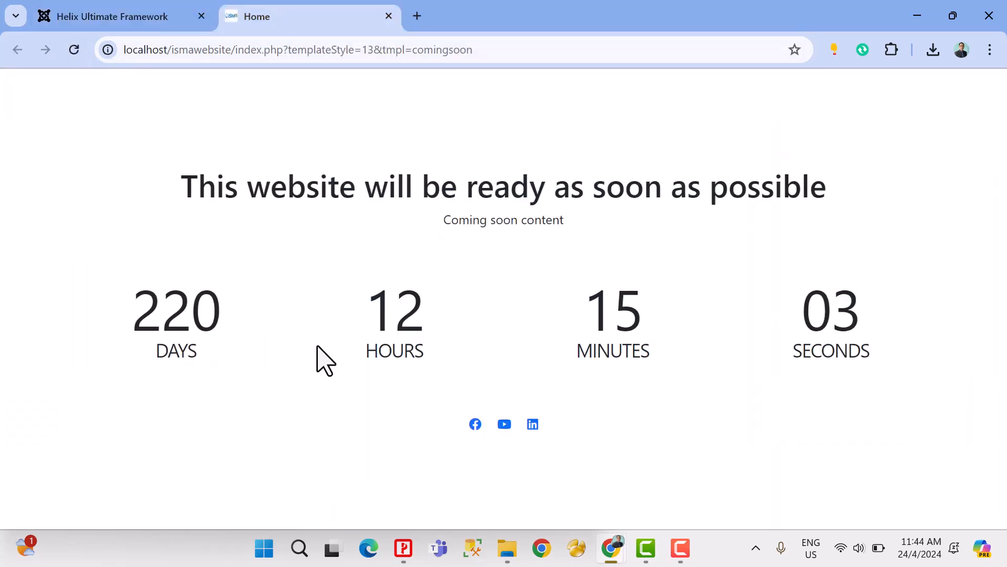
Step: Set banner.jpg from the banners folder as the Coming Soon background image and save the settings
left_click(105, 21)
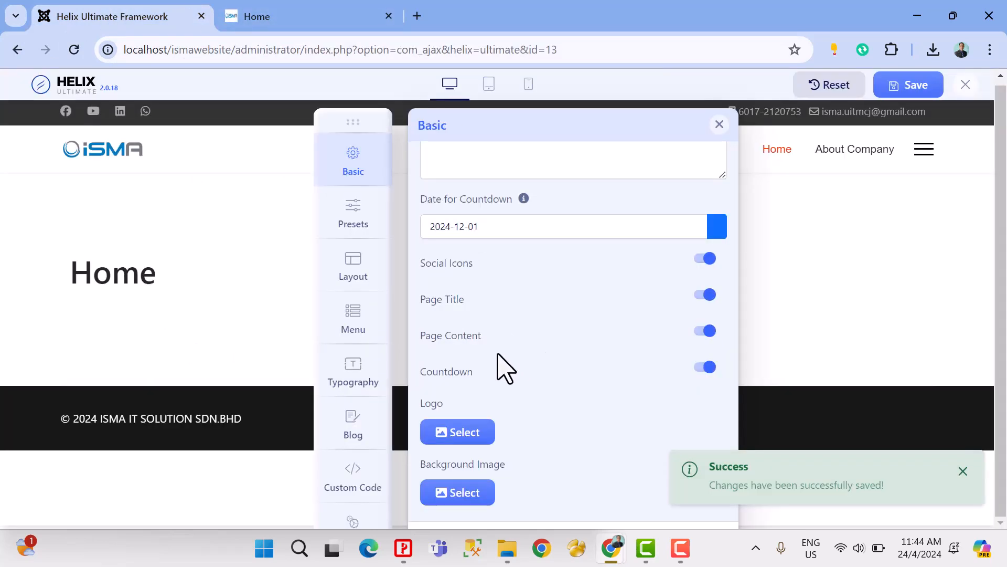
left_click(465, 493)
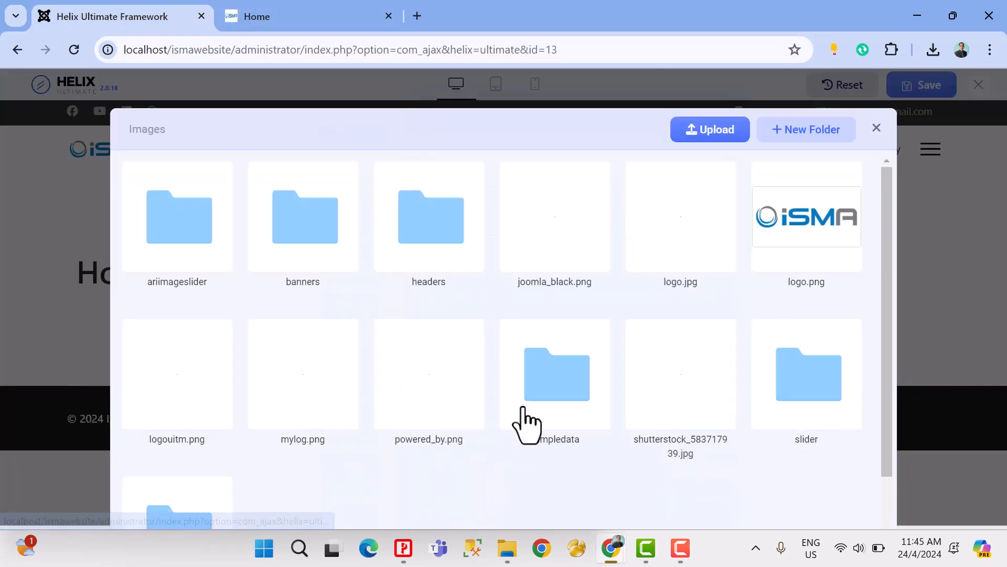
double_click(295, 231)
left_click(190, 240)
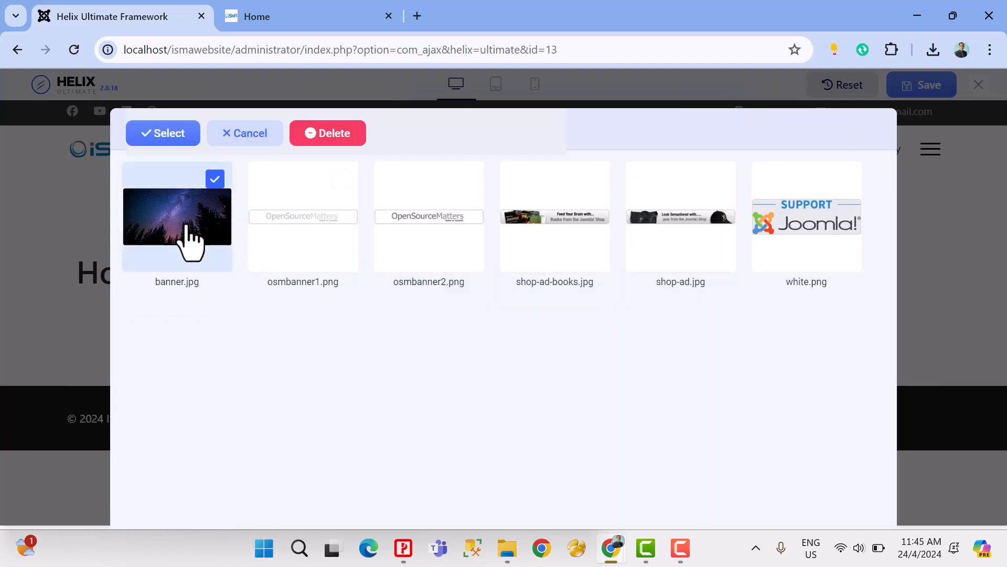
left_click(164, 135)
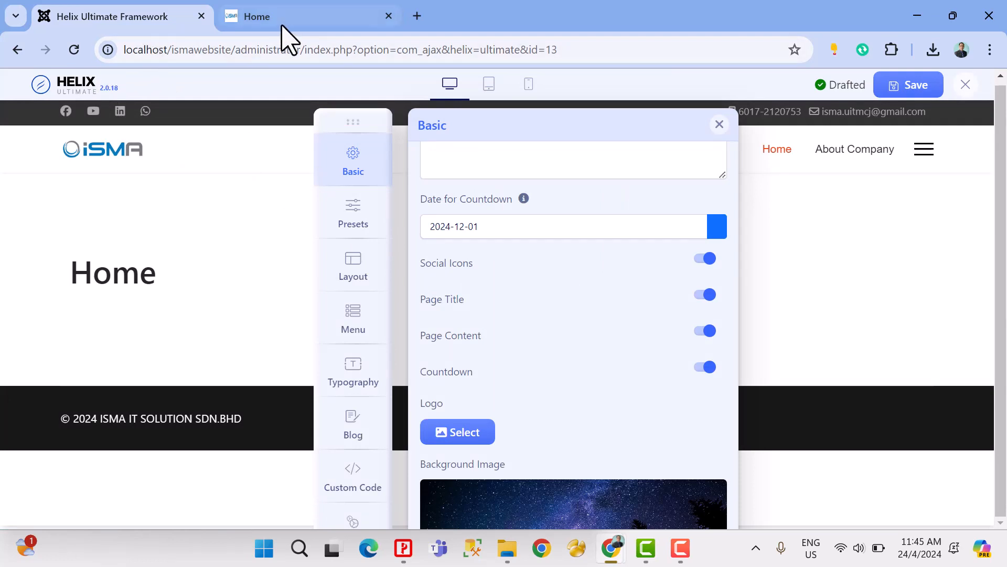
left_click(895, 93)
Step: Check the readability of the title, content and countdown over the background image on the Coming Soon page
left_click(308, 18)
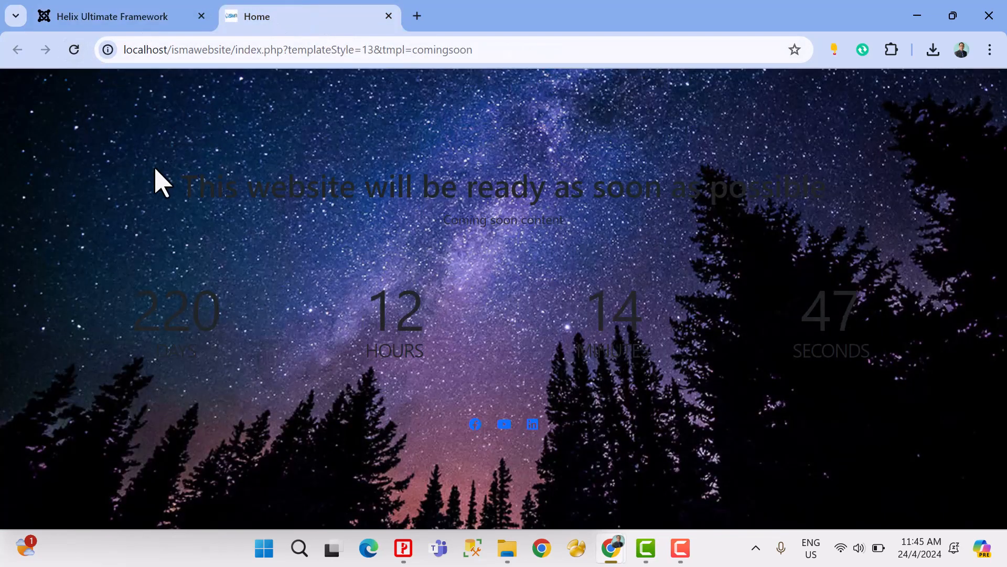
left_click_drag(179, 196, 692, 464)
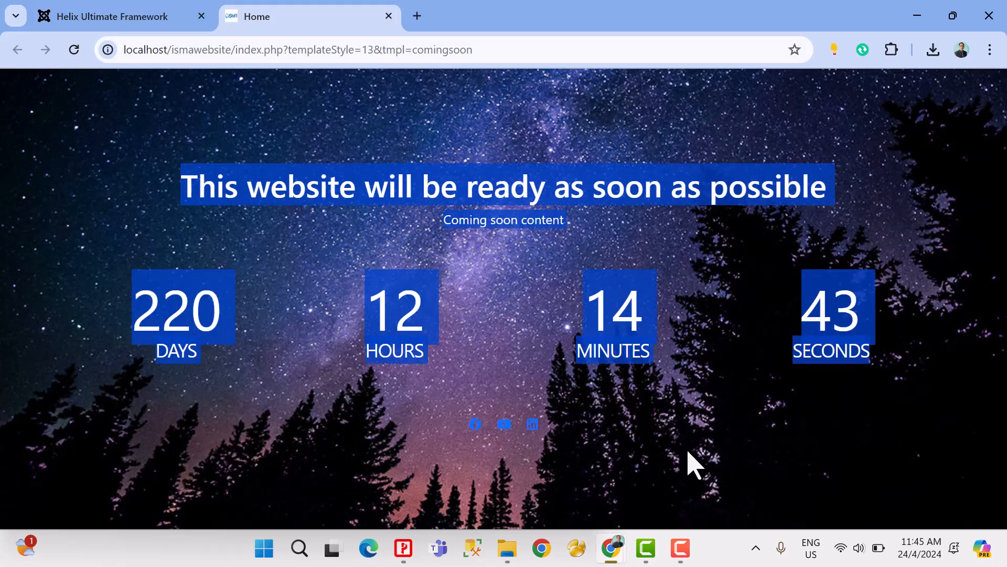
left_click_drag(556, 459, 901, 391)
left_click(859, 410)
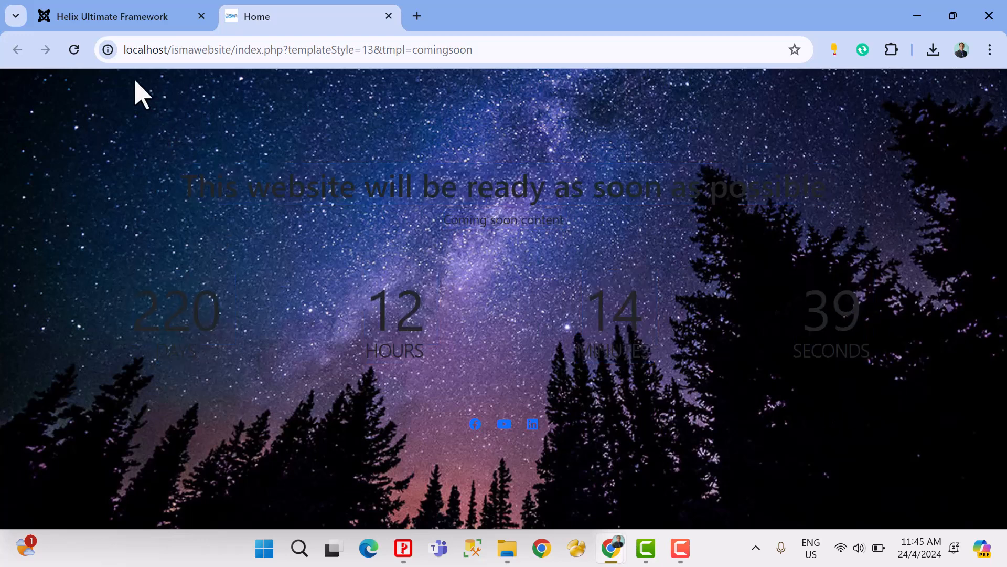
Step: Disable the Coming Soon page in the template's Basic options and save the settings
left_click(121, 21)
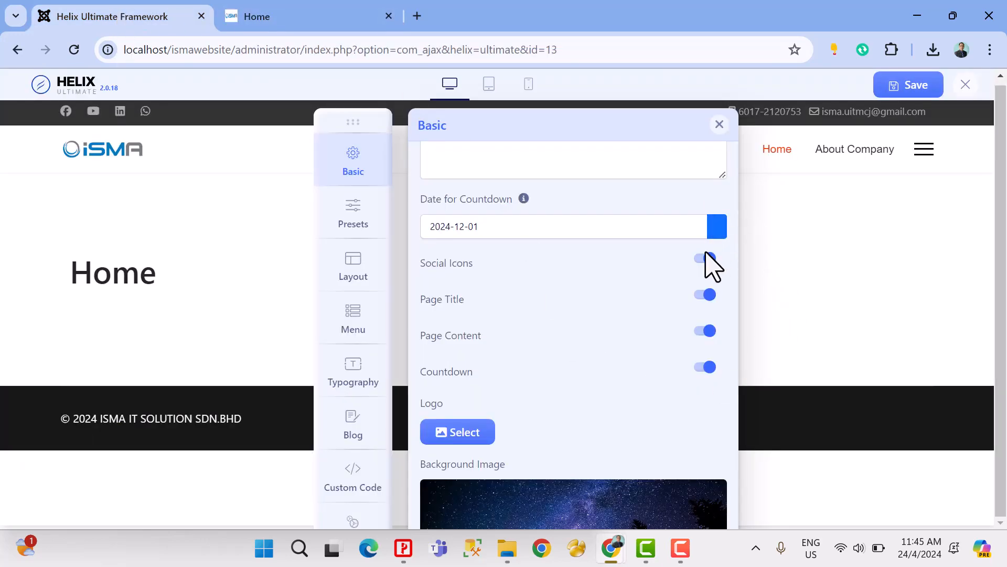
scroll(666, 286, "up", 1)
scroll(666, 287, "up", 4)
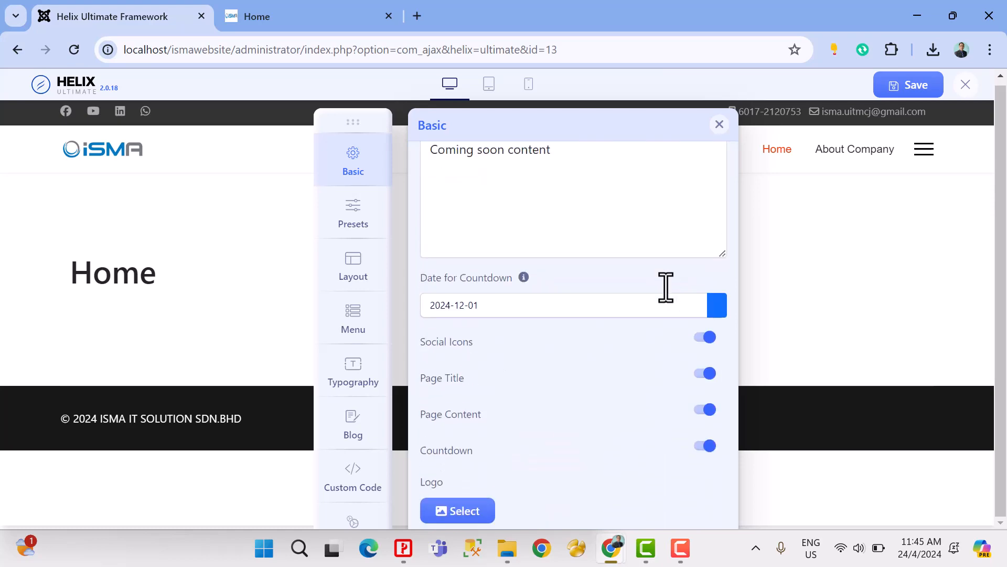
scroll(674, 298, "up", 5)
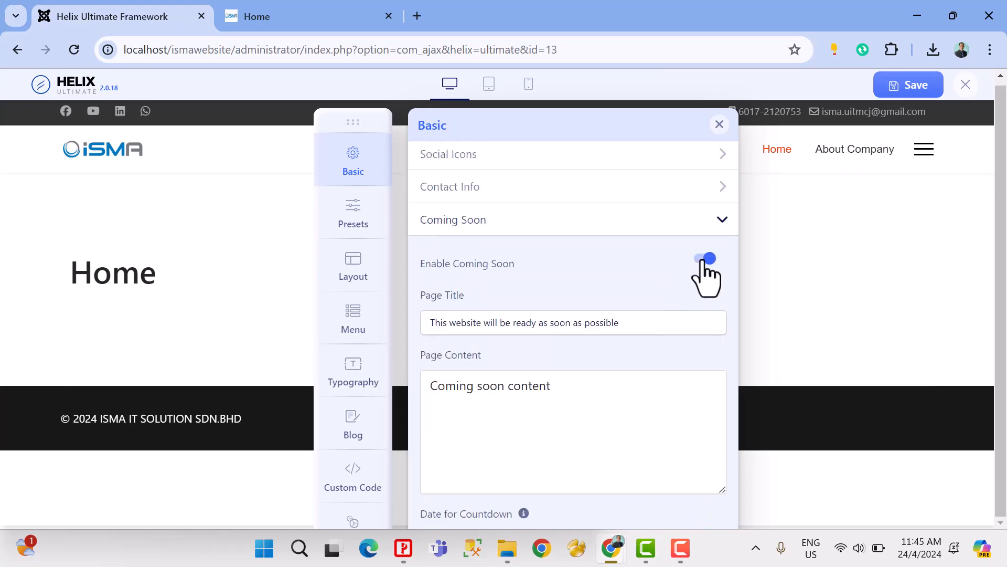
left_click(705, 263)
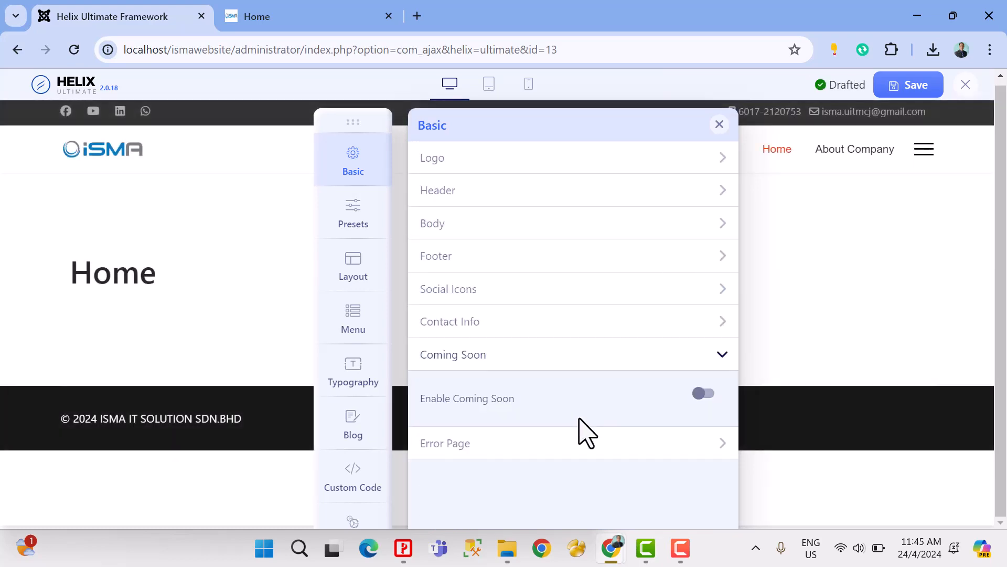
left_click(908, 87)
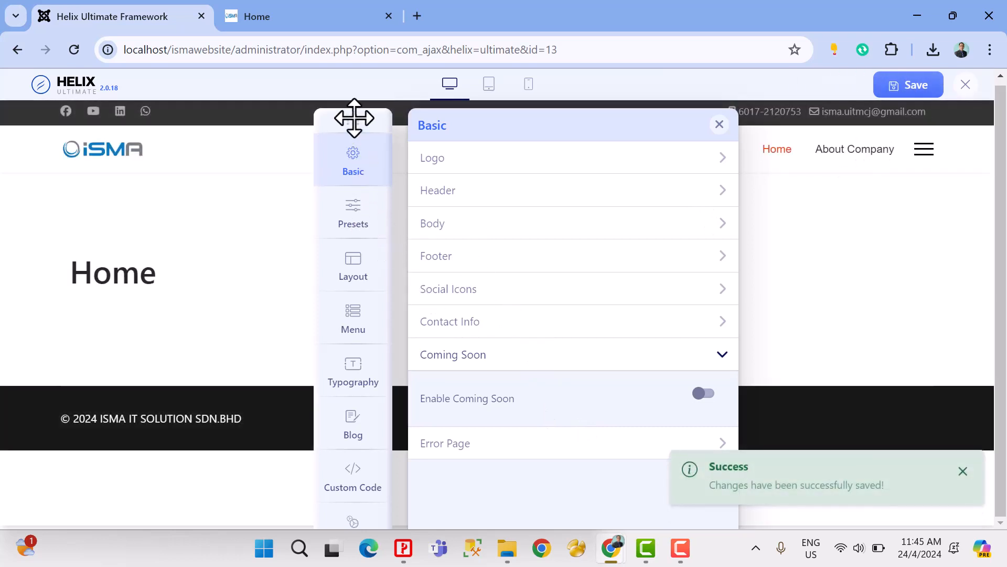
Step: Open the template's preset options and try predefined Presets 1 to 8 in turn to compare their colours on the site
left_click_drag(353, 119, 288, 114)
left_click(289, 215)
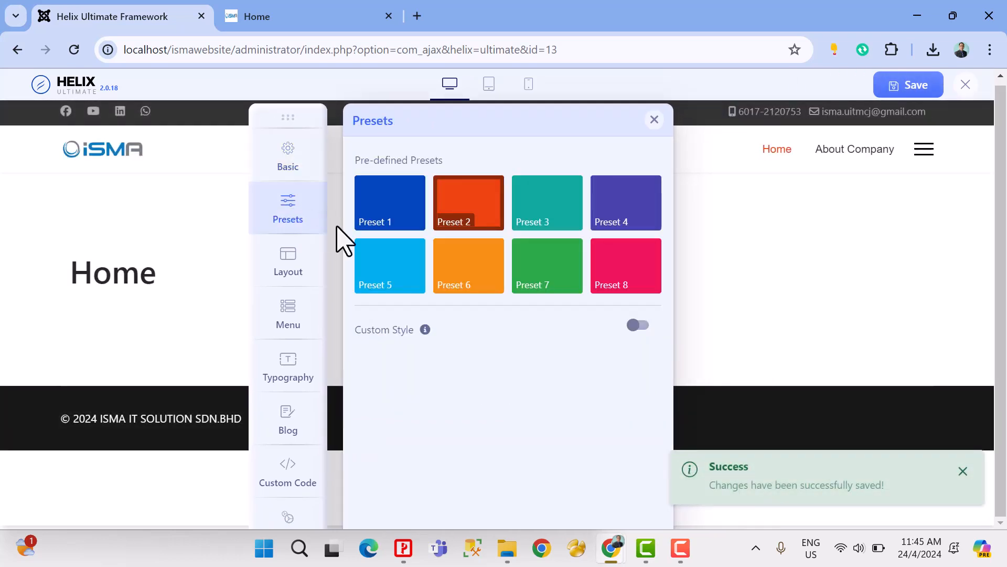
left_click(380, 223)
left_click(474, 223)
left_click(540, 223)
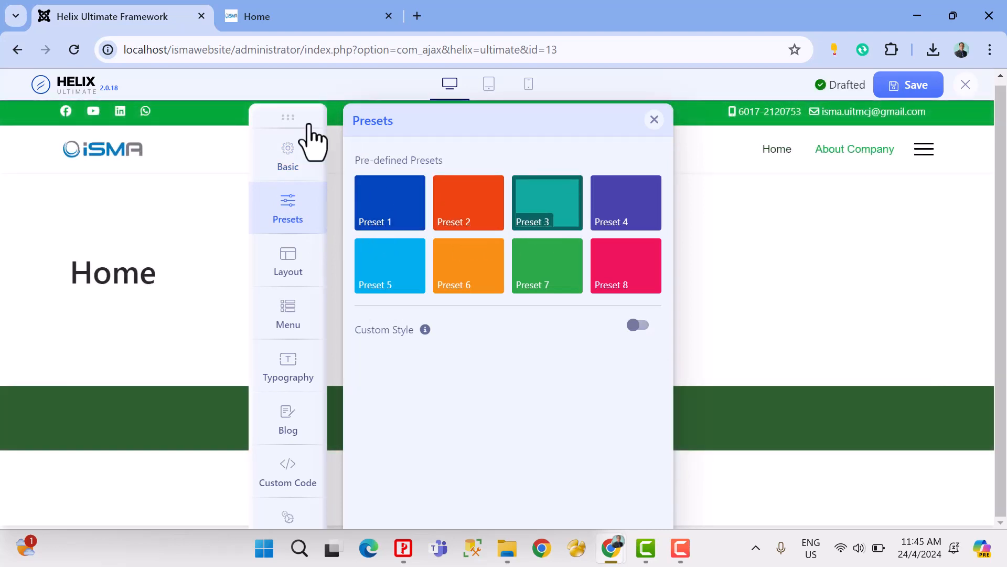
left_click_drag(288, 117, 262, 166)
left_click(598, 257)
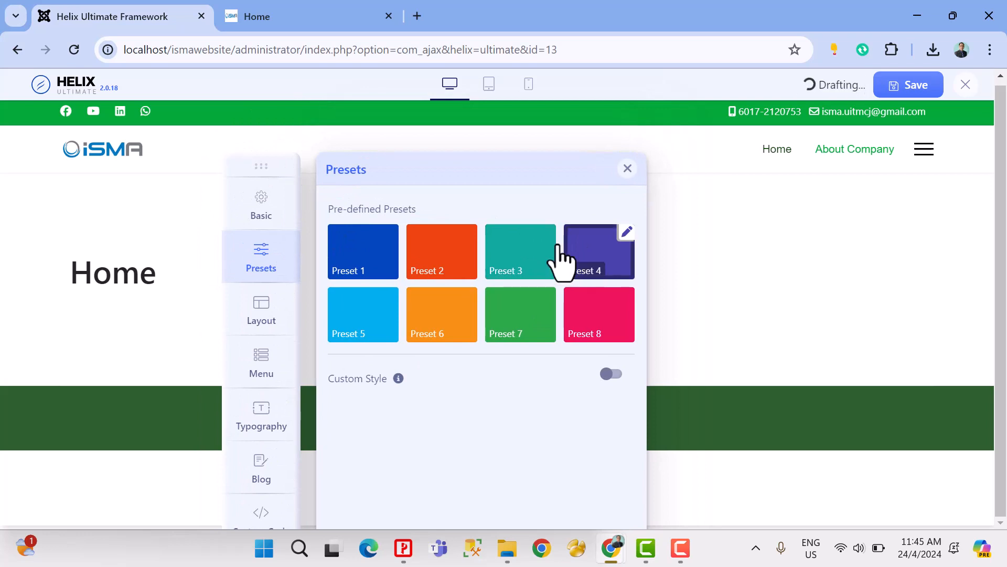
left_click(366, 336)
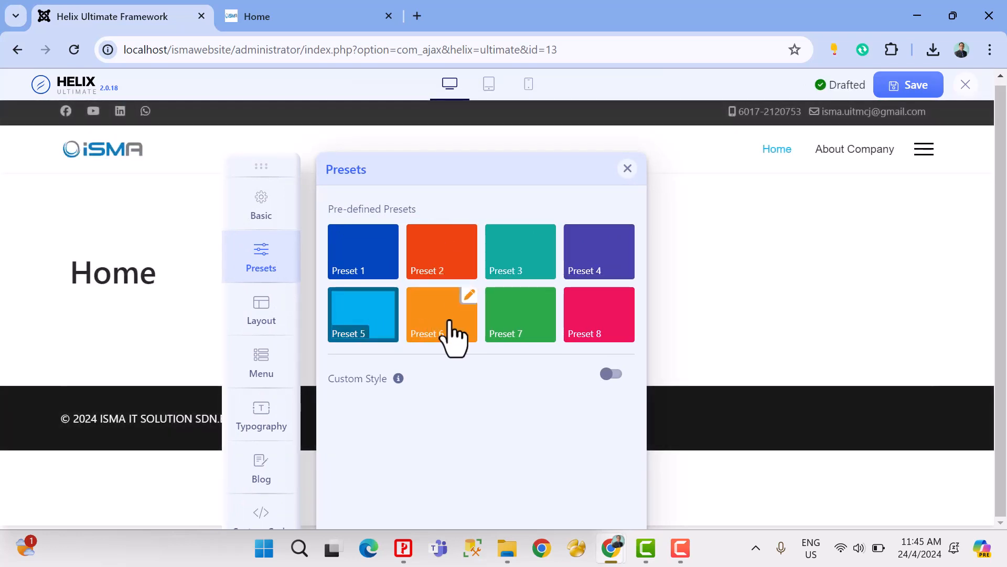
left_click(452, 338)
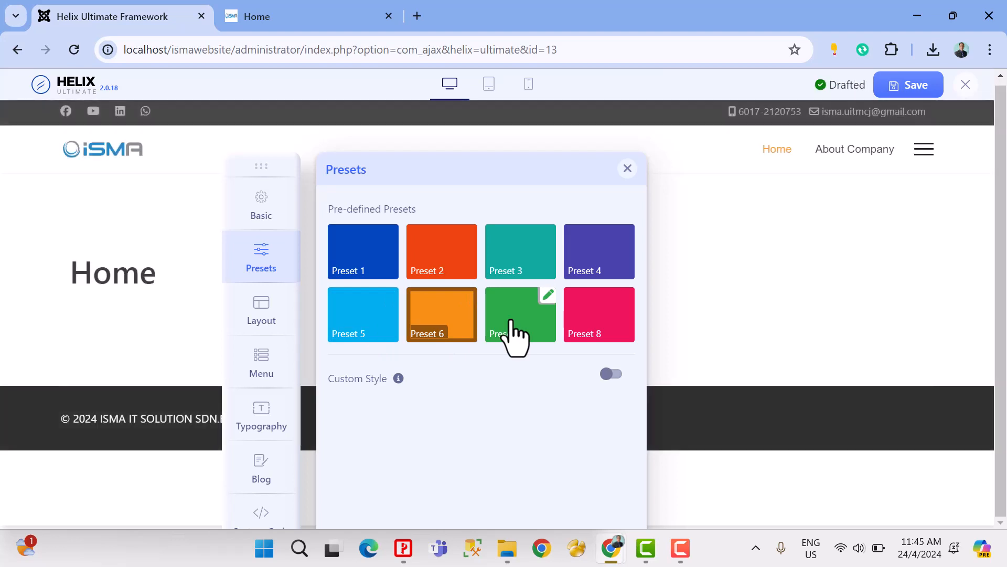
left_click(517, 334)
left_click(586, 332)
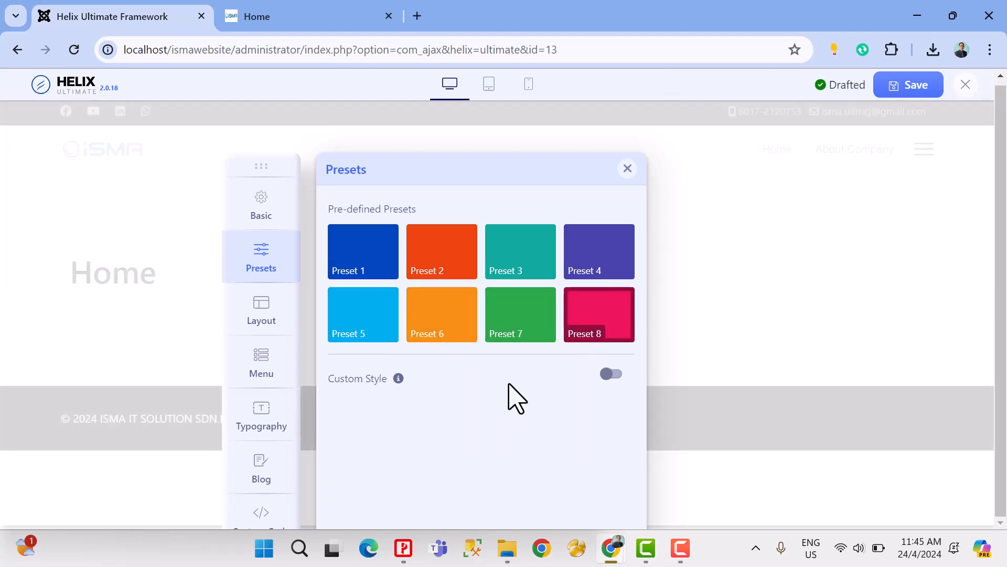
Step: Enable Custom Style for the presets, and try Preset 6 and Preset 7 with it switched on
left_click(622, 374)
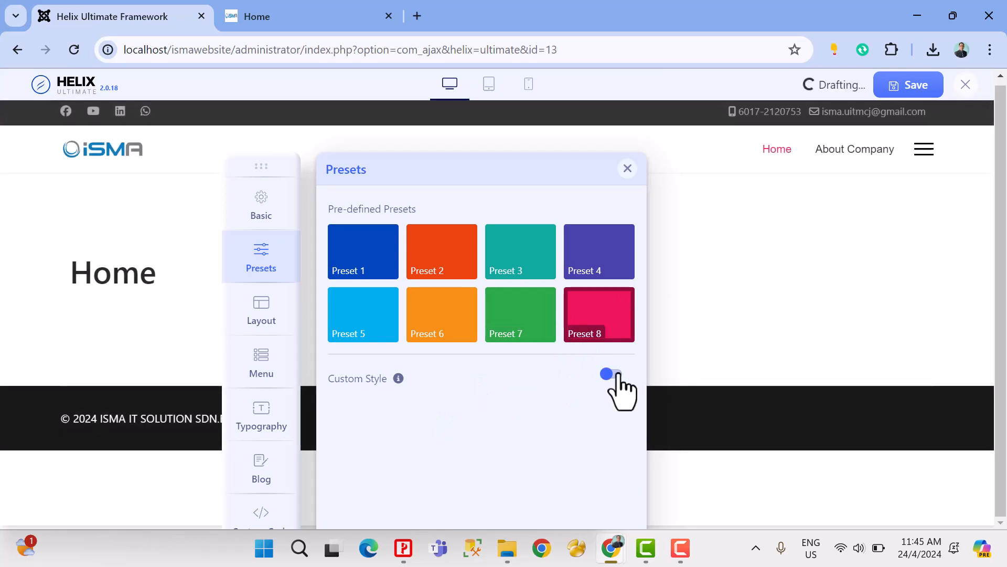
left_click_drag(265, 156, 459, 100)
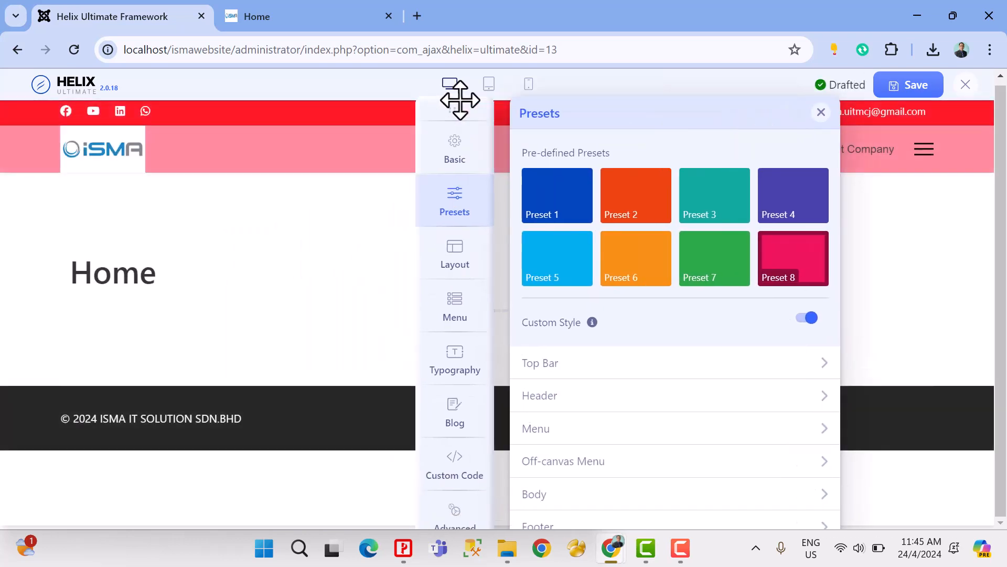
left_click(638, 260)
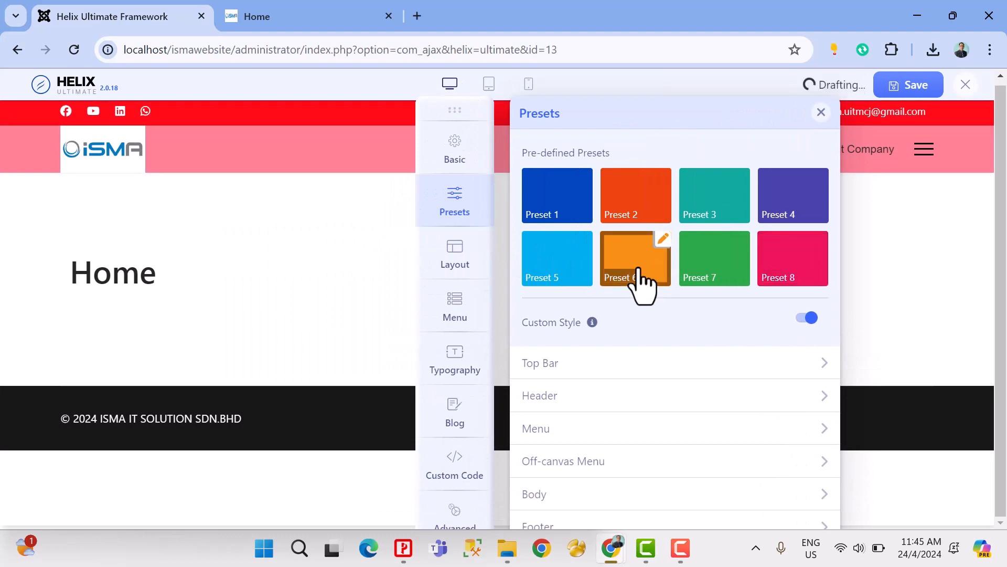
left_click(695, 268)
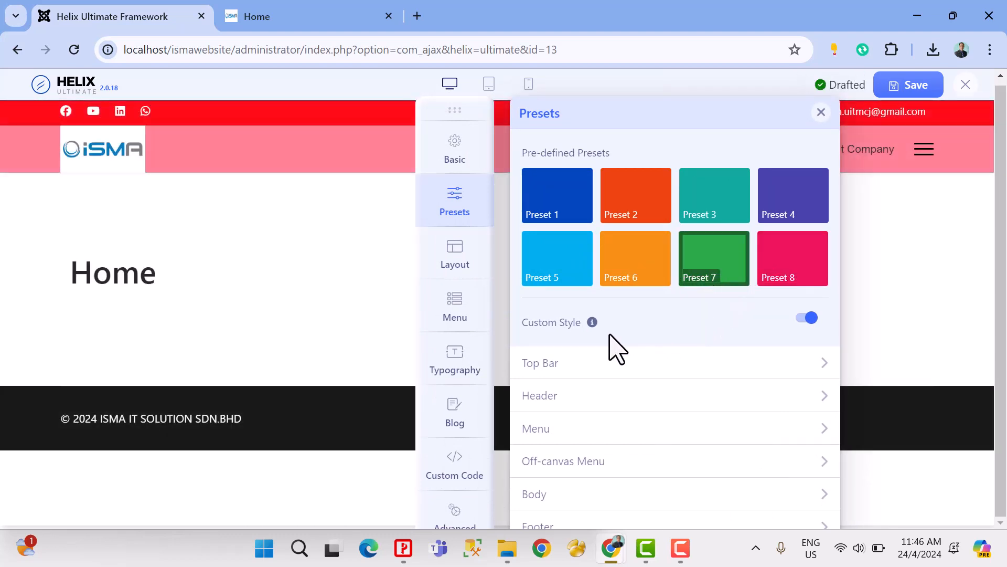
left_click(548, 363)
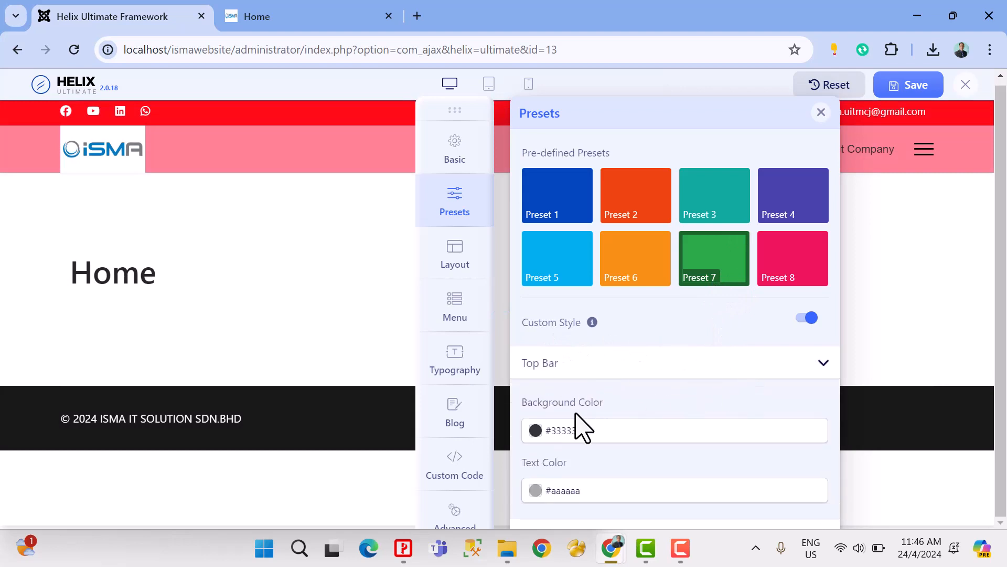
left_click(567, 429)
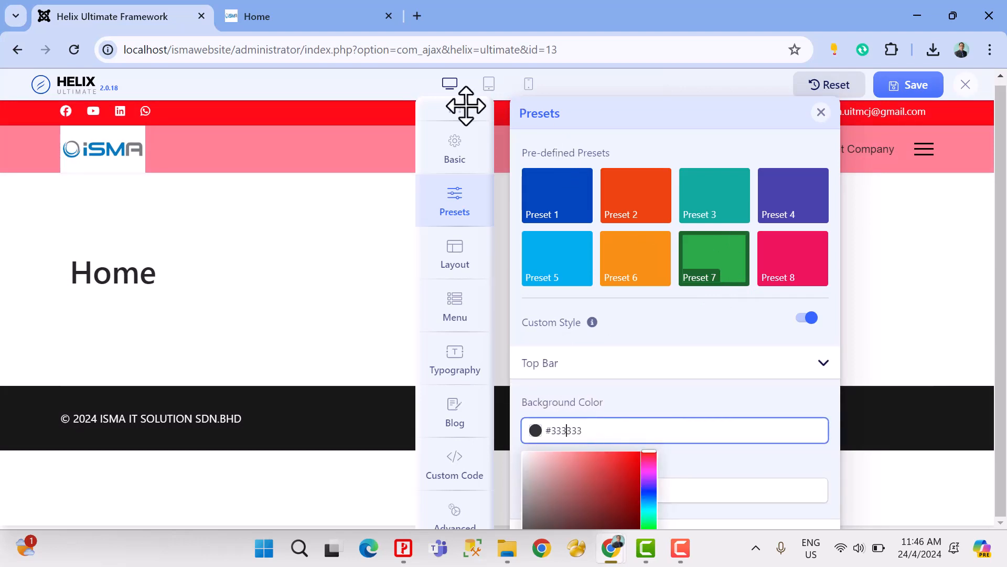
left_click_drag(464, 105, 329, 79)
scroll(558, 373, "down", 3)
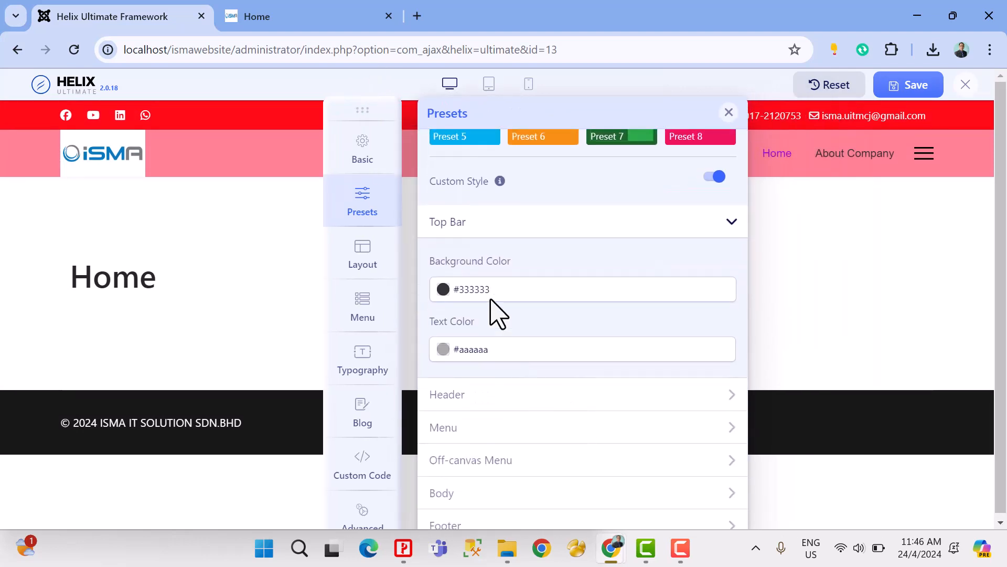
left_click(489, 231)
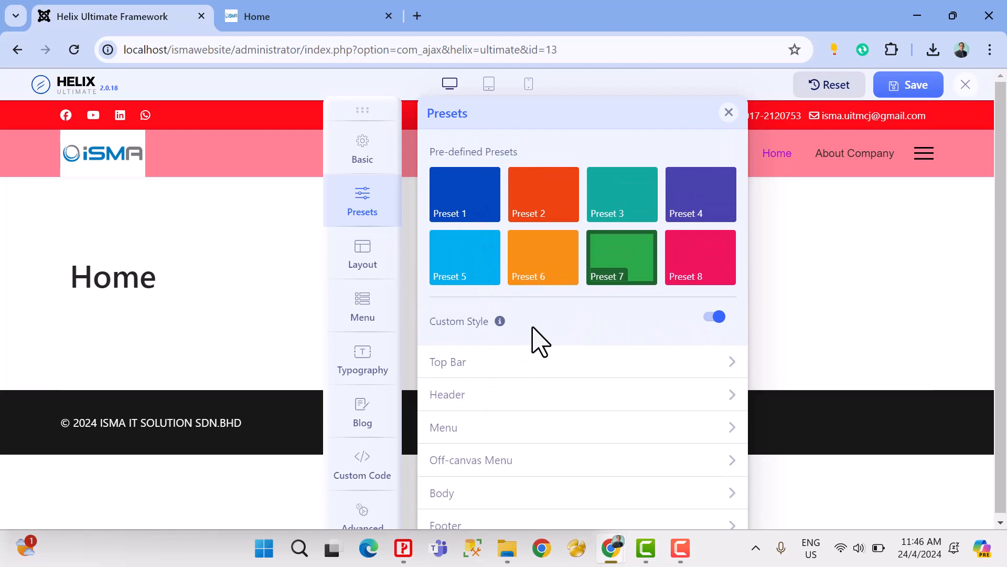
Step: Set the custom style's Top Bar background colour to #ff005e
left_click(454, 366)
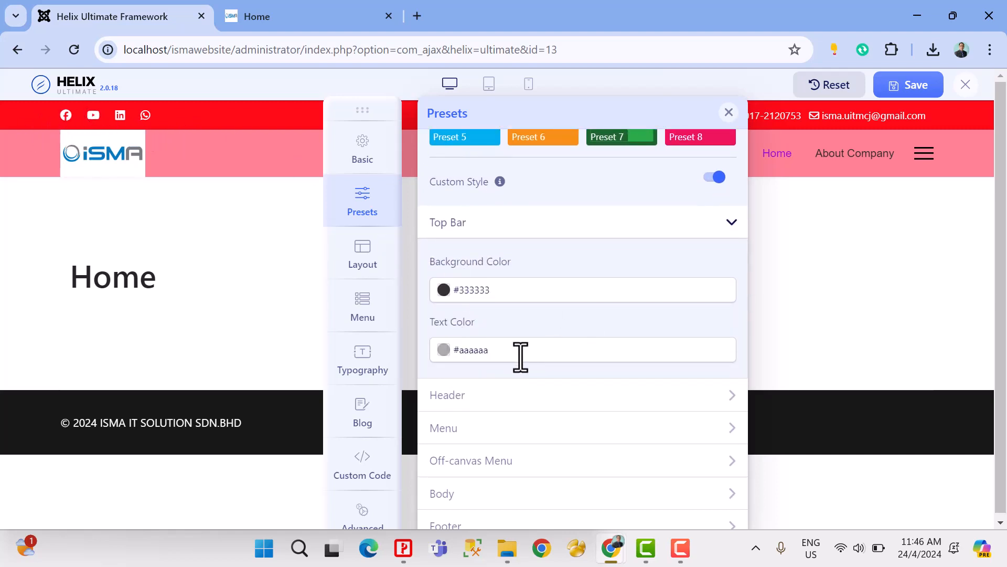
left_click(498, 290)
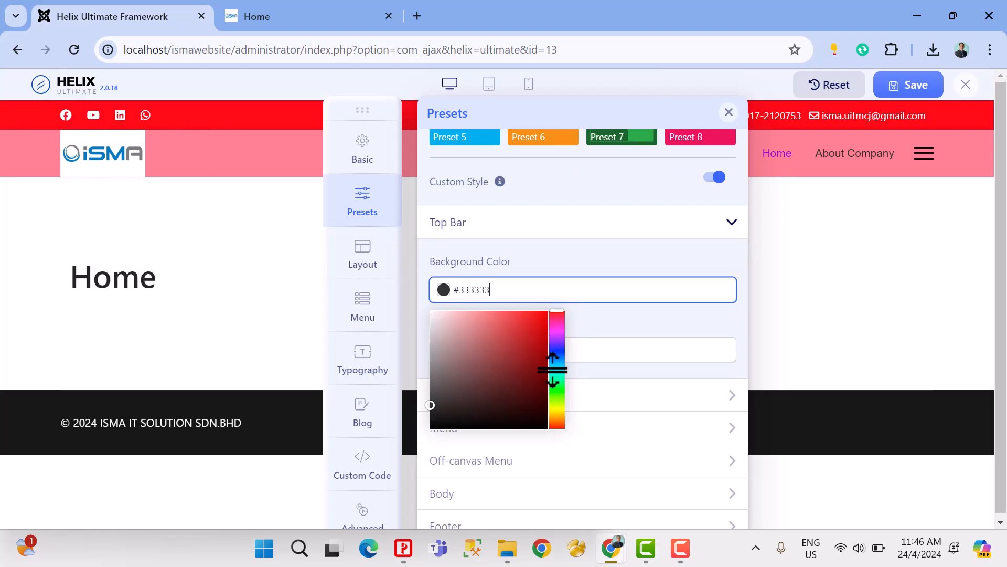
left_click_drag(552, 370, 562, 321)
left_click(543, 318)
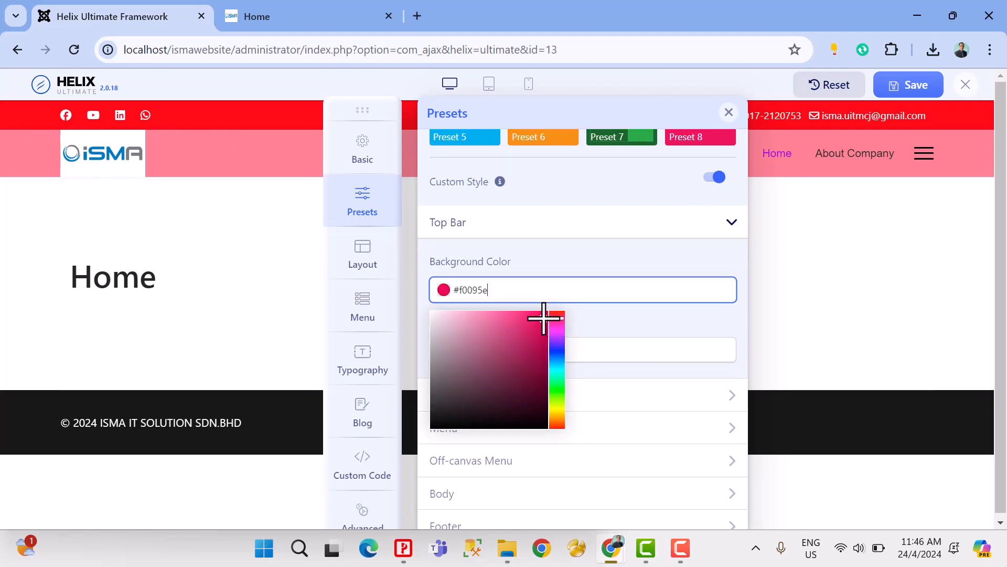
left_click(637, 330)
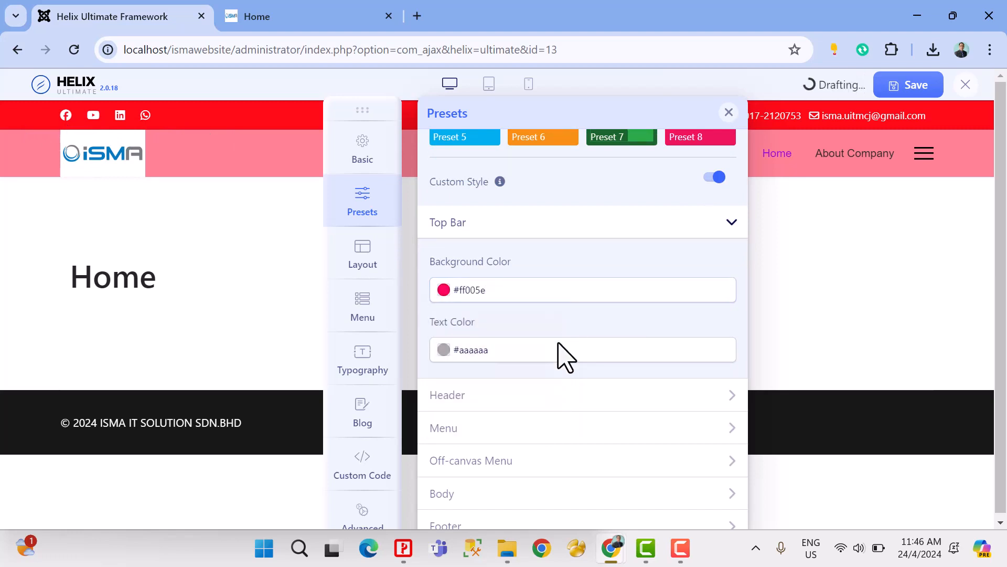
Step: Set the Top Bar text colour to #ffa3a3 and select Preset 5
left_click(531, 356)
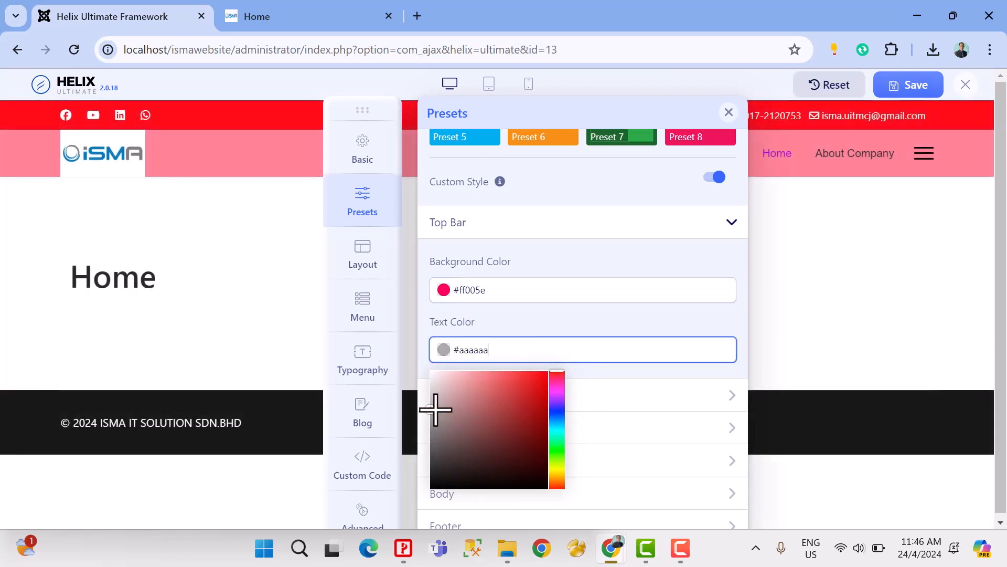
left_click_drag(435, 408, 473, 372)
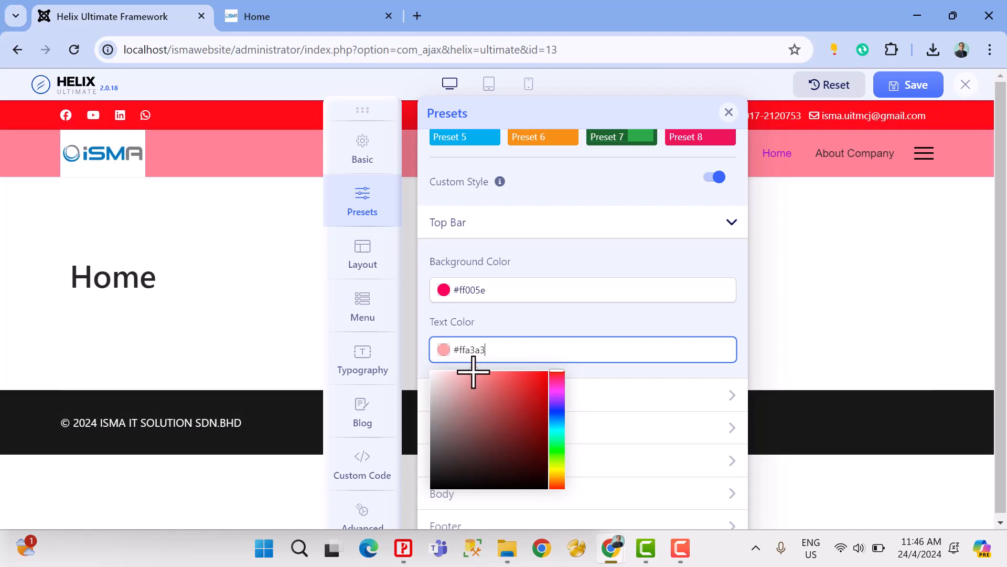
left_click(535, 325)
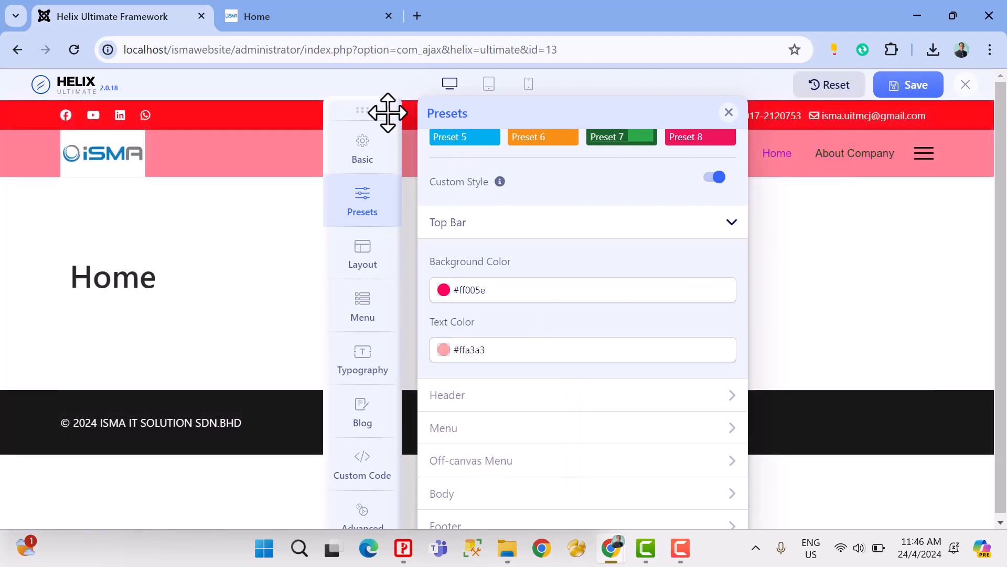
left_click_drag(388, 112, 326, 162)
left_click(417, 190)
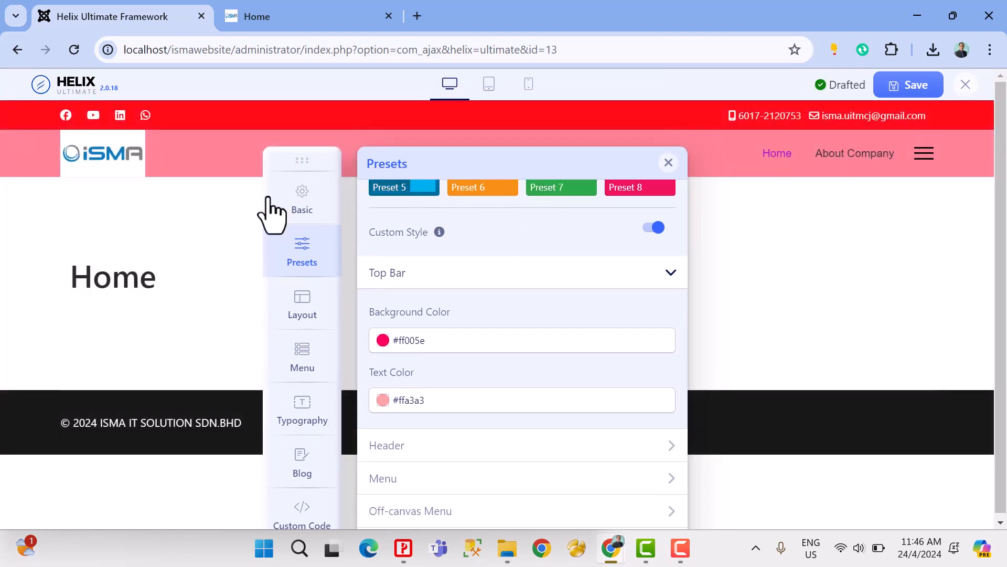
Step: Set the Top Bar text colour to #1938ff and save the template settings
left_click(441, 400)
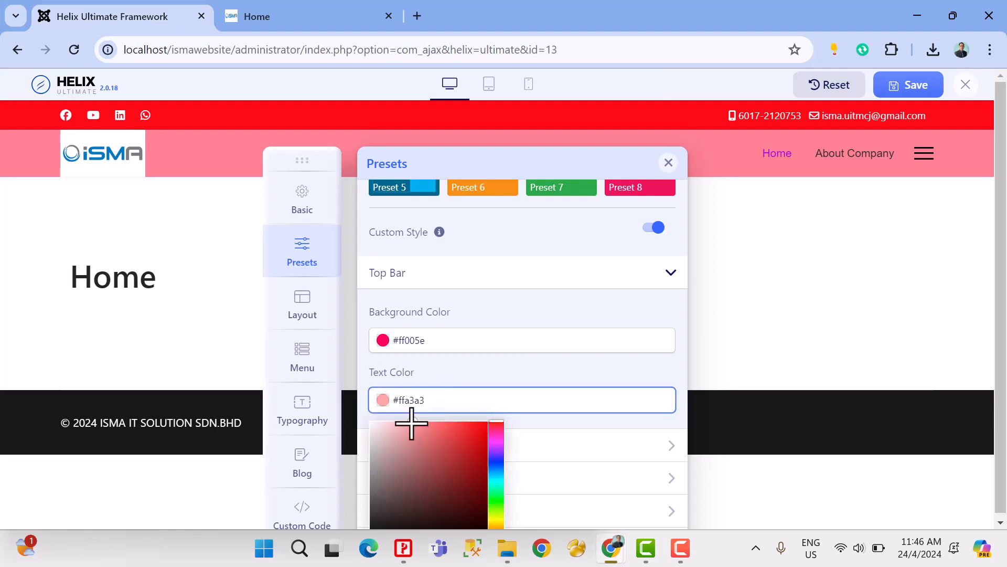
left_click_drag(412, 423, 476, 422)
left_click(494, 463)
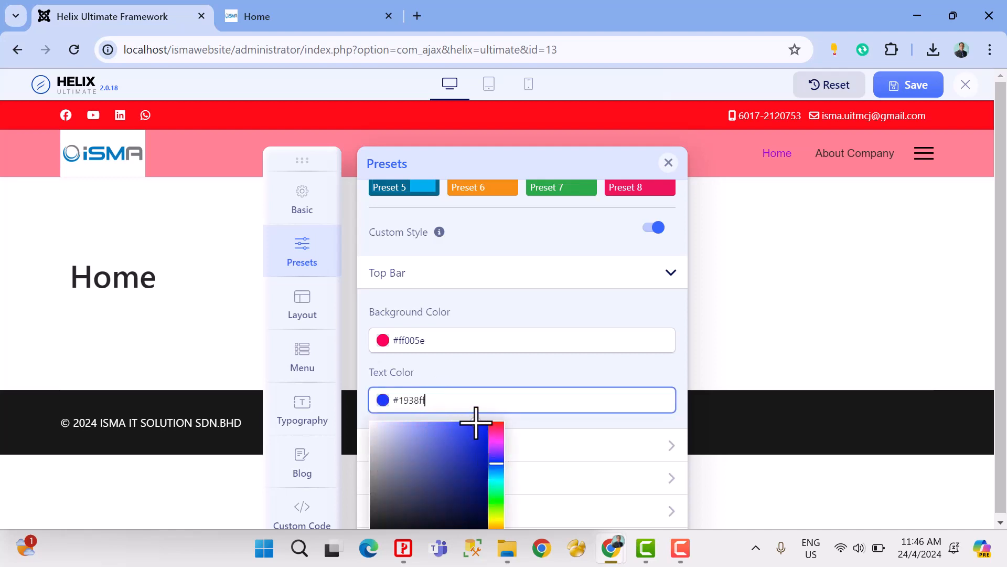
left_click(489, 375)
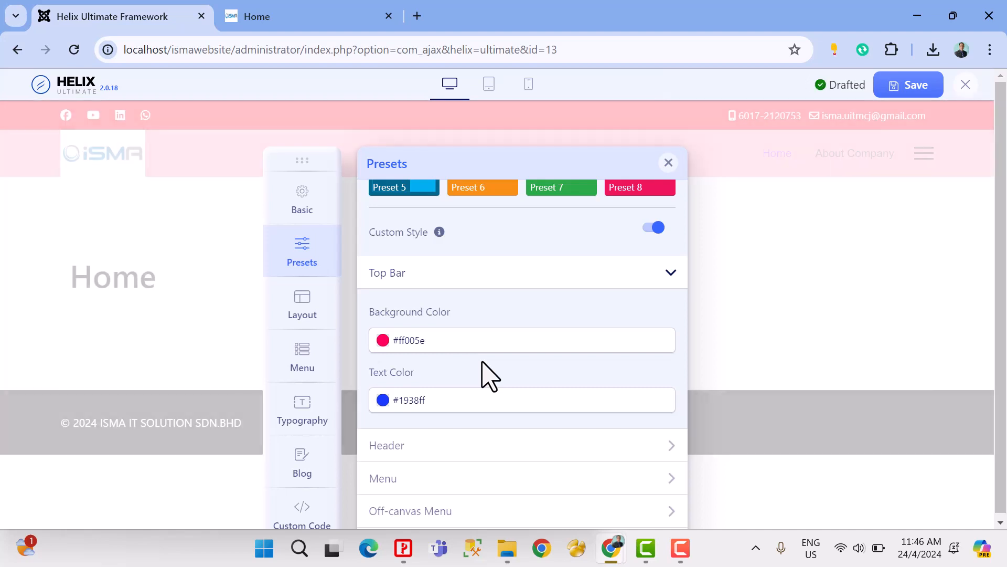
left_click(887, 89)
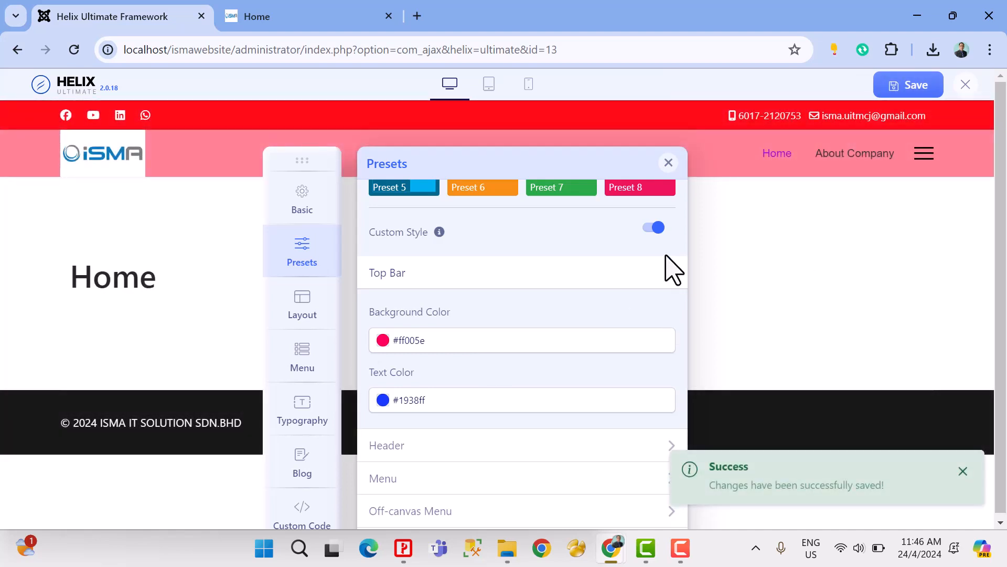
Step: Select Preset 1, and switch Custom Style off and back on to compare the preset with the custom colours
scroll(608, 301, "up", 3)
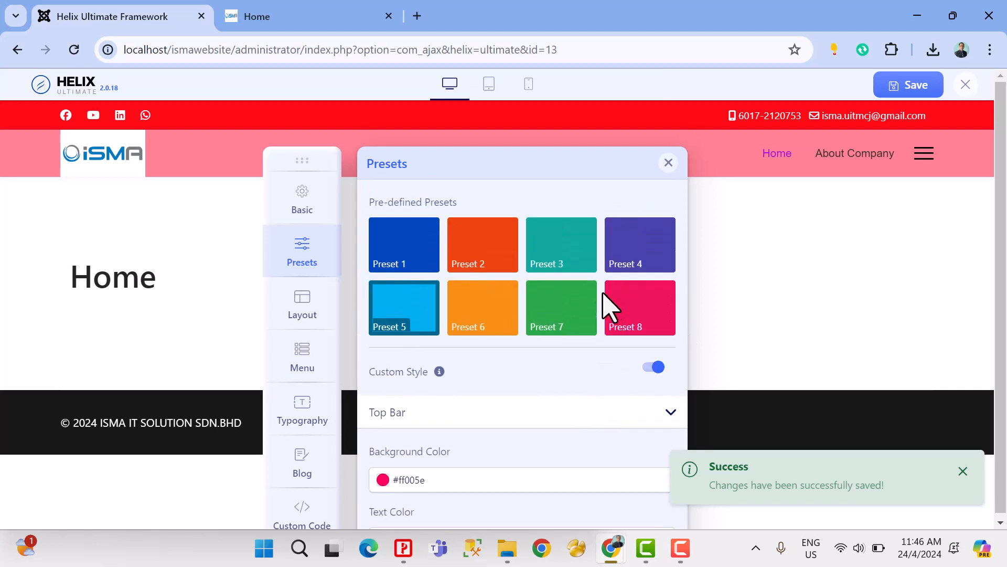
left_click(417, 265)
scroll(530, 306, "down", 3)
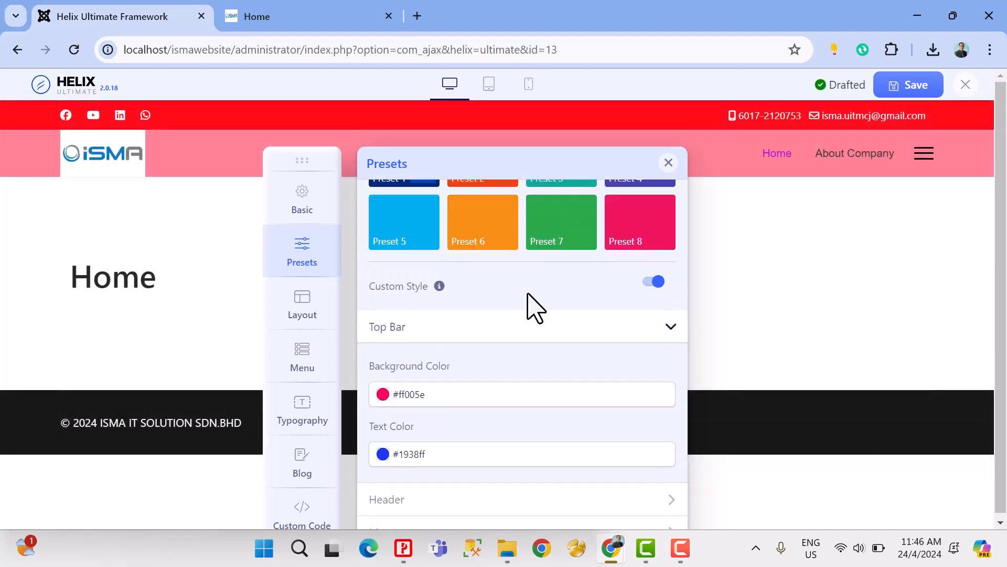
left_click(653, 227)
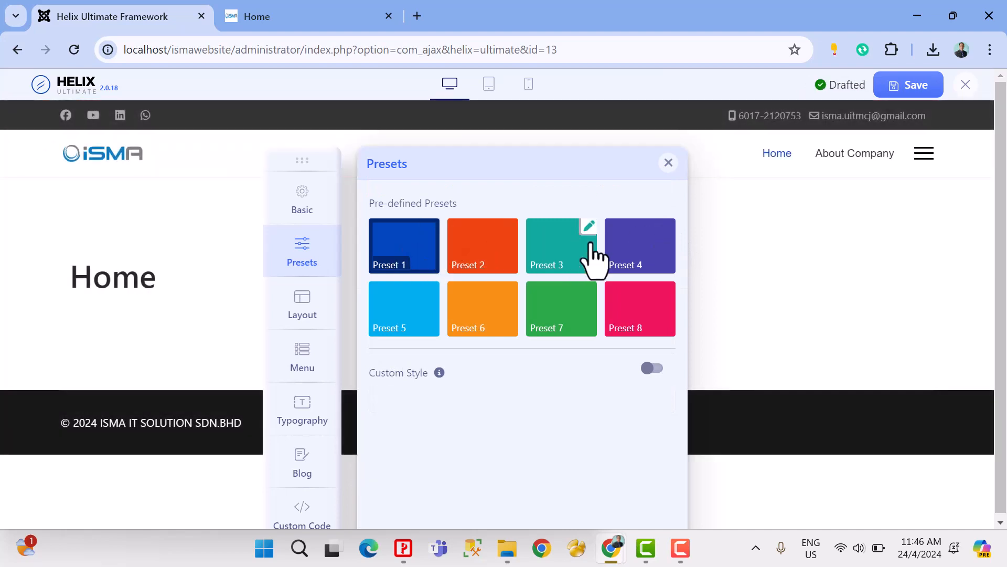
left_click(653, 368)
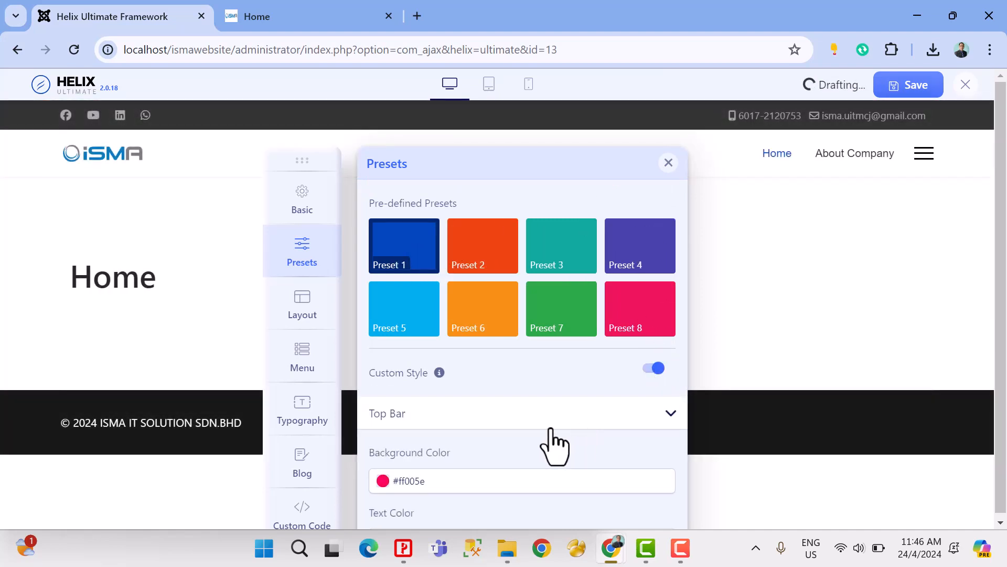
scroll(504, 414, "down", 3)
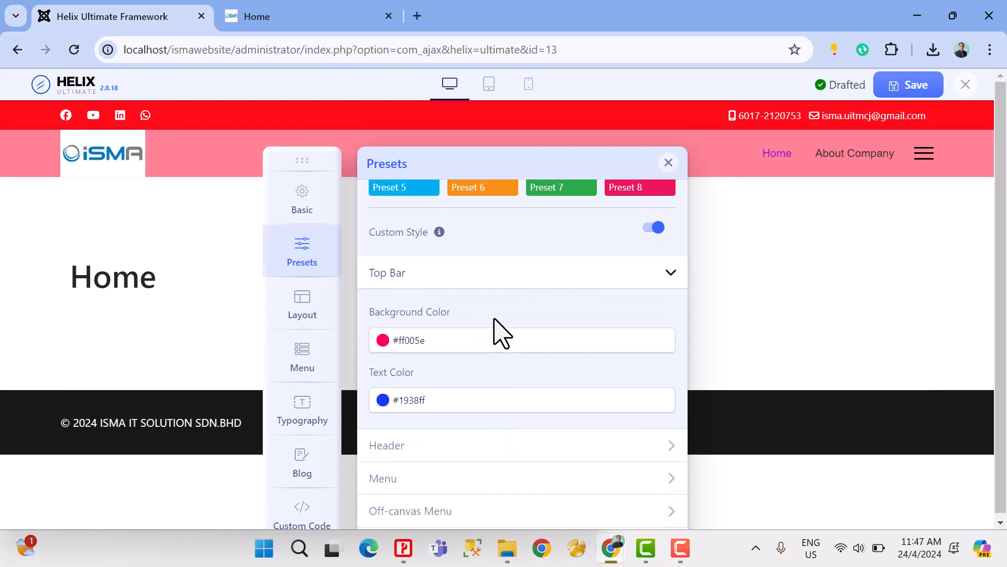
Step: Save the template settings and reload the site's Home page to check the colours on the live site
left_click(442, 398)
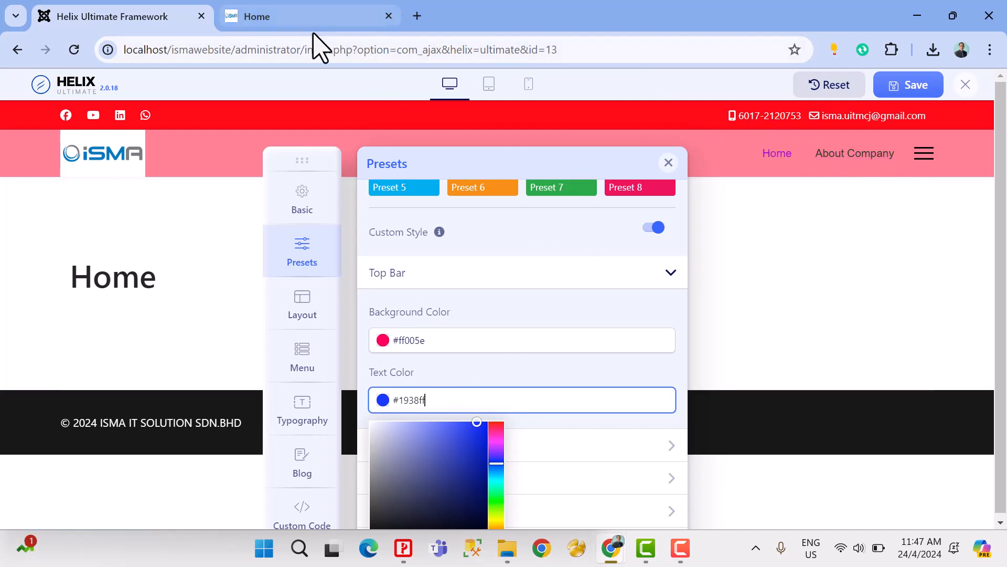
left_click(892, 100)
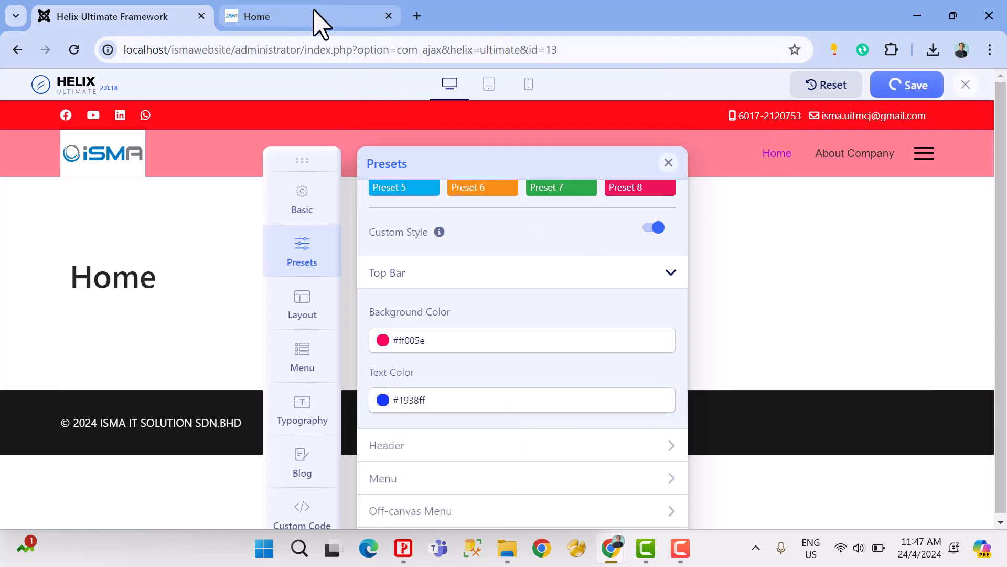
left_click(315, 20)
left_click(74, 49)
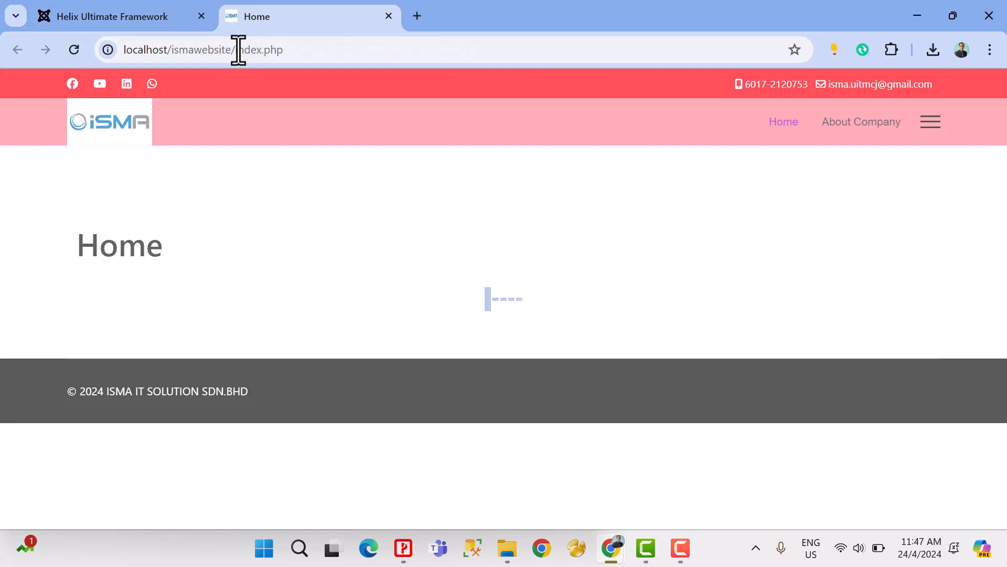
left_click(238, 50)
key("ctrl+c")
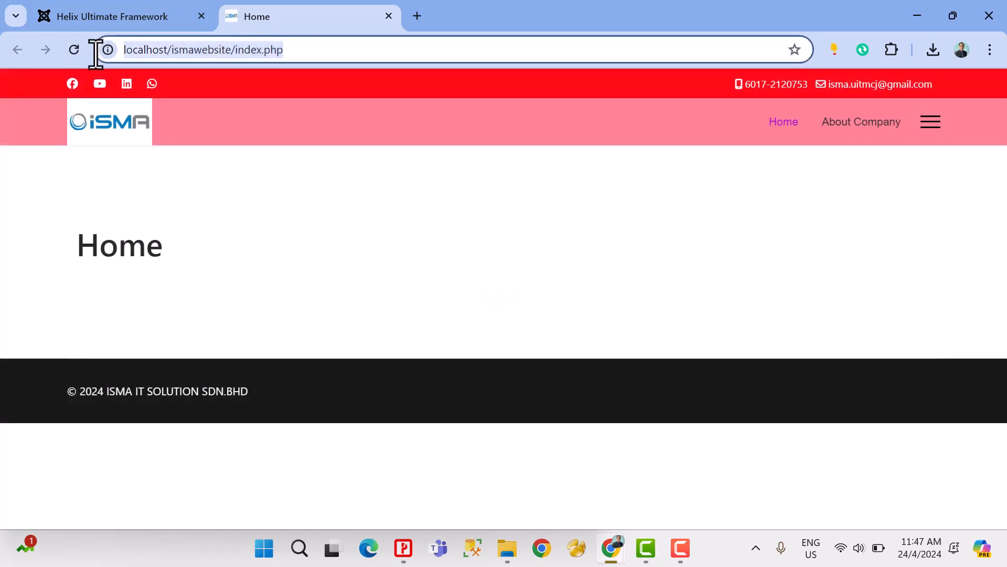
Step: Switch to Microsoft Edge and open localhost/ismawebsite/index.php to check the saved colours, closing the extra tab
left_click(377, 555)
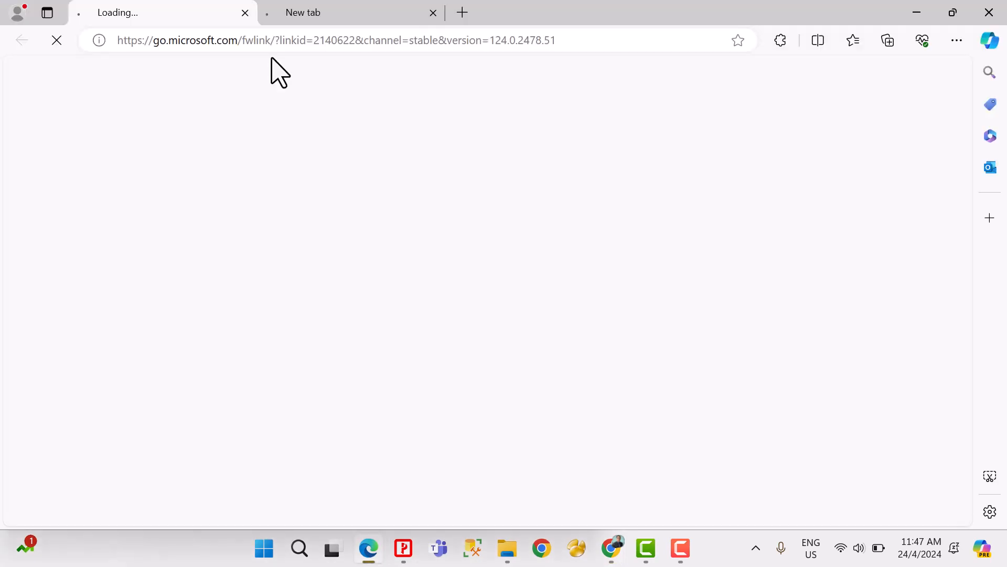
left_click(255, 49)
key("ctrl+v")
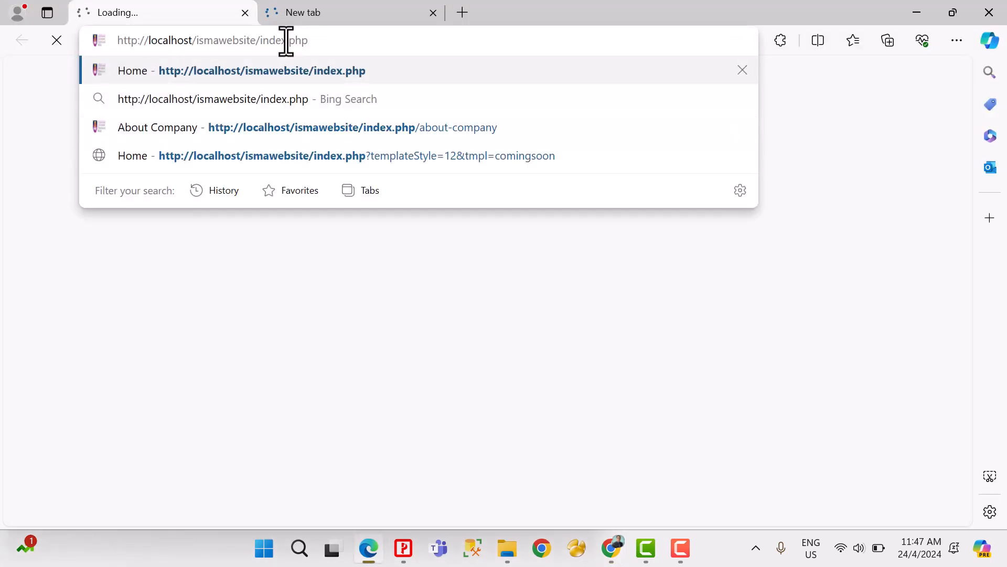
key("Return")
left_click(433, 12)
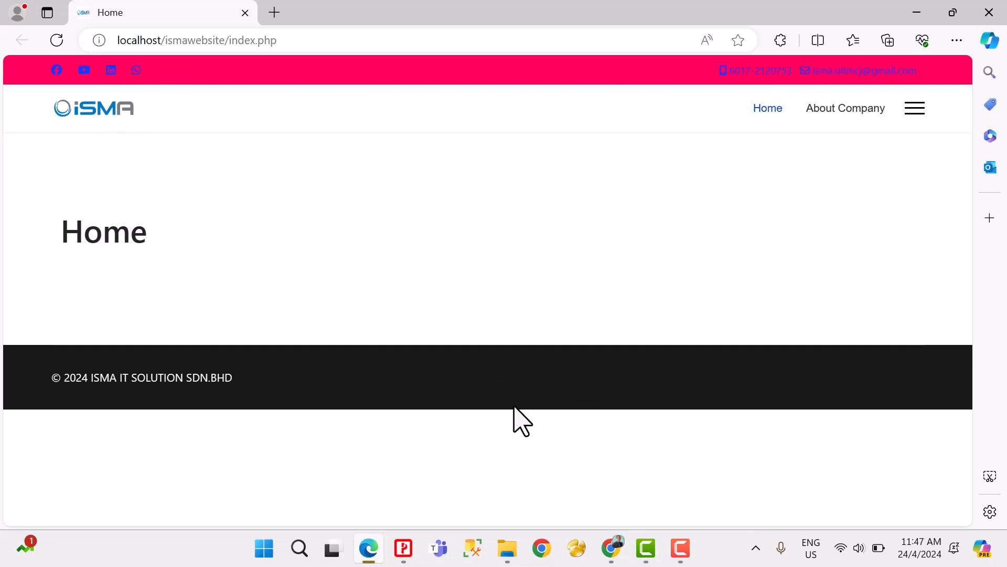
Step: Return to the Helix Ultimate options in Chrome, set the Top Bar text colour to #0022ff and expand the Header colour settings
mouse_move(603, 548)
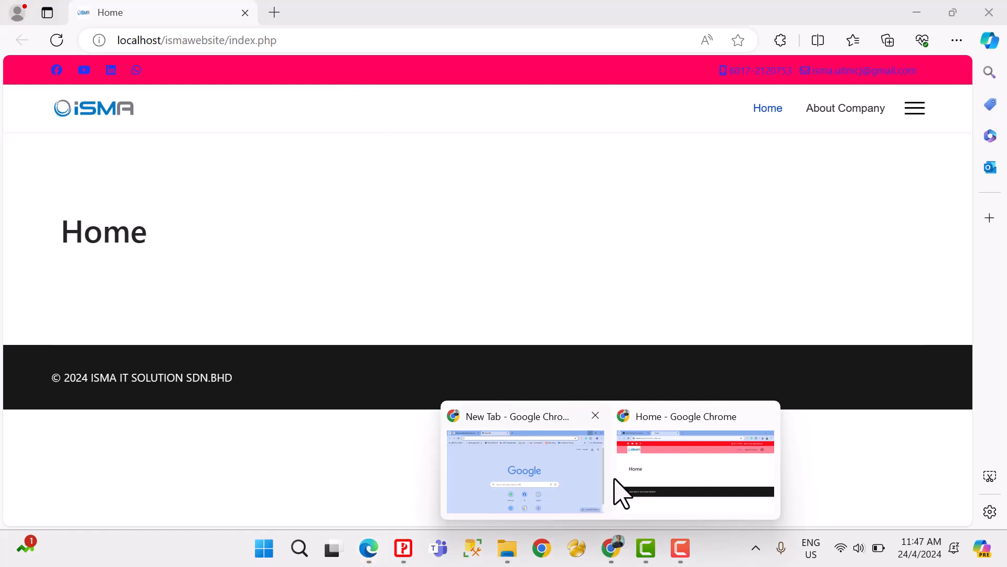
left_click(627, 475)
left_click(133, 11)
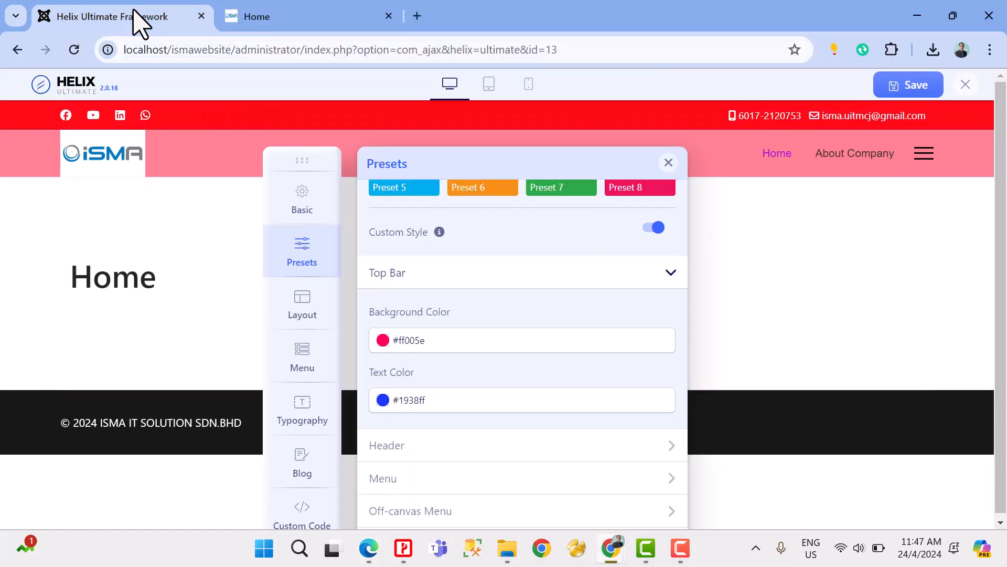
scroll(511, 286, "up", 3)
scroll(514, 286, "down", 3)
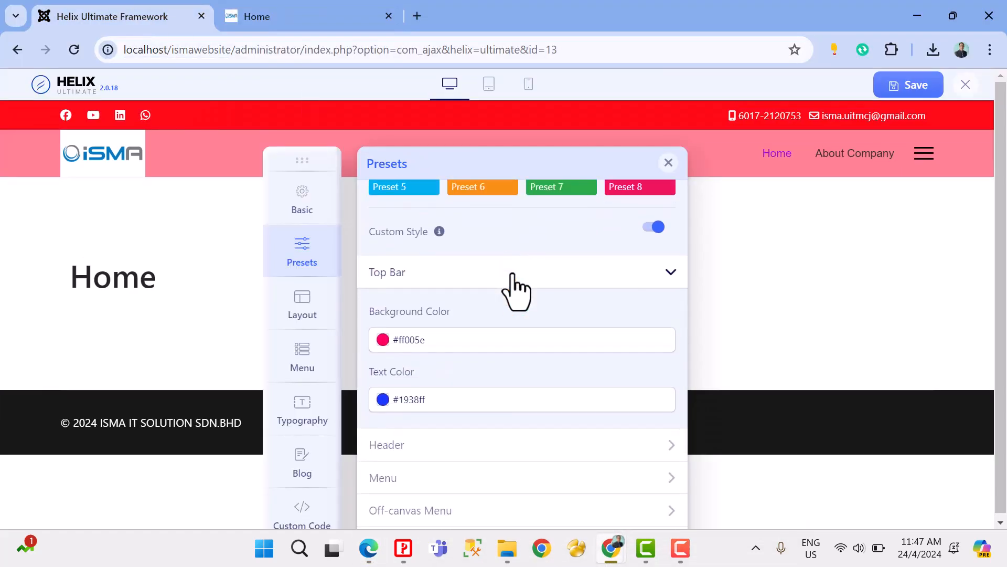
left_click(452, 338)
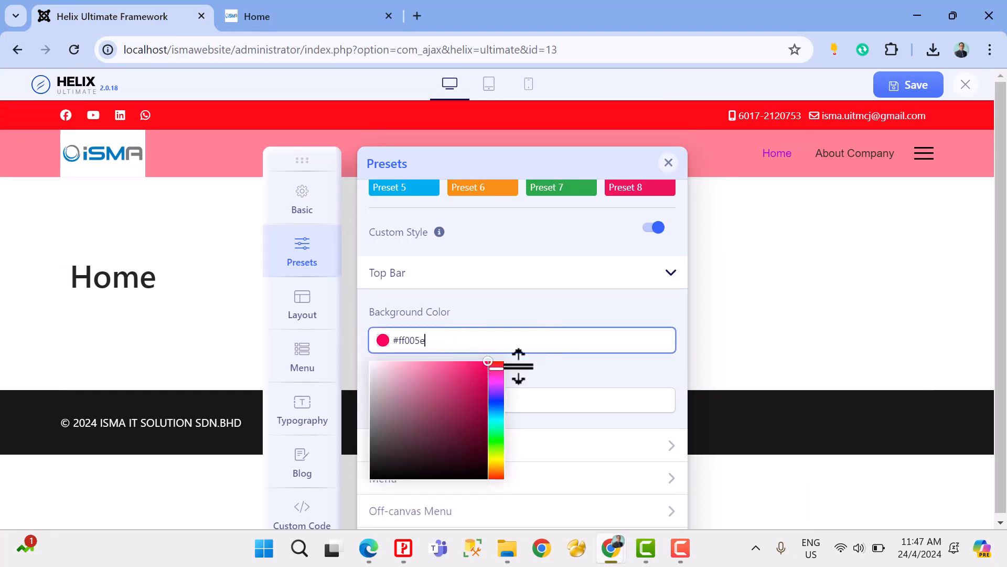
left_click(446, 403)
left_click(369, 423)
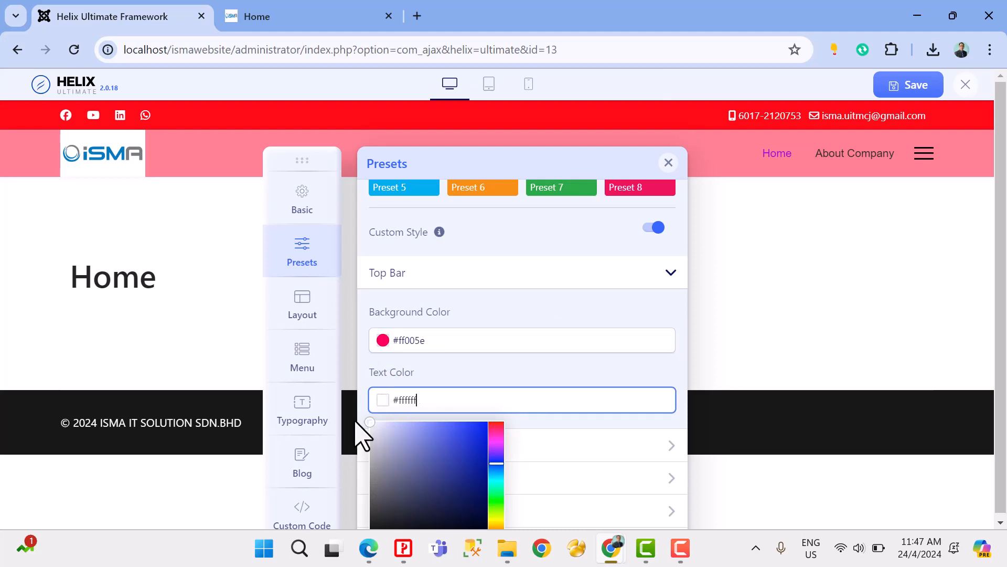
left_click_drag(356, 422, 598, 241)
left_click(598, 240)
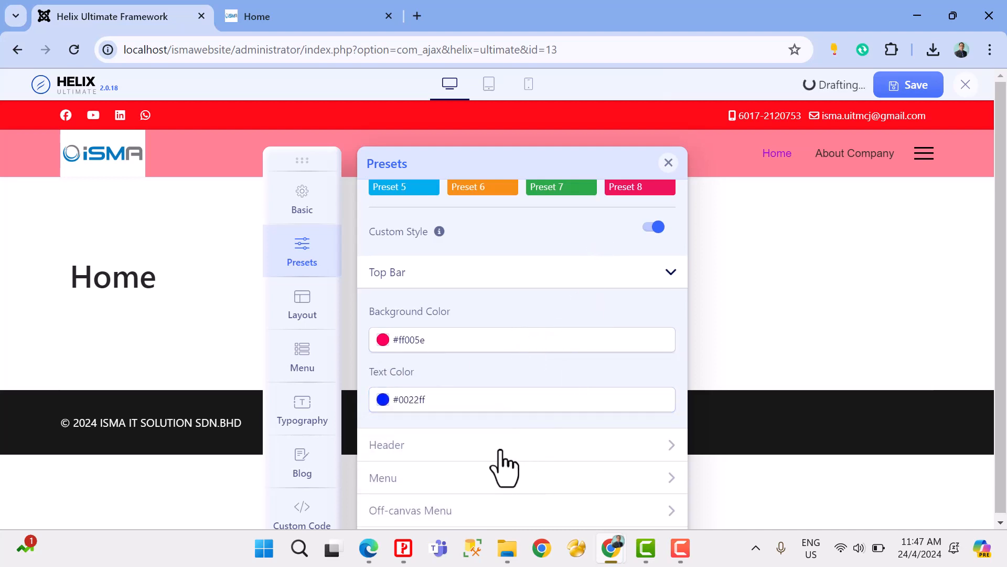
left_click(395, 451)
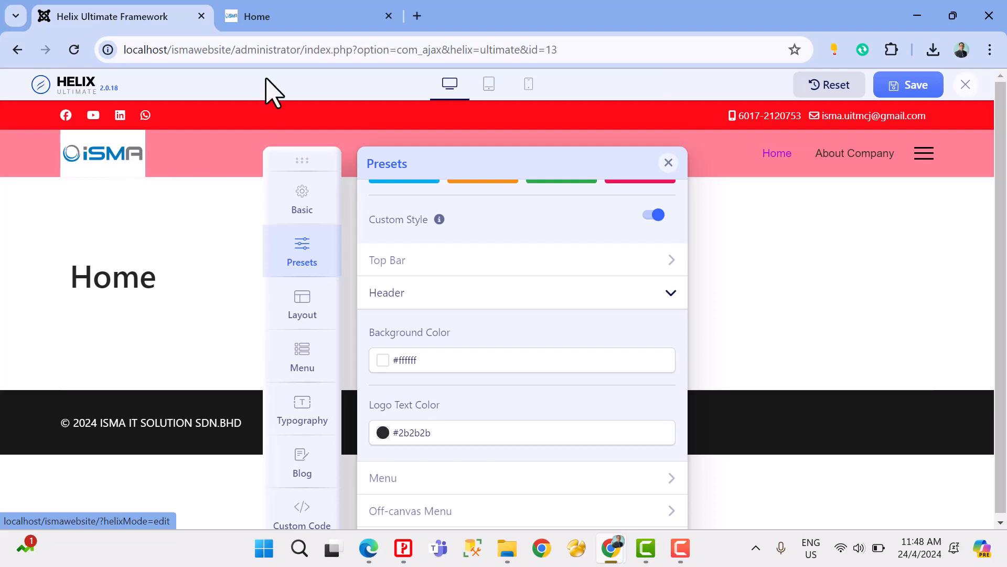
Step: Search the web for bgremove in a new tab and open the remove.bg website
left_click(418, 17)
type("bg")
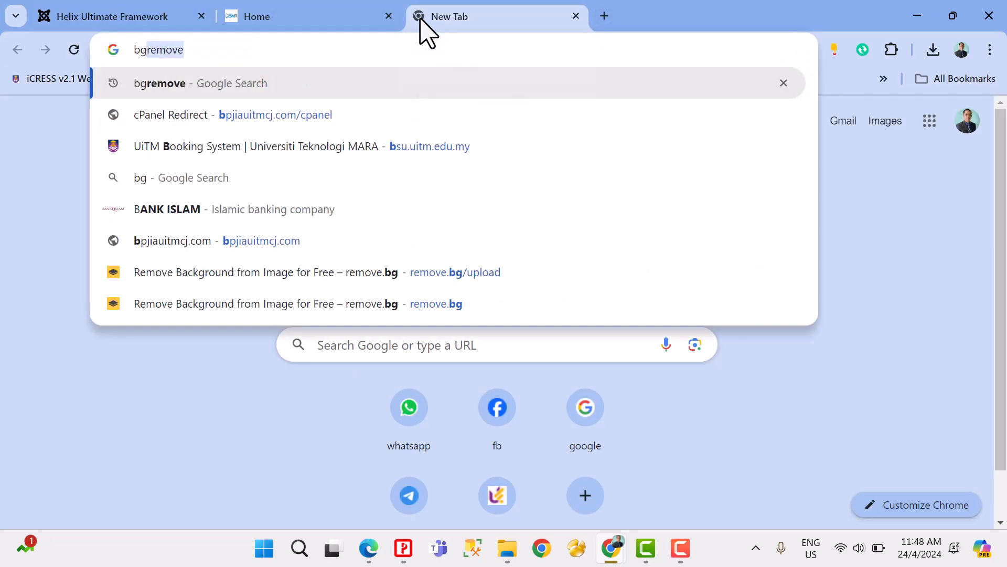
key("Return")
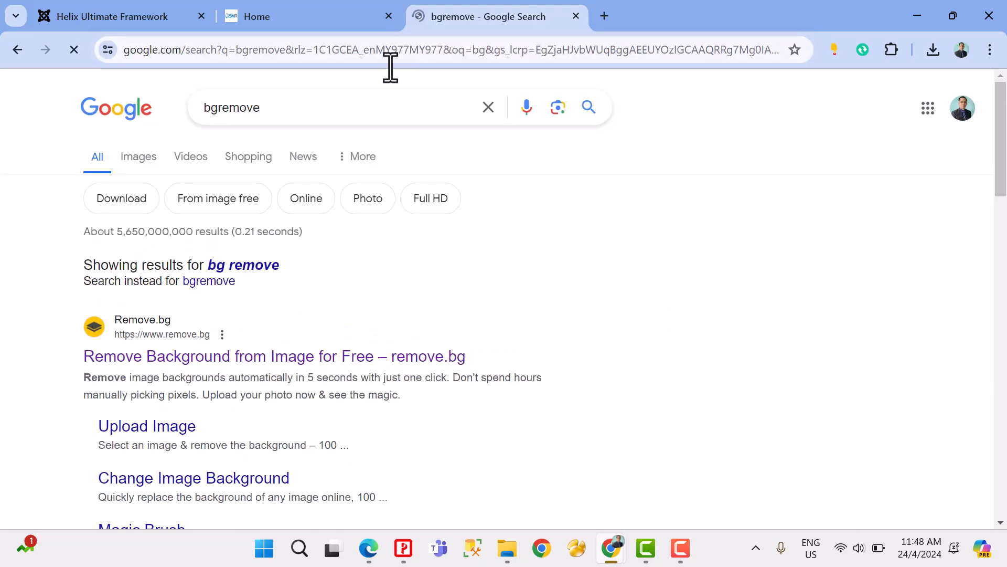
left_click(198, 357)
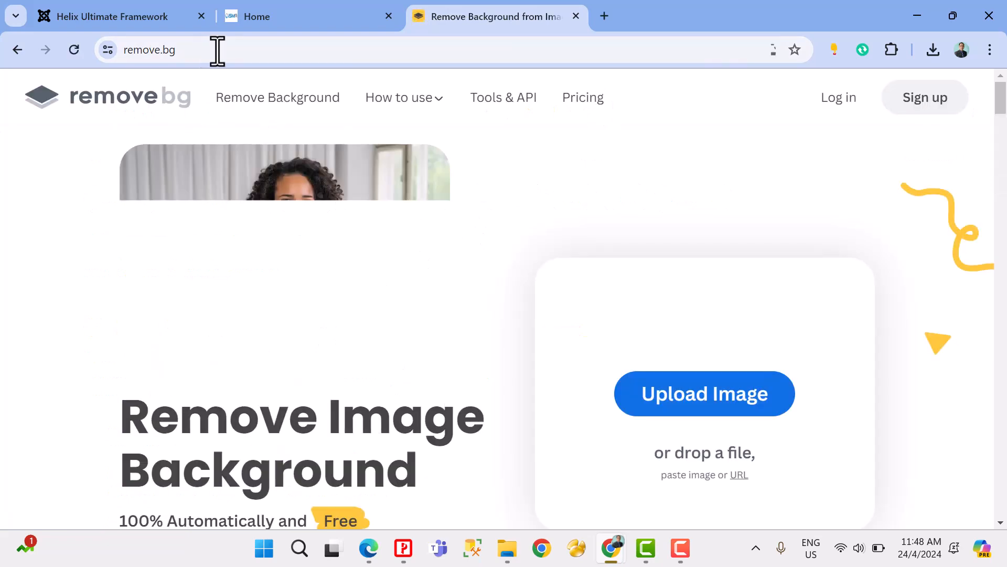
Step: Upload the logo image from the Lab Exe folder to remove.bg for background removal
left_click(687, 391)
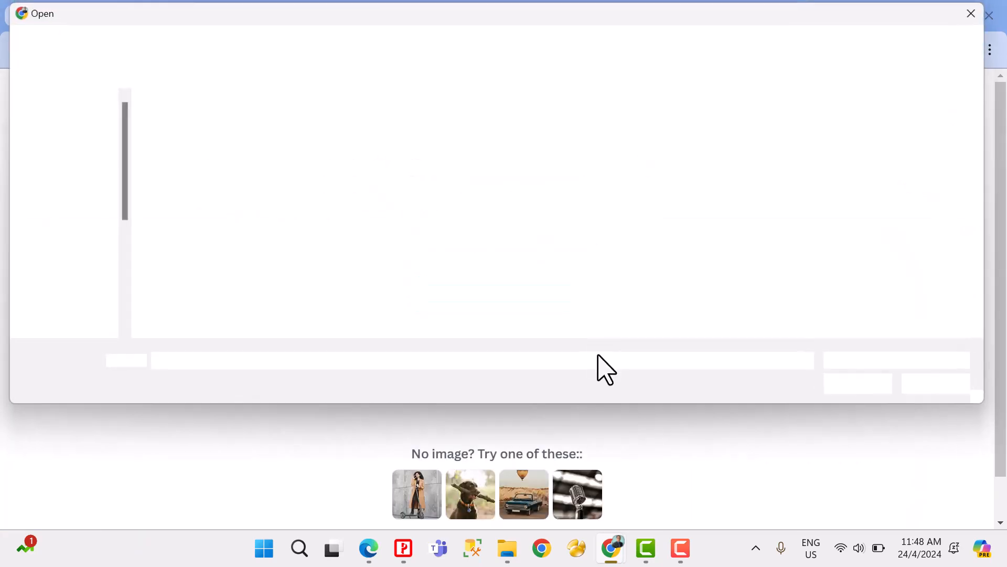
left_click(587, 152)
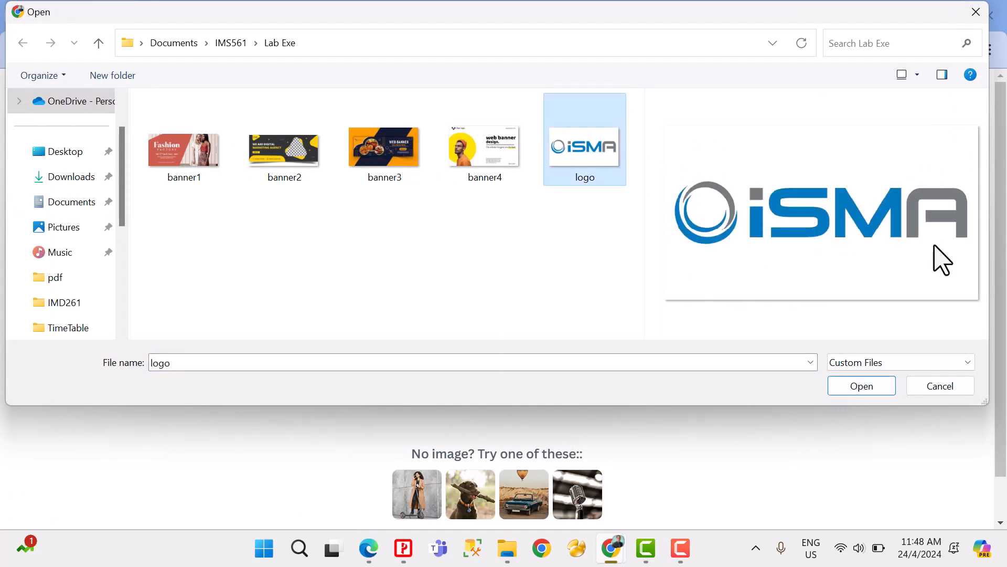
left_click(865, 388)
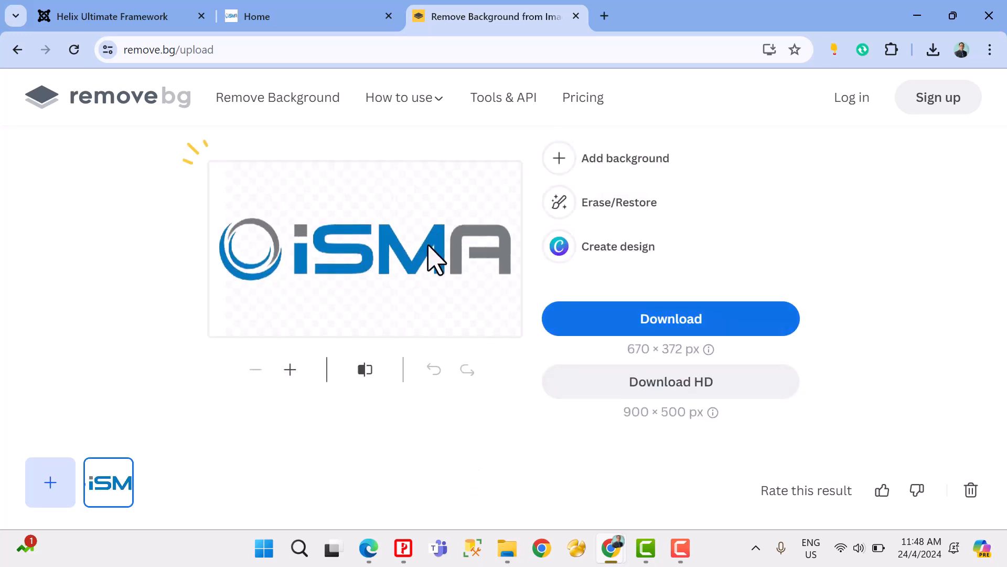
Step: Download the background-free logo as a PNG named transparentlogo into the Lab Exe folder and close the remove.bg tab
left_click(623, 326)
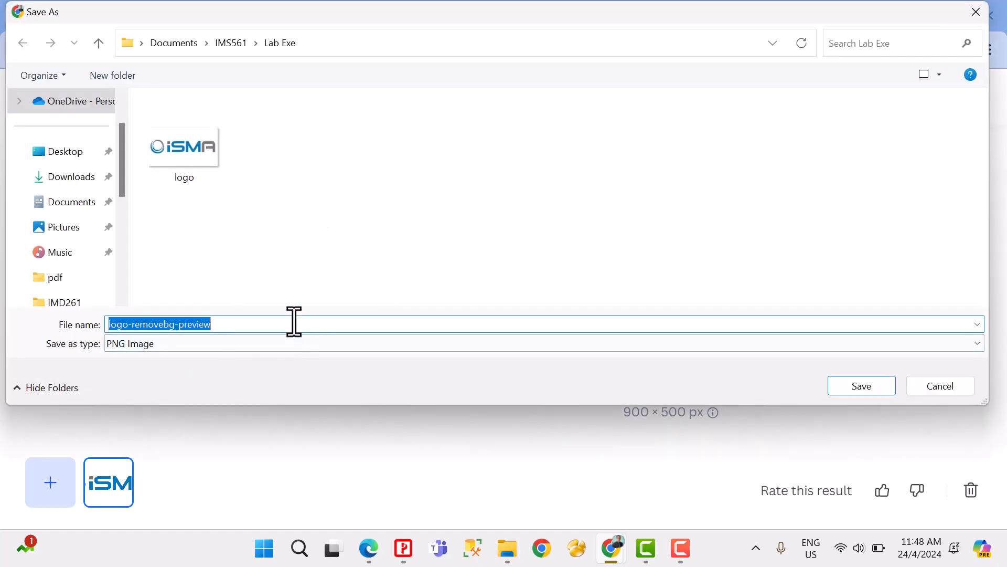
type("logo")
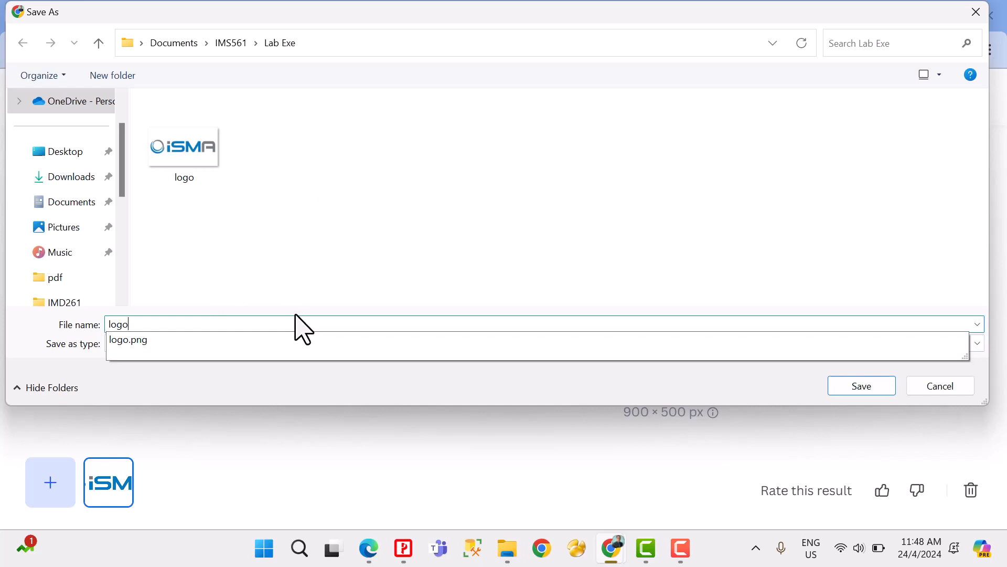
key("BackSpace")
key("BackSpace")
key("BackSpace")
key("BackSpace")
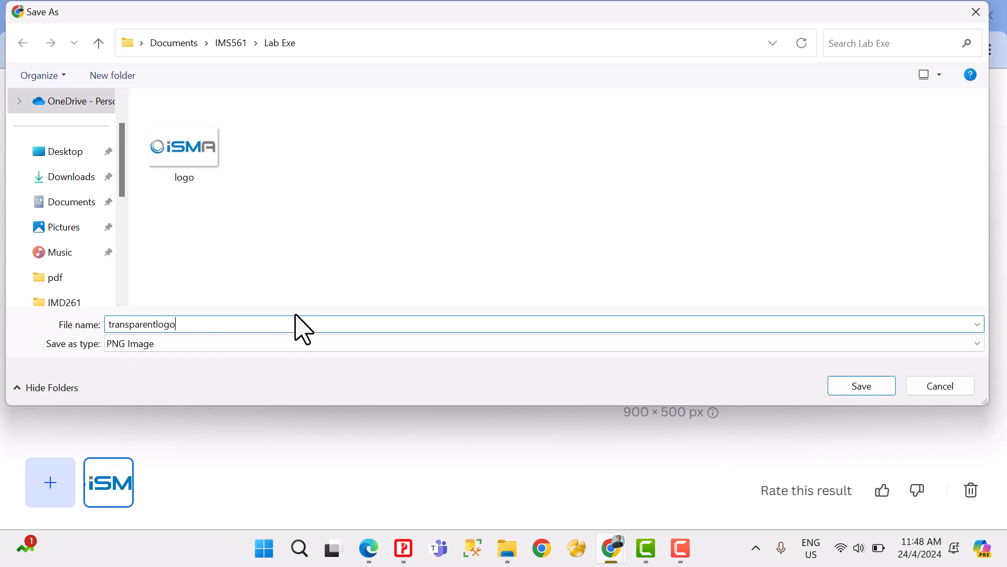
key("Return")
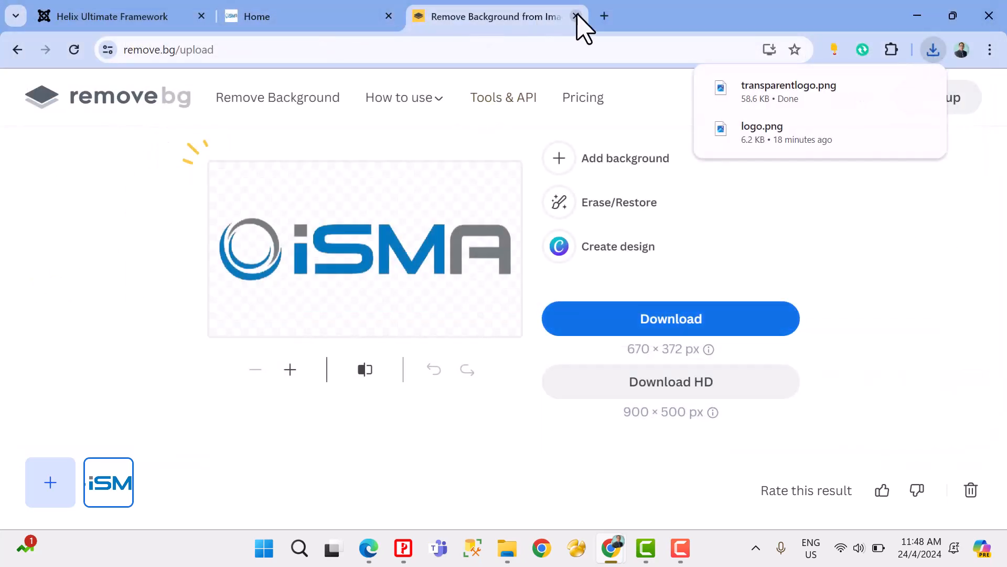
left_click(576, 17)
Step: Upload transparentlogo from the Lab Exe folder to the image library through the Basic Logo settings
left_click(308, 202)
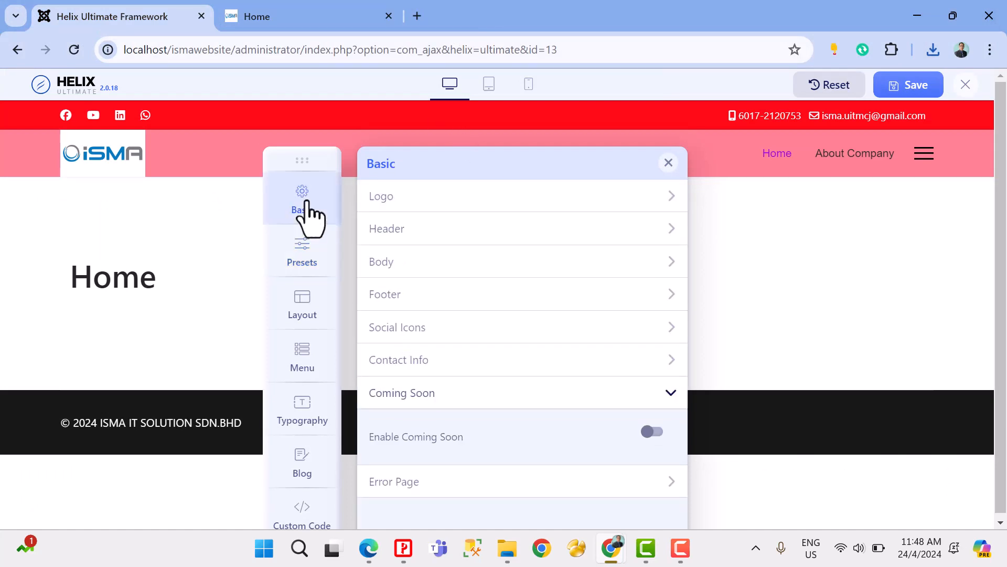
left_click(383, 202)
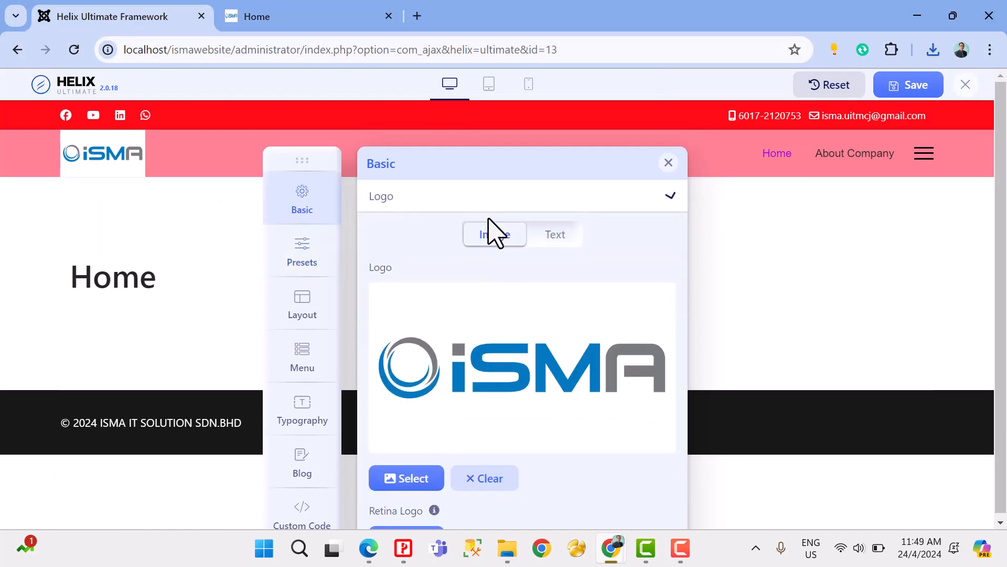
scroll(524, 311, "down", 1)
scroll(522, 303, "up", 1)
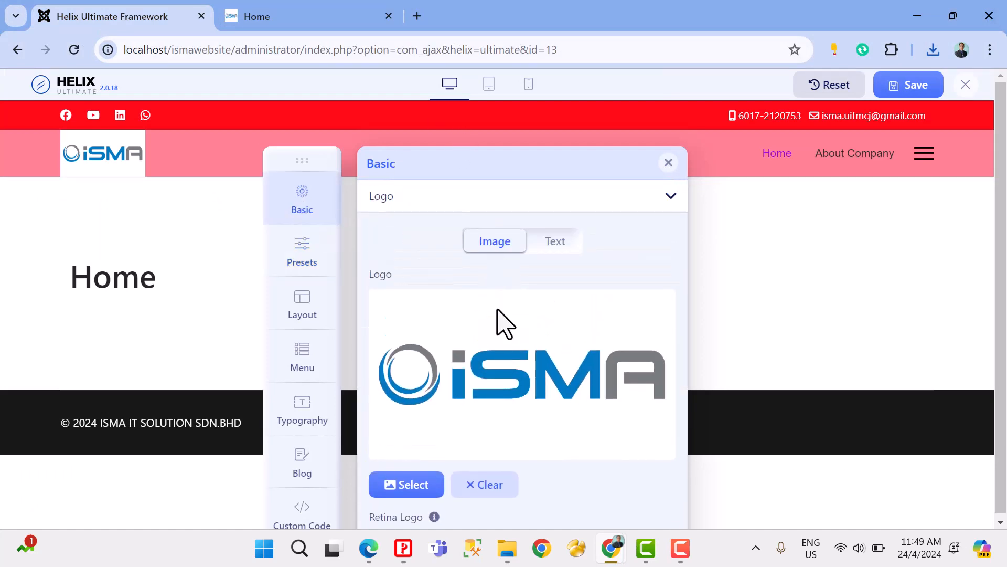
left_click(394, 484)
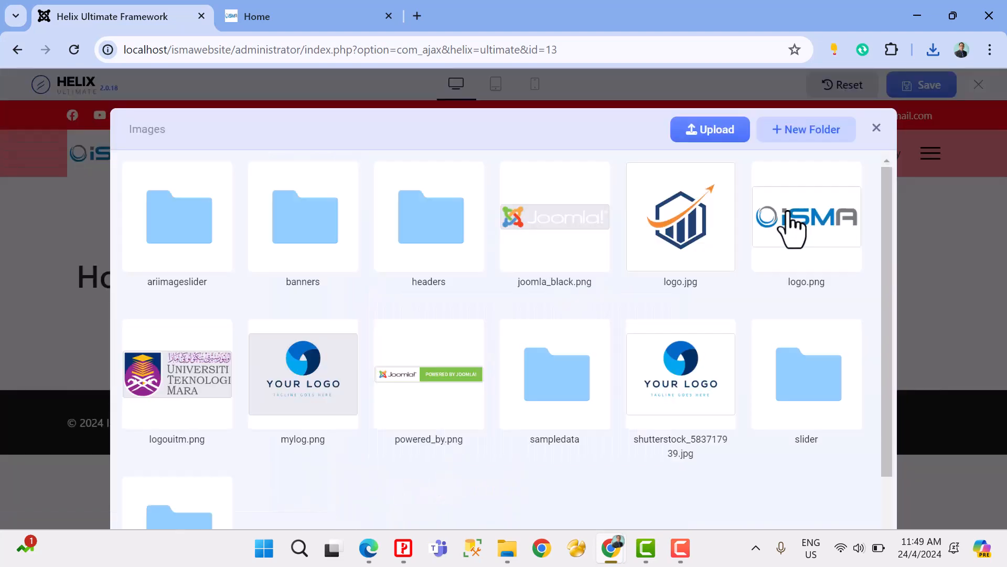
left_click(722, 137)
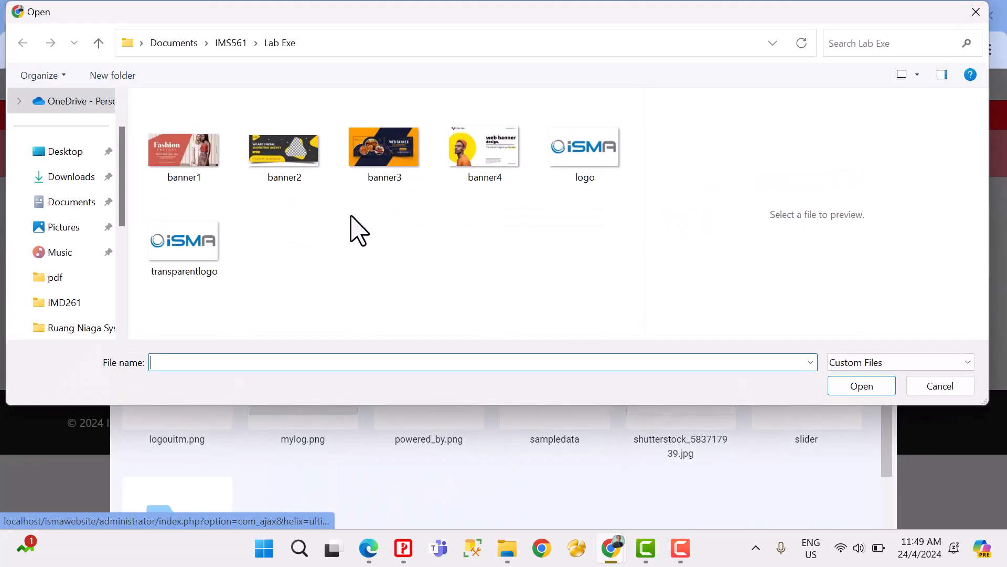
left_click(198, 265)
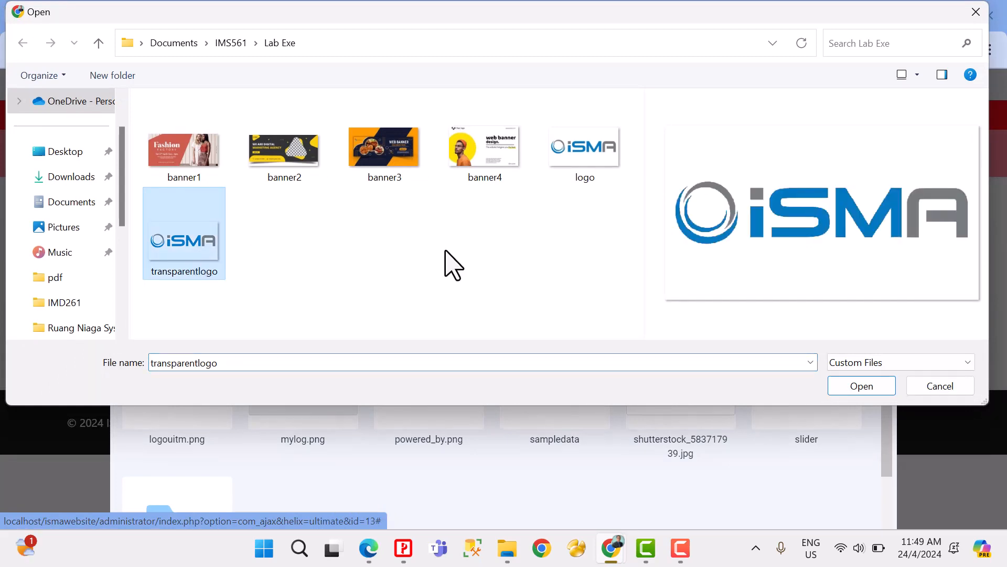
left_click(861, 386)
Step: Choose transparentlogo.png from the image library as the site's main logo
scroll(650, 436, "down", 1)
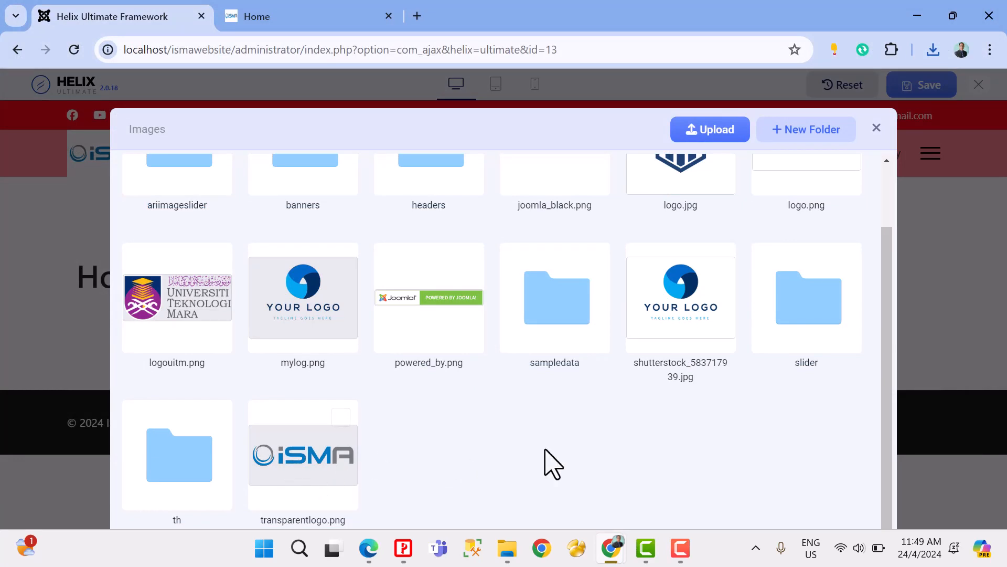
scroll(593, 459, "up", 2)
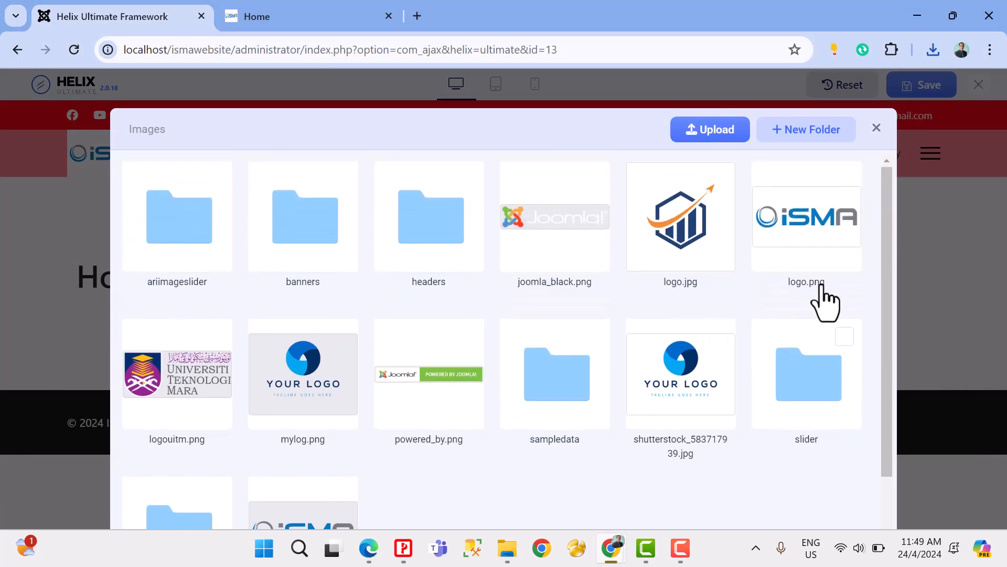
scroll(637, 348, "down", 2)
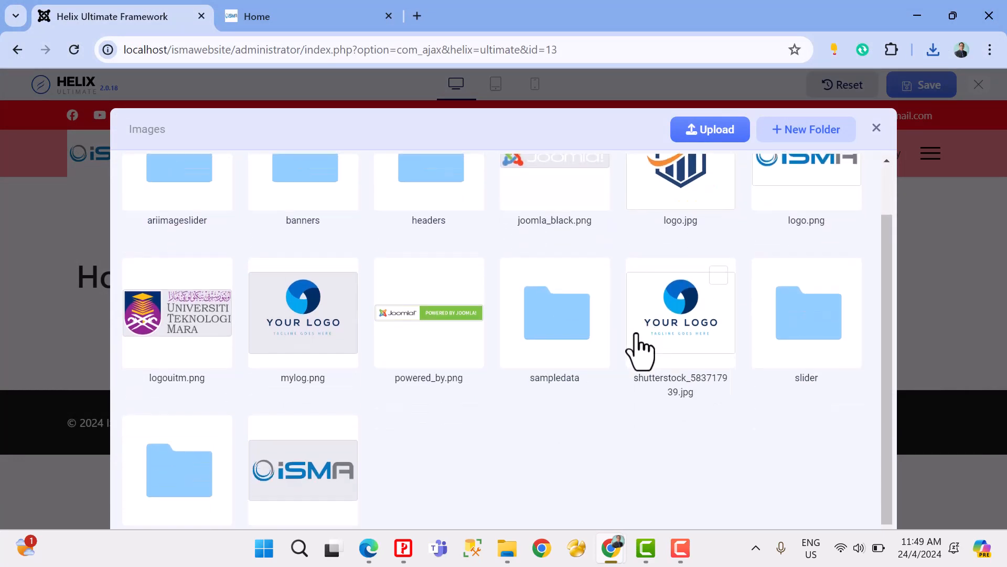
left_click(314, 462)
left_click(167, 137)
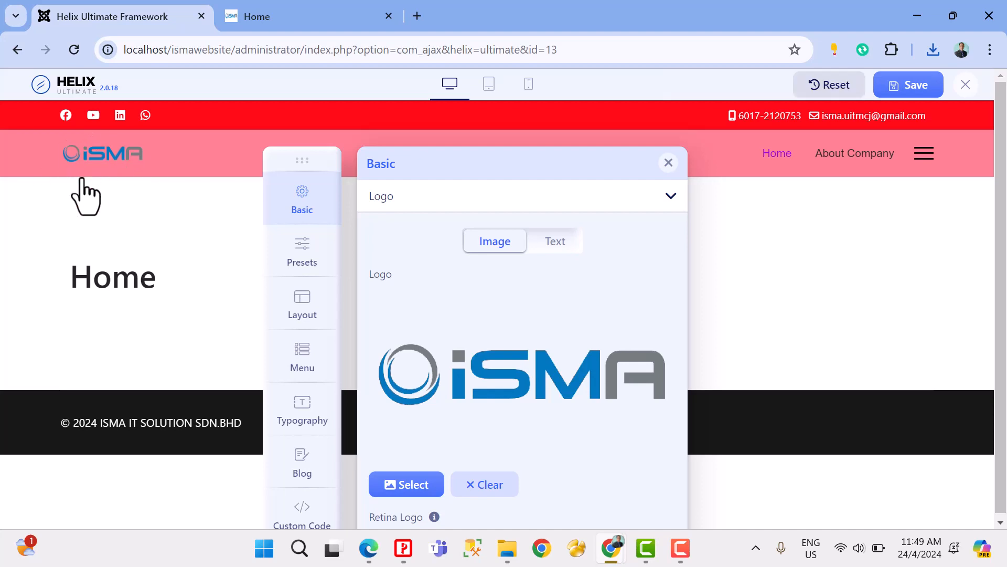
Step: Replace the Mobile Logo with transparentlogo.png from the image library
scroll(482, 378, "down", 5)
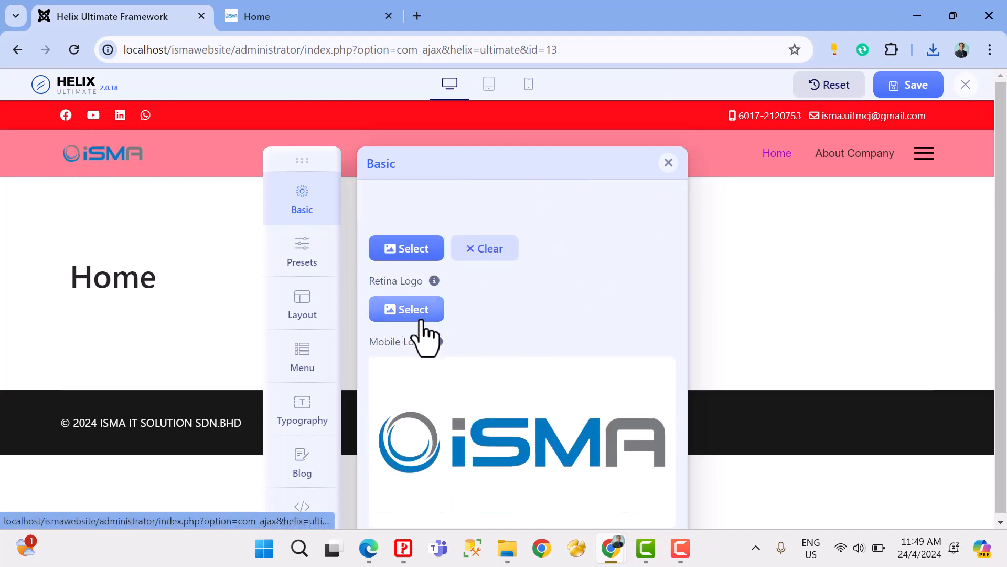
scroll(472, 371, "down", 3)
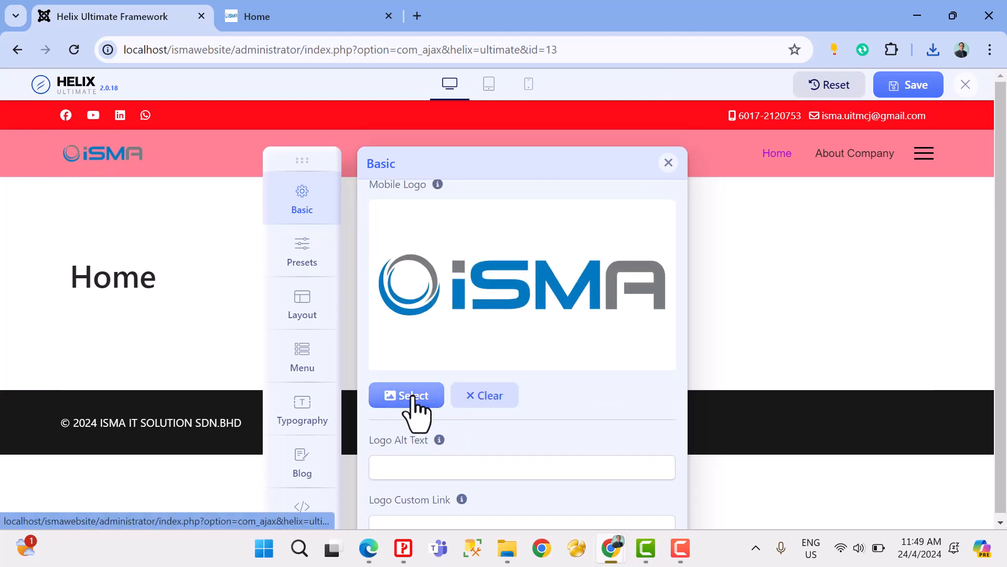
left_click(412, 399)
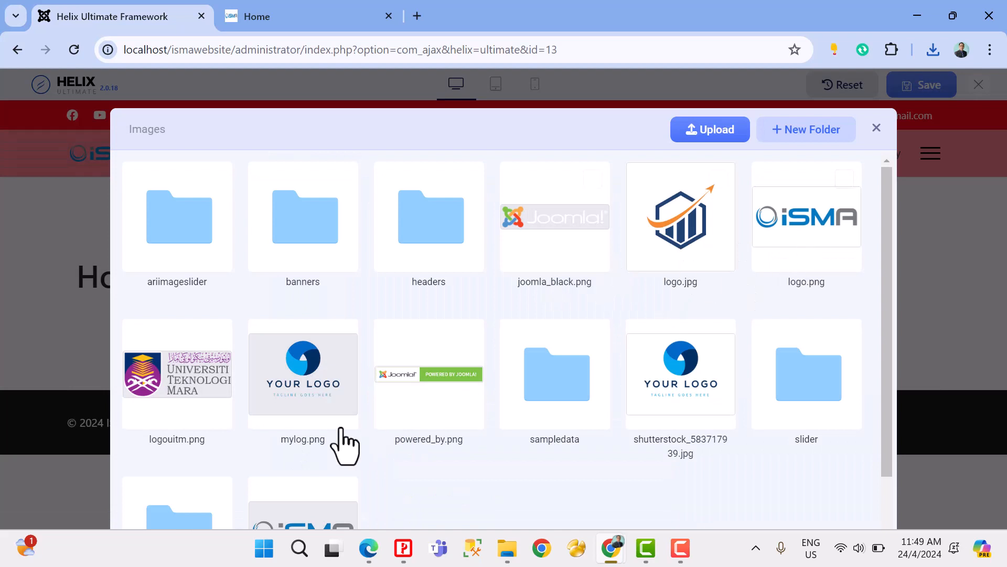
scroll(507, 379, "down", 1)
scroll(322, 438, "down", 1)
left_click(321, 439)
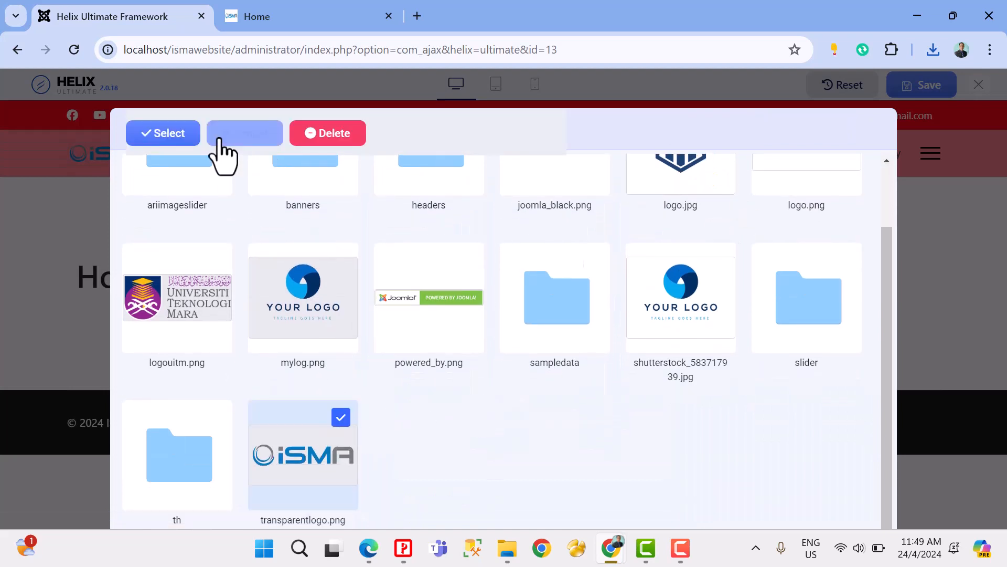
left_click(192, 130)
scroll(475, 269, "down", 3)
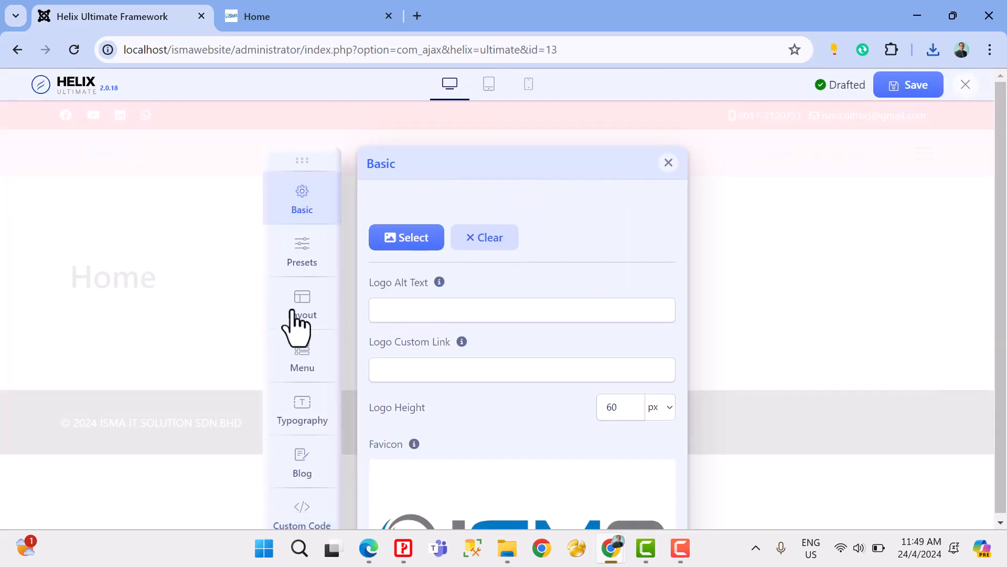
Step: Set the Header background color in the Presets custom style to #f72525 and save the template changes
left_click(303, 253)
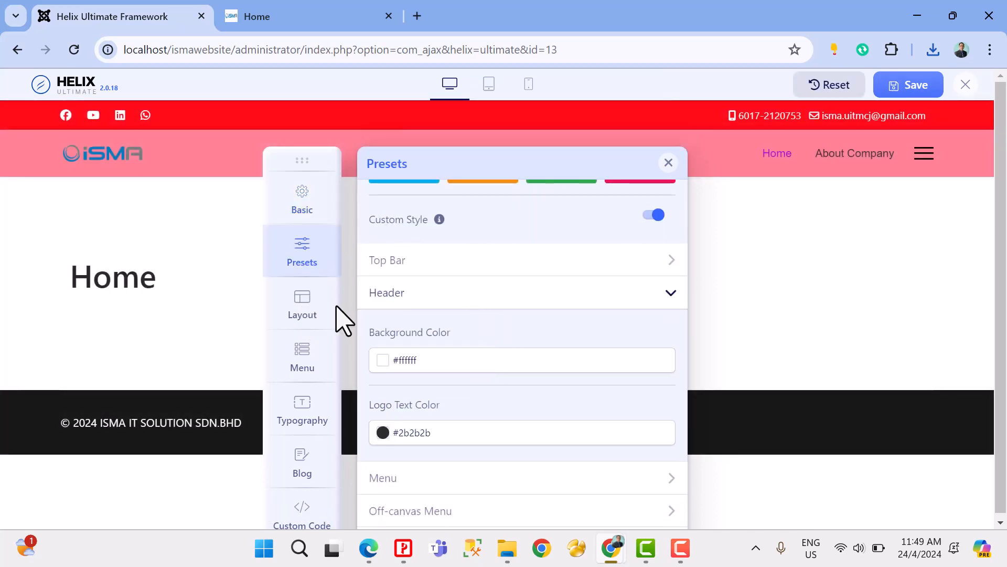
left_click(443, 361)
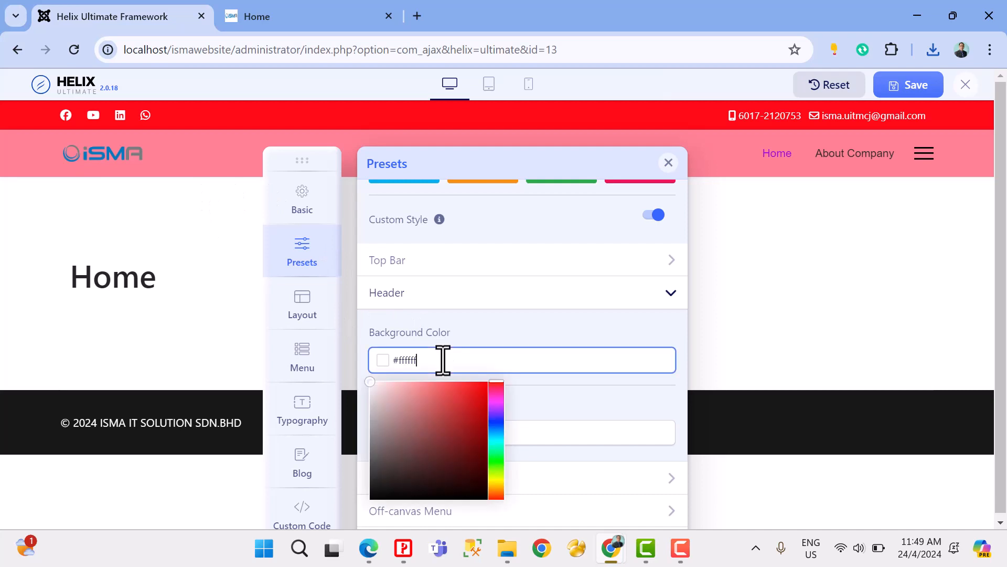
left_click(445, 293)
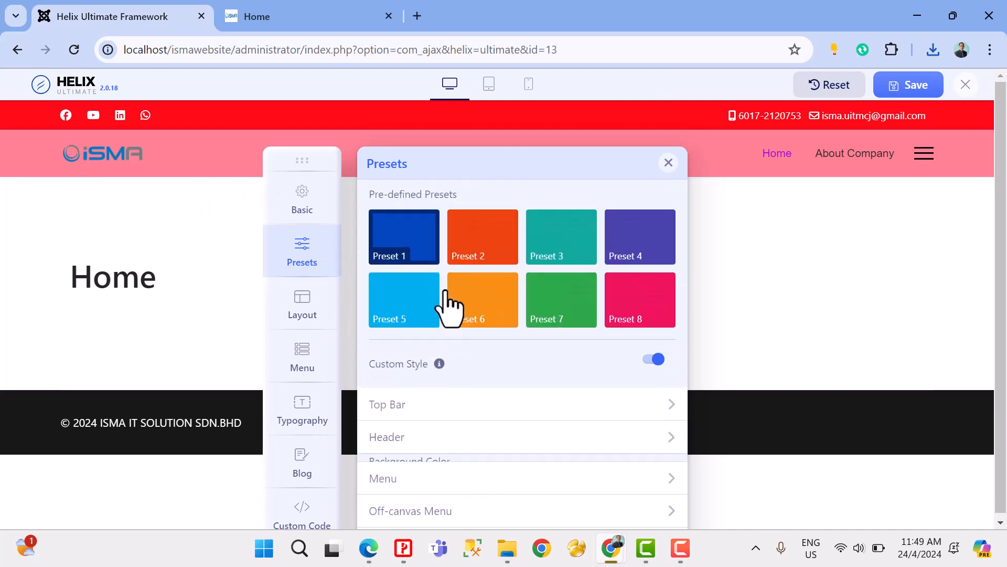
left_click(422, 479)
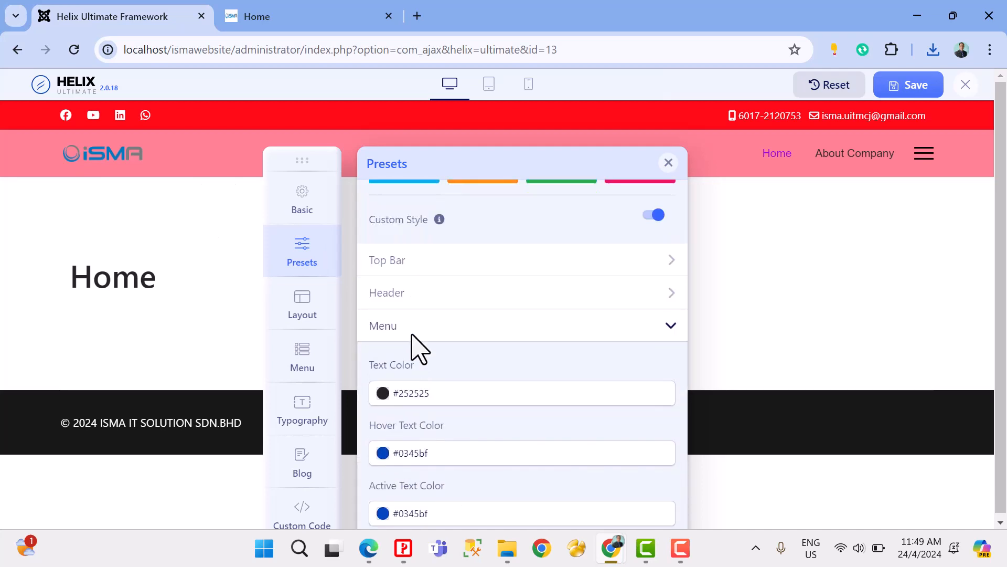
left_click(408, 292)
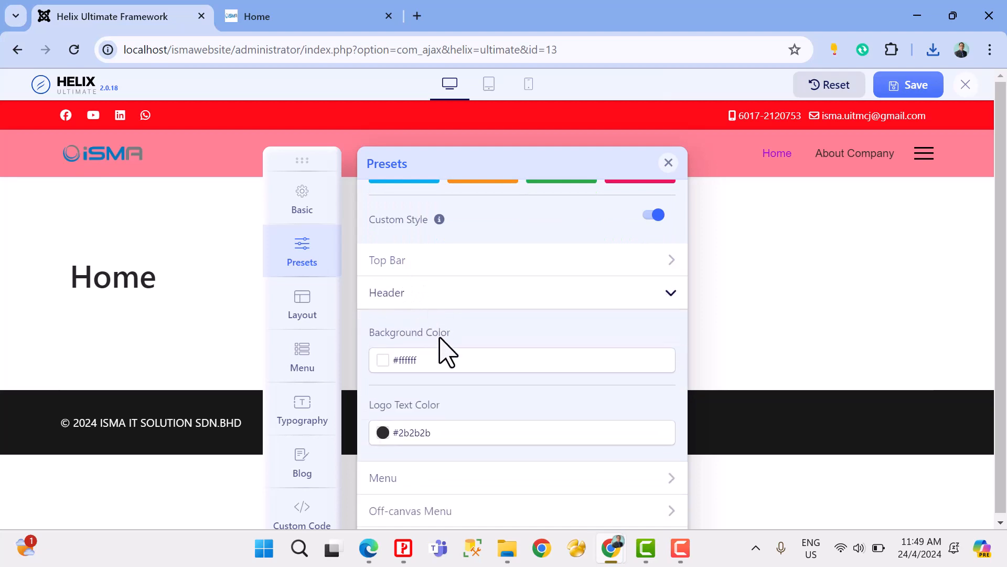
left_click(445, 360)
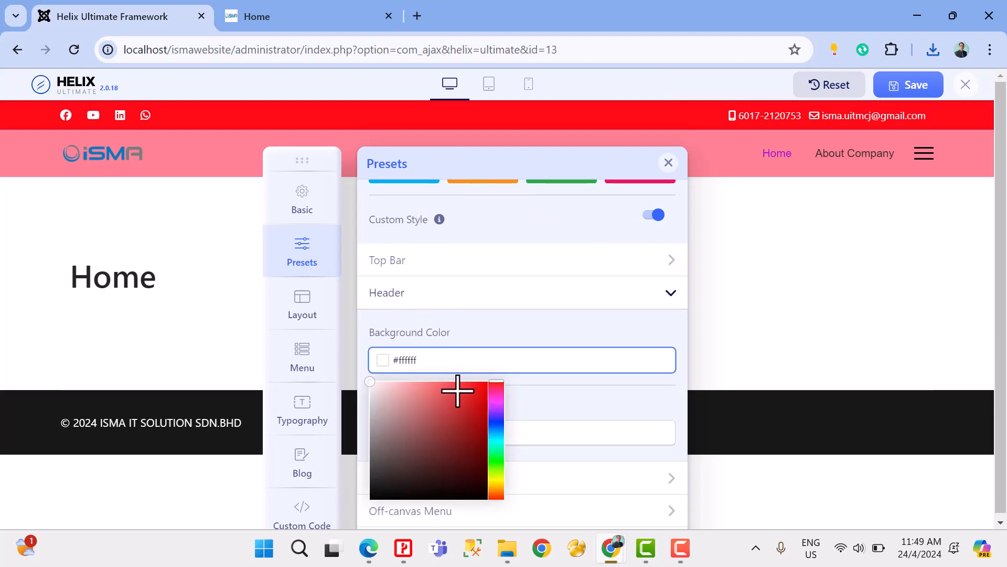
mouse_move(456, 389)
left_mouse_down()
mouse_move(483, 393)
mouse_move(473, 388)
left_mouse_up()
left_click(486, 317)
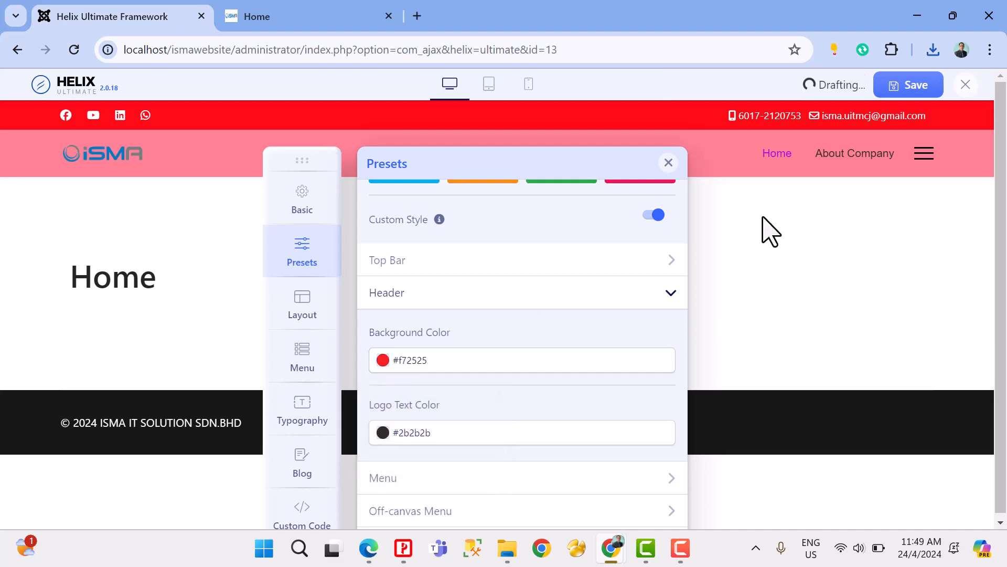
left_click(912, 87)
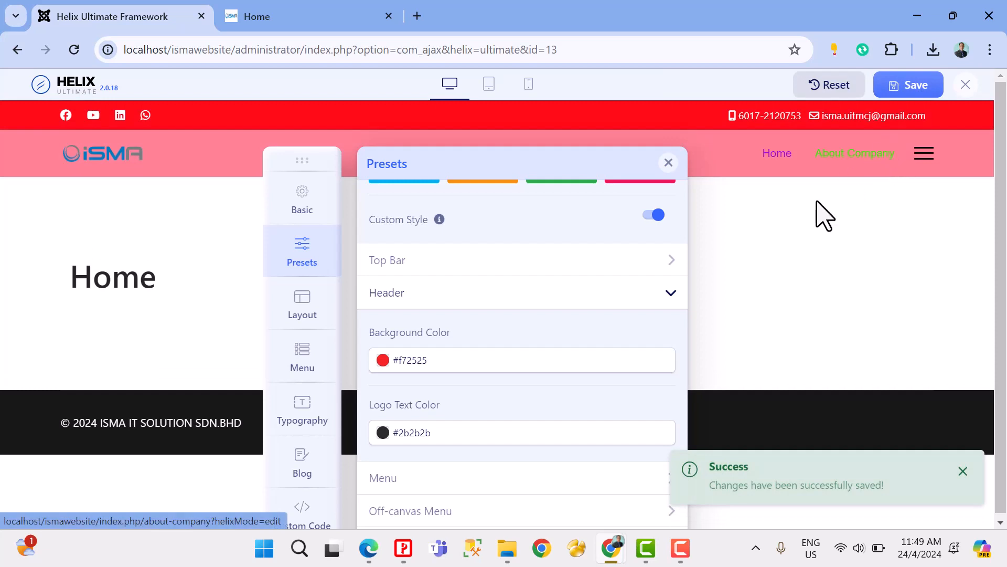
Step: Switch to Microsoft Edge, refresh the site's home page to check the header, and return to the Helix Ultimate window in Chrome
left_click(373, 548)
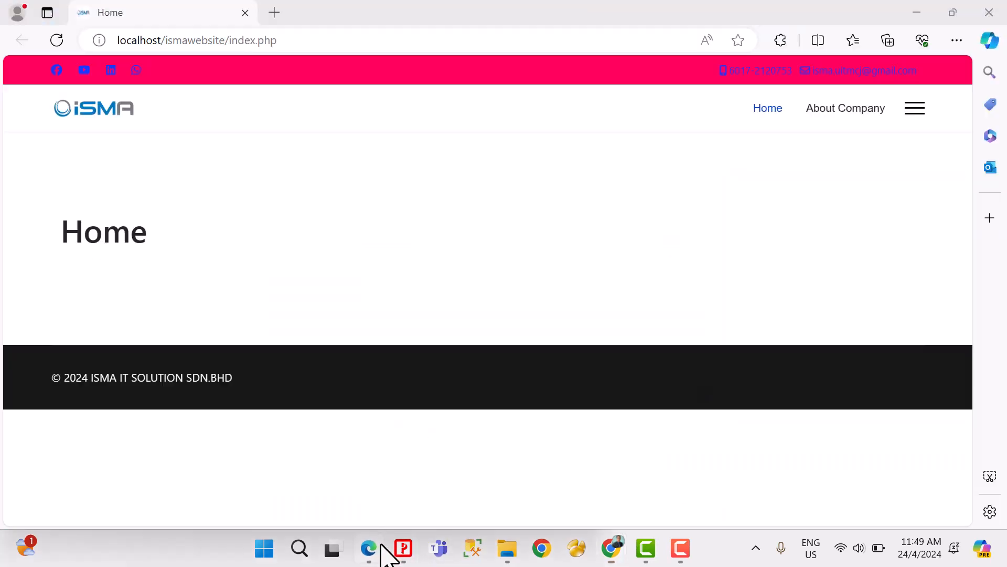
left_click(58, 41)
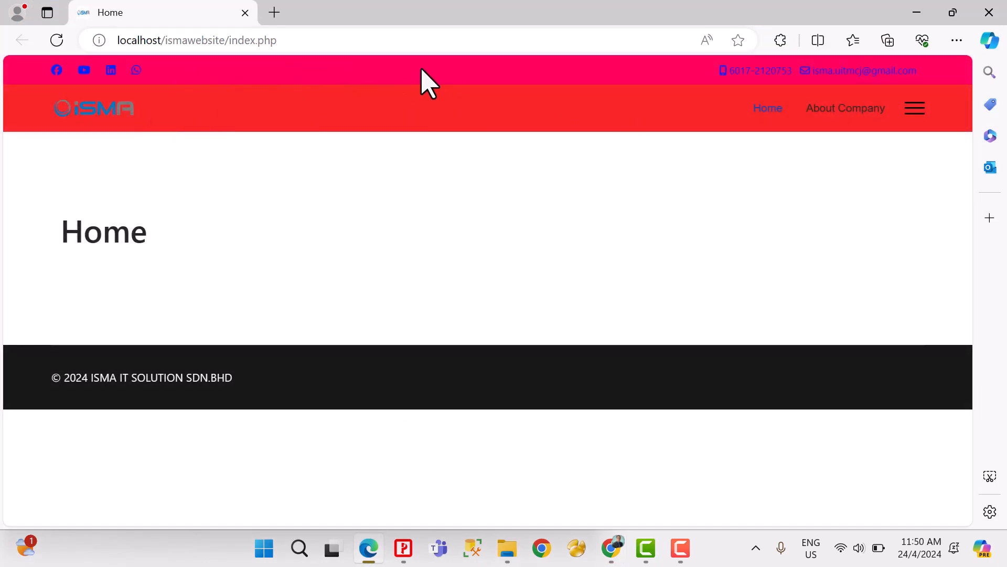
mouse_move(616, 557)
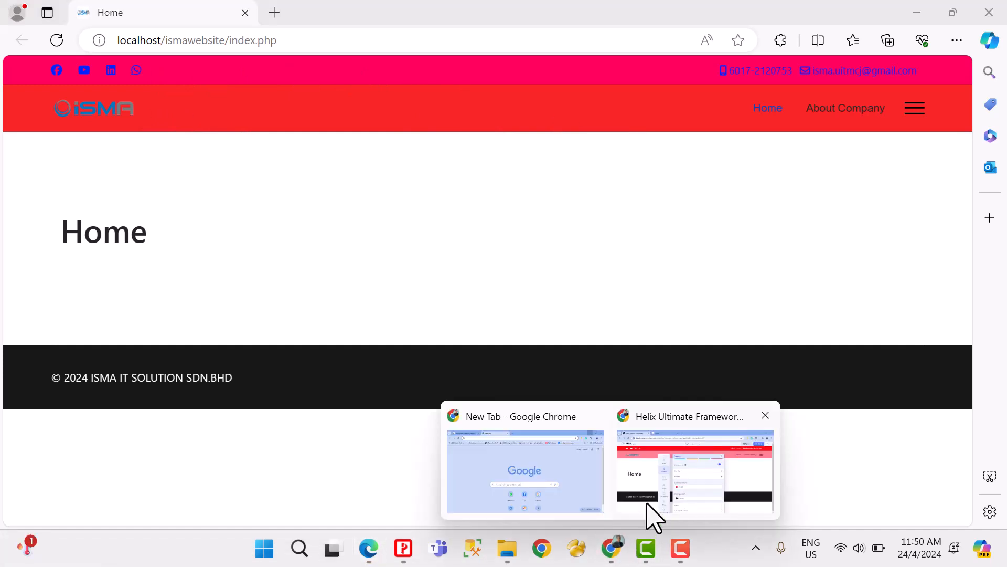
left_click(652, 516)
Step: Set the Top Bar text color in the Presets custom style to #ffffff
scroll(477, 348, "up", 2)
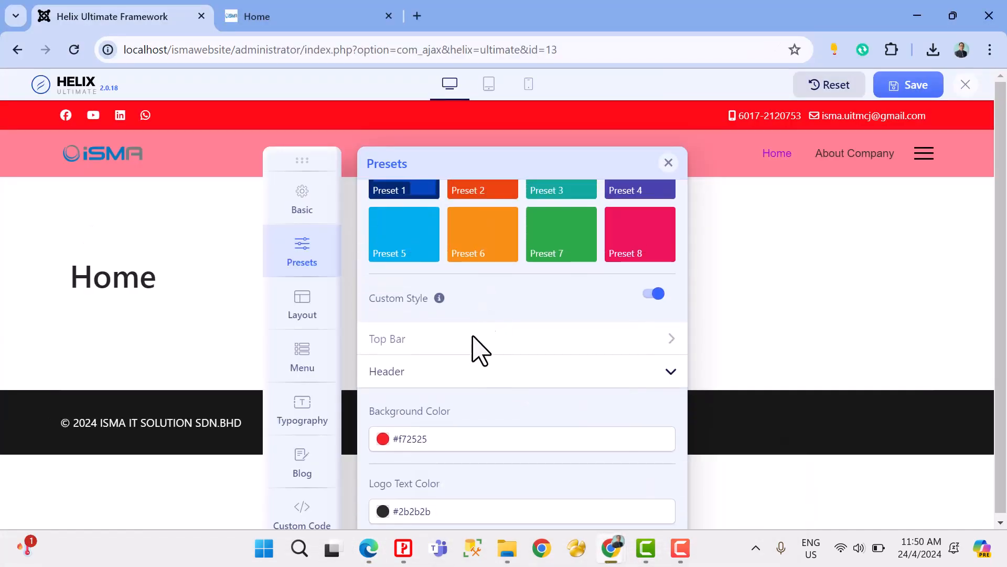
left_click(435, 340)
scroll(517, 359, "down", 1)
left_click(460, 404)
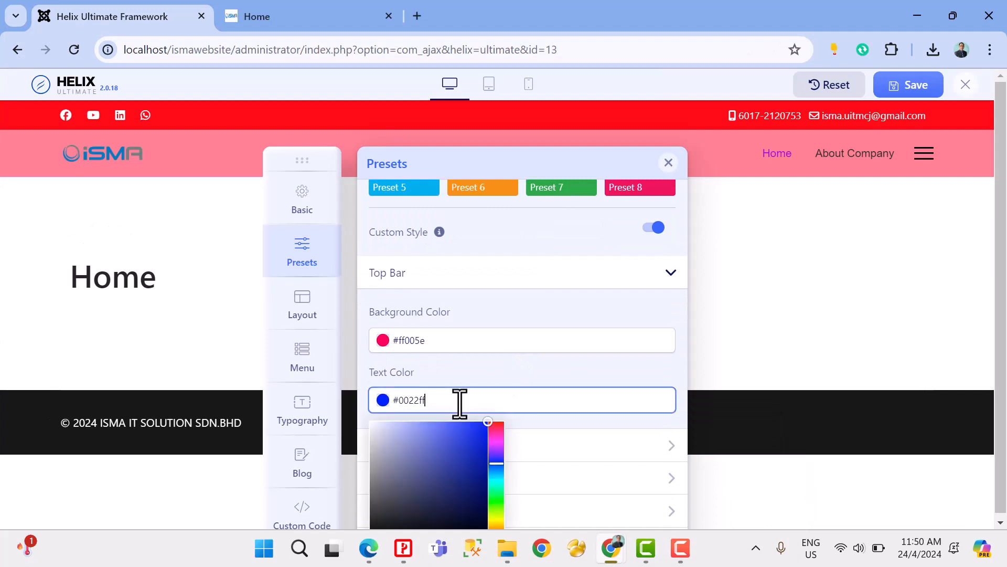
key("BackSpace")
key("BackSpace")
key("BackSpace")
key("BackSpace")
key("BackSpace")
key("BackSpace")
type("ffffff")
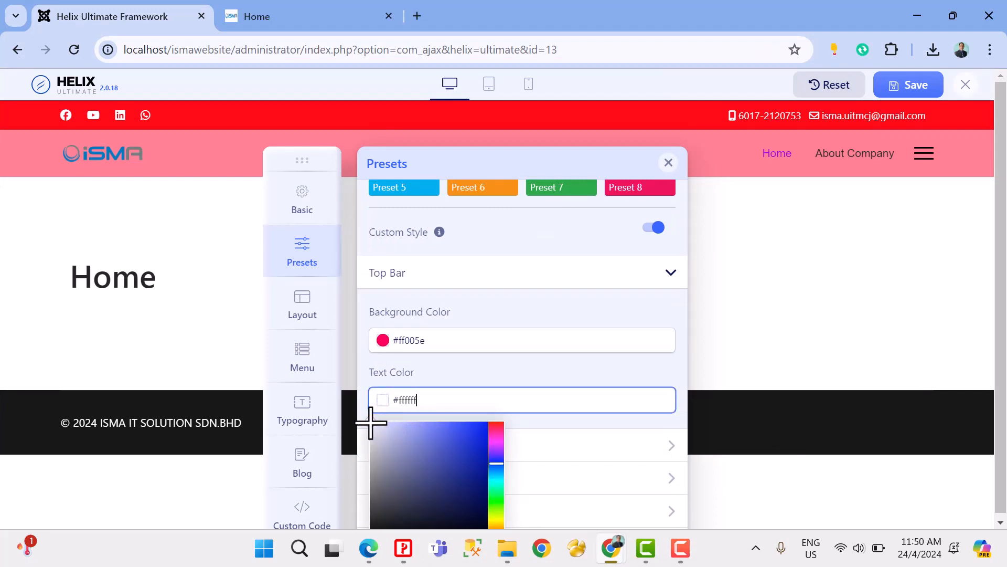
Step: Set the Top Bar background color to #f00058 using the color picker
left_click(437, 344)
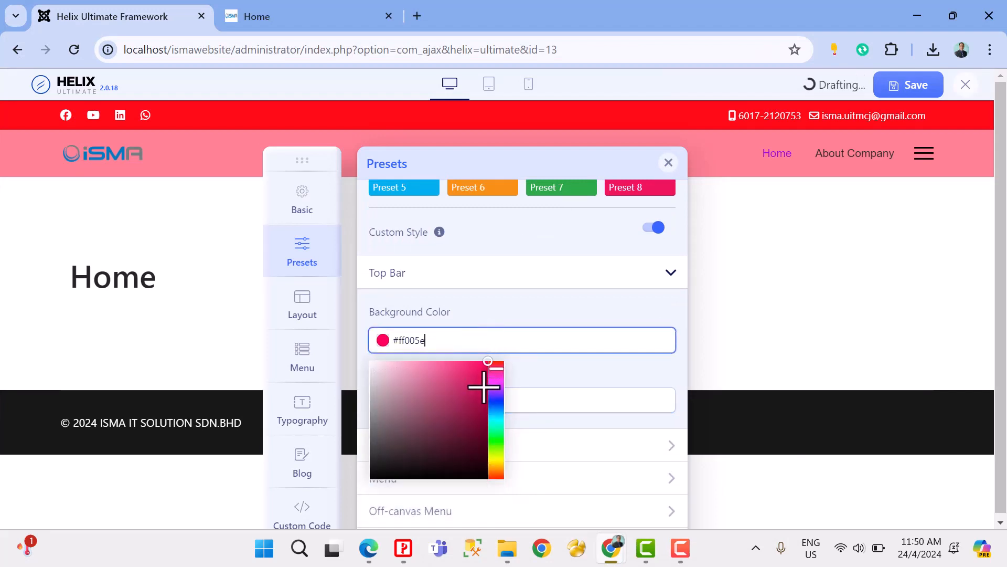
left_click_drag(485, 363, 485, 408)
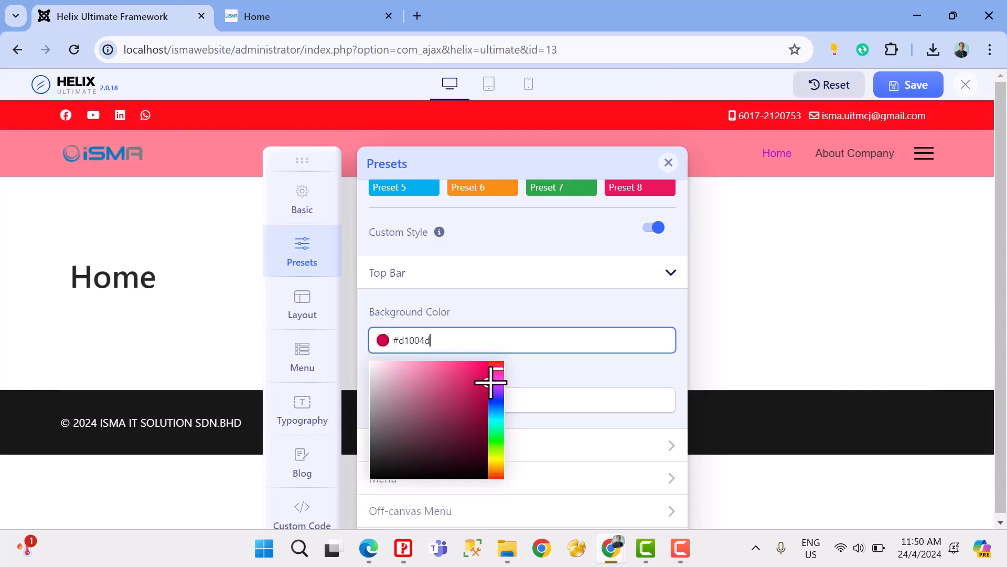
left_click_drag(487, 383, 491, 369)
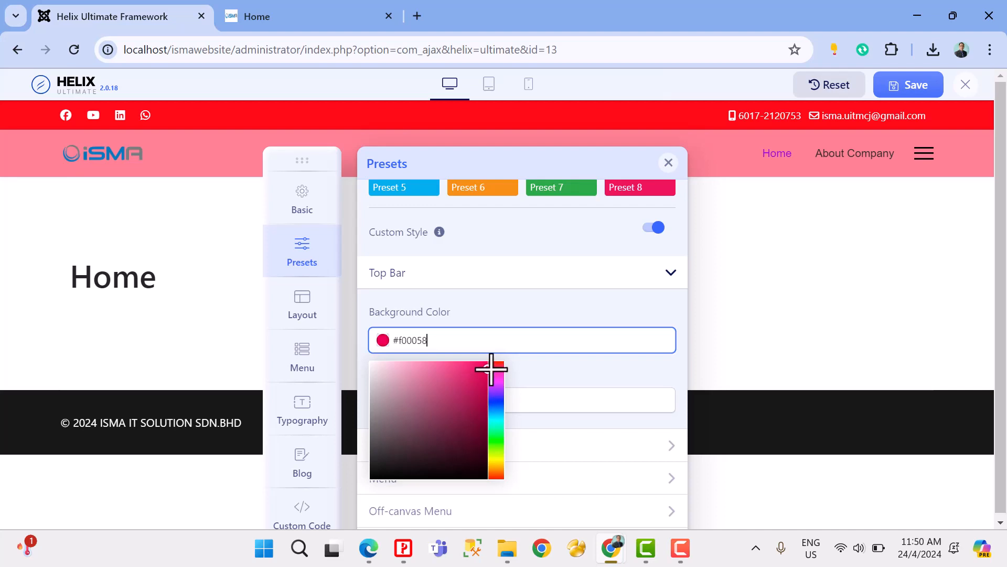
Step: Change the Header background color to pink #f74ac9 and save the template changes
left_click(434, 460)
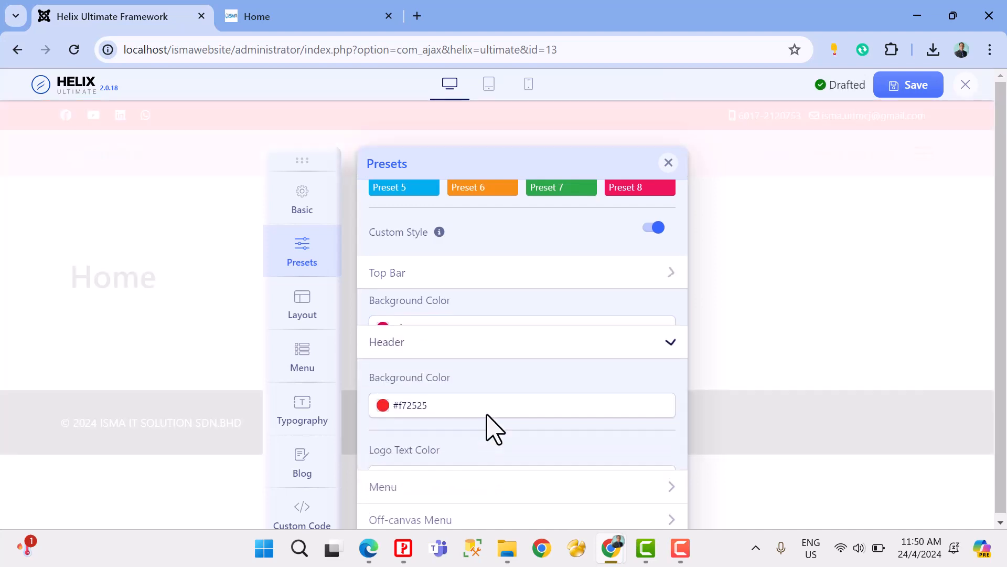
left_click(484, 374)
mouse_move(469, 398)
left_mouse_down()
mouse_move(433, 398)
mouse_move(451, 400)
left_mouse_up()
left_click(498, 408)
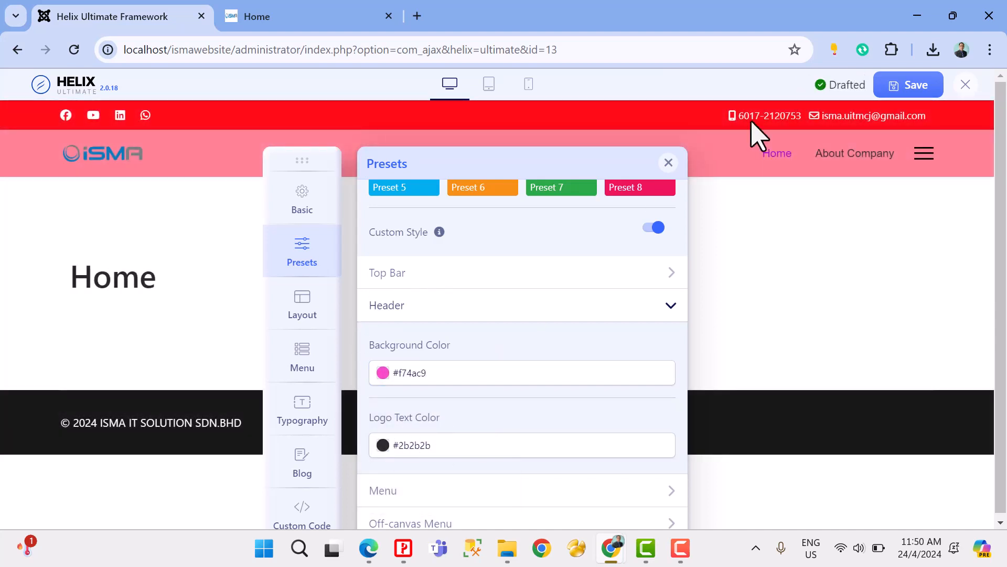
left_click(914, 90)
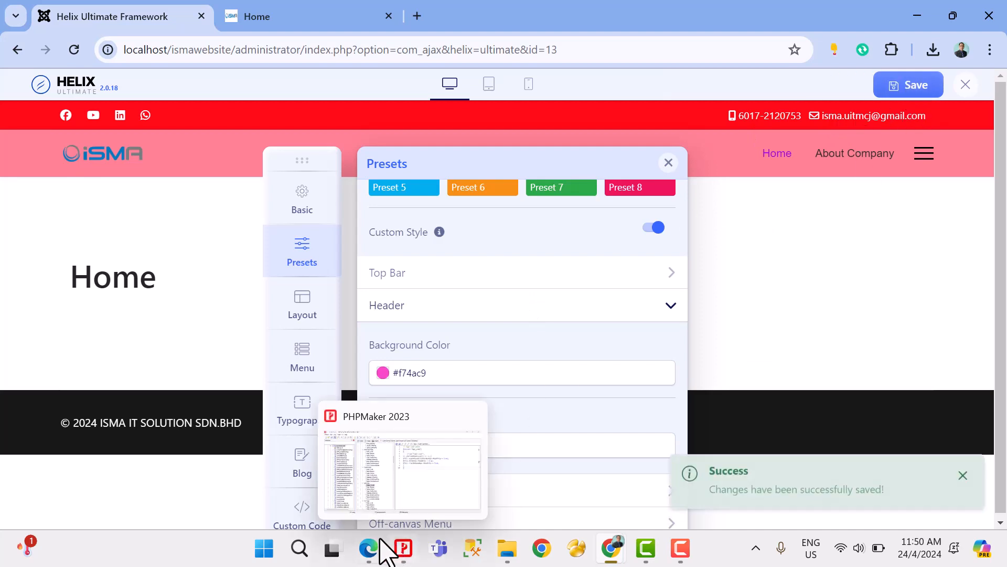
Step: Check the site's home page in Edge, close Chrome's spare New Tab window and return to the Helix Ultimate window
left_click(368, 548)
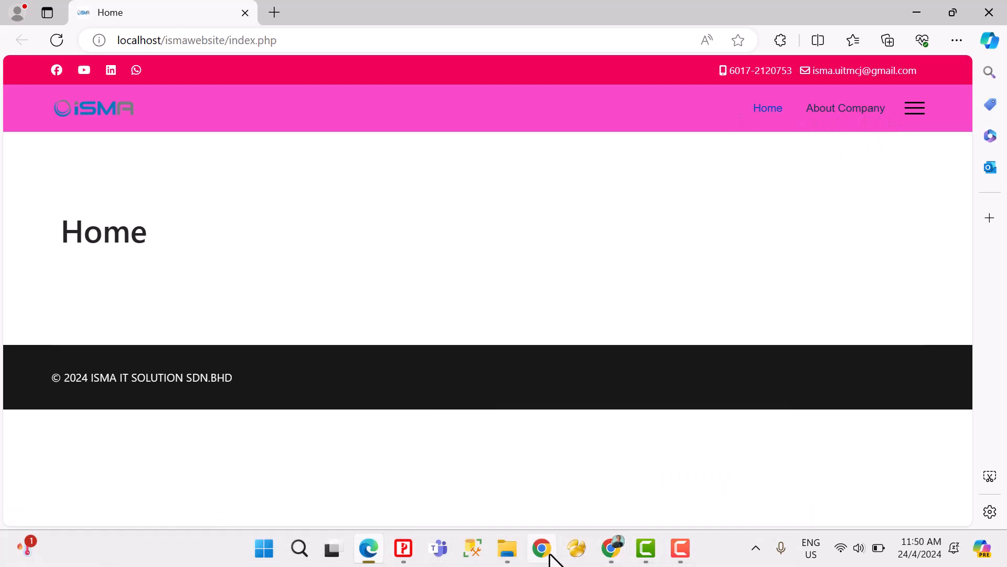
left_click(611, 549)
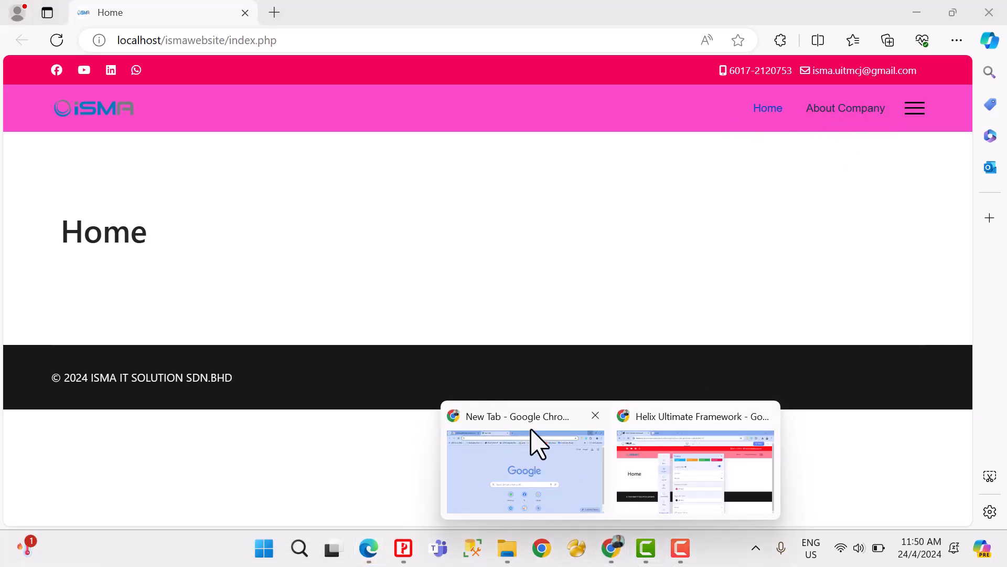
left_click(596, 415)
left_click(592, 461)
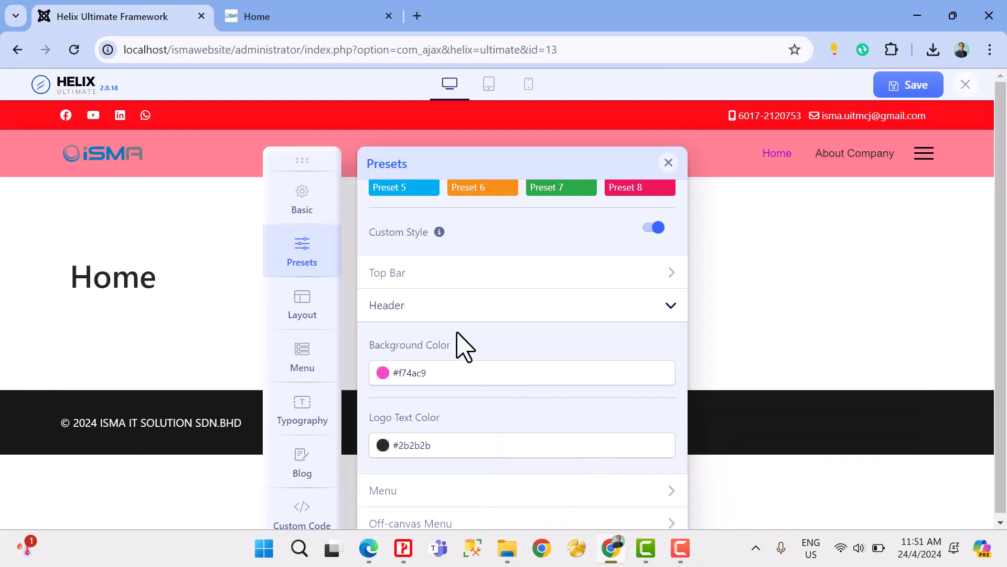
left_click(470, 452)
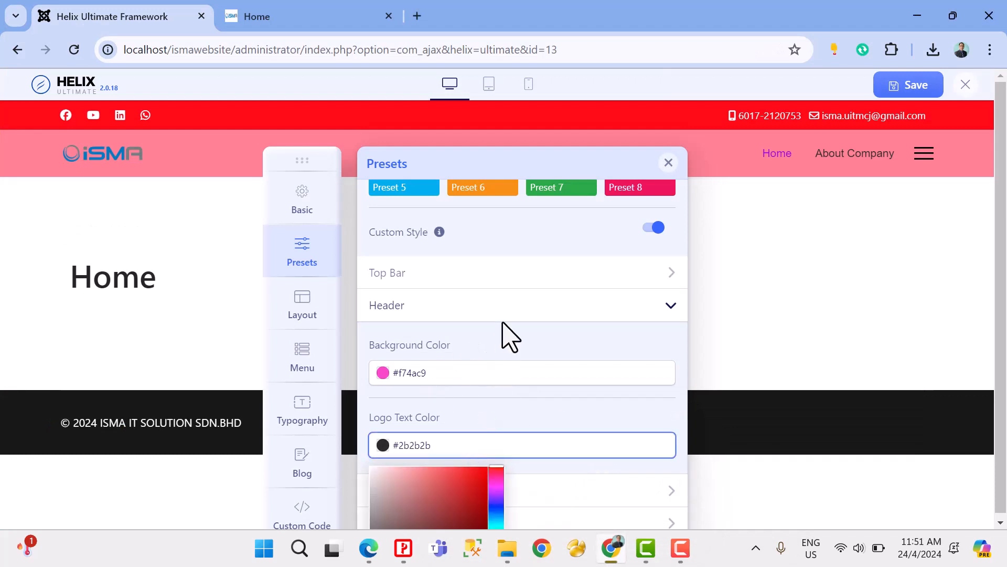
scroll(480, 361, "down", 1)
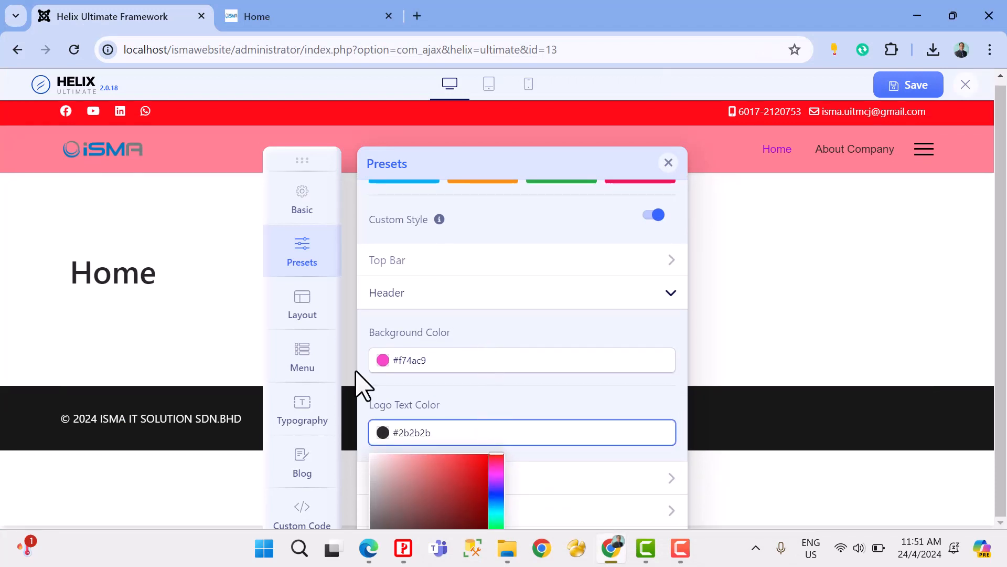
left_click(555, 455)
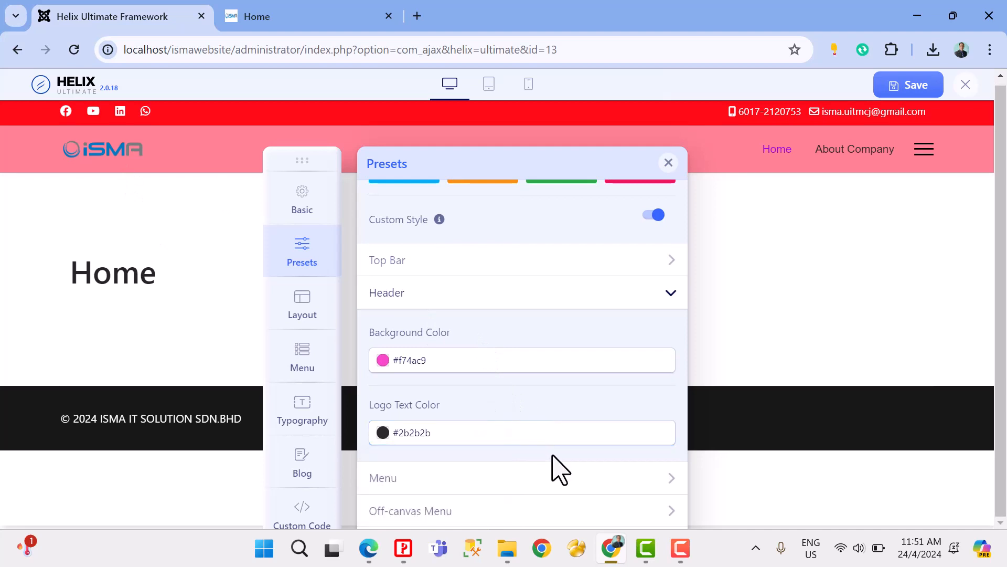
Step: Set the Menu text color in the Presets custom style to pale yellow #f4fca9 and save the template changes
left_click(388, 479)
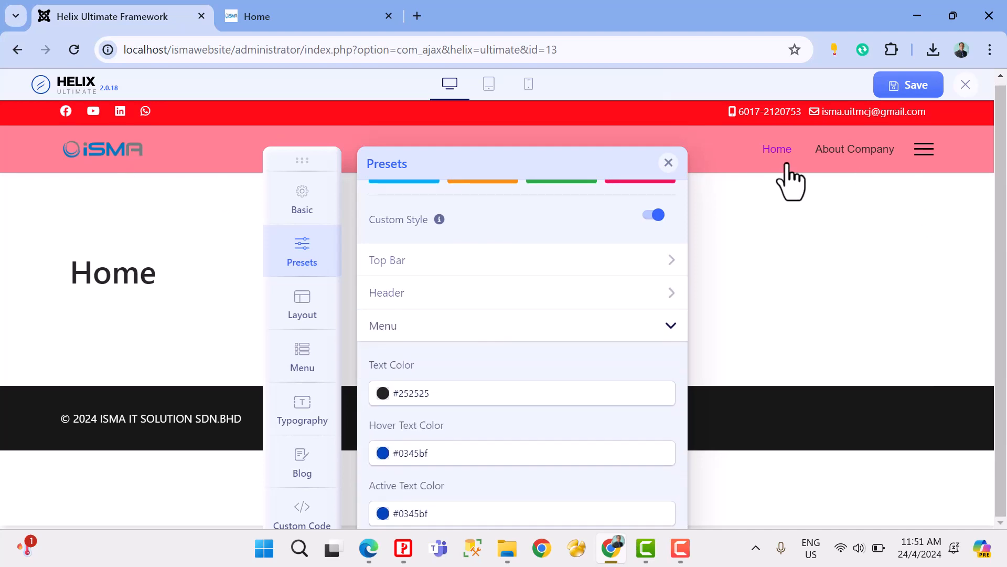
left_click(455, 397)
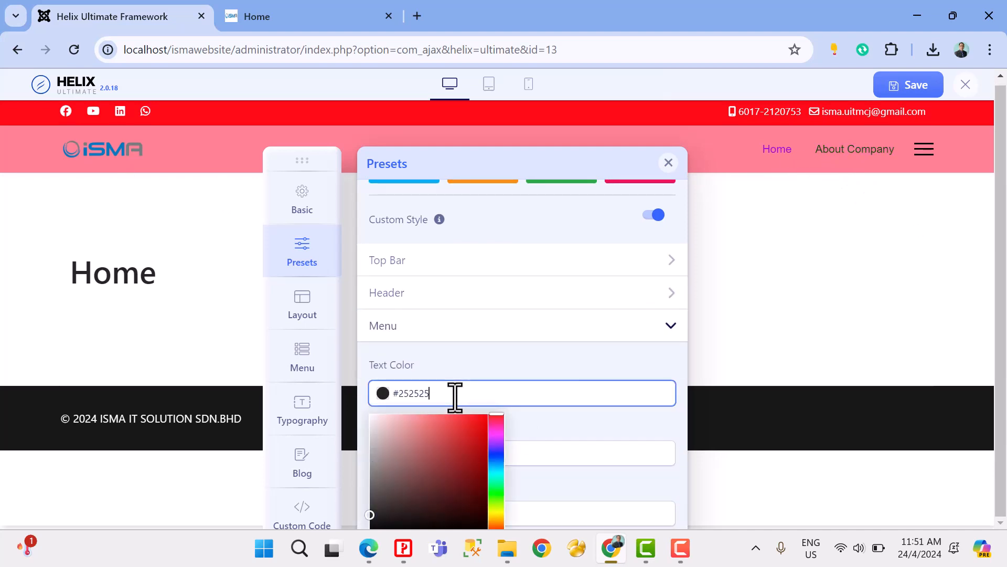
left_click(501, 509)
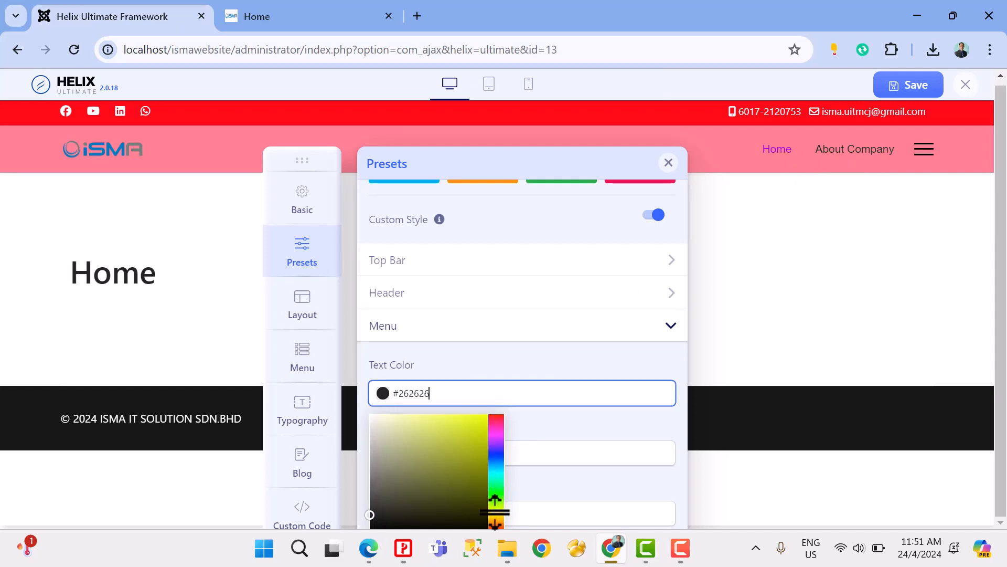
left_click(496, 492)
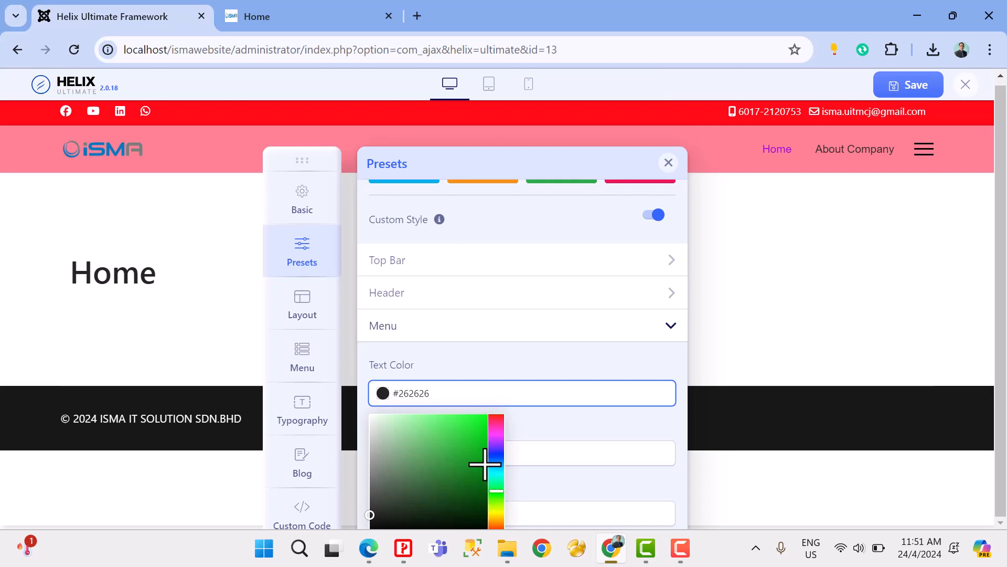
left_click(497, 510)
mouse_move(463, 449)
left_mouse_down()
mouse_move(470, 416)
mouse_move(409, 416)
left_mouse_up()
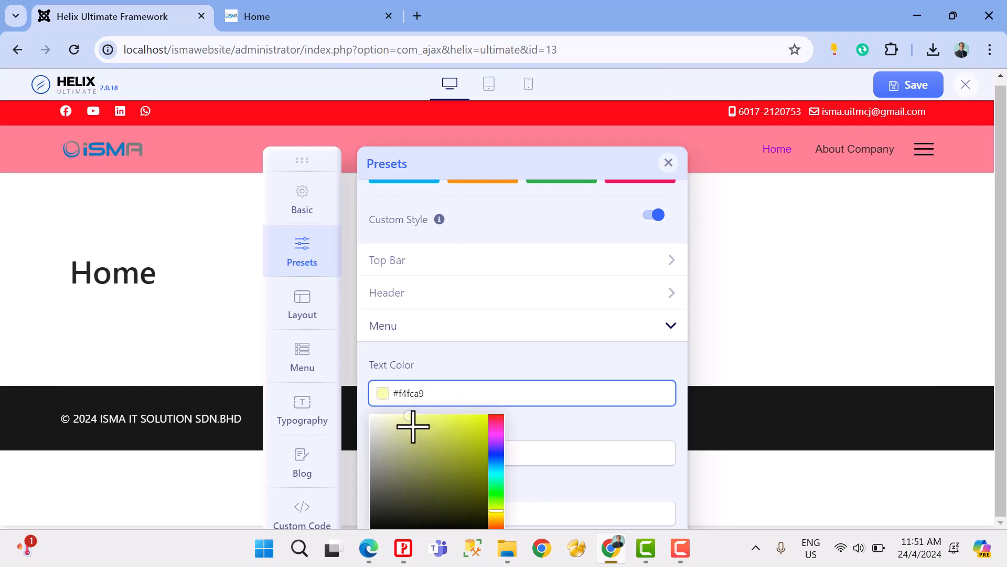
left_click(915, 89)
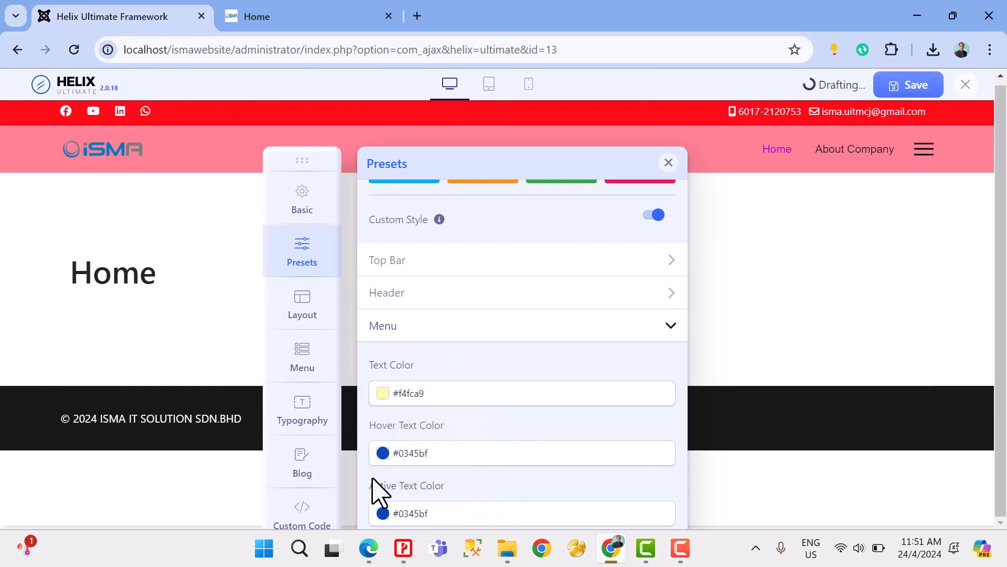
Step: Check the menu text colors in Edge by opening the site's Home and About Company pages
left_click(369, 548)
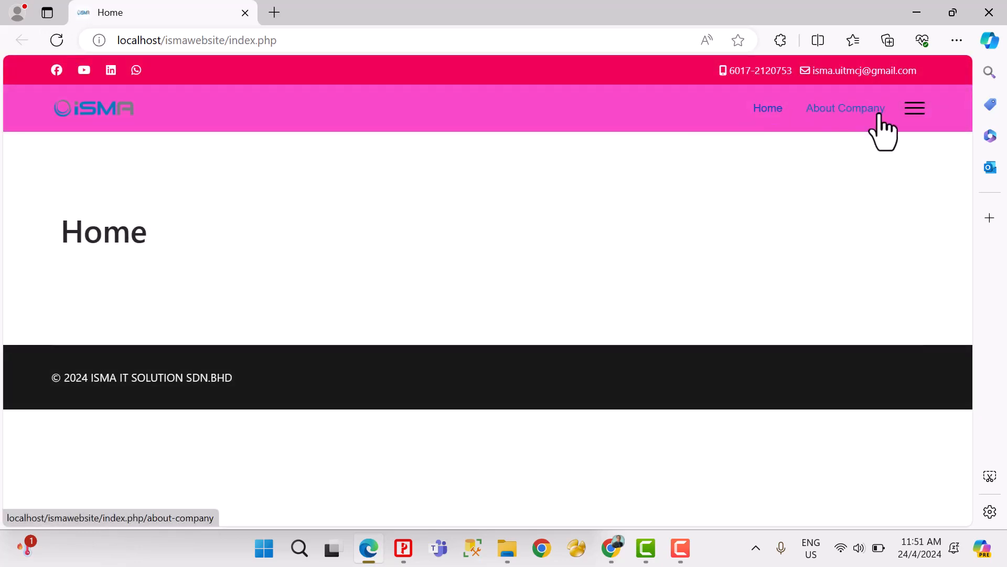
left_click(769, 114)
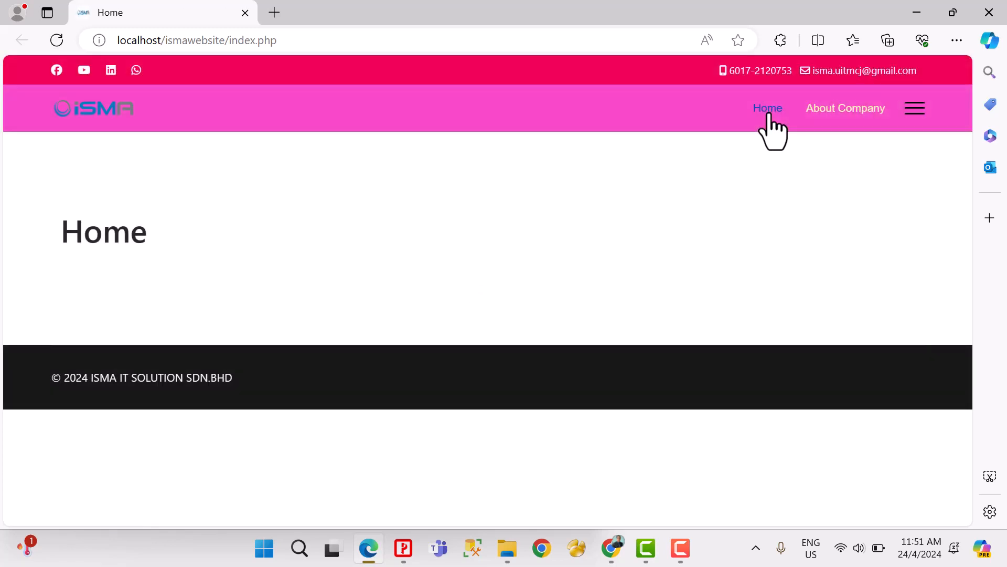
left_click(827, 114)
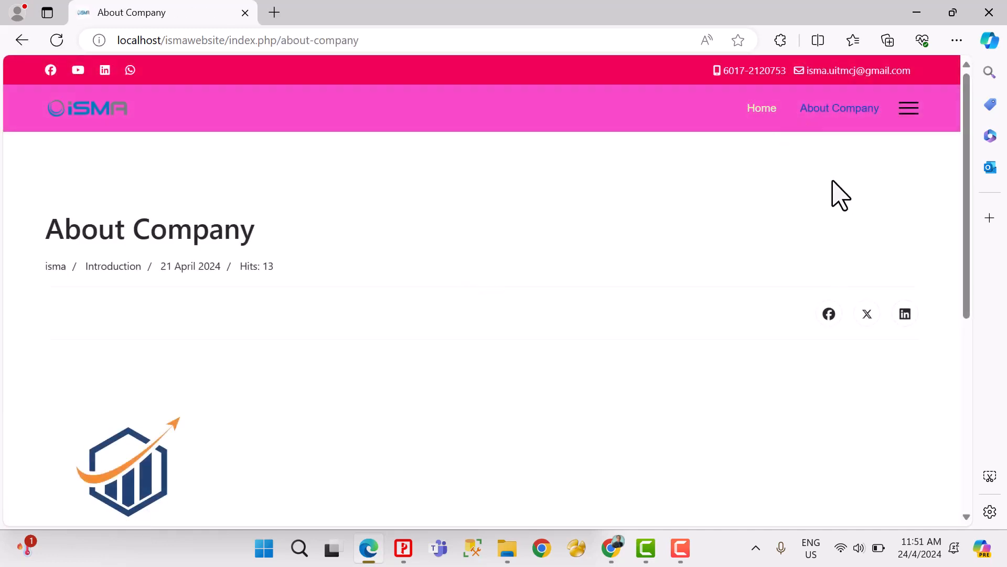
Step: Switch back to the Helix Ultimate window in Chrome and set the Menu Active Text Color to white #ffffff
mouse_move(643, 557)
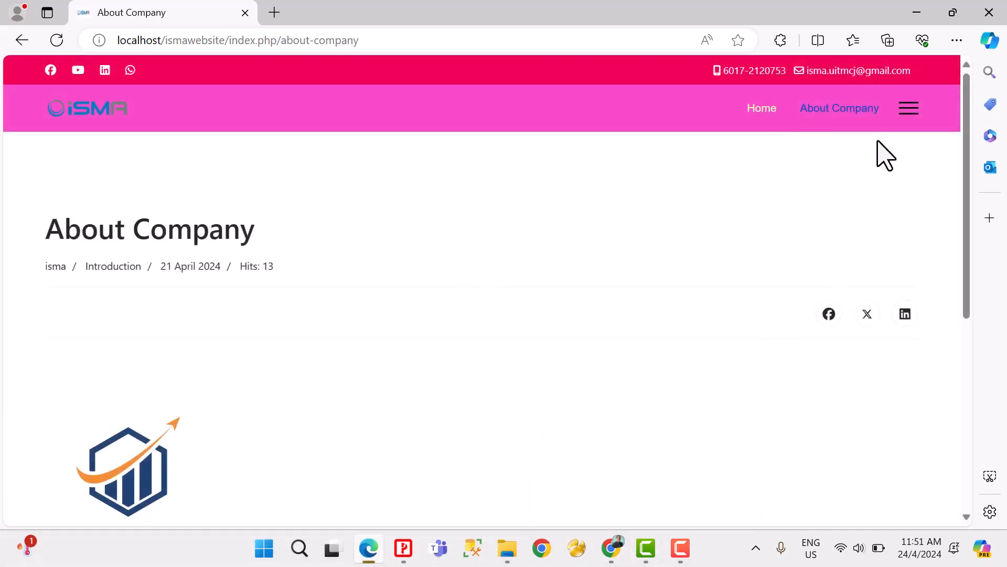
scroll(612, 248, "down", 2)
scroll(656, 252, "up", 2)
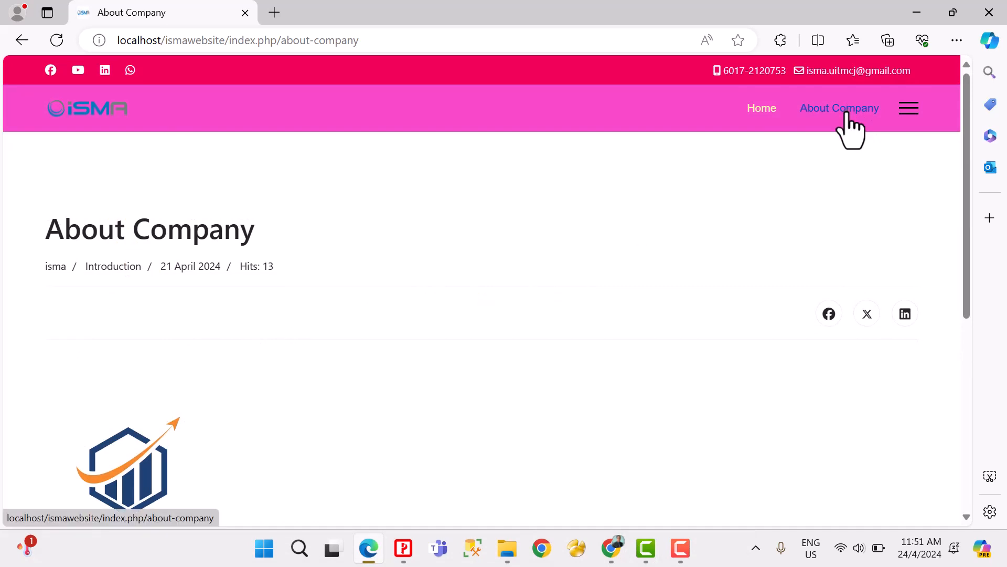
left_click(611, 550)
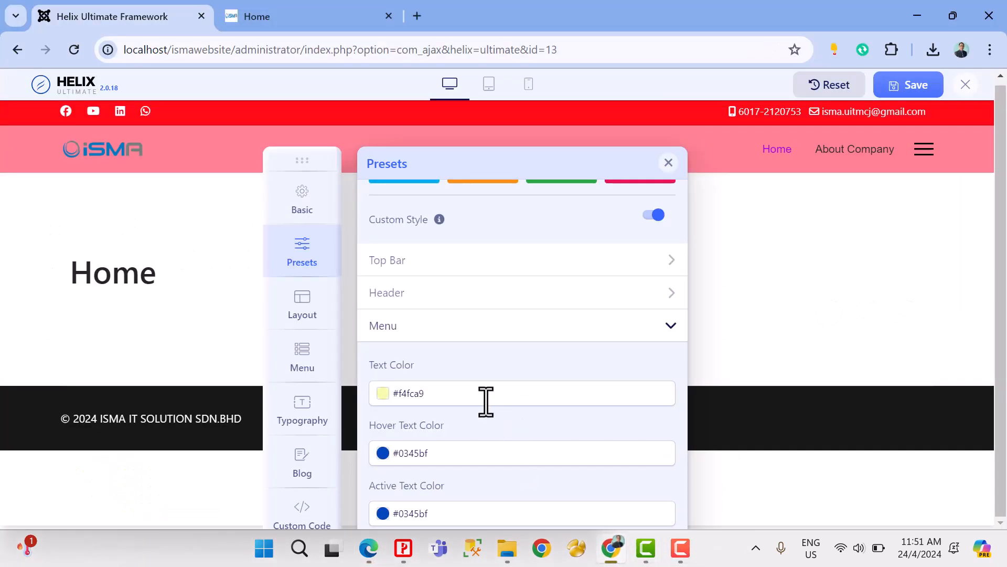
scroll(488, 420, "down", 2)
scroll(454, 422, "down", 2)
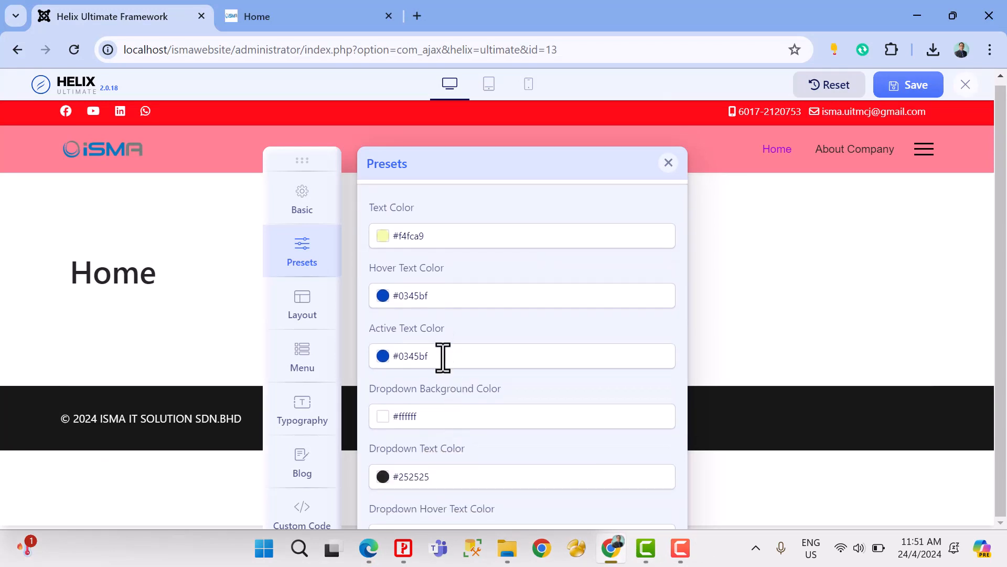
left_click(443, 358)
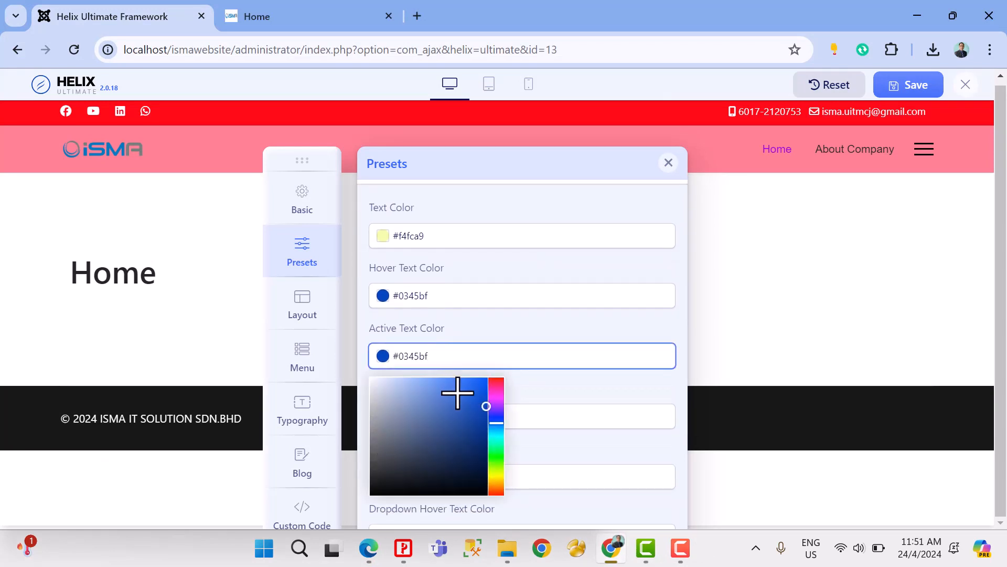
left_click_drag(422, 388, 365, 376)
left_click(490, 330)
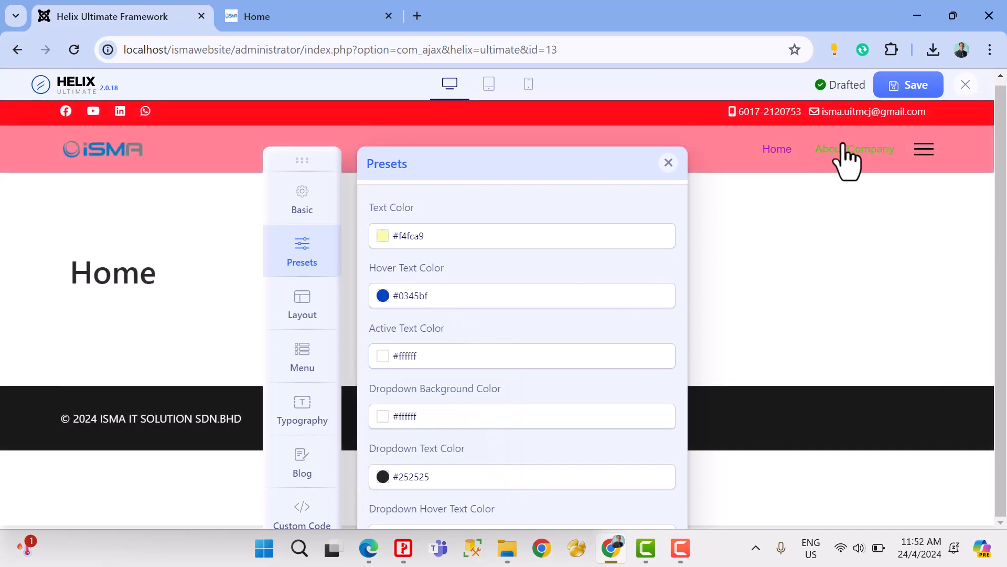
Step: Set the Menu Hover Text Color to orange #ff801f and save the template changes
double_click(465, 303)
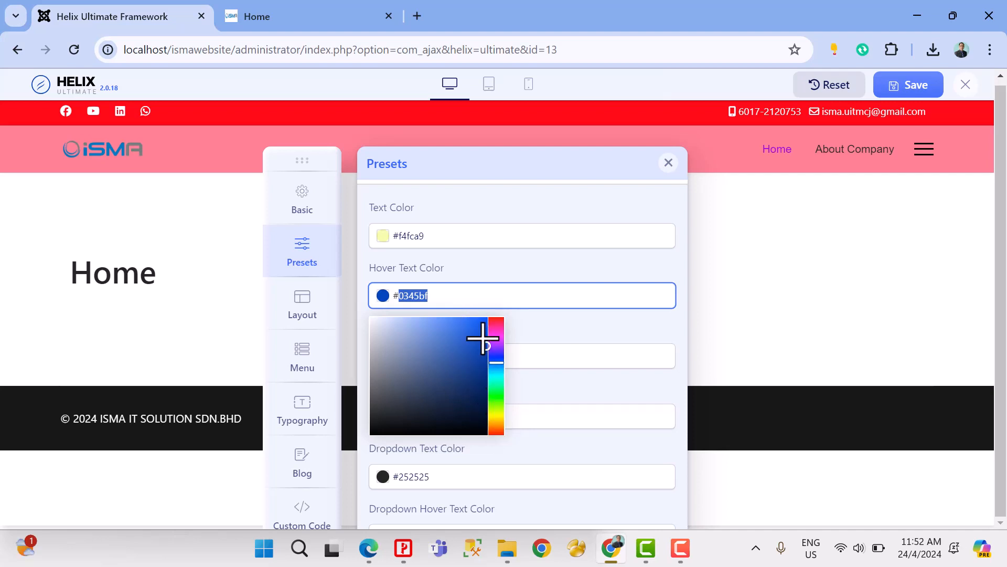
left_click(499, 426)
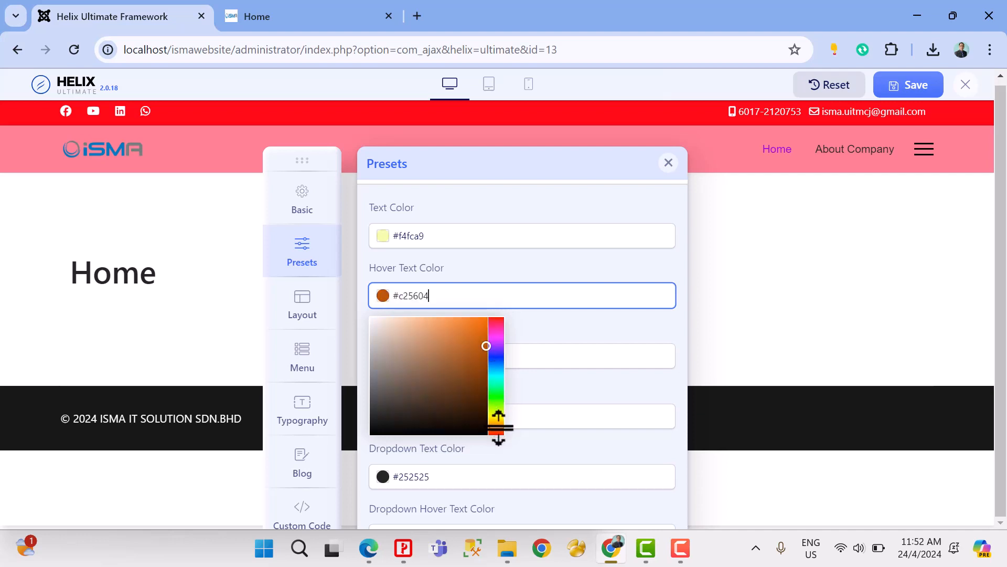
left_click(475, 314)
left_click(572, 334)
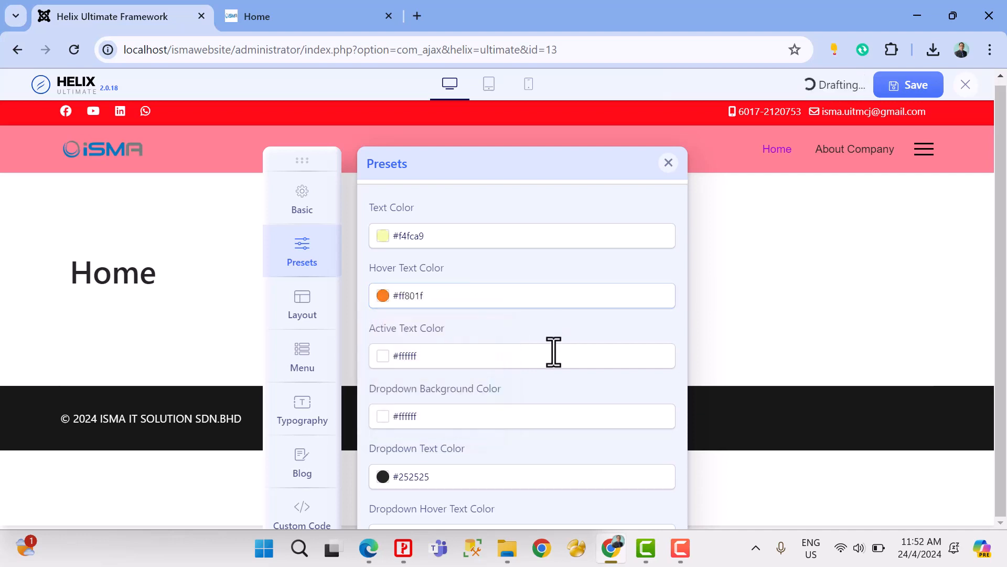
scroll(553, 353, "down", 2)
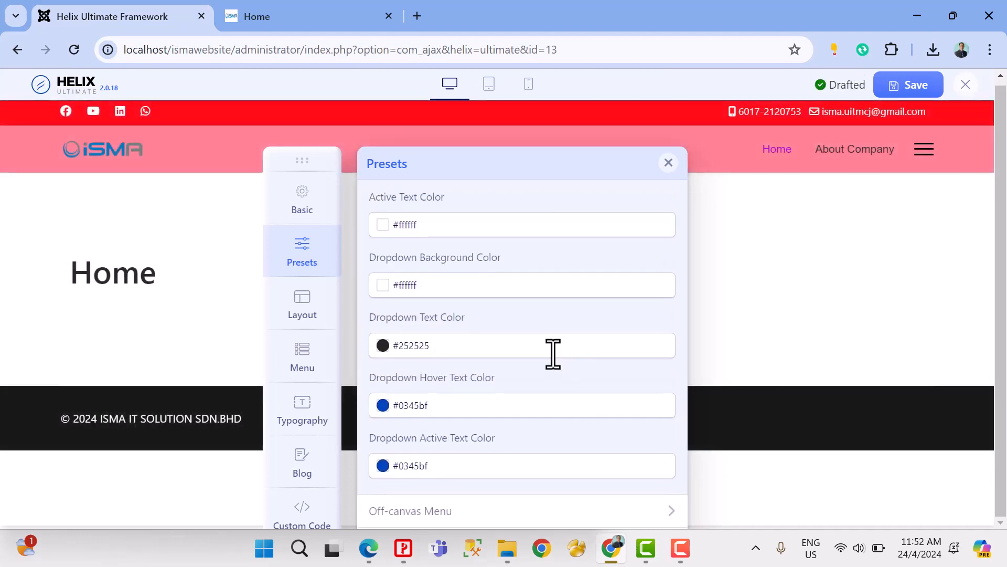
left_click(909, 86)
Step: Check the menu's active and hover colors in Edge by reloading the About Company page and opening Home
left_click(376, 546)
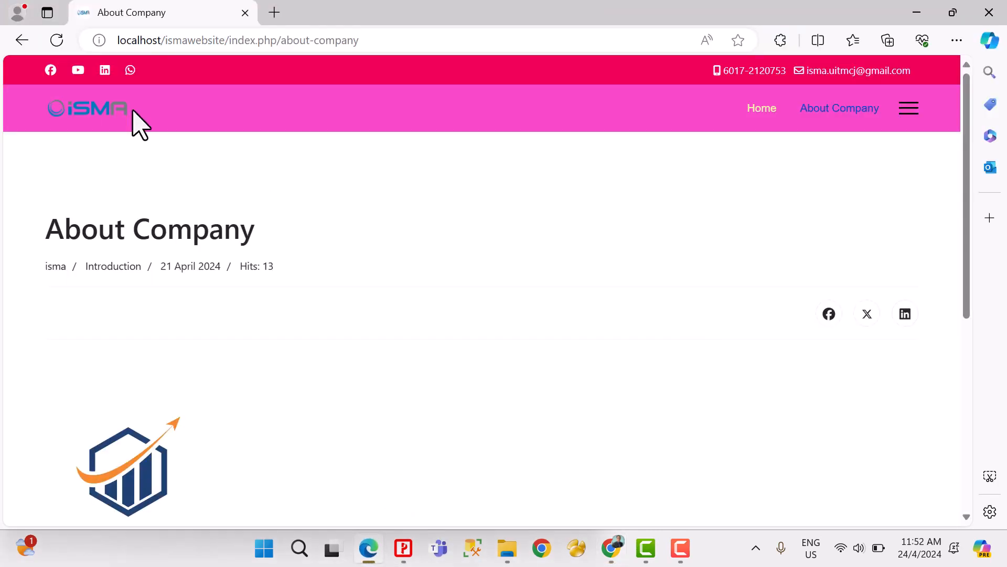
left_click(57, 41)
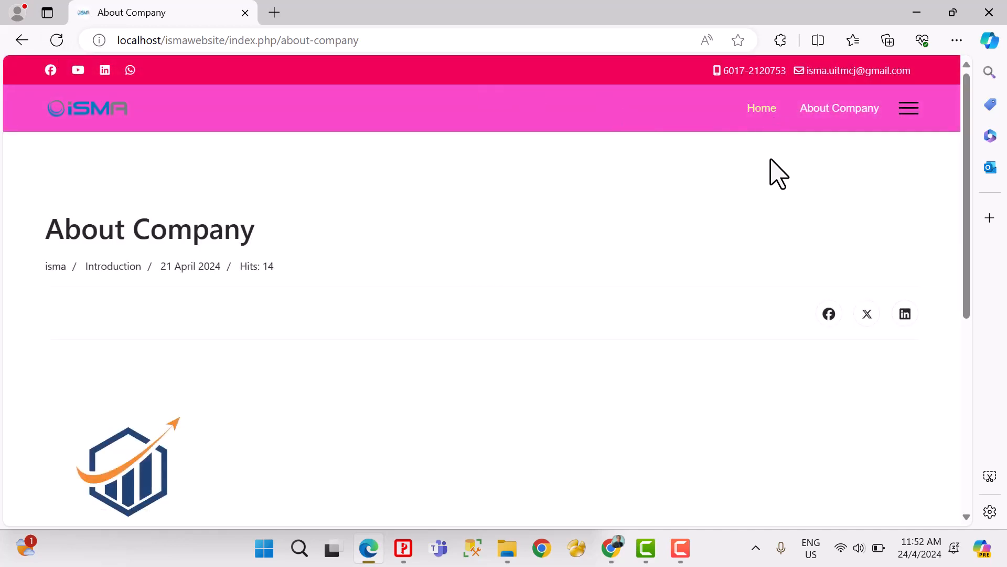
left_click(822, 113)
left_click(830, 108)
left_click(763, 110)
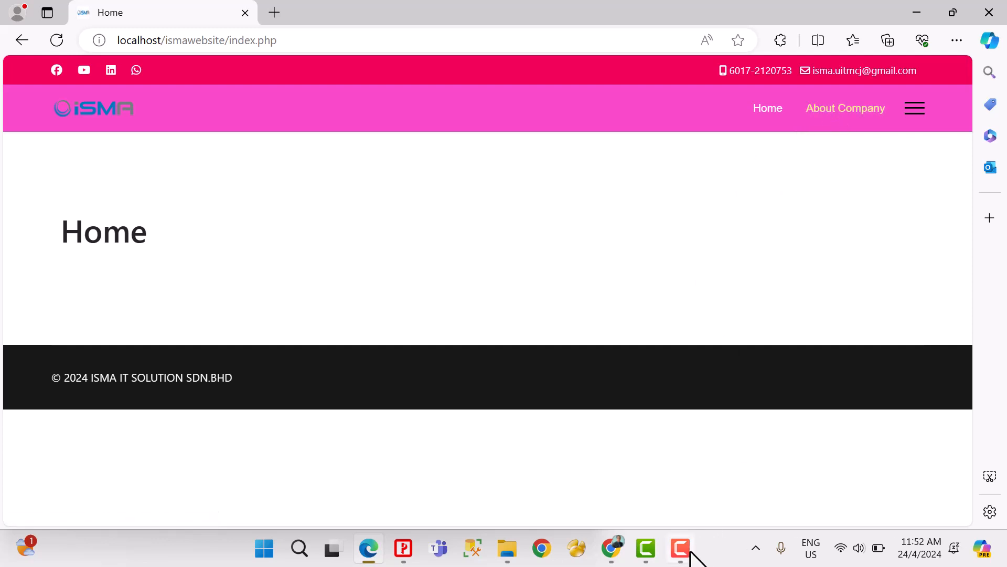
Step: Return to Helix Ultimate in Chrome, reposition its floating options panel and view the Off-canvas Menu color settings
left_click(612, 547)
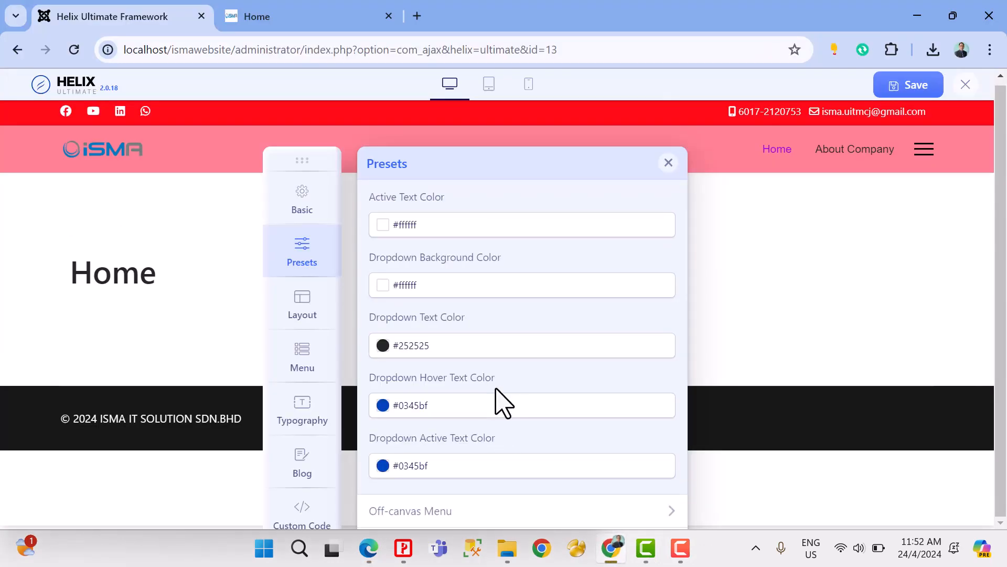
scroll(517, 446, "up", 1)
scroll(513, 449, "down", 1)
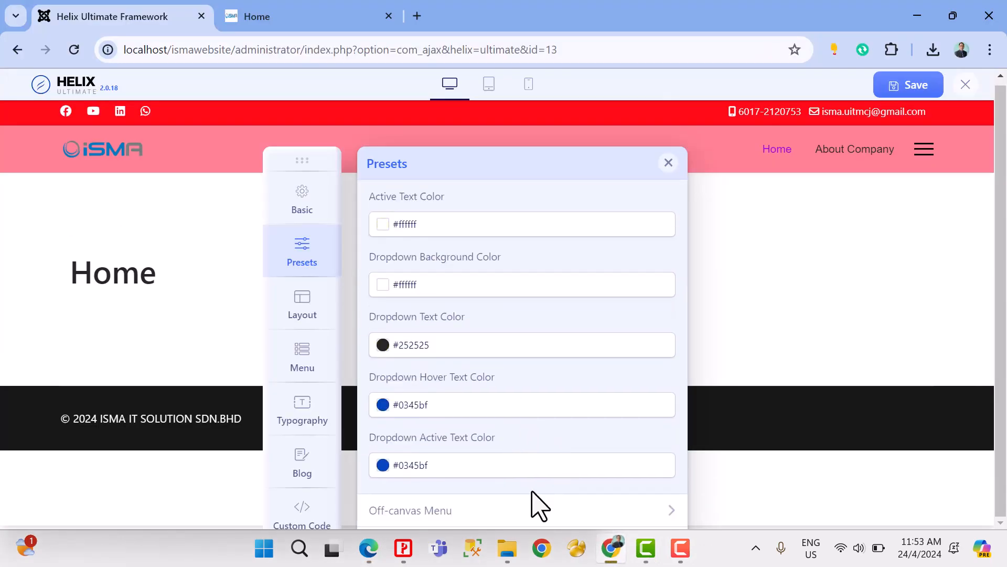
left_click_drag(302, 160, 275, 109)
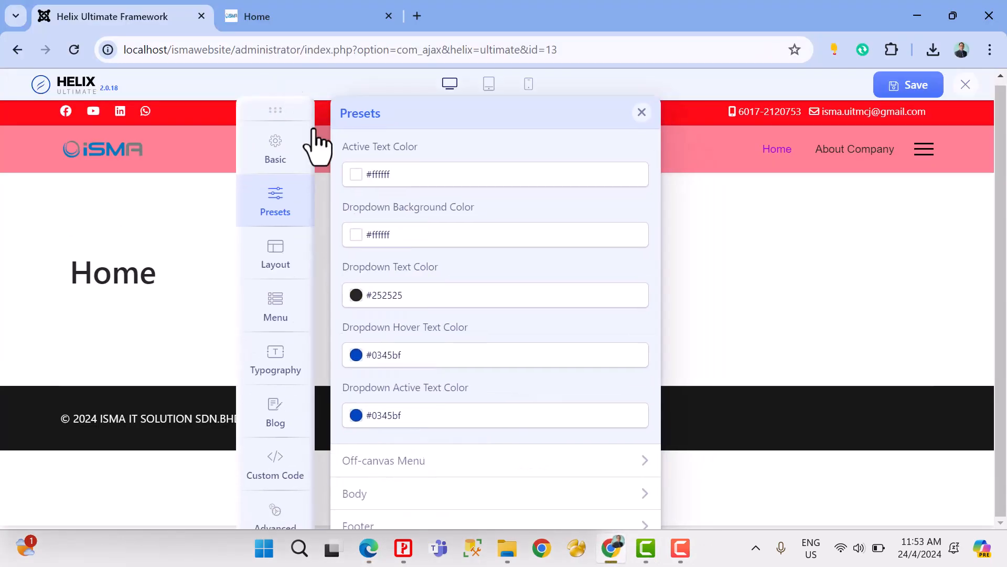
left_click(471, 464)
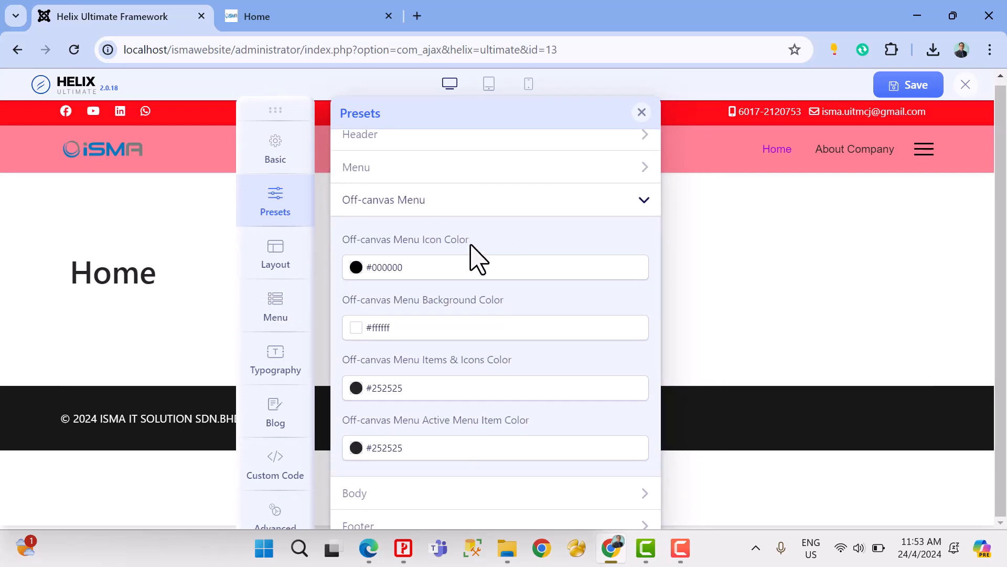
scroll(555, 221, "up", 5)
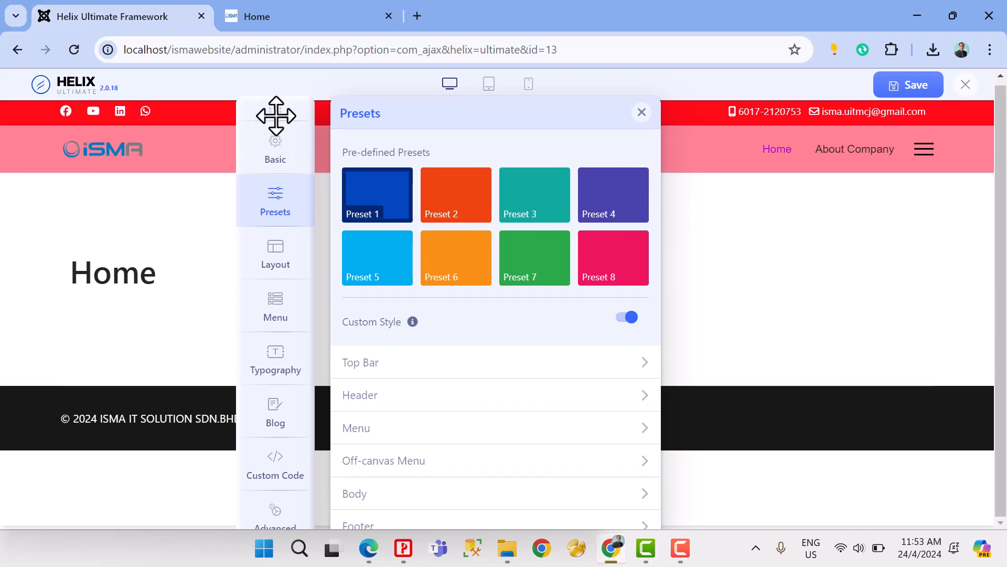
left_click_drag(276, 115, 248, 109)
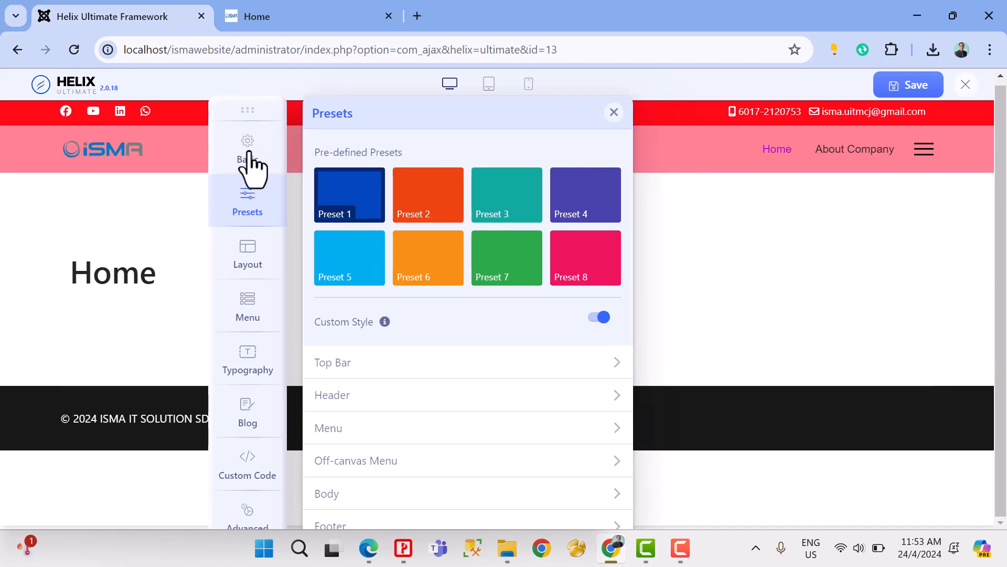
Step: Review the template's Layout rows and the predefined header layouts in the Basic settings
left_click(255, 253)
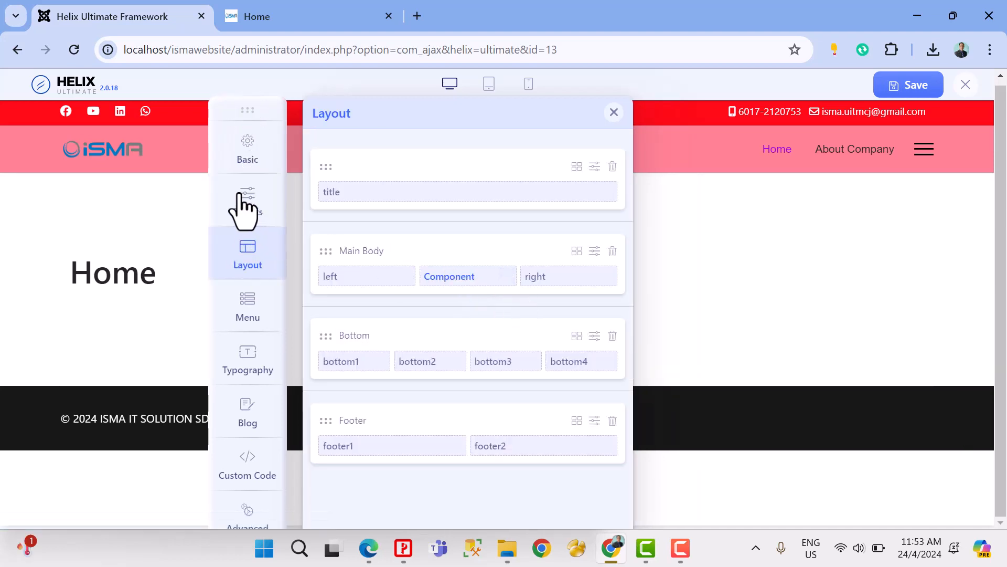
left_click(254, 202)
left_click(259, 163)
scroll(458, 315, "down", 5)
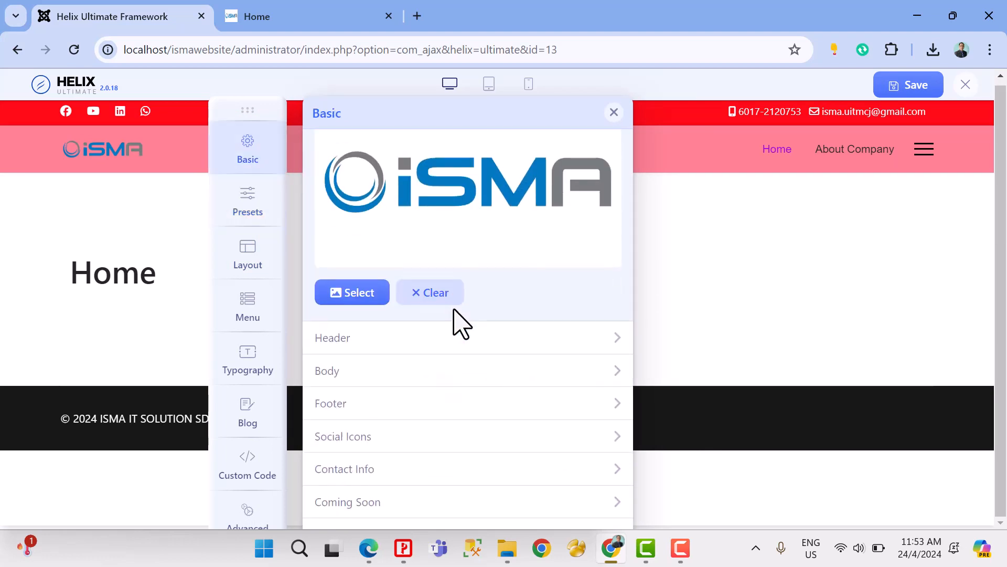
left_click(358, 330)
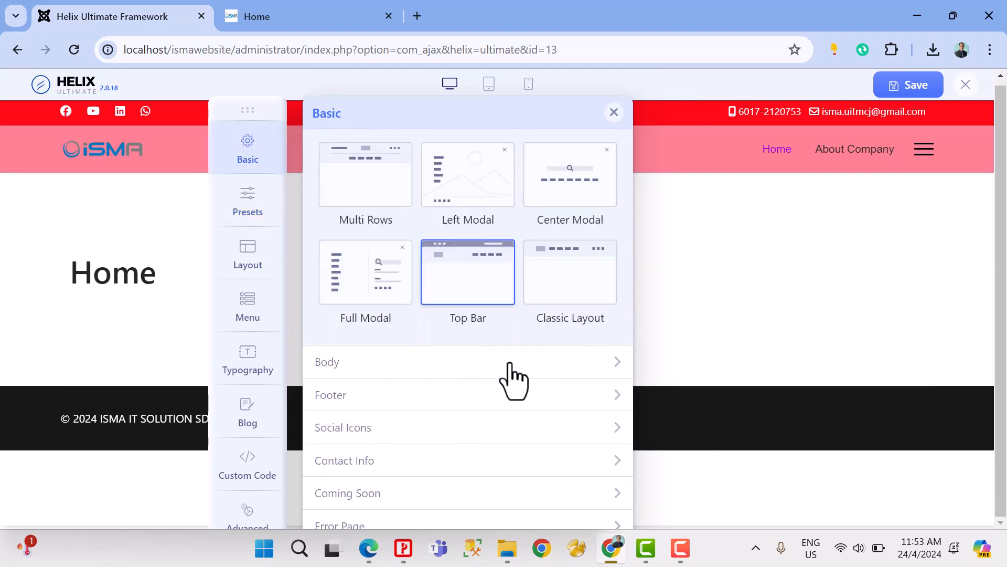
scroll(386, 333, "up", 8)
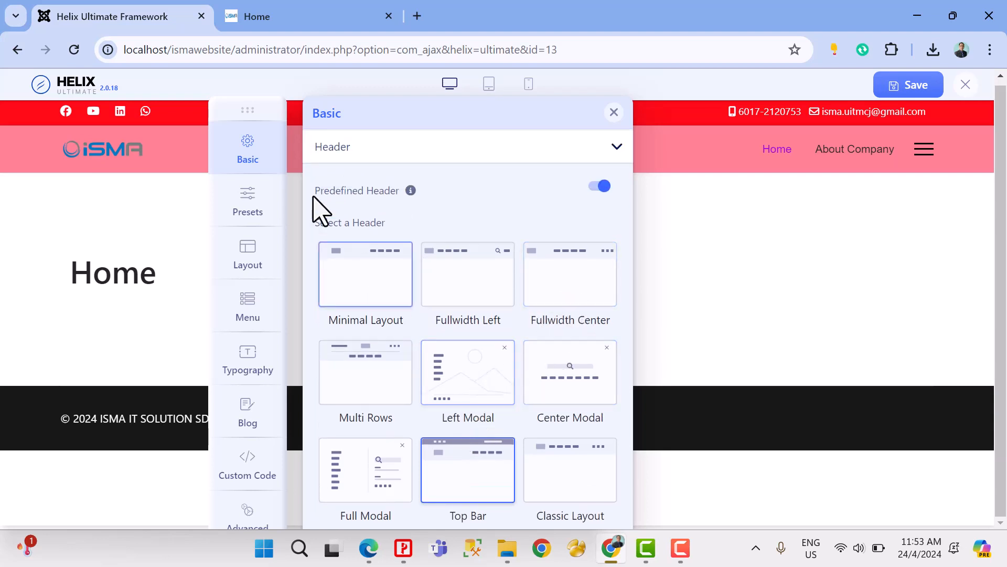
Step: Open the Off-canvas Menu color settings in Presets and preview the site's off-canvas menu by opening and closing it
left_click(257, 206)
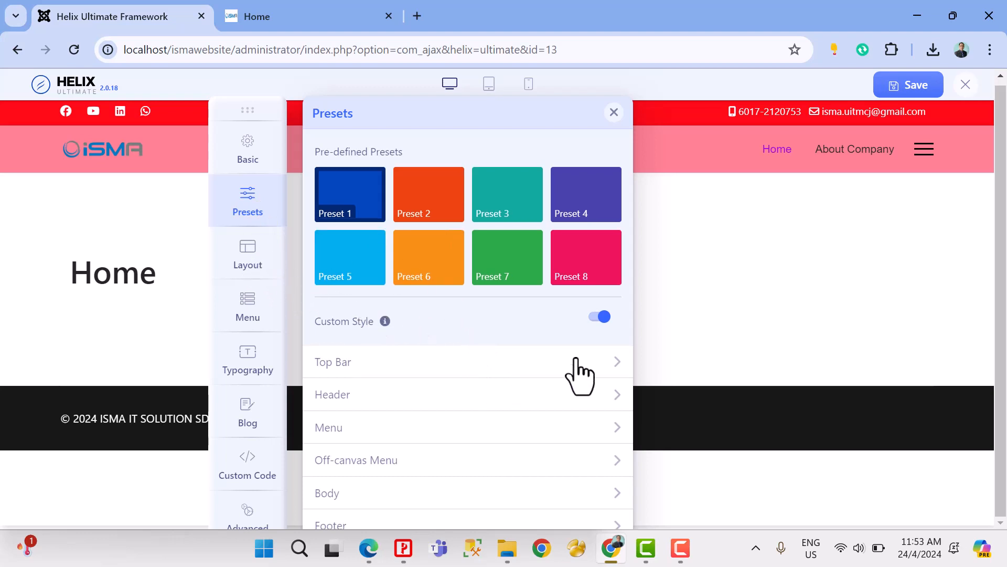
left_click(435, 461)
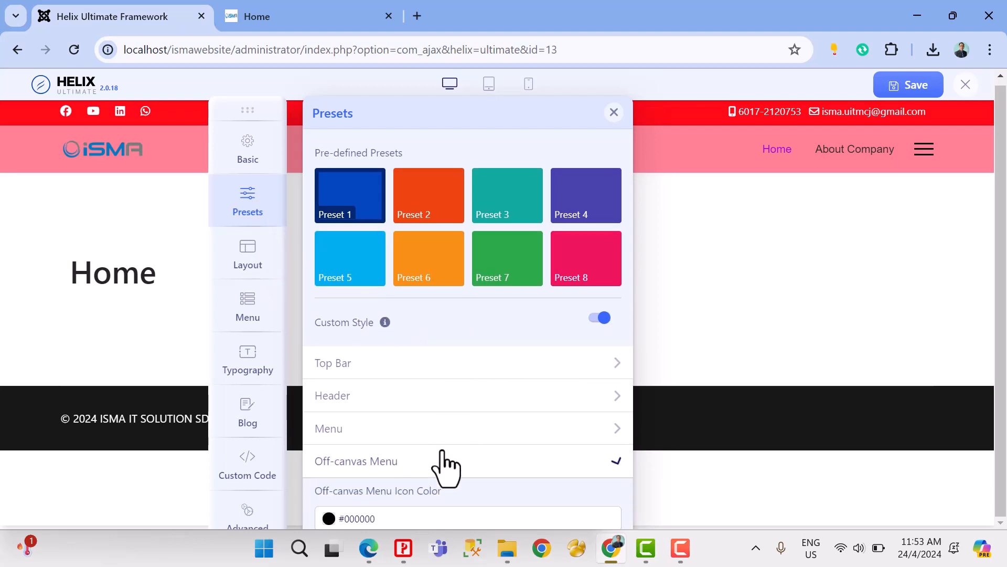
scroll(440, 446, "down", 5)
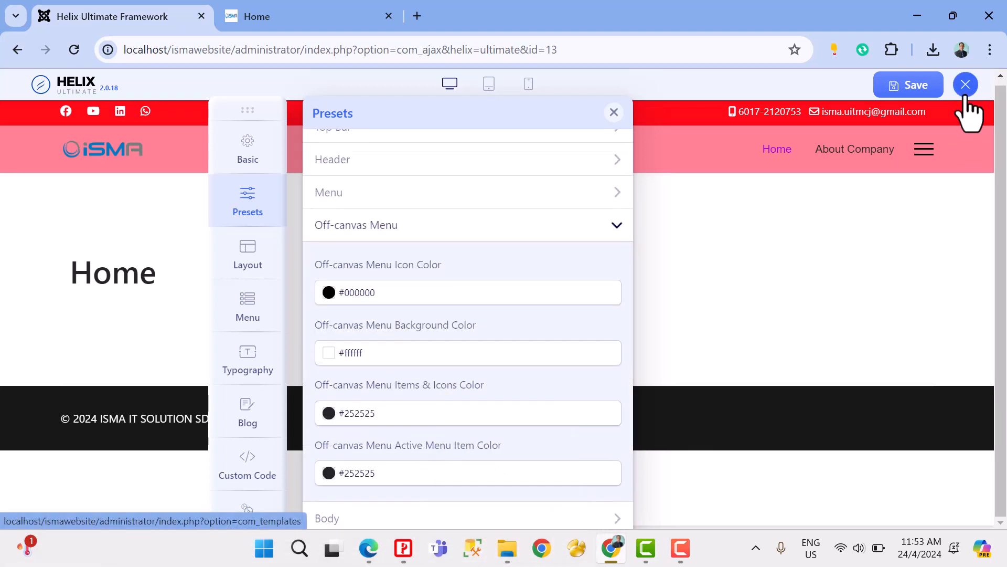
left_click(924, 151)
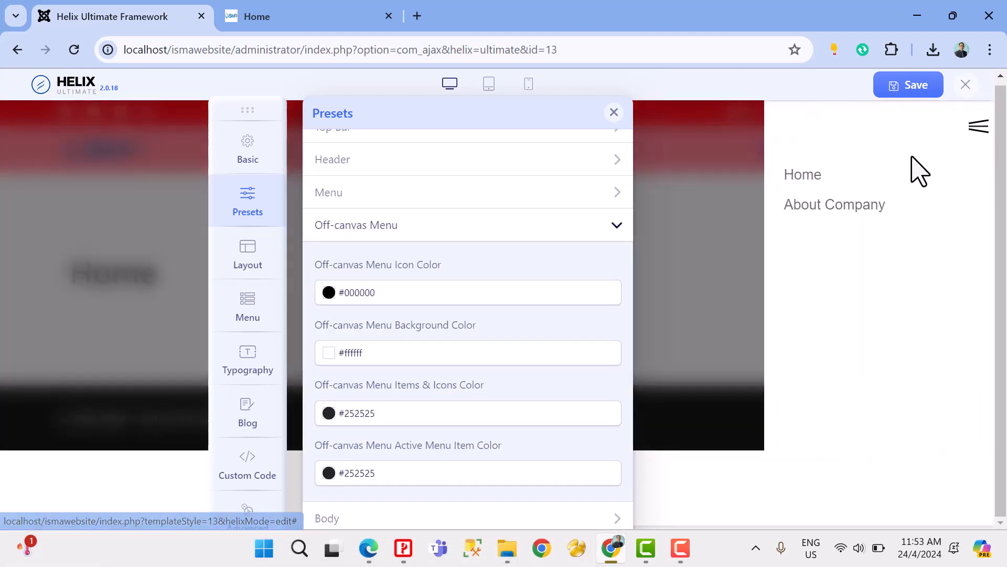
left_click(971, 138)
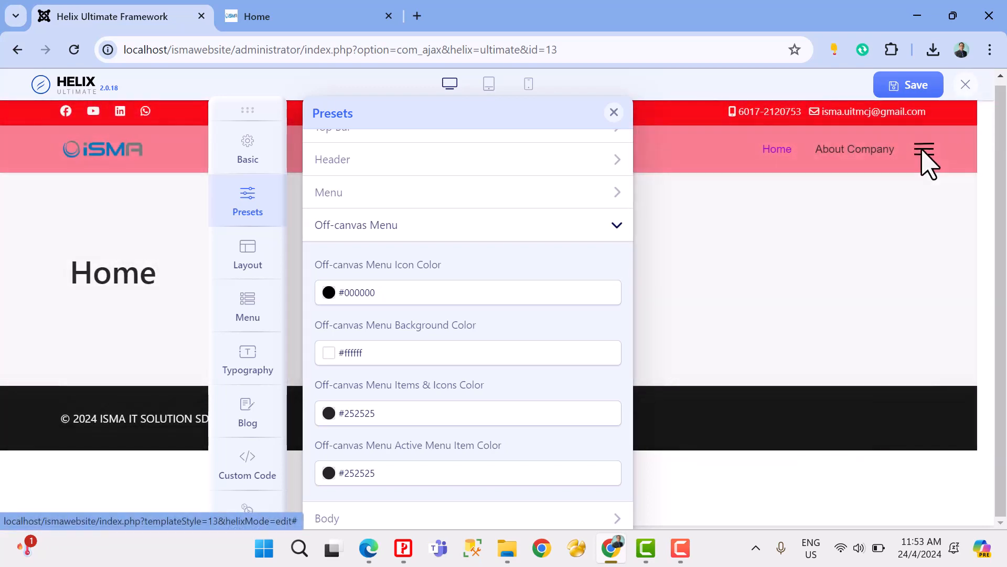
left_click(923, 153)
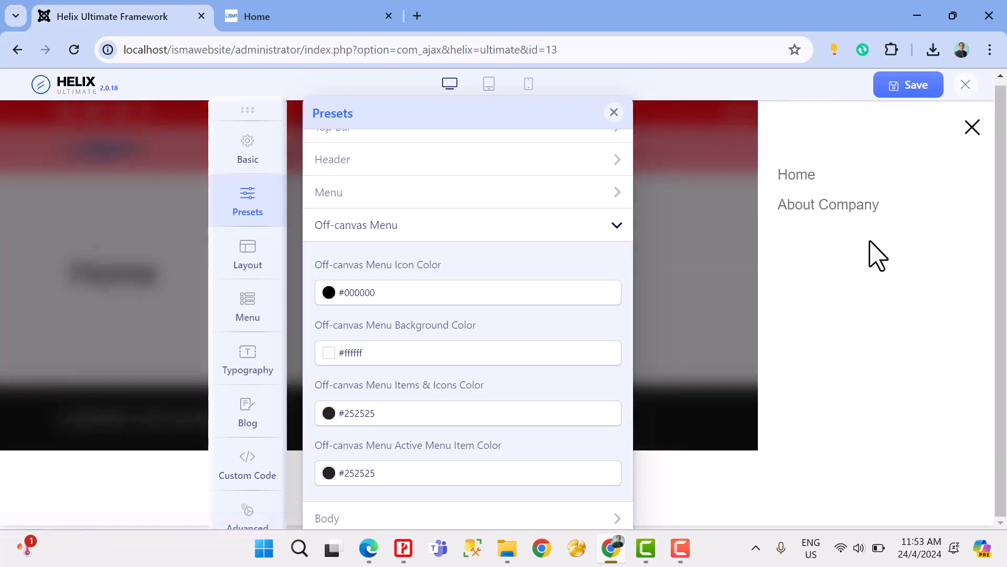
left_click(972, 132)
left_click(921, 152)
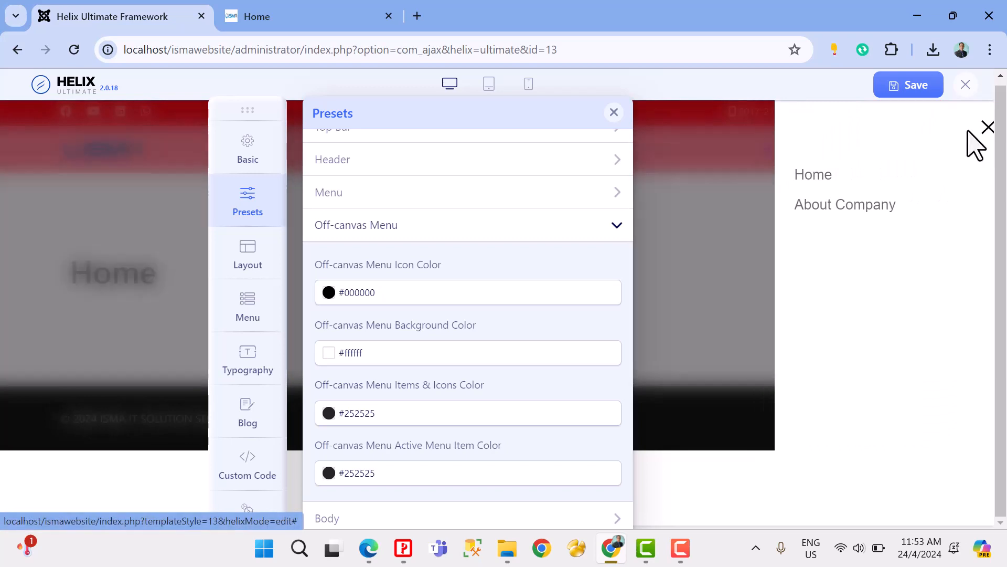
left_click(970, 132)
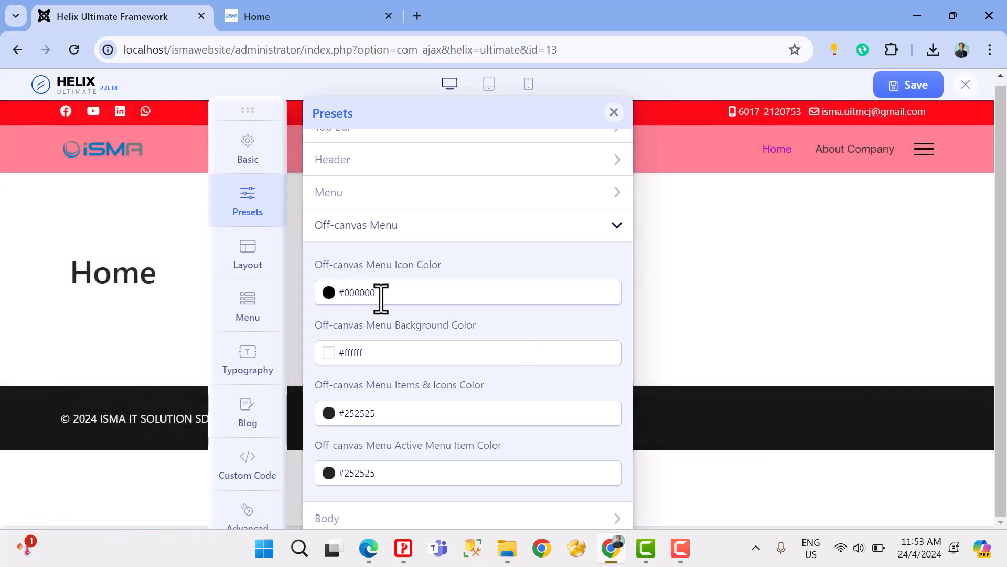
Step: Set the Off-canvas Menu Background Color to red #f70d0d and open the off-canvas menu in the site preview
left_click(383, 355)
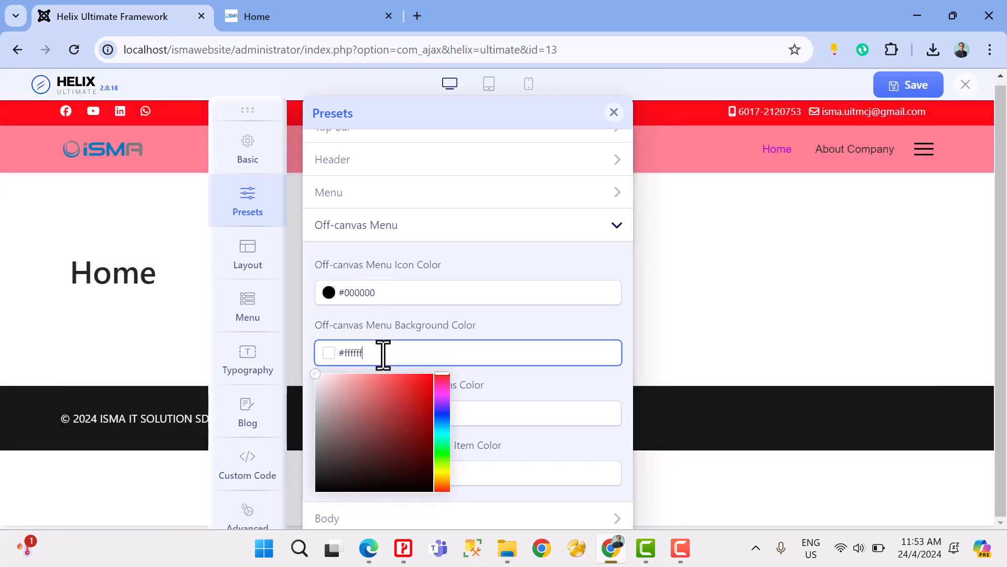
left_click_drag(362, 378, 427, 378)
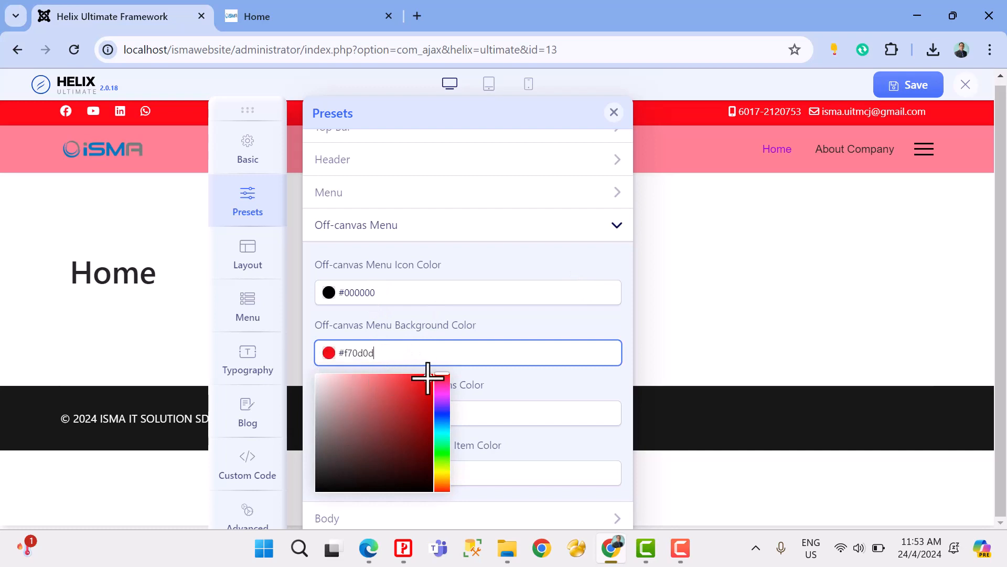
left_click(648, 281)
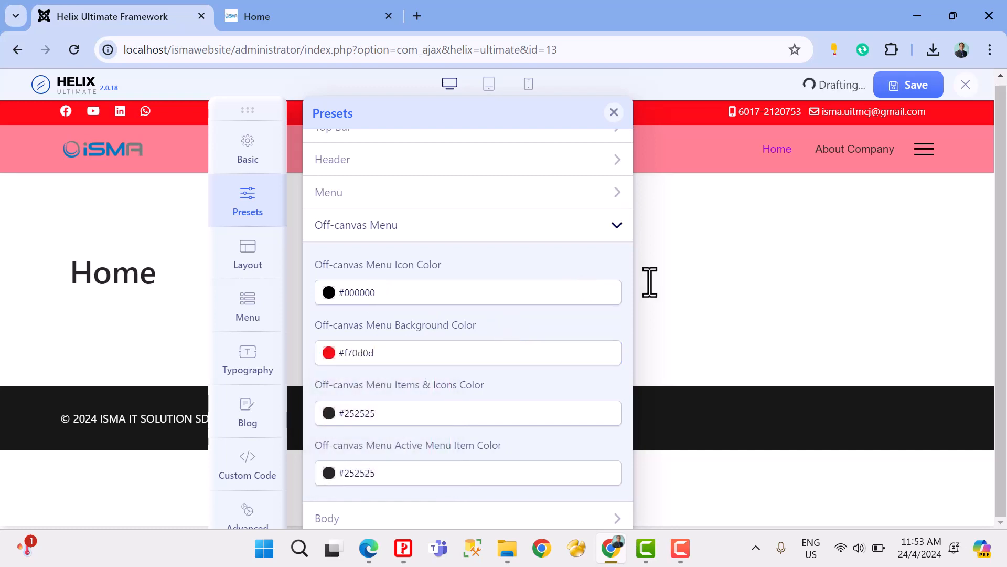
left_click(924, 149)
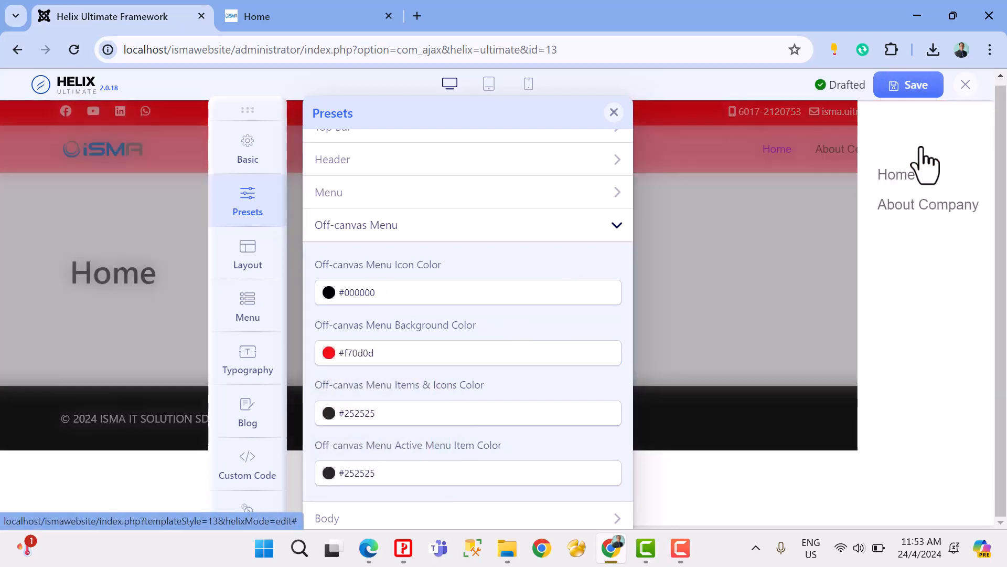
Step: Save the template changes, refresh the site in Edge and check the off-canvas menu by opening and closing it
left_click(899, 98)
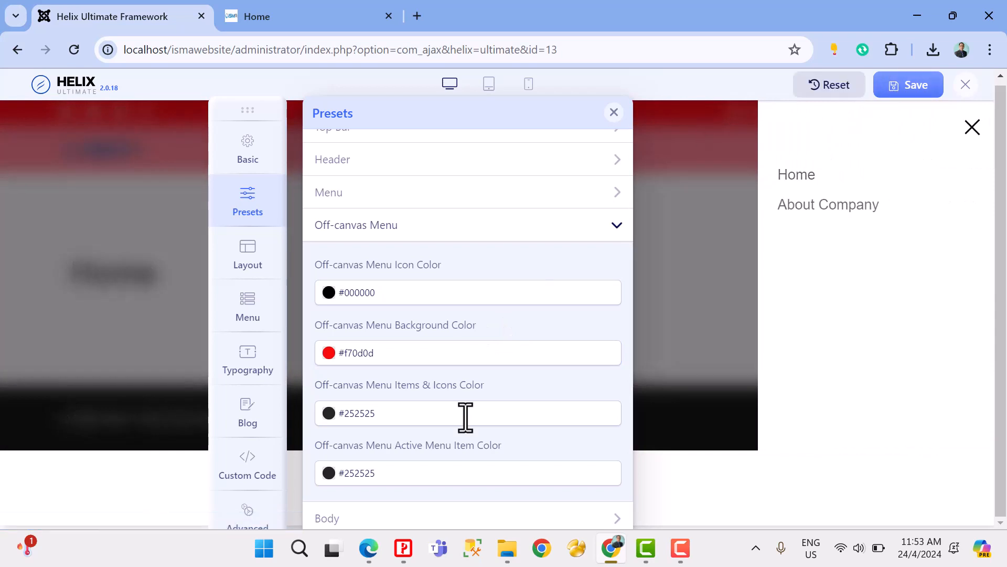
left_click(371, 548)
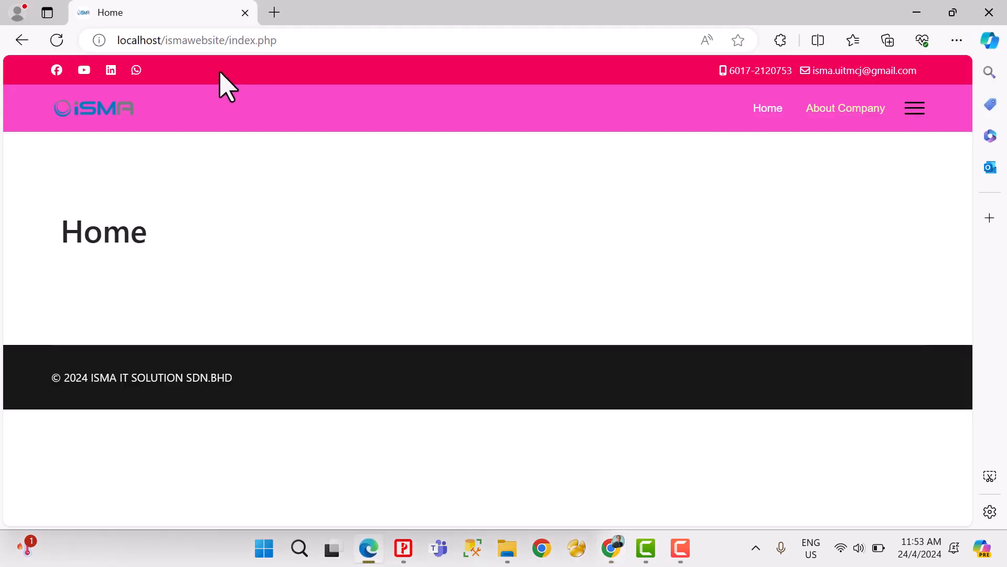
left_click(57, 40)
left_click(915, 107)
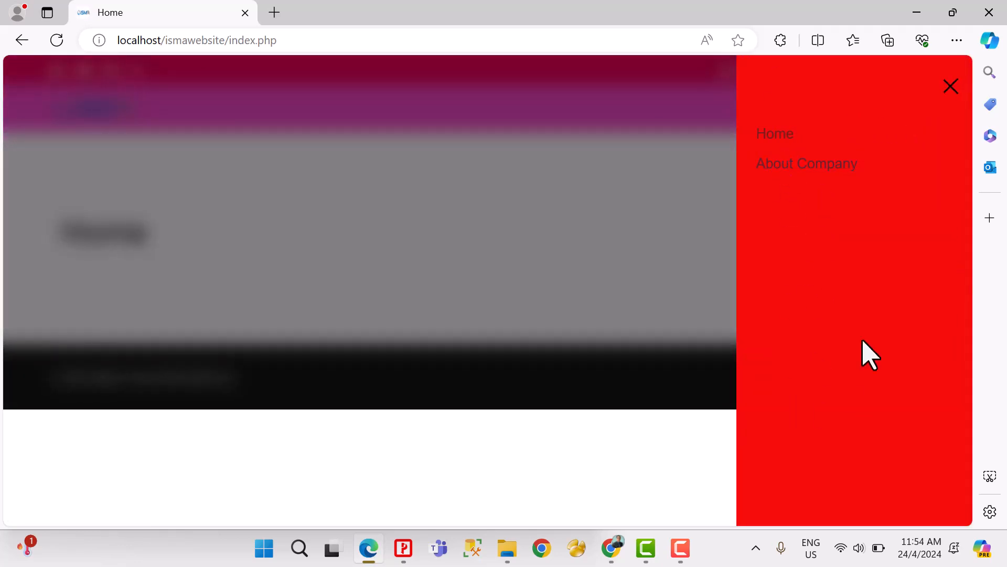
left_click(950, 88)
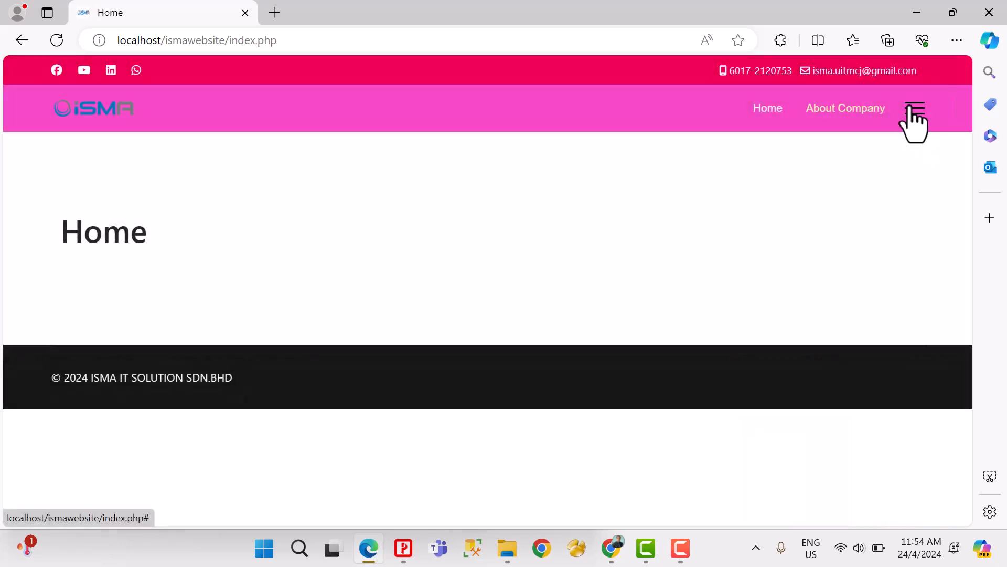
left_click(913, 113)
left_click(949, 88)
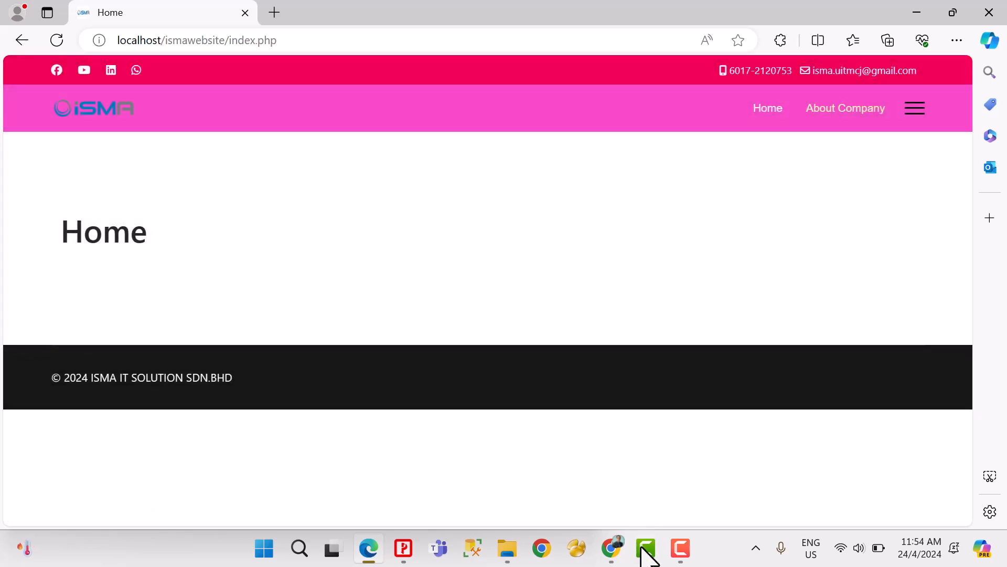
Step: Open the Body color settings in Chrome's Helix Ultimate presets and view the About Company page's body text in Edge
left_click(610, 550)
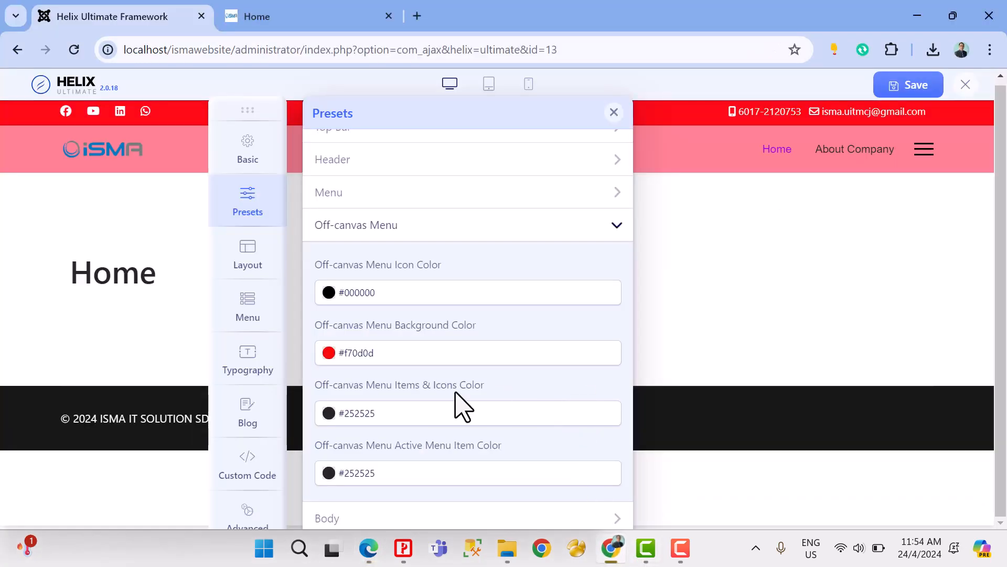
scroll(378, 425, "down", 1)
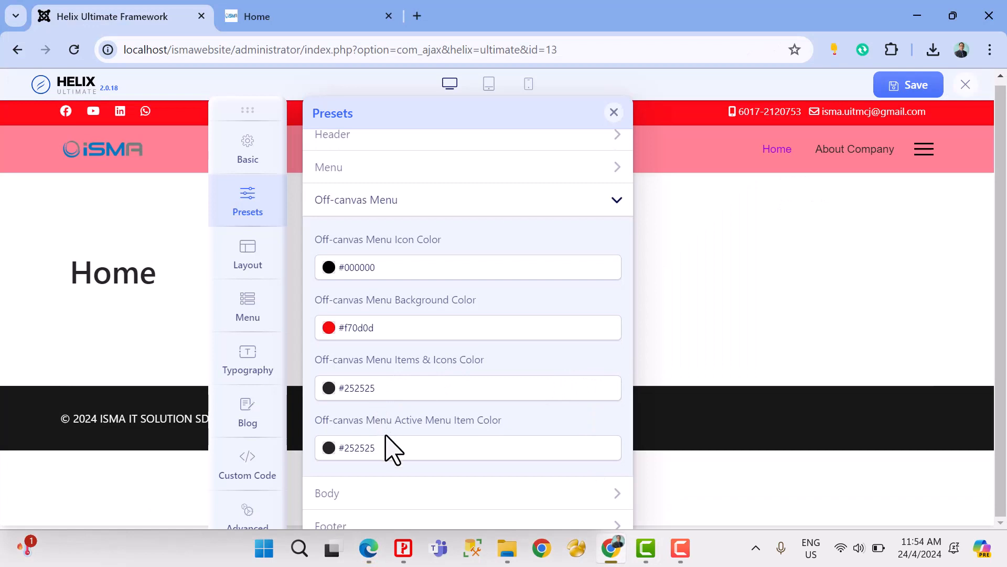
left_click(371, 495)
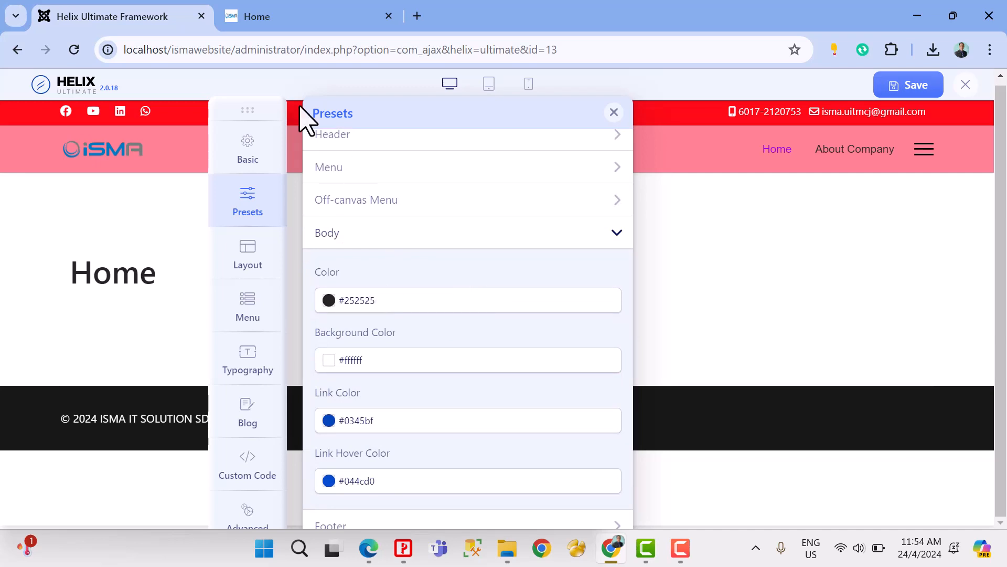
left_click(369, 548)
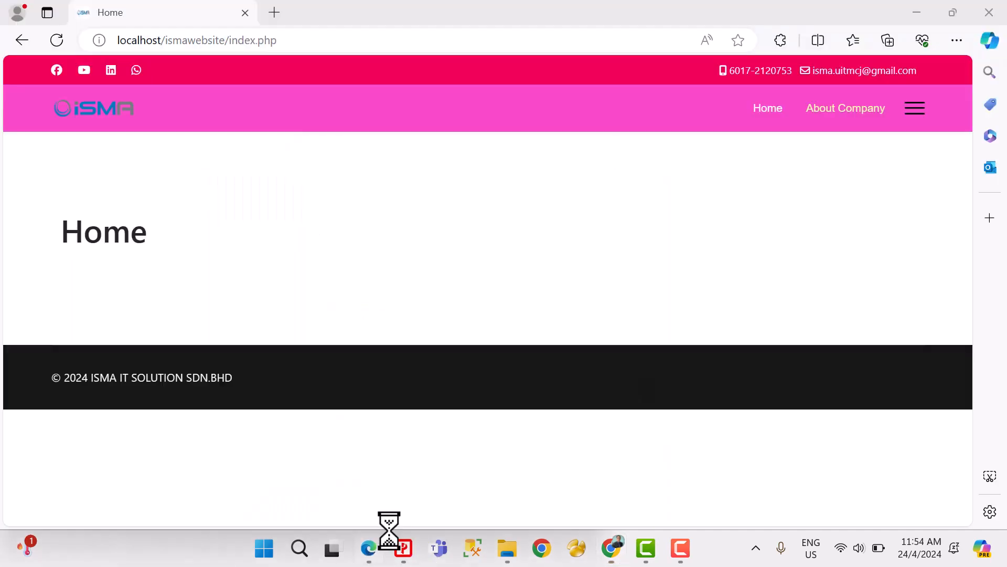
left_click(834, 112)
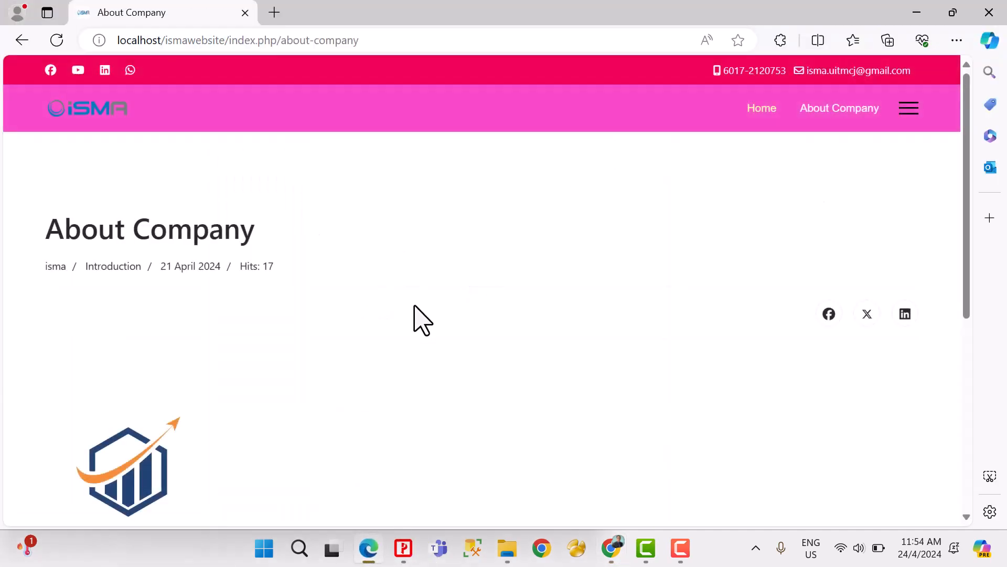
scroll(414, 320, "down", 5)
left_click_drag(312, 328, 557, 473)
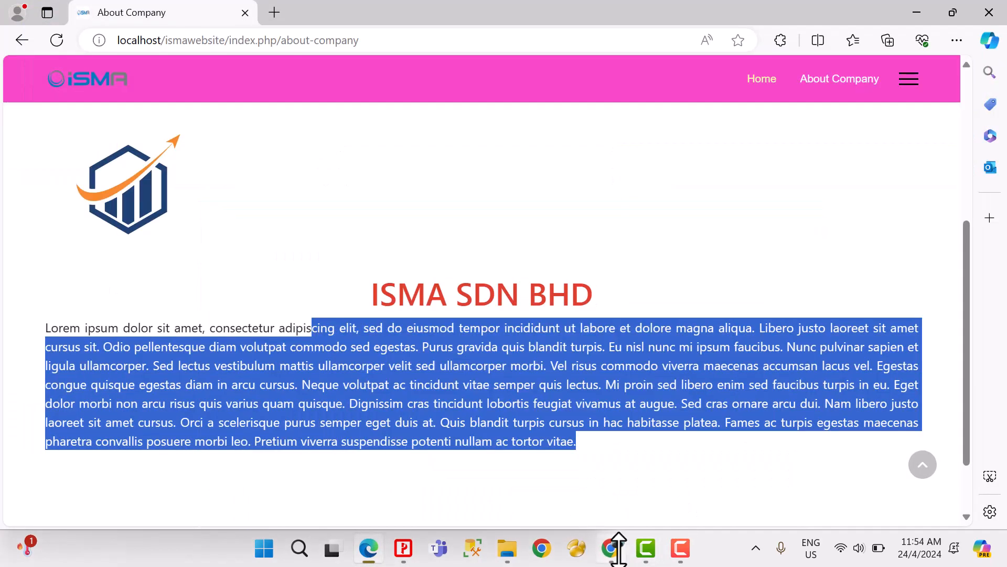
Step: Return to Chrome, set the Body Background Color to light grey #e0e0e0 and save the template changes
left_click(611, 548)
left_click(408, 299)
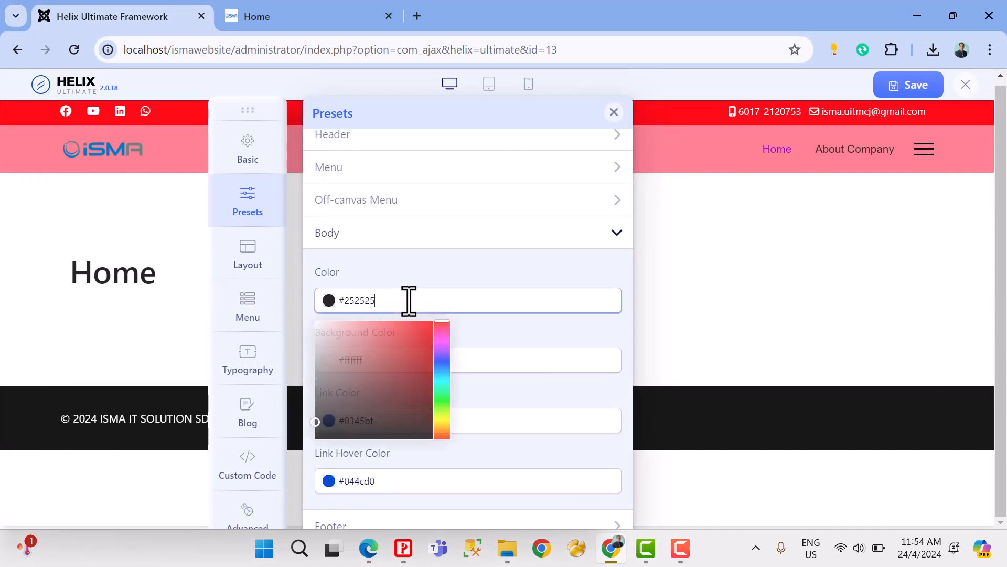
left_click(506, 360)
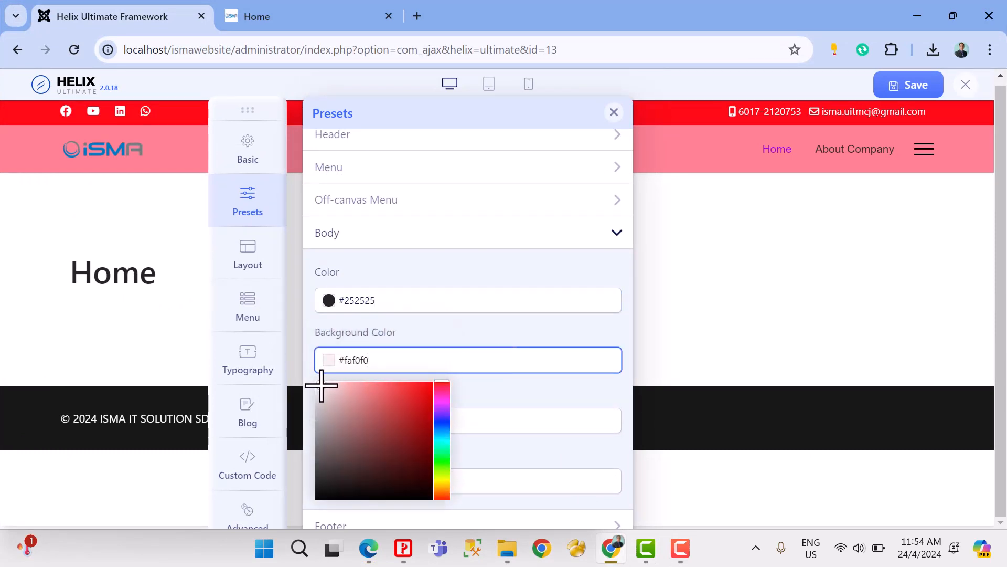
left_click_drag(321, 385, 320, 391)
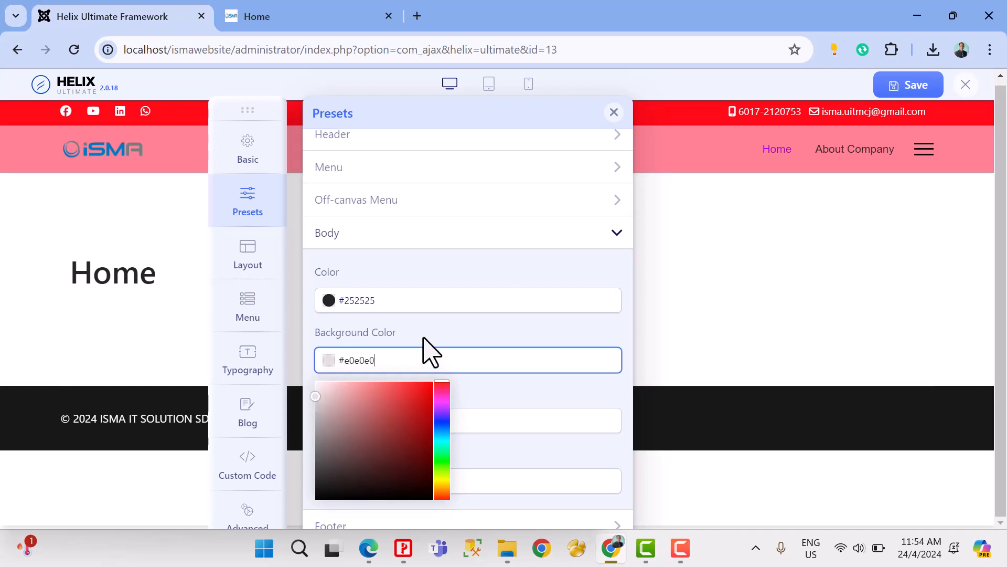
left_click(450, 337)
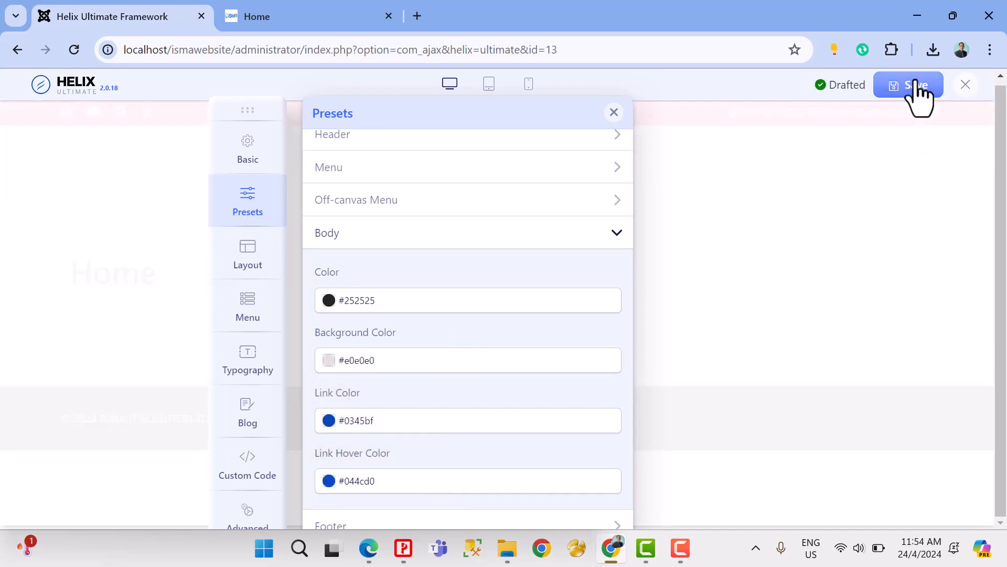
left_click(898, 89)
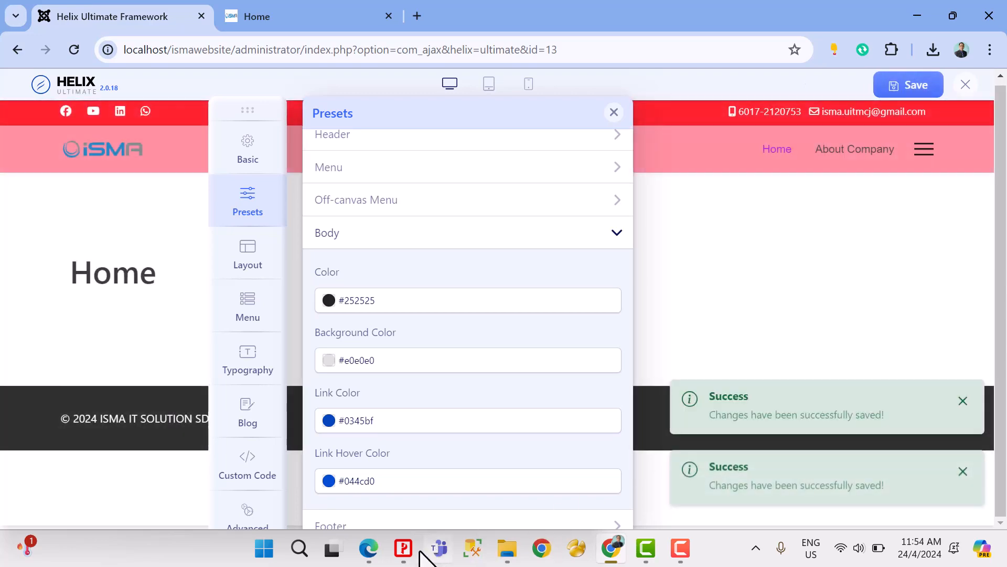
Step: Refresh the About Company page in Edge and check its body background along the whole page
left_click(369, 548)
left_click(57, 41)
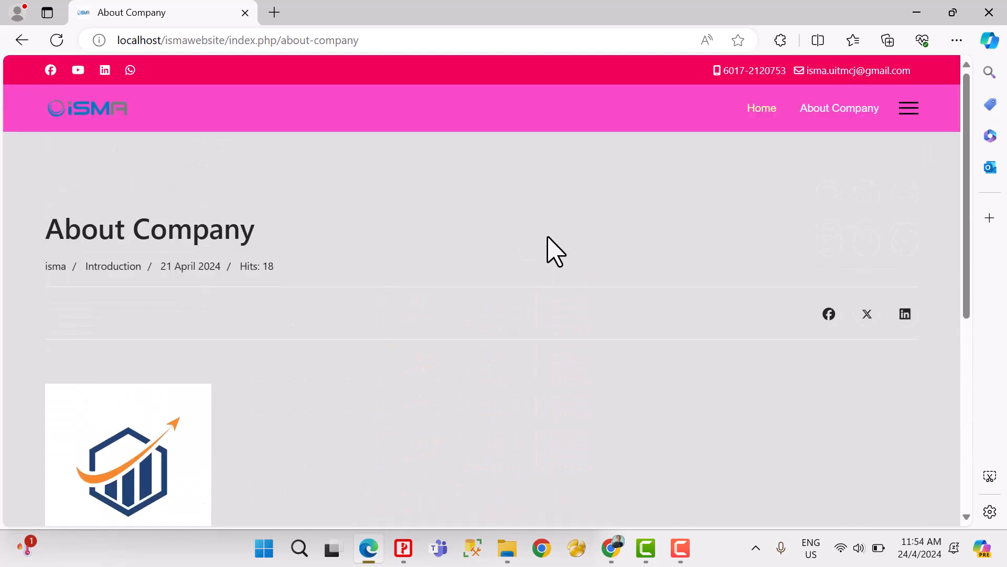
scroll(547, 237, "down", 3)
scroll(550, 234, "up", 5)
scroll(551, 246, "down", 4)
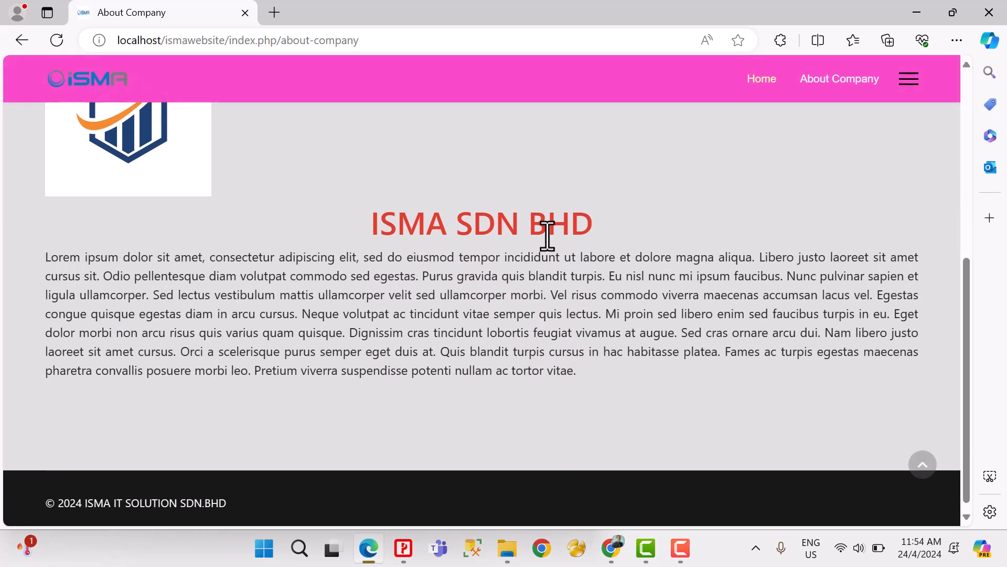
scroll(546, 233, "up", 5)
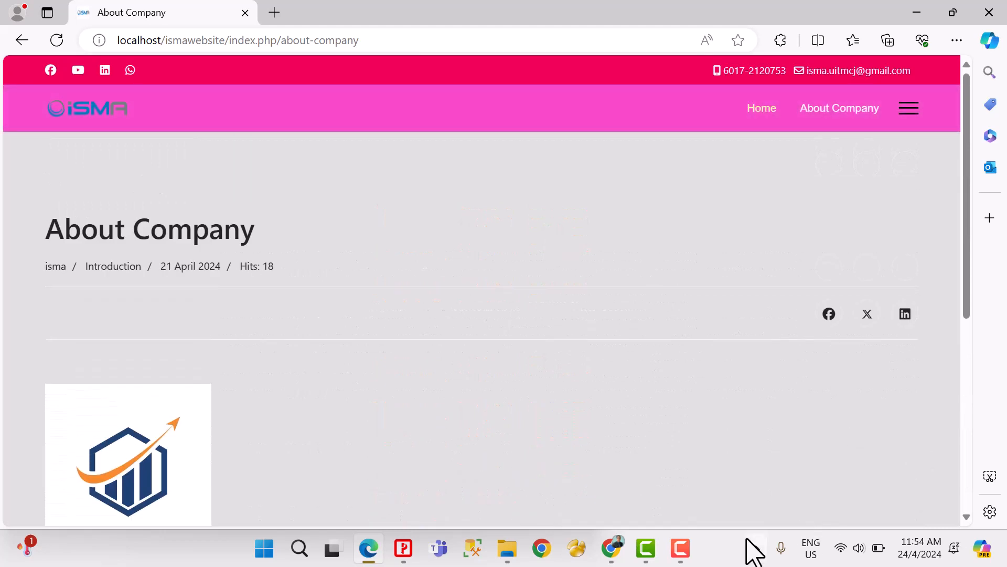
Step: Switch back to Chrome and examine the Body section's Link Color and Link Hover Color settings
mouse_move(621, 551)
left_click(627, 508)
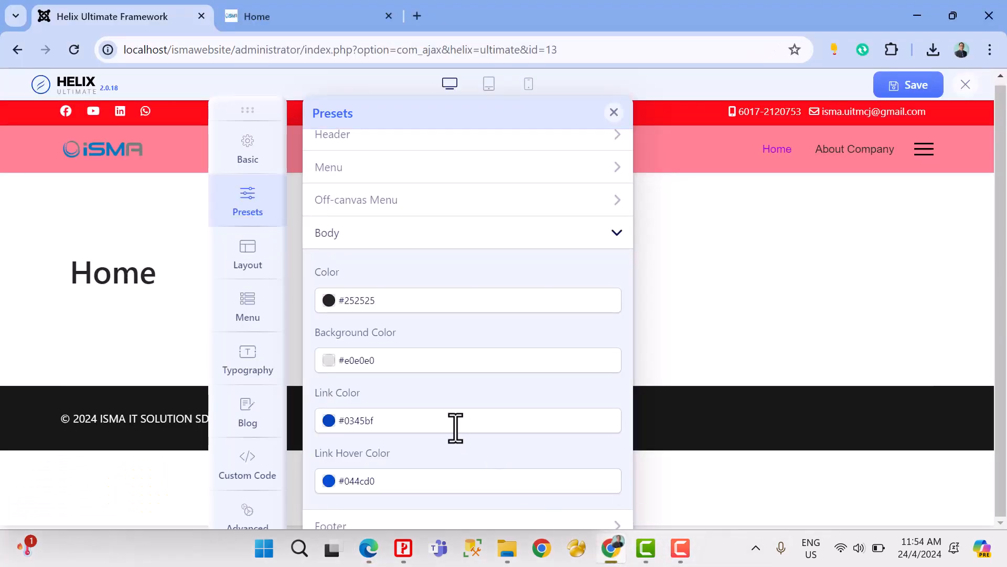
left_click(425, 477)
scroll(429, 467, "down", 1)
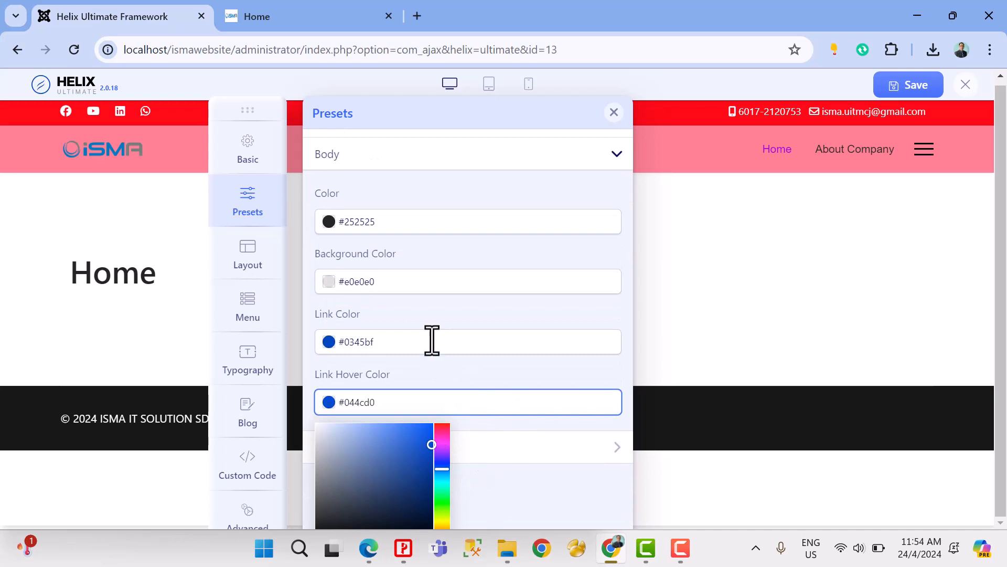
scroll(432, 339, "up", 1)
Step: View the About Company page and its text in Chrome's site tab, and refresh the same page in Edge
left_click(304, 17)
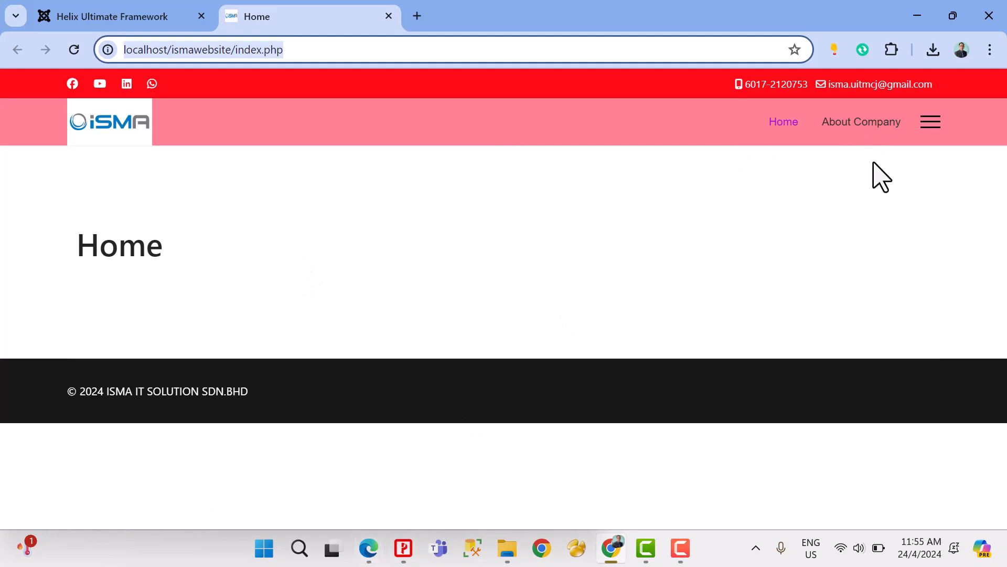
left_click(860, 121)
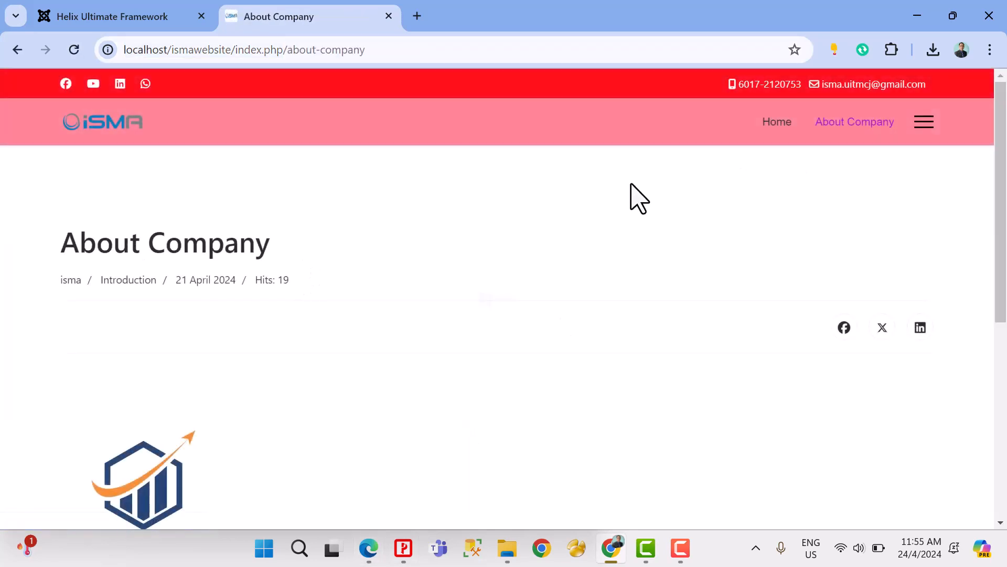
scroll(544, 341, "down", 5)
left_click_drag(485, 289, 423, 287)
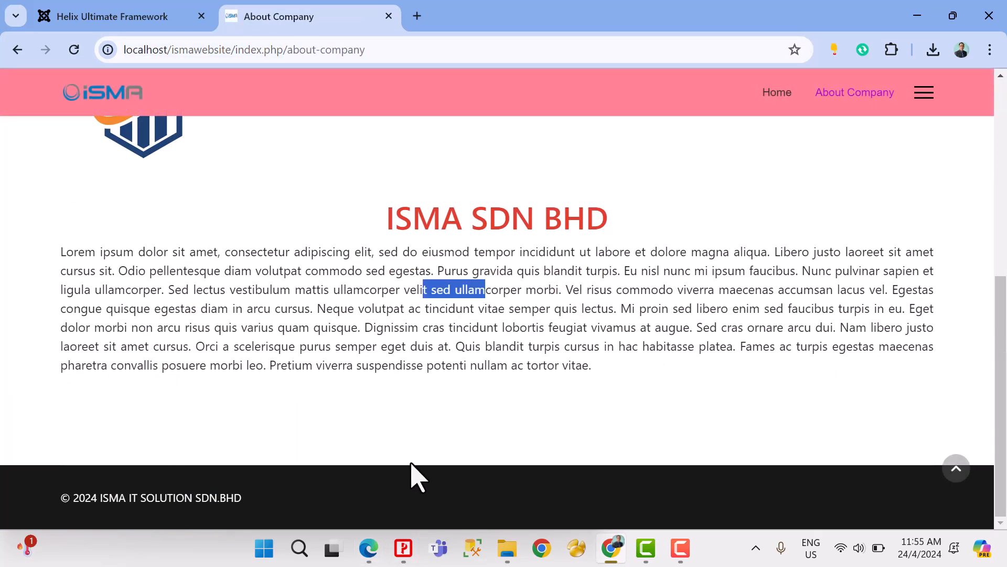
left_click(369, 548)
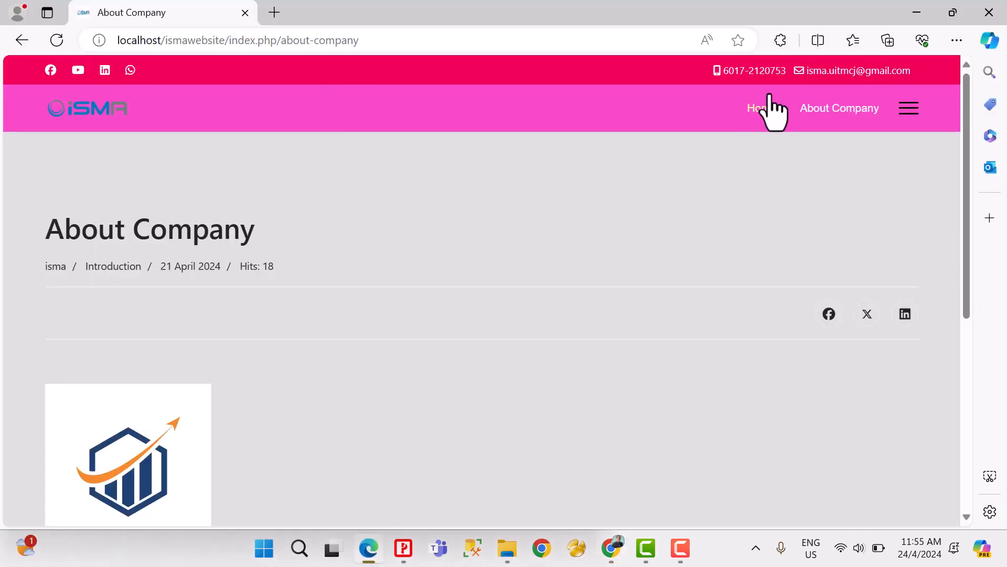
left_click(57, 40)
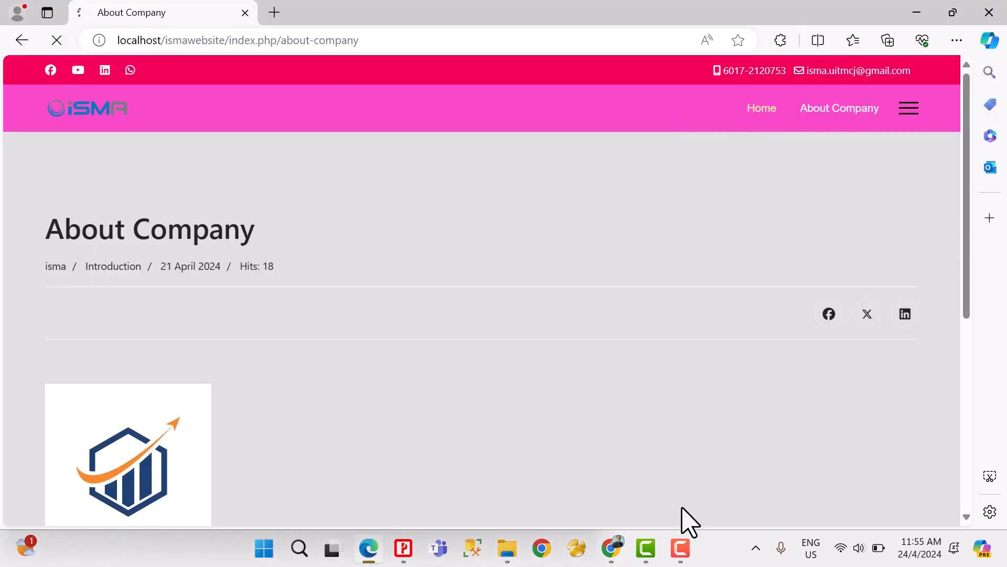
Step: Return to Helix Ultimate in Chrome, close the About Company tab and reposition the floating options panel
left_click(620, 555)
left_click(152, 19)
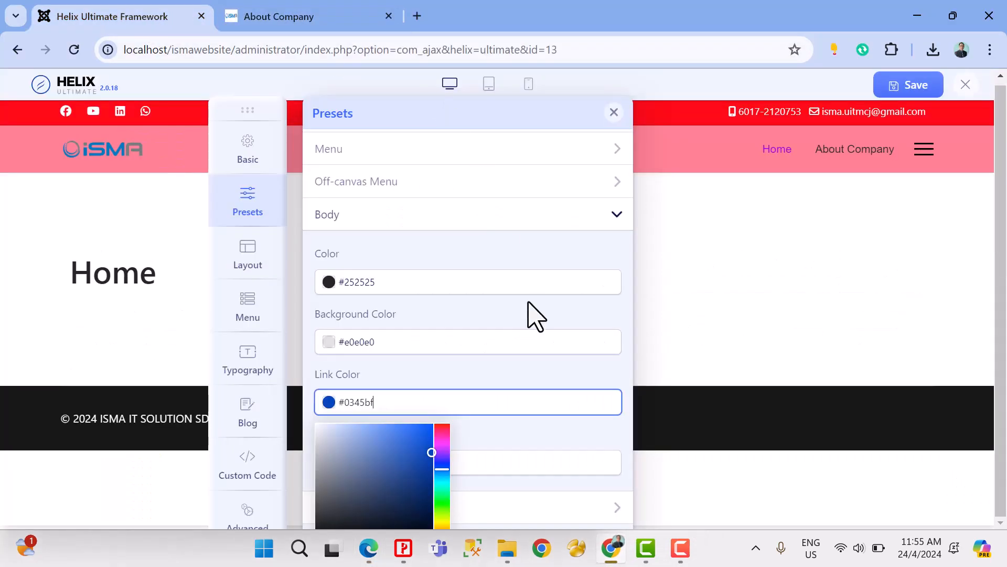
left_click(388, 16)
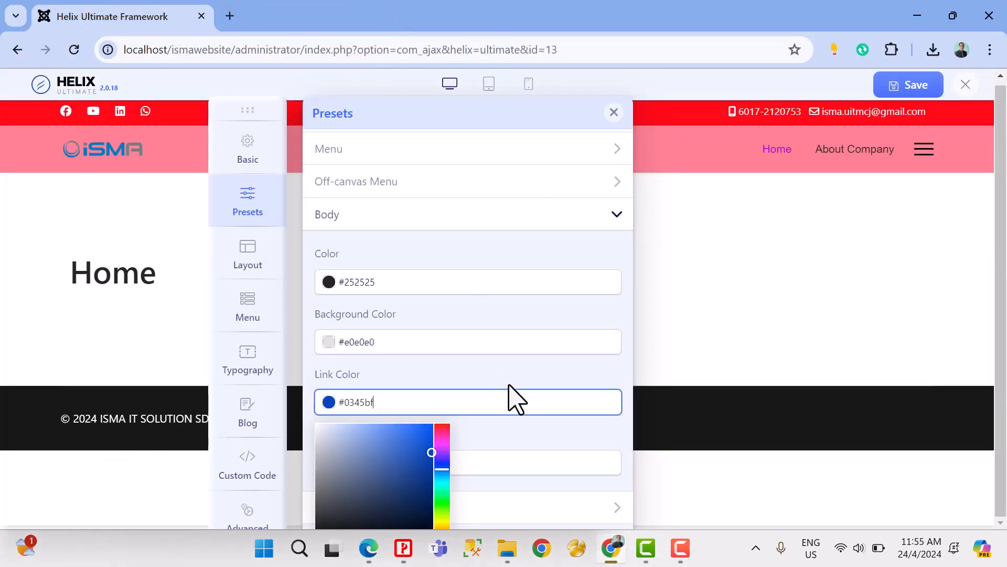
left_click(527, 399)
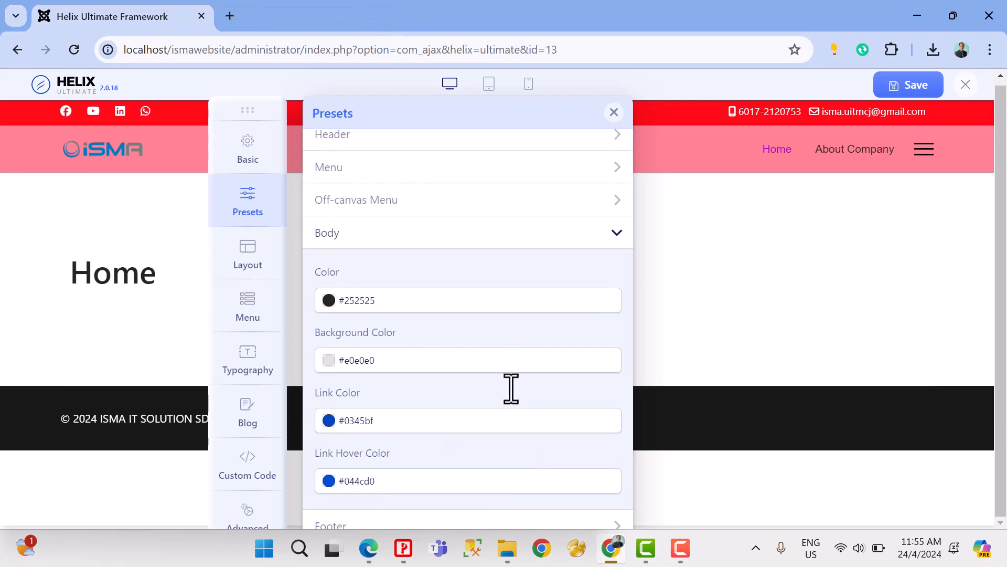
left_click_drag(250, 100, 234, 49)
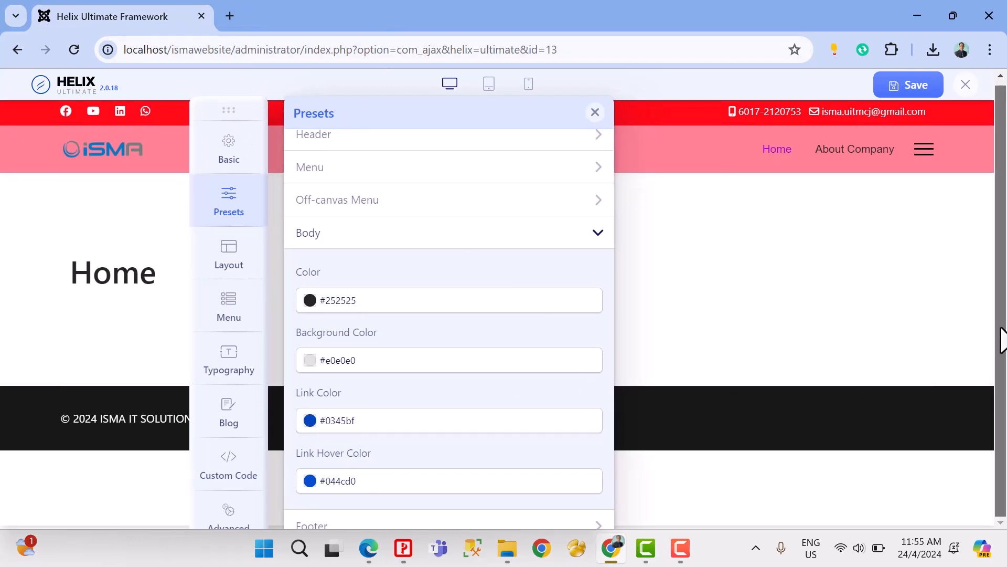
Step: Set the Footer preset's Background Color to red #f50e0e and save the template changes
left_click(600, 524)
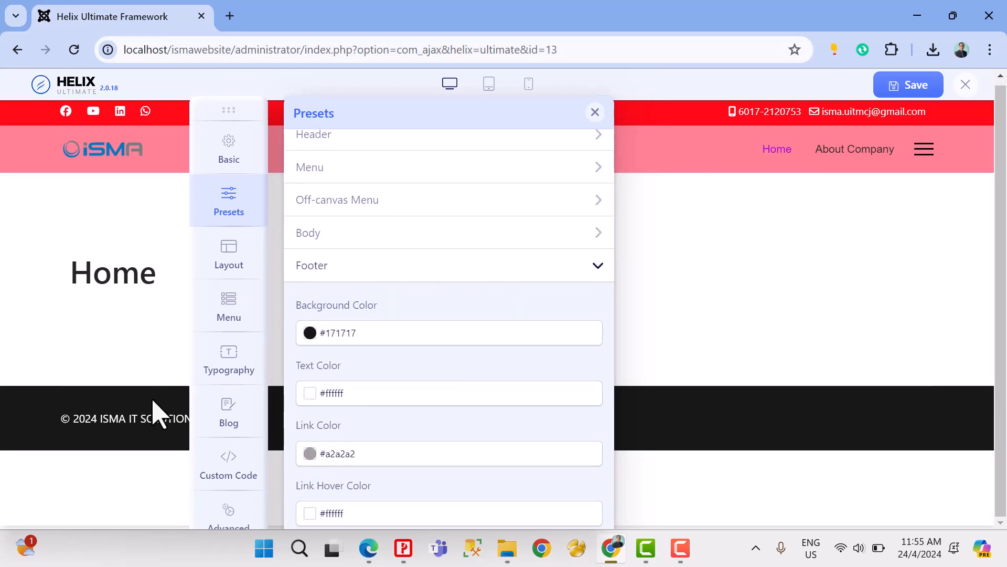
left_click(404, 335)
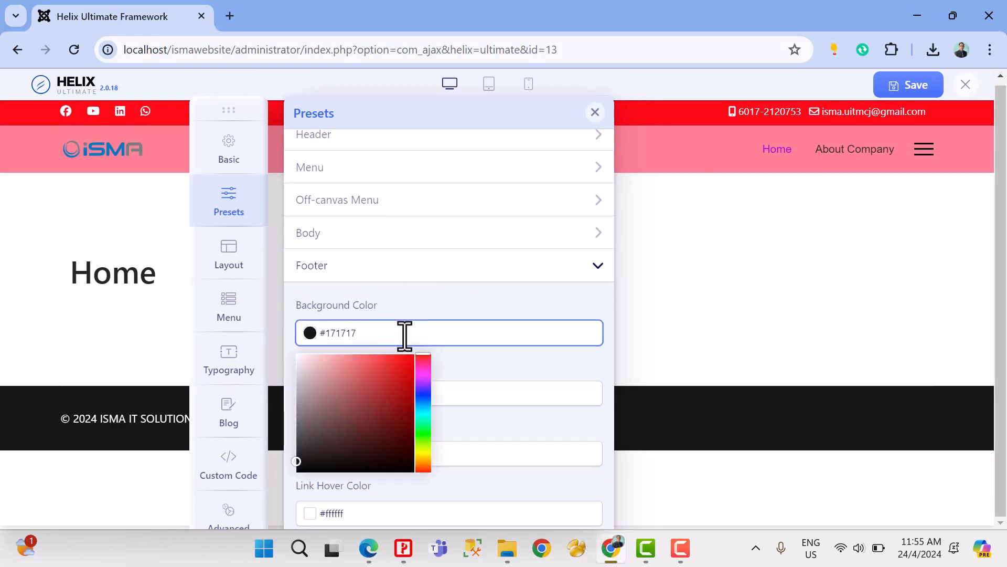
left_click(404, 358)
left_click(521, 366)
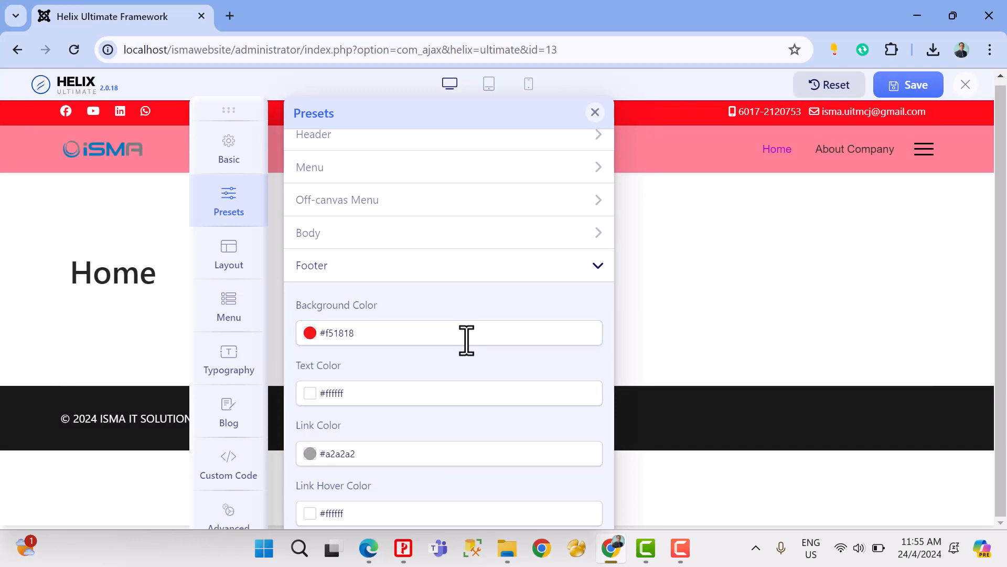
left_click(466, 339)
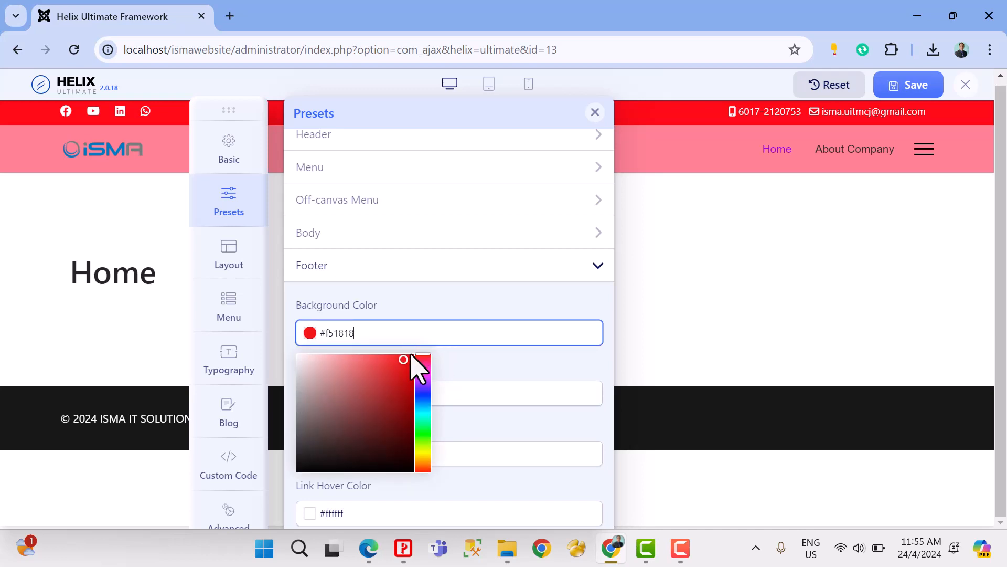
left_click(518, 356)
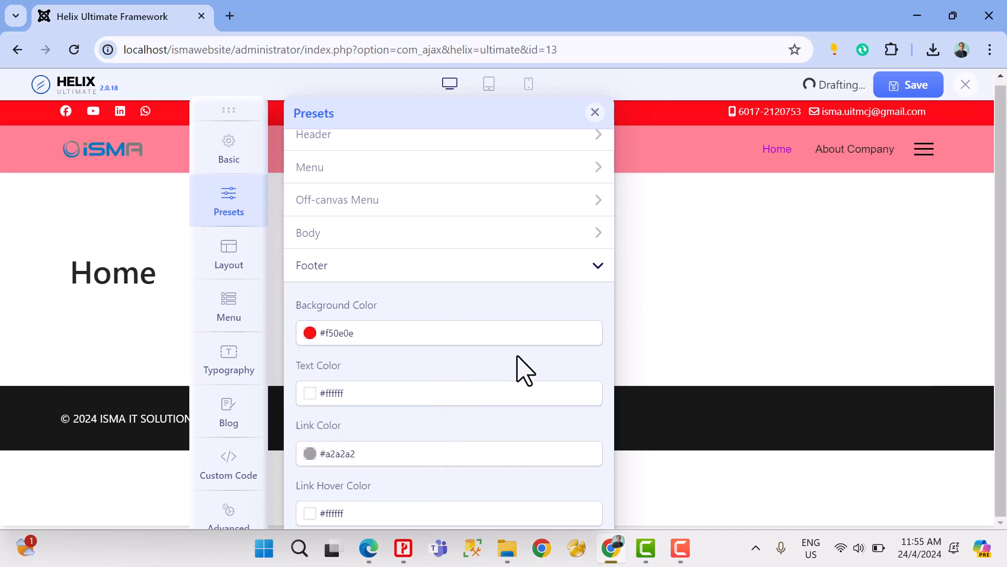
left_click(916, 89)
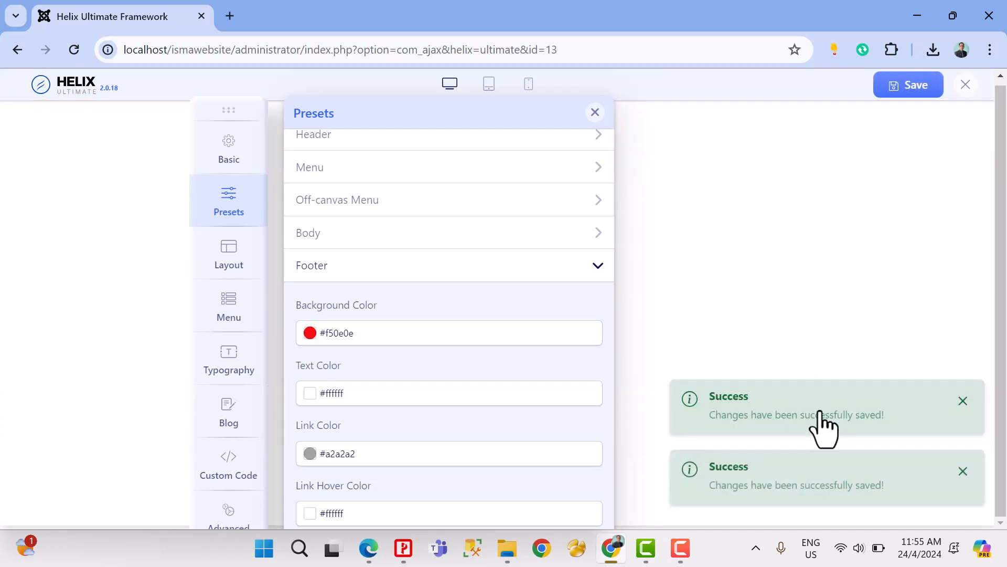
Step: Switch to Edge, refresh the About Company page, and check its footer color and the back-to-top control
left_click(369, 549)
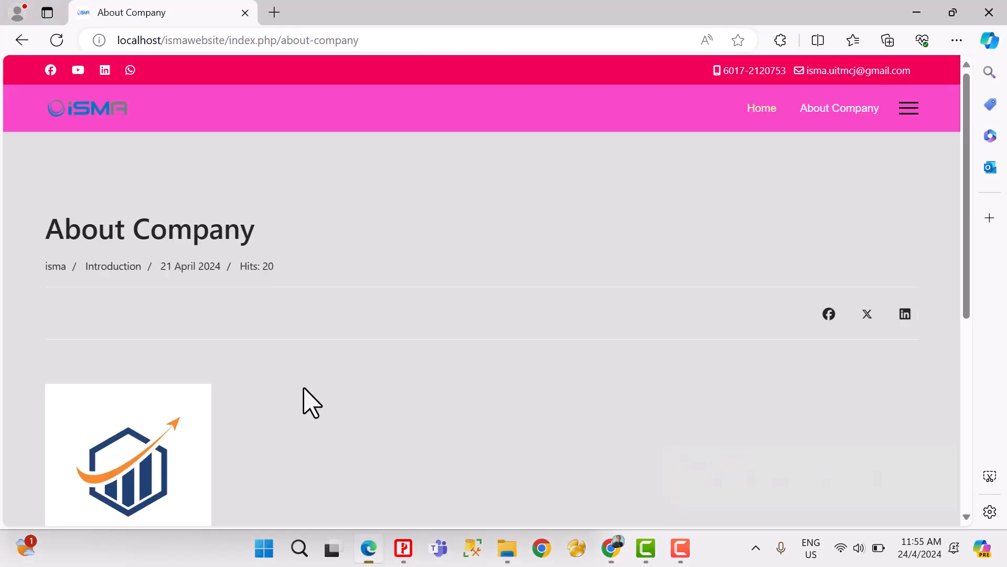
left_click(57, 41)
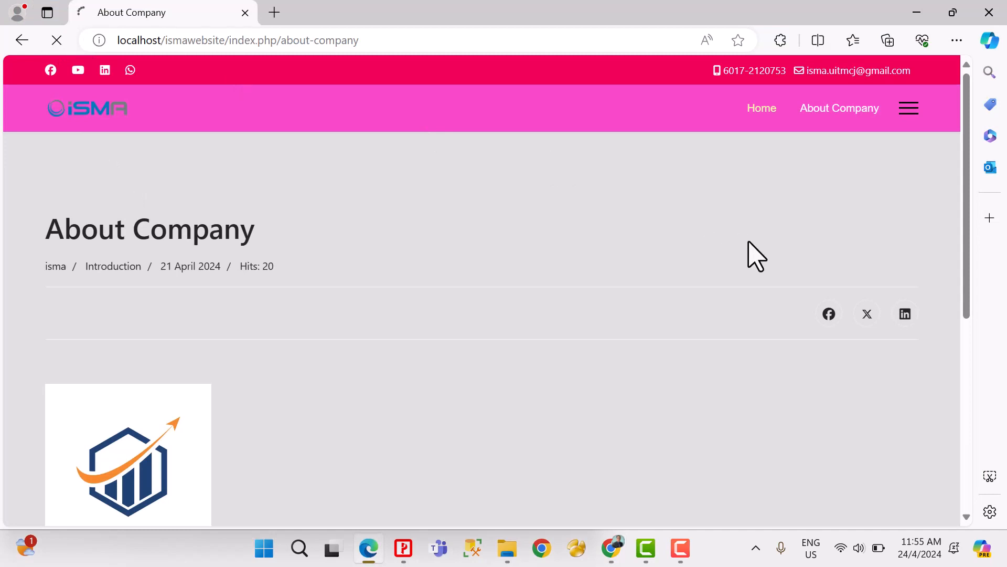
scroll(756, 256, "down", 6)
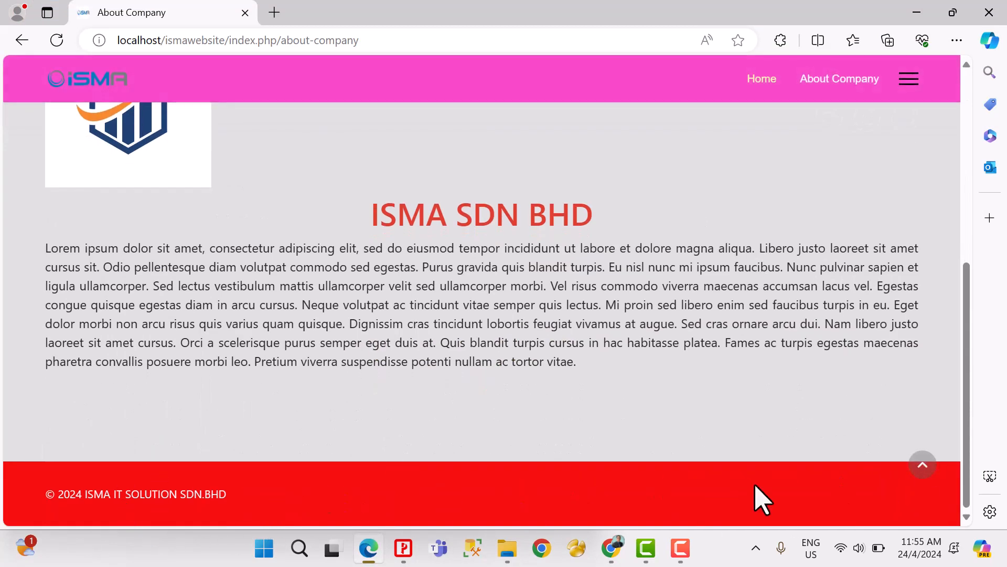
left_click(926, 472)
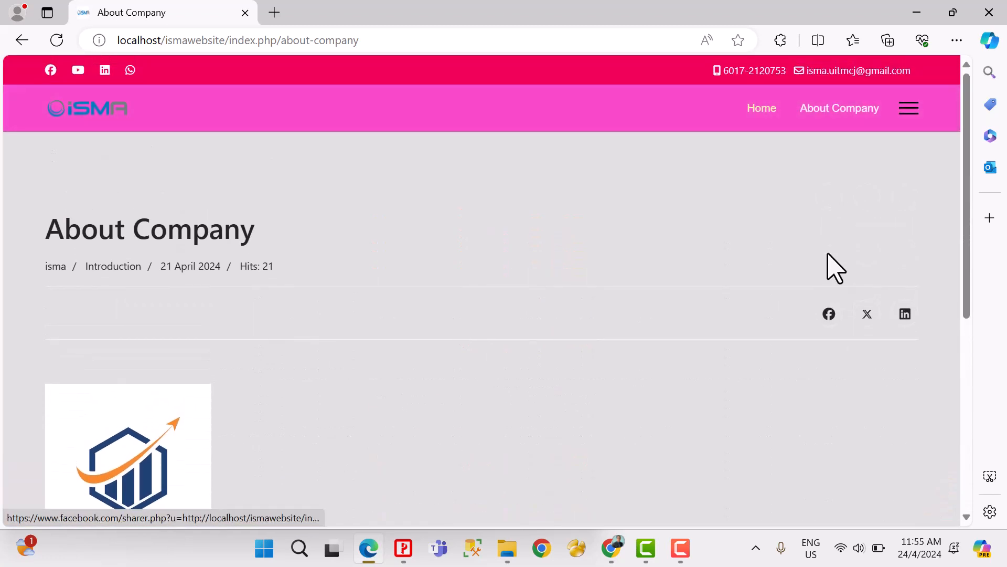
scroll(621, 286, "down", 6)
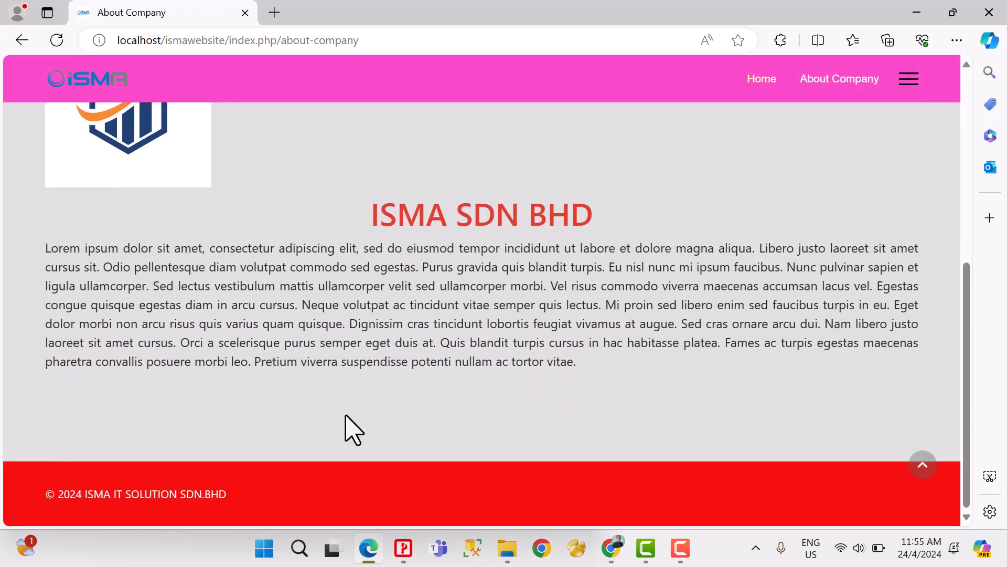
Step: Return to Helix Ultimate in Chrome, view the Layout settings, and reposition the floating options panel to see the page behind it
left_click(616, 547)
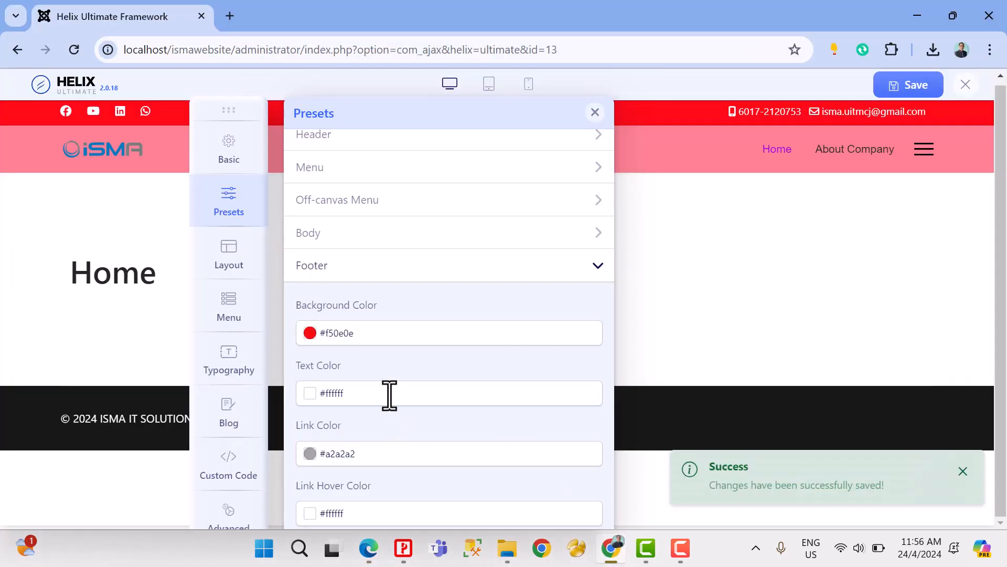
left_click_drag(99, 418, 109, 418)
left_click(228, 263)
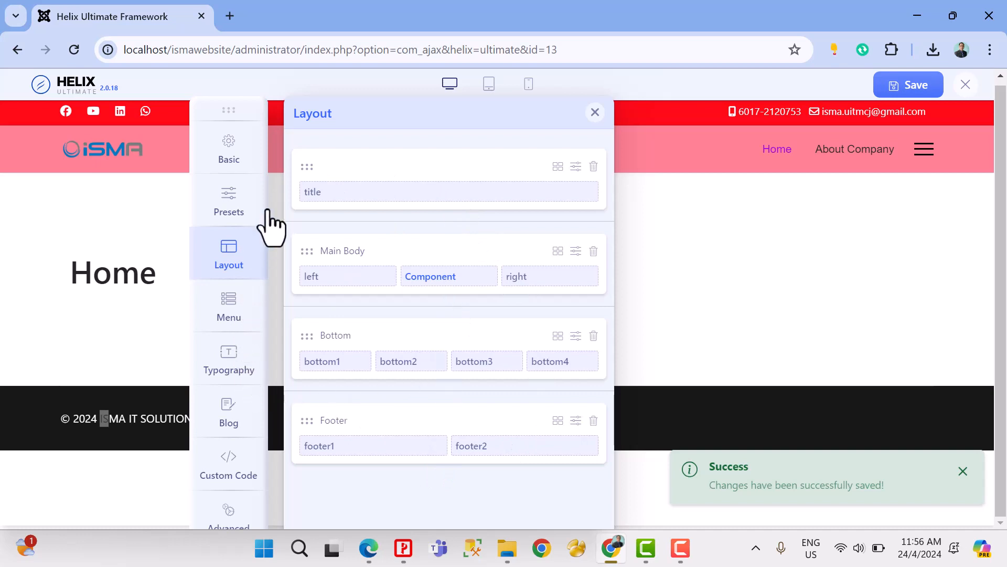
left_click_drag(225, 104, 516, 136)
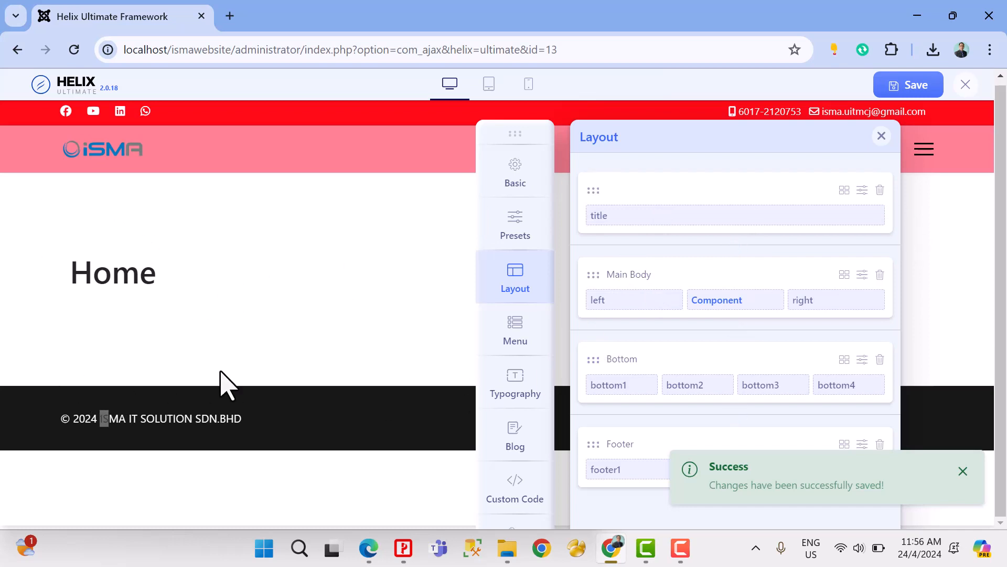
left_click_drag(497, 133, 343, 88)
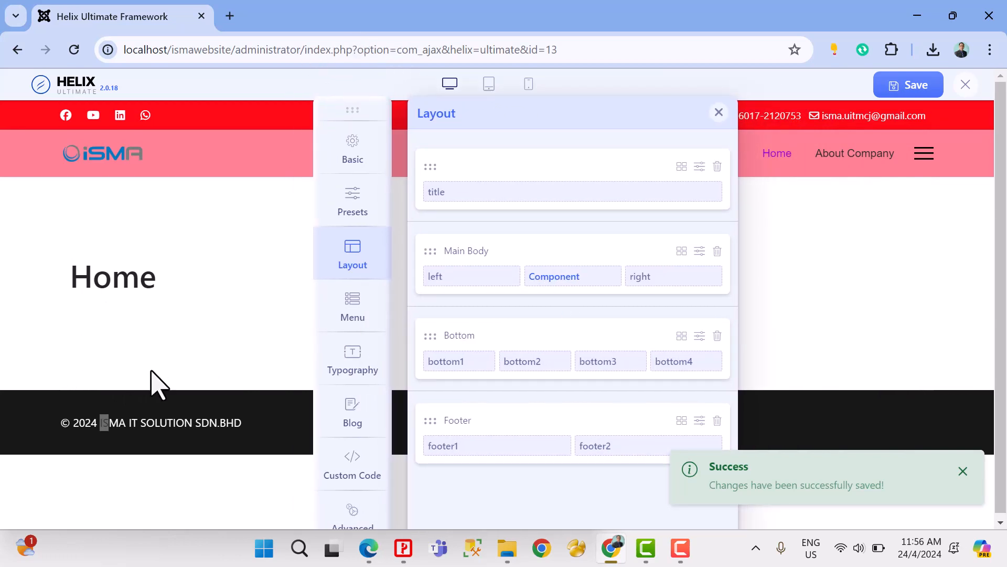
Step: Open johor.uitm.edu.my in a new tab and view its homepage as an example of module positions
left_click(229, 16)
type("johor.uitm.edu.my")
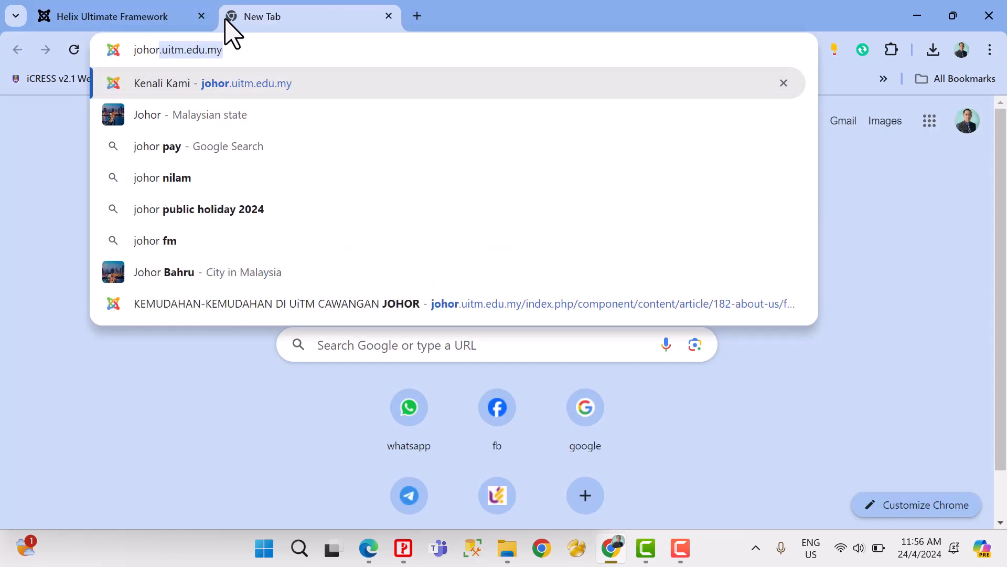
key("Return")
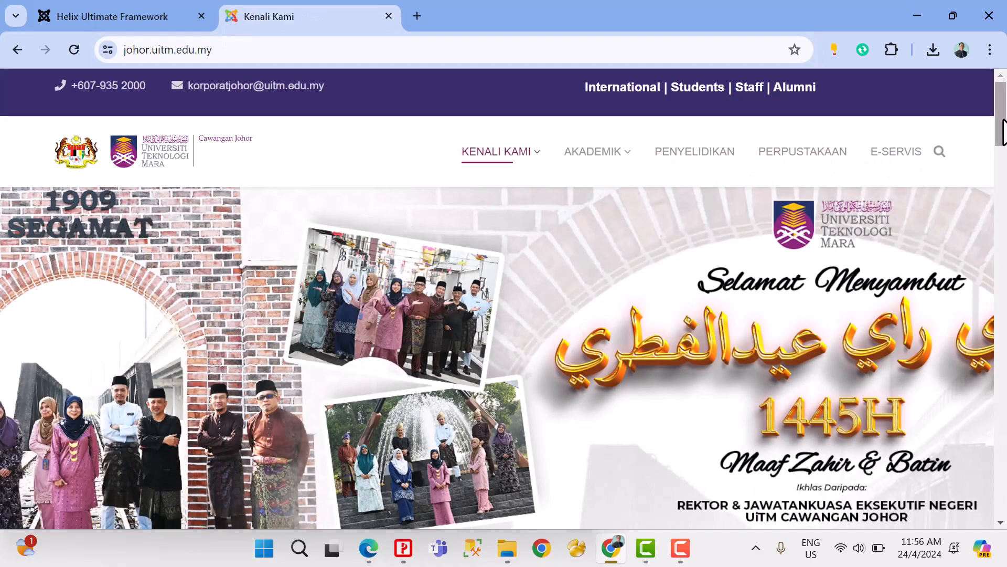
left_click_drag(1003, 131, 1001, 101)
Step: Return to the Helix Ultimate tab and view the Menu Builder and Typography settings
left_click(141, 16)
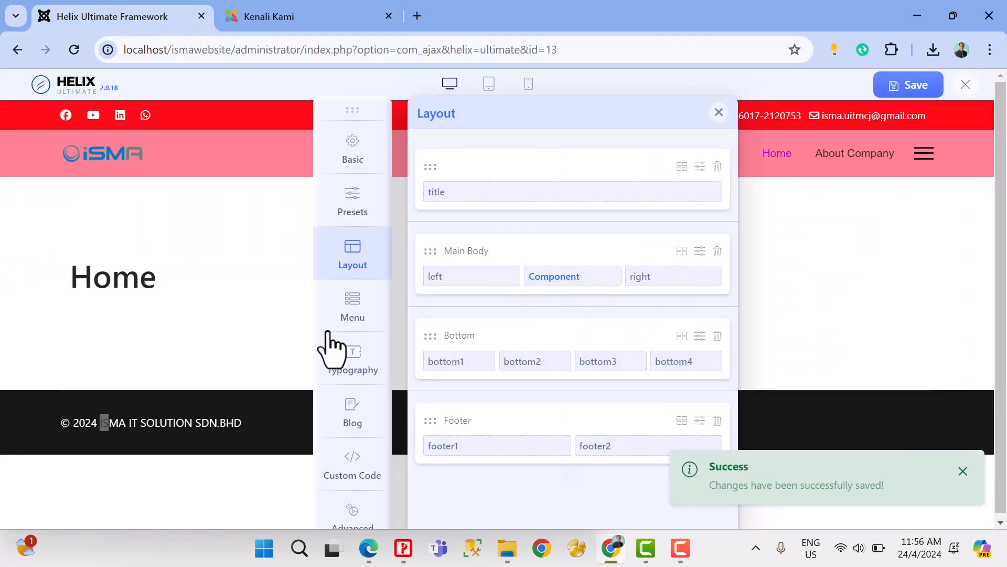
left_click(354, 309)
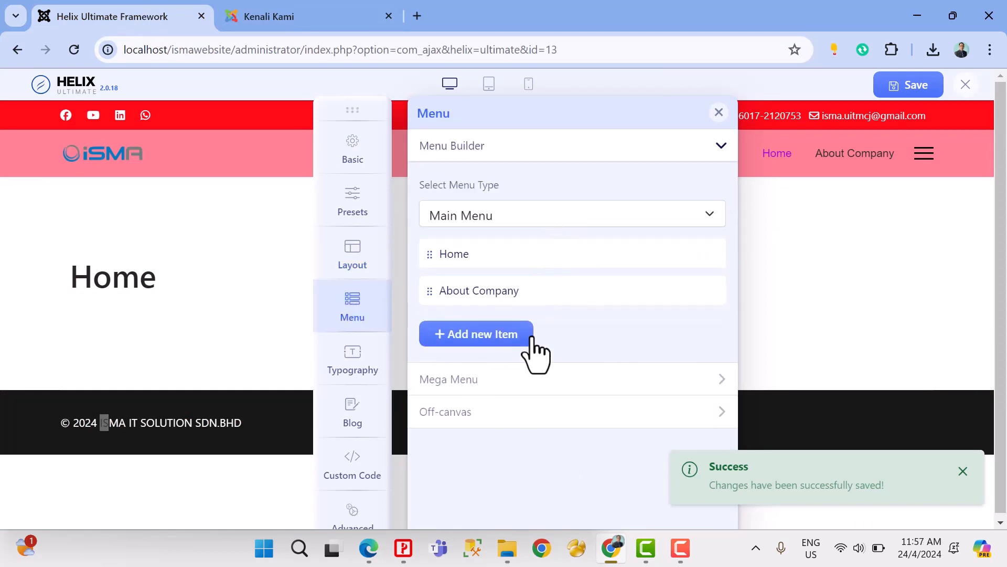
left_click(361, 371)
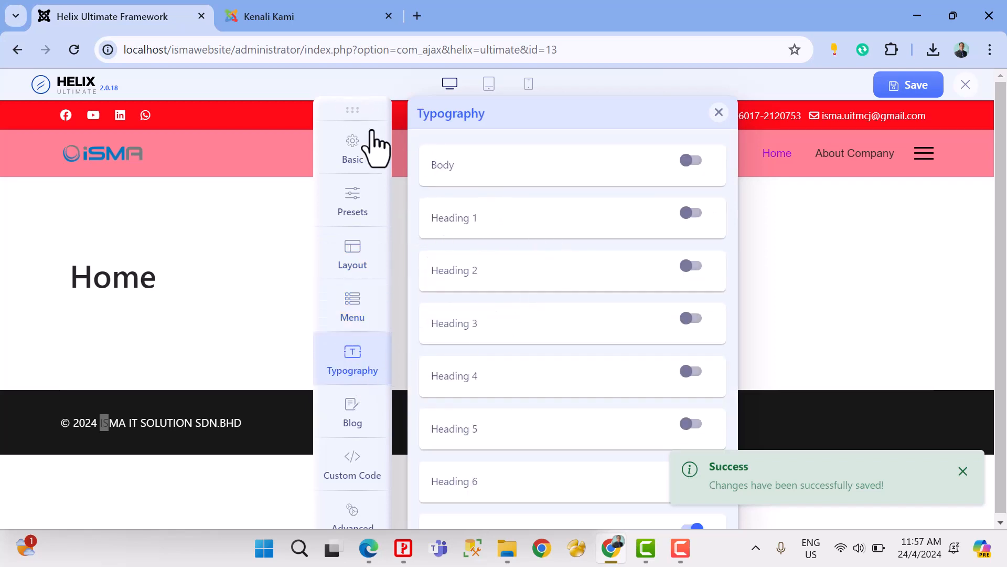
Step: Enable custom typography for Body and set its font to Cambo
left_click(693, 161)
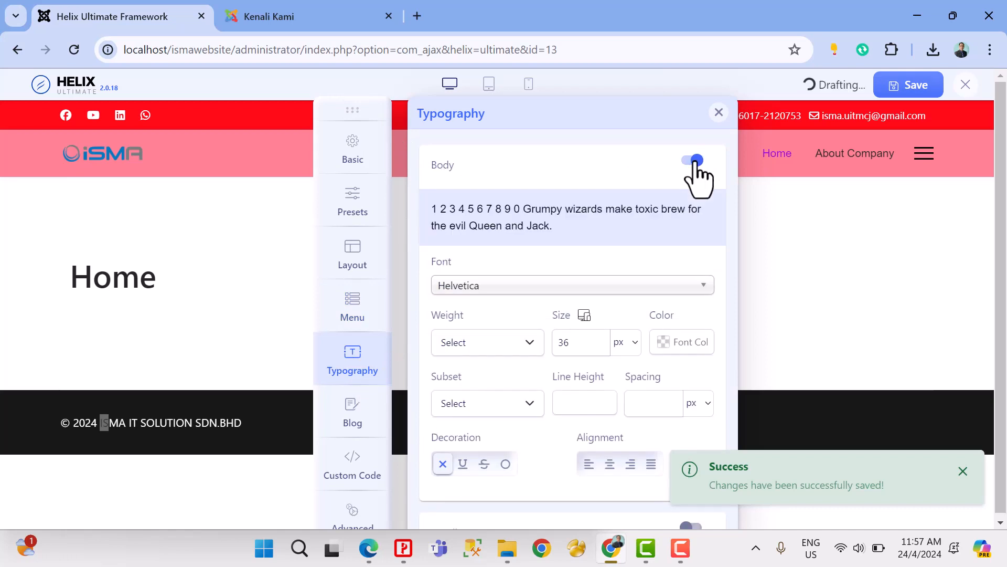
left_click(494, 288)
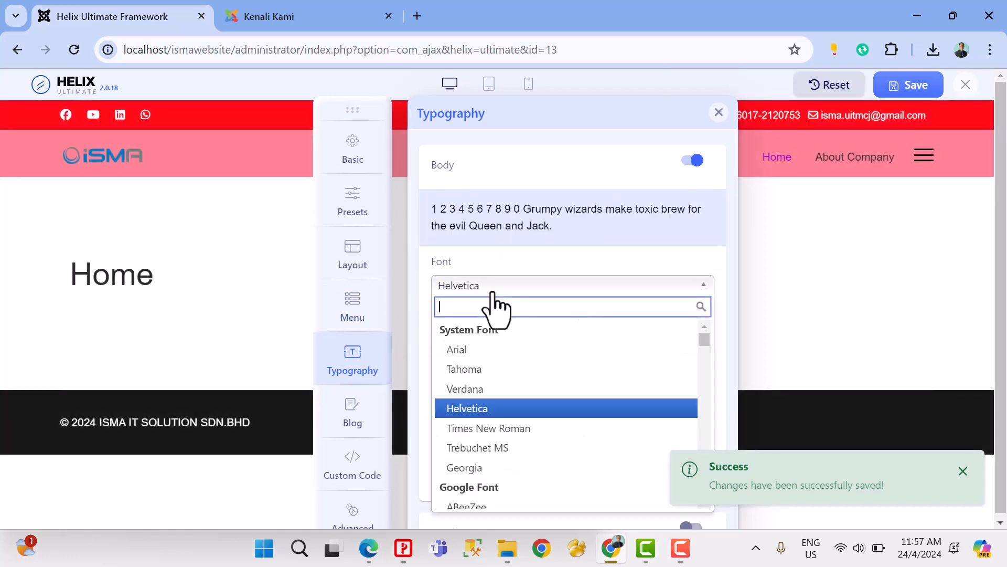
scroll(705, 361, "down", 20)
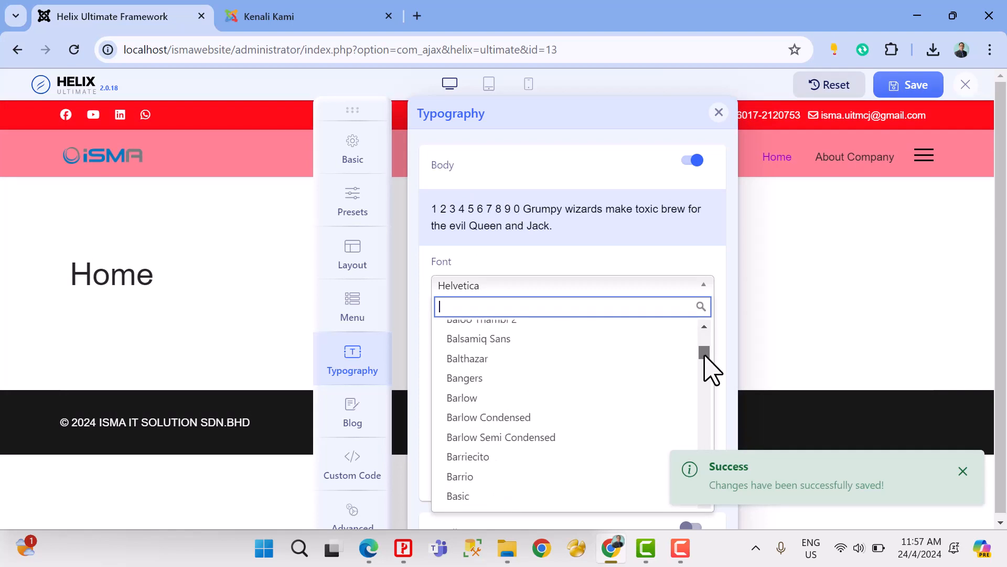
scroll(709, 373, "down", 15)
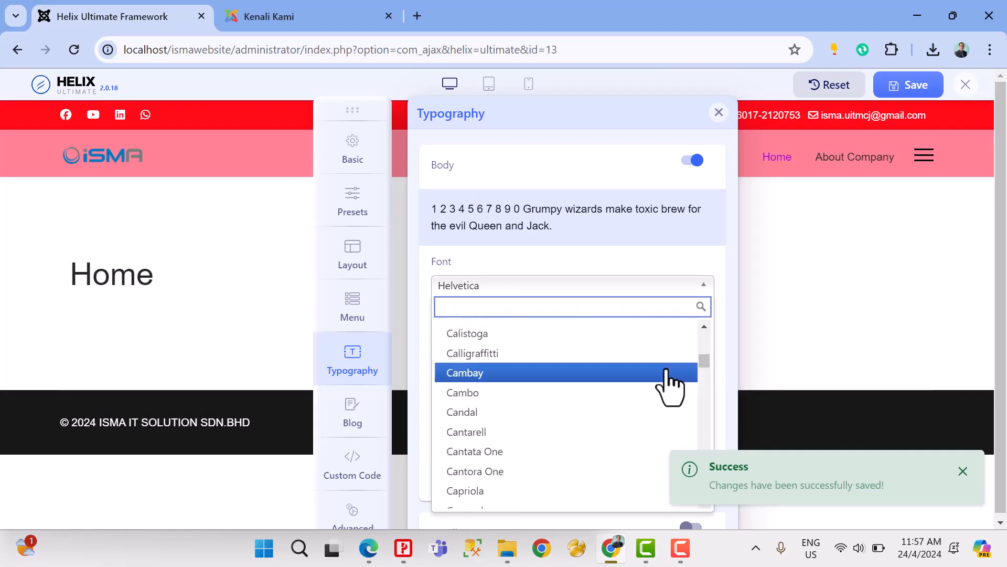
left_click(506, 401)
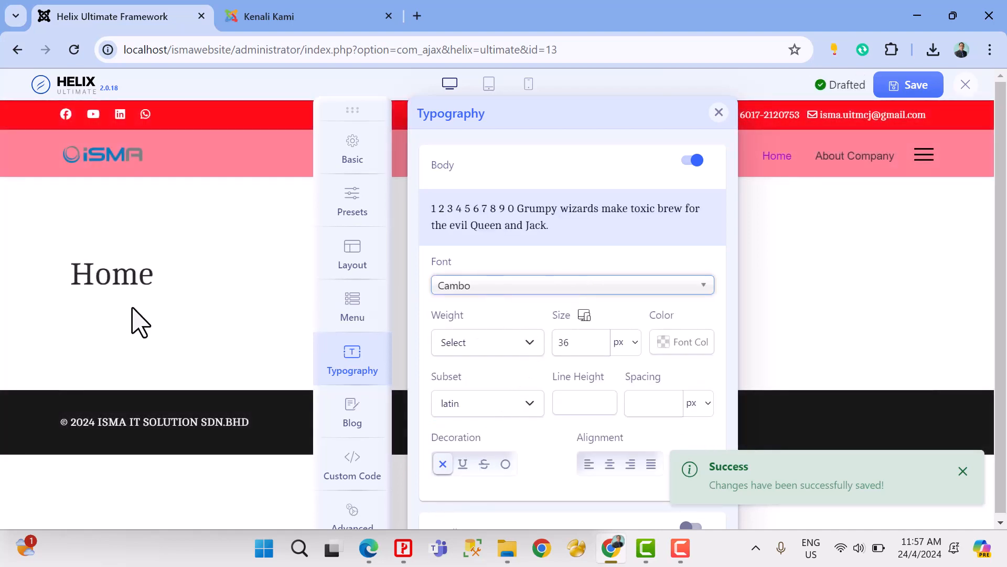
Step: Try Istok Web and Inter as the Body font, comparing each in the page preview
left_click(461, 289)
scroll(467, 386, "up", 1)
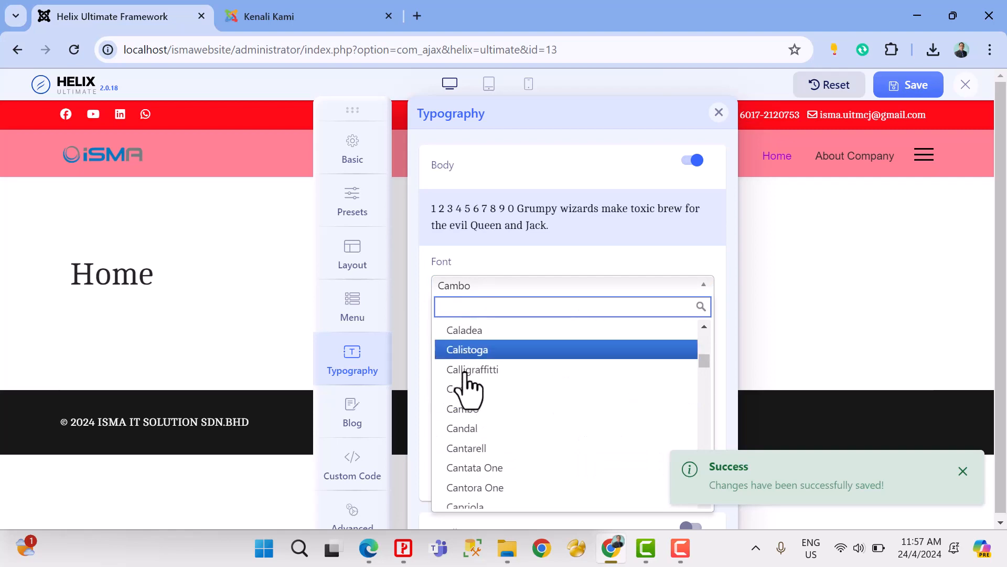
left_click_drag(703, 369, 705, 404)
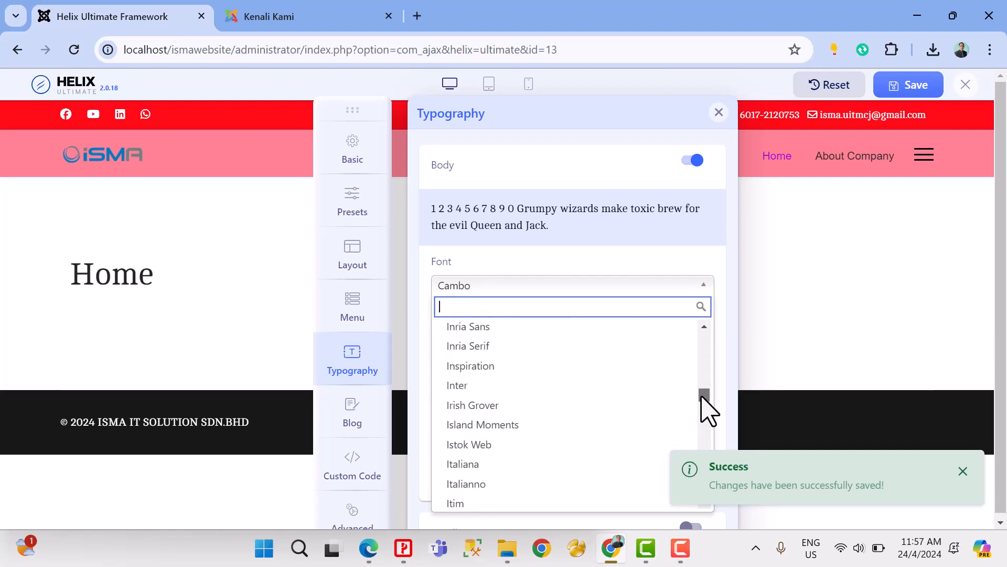
left_click(546, 446)
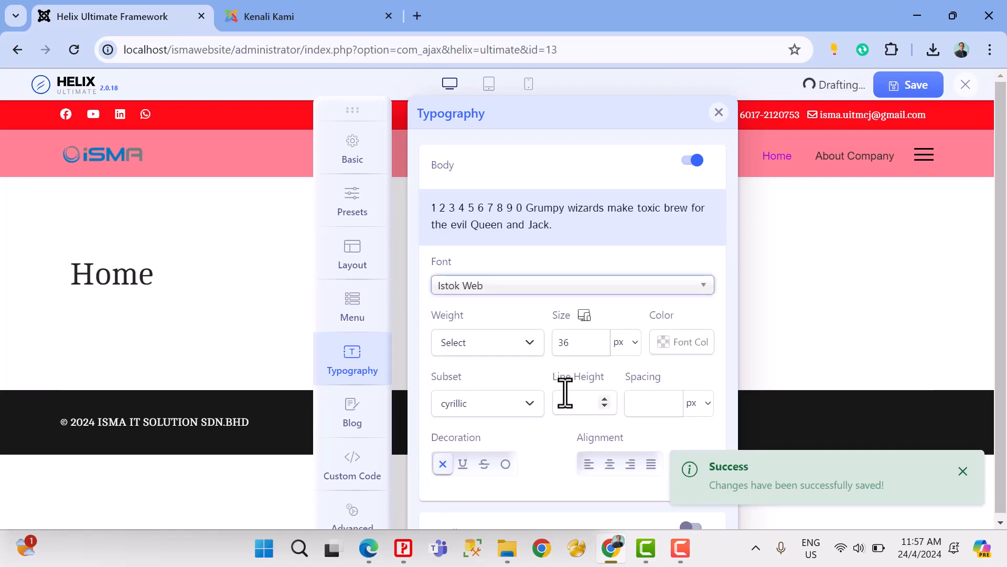
left_click(521, 289)
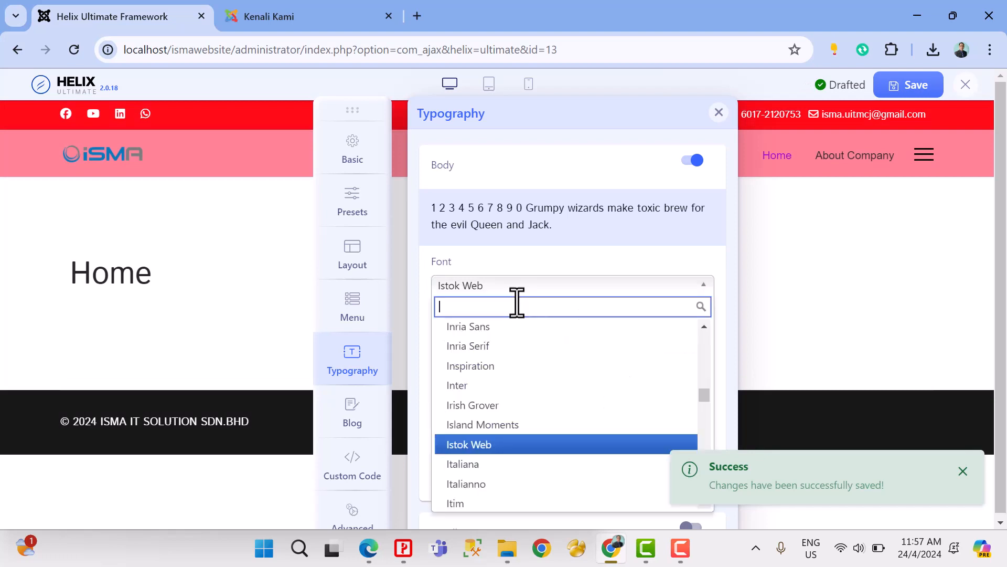
left_click(514, 388)
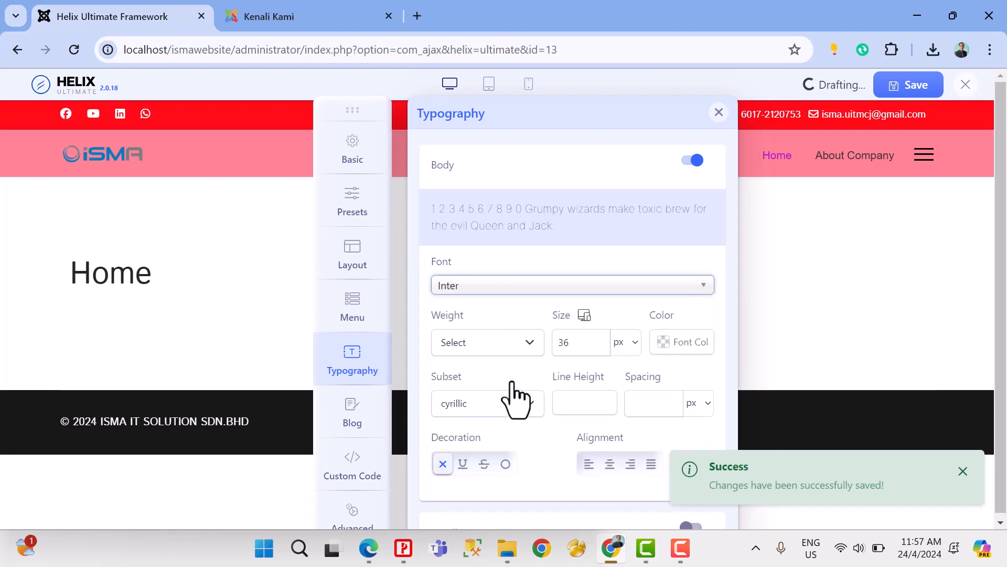
Step: Set the Body font to Inspiration and save the template changes
left_click(514, 289)
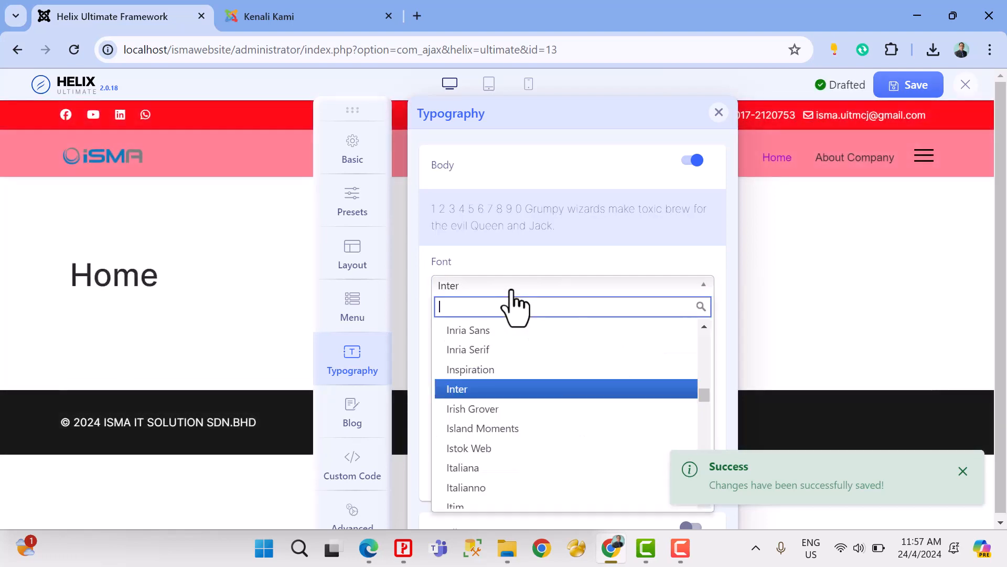
left_click(500, 370)
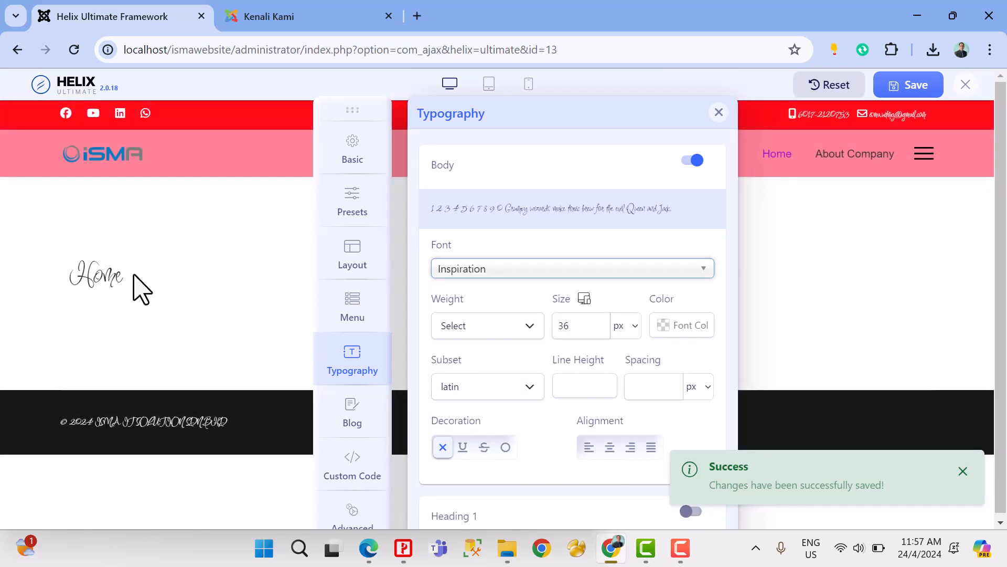
left_click(917, 88)
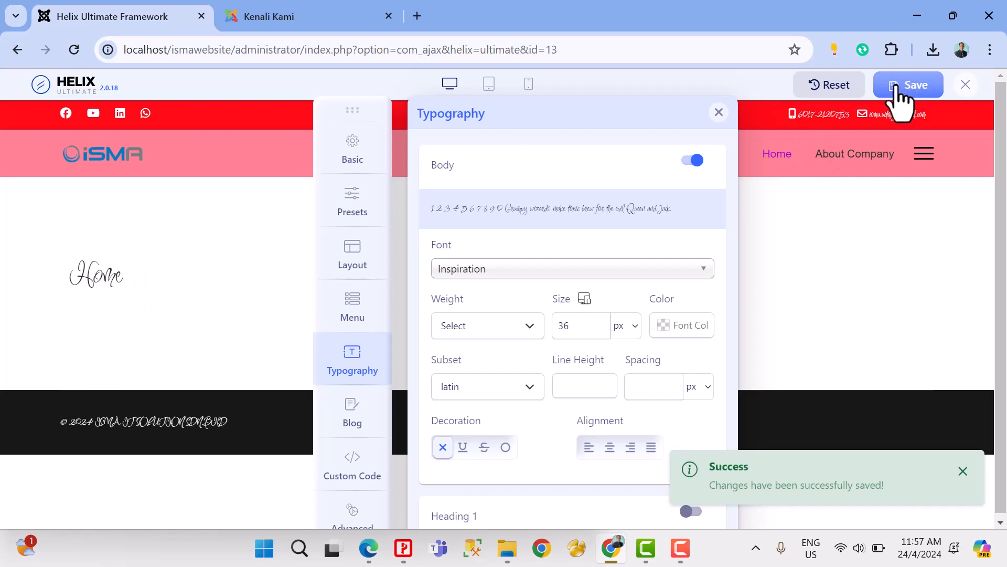
Step: Switch to Edge and refresh the About Company page to check its body font
left_click(369, 551)
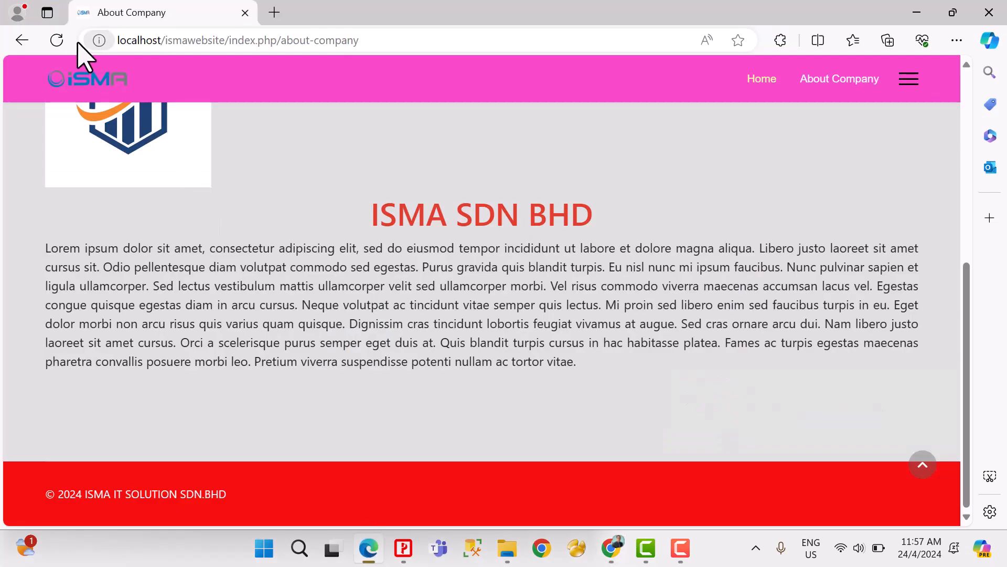
left_click(57, 40)
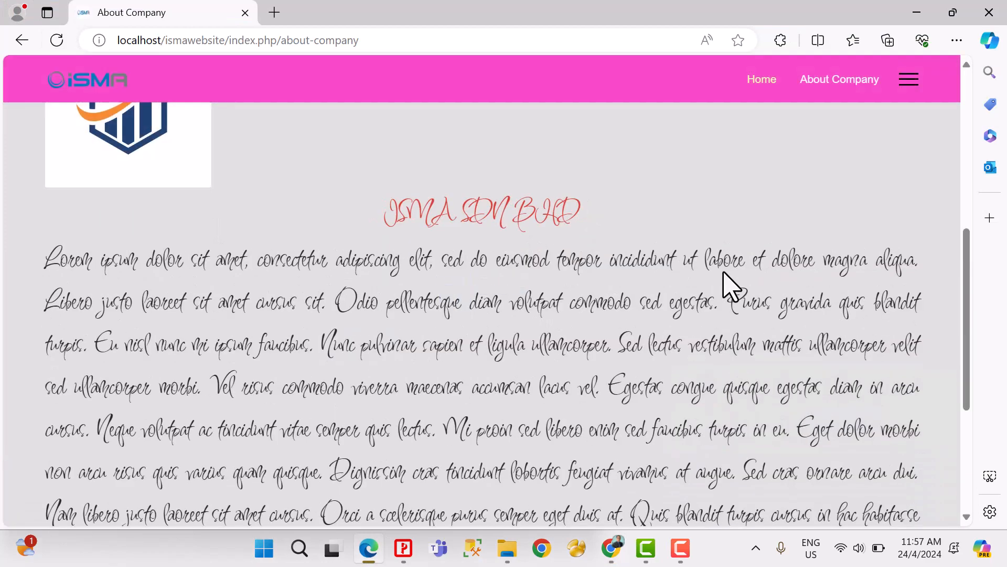
Step: Examine the page title, company heading and paragraph text on the About Company page in the new body font
scroll(729, 286, "down", 3)
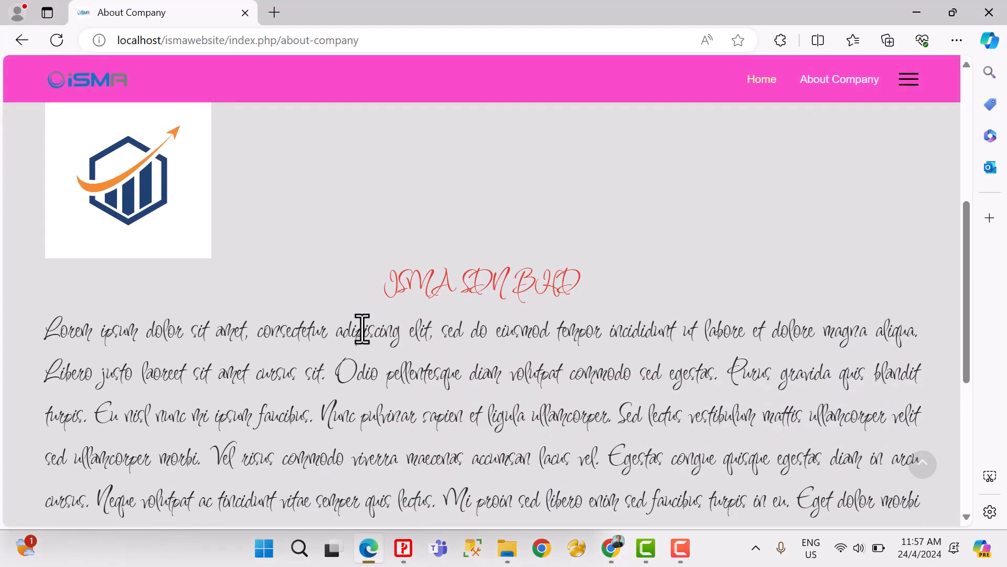
left_click_drag(388, 294, 647, 404)
scroll(620, 353, "up", 3)
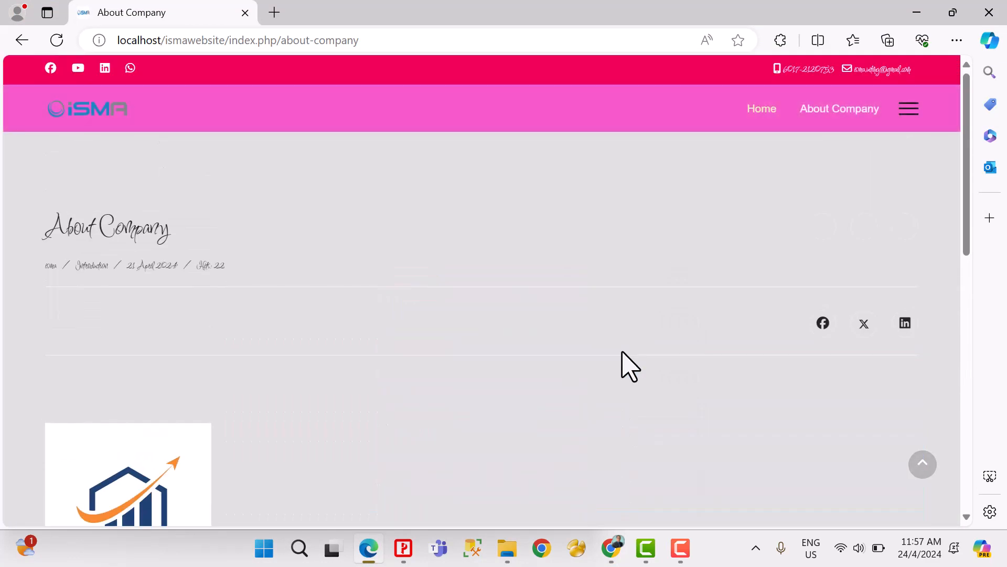
scroll(620, 364, "down", 5)
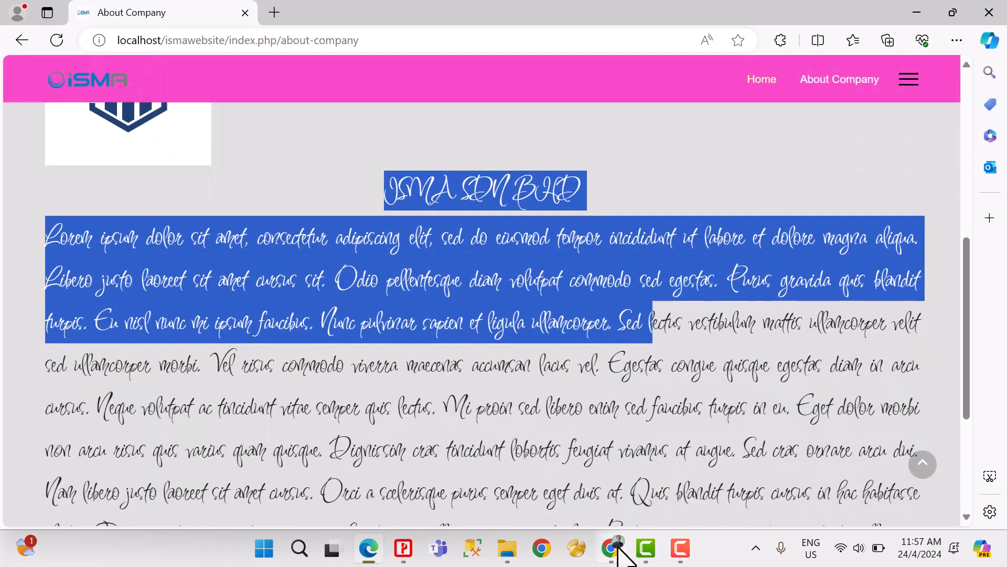
Step: Switch to Chrome, set the Body font to Lato after trying Lemon, and save the template changes
left_click(617, 548)
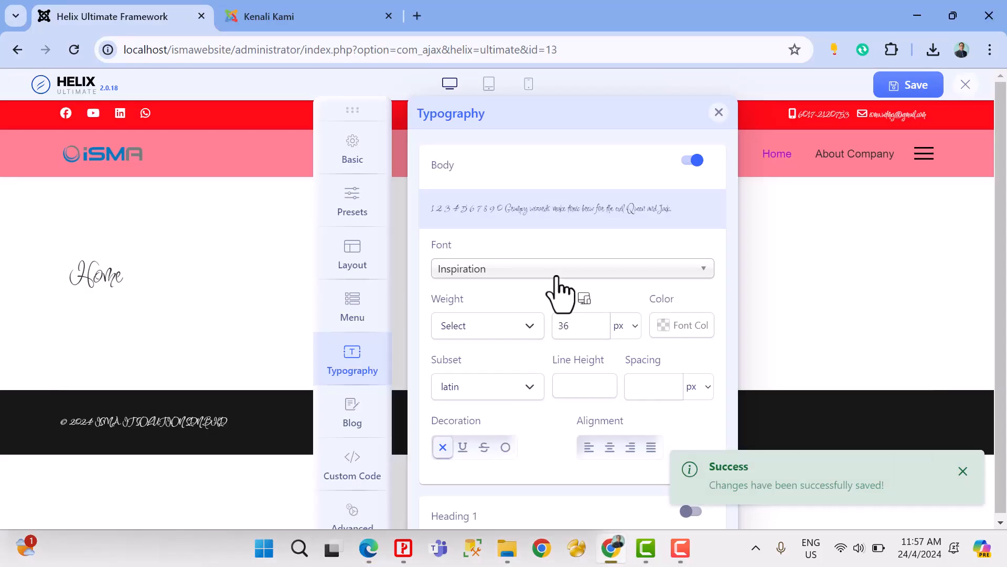
left_click(556, 277)
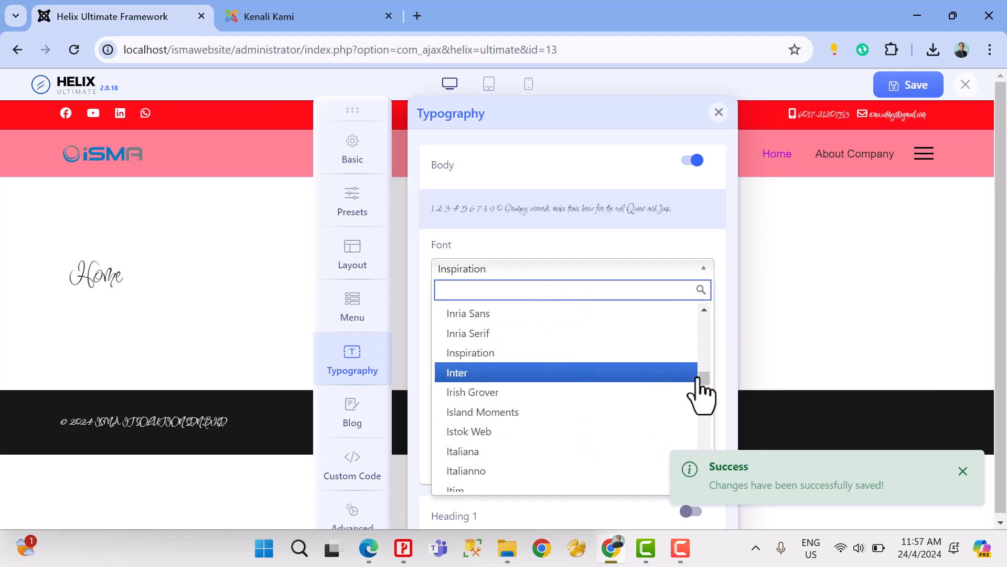
left_click_drag(701, 377, 704, 392)
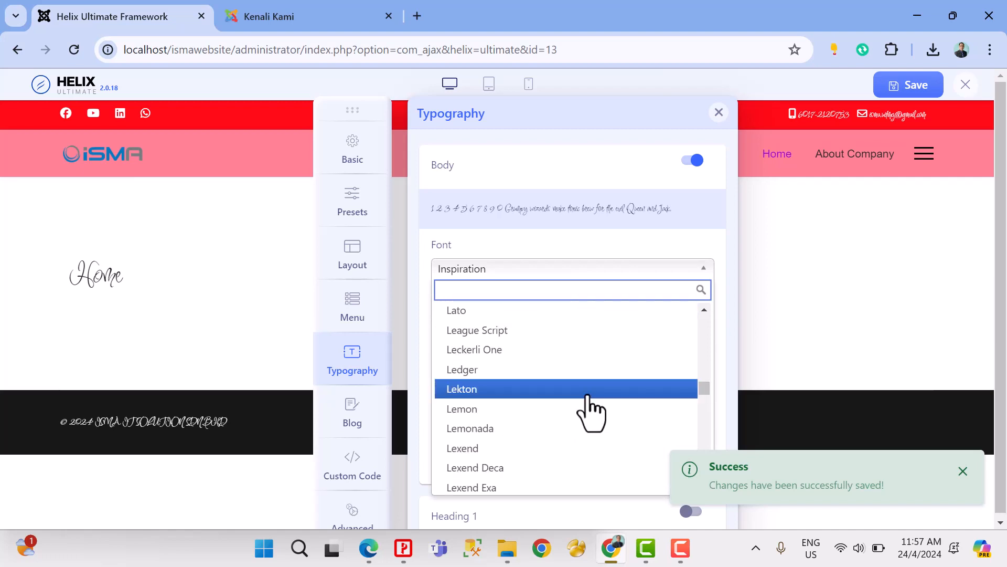
left_click(581, 409)
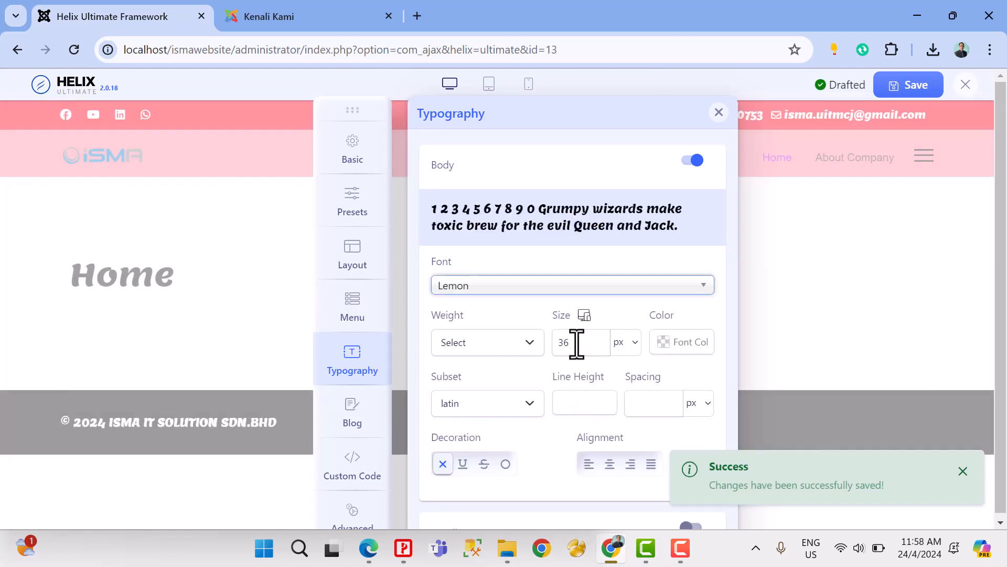
left_click(538, 288)
left_click(520, 336)
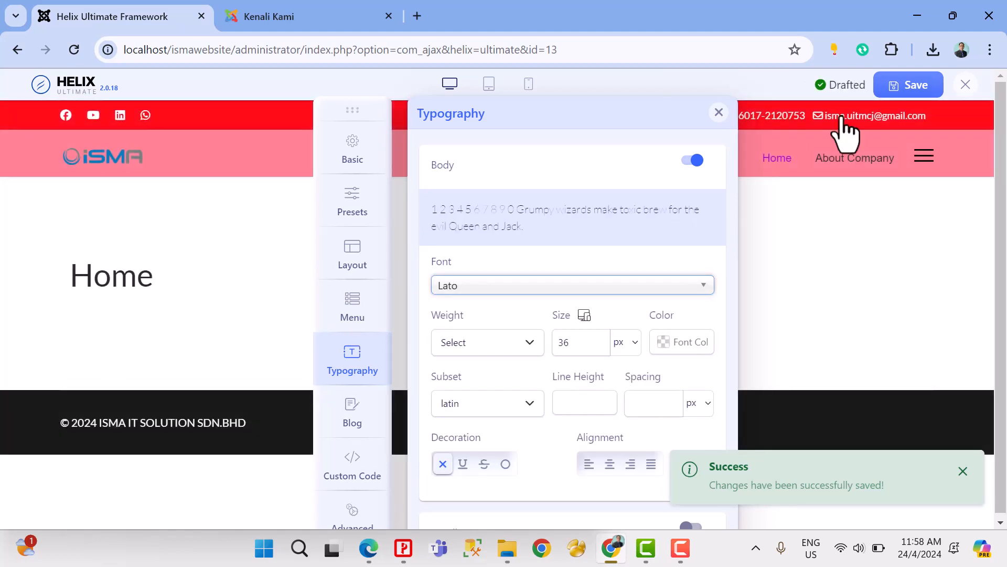
left_click(891, 86)
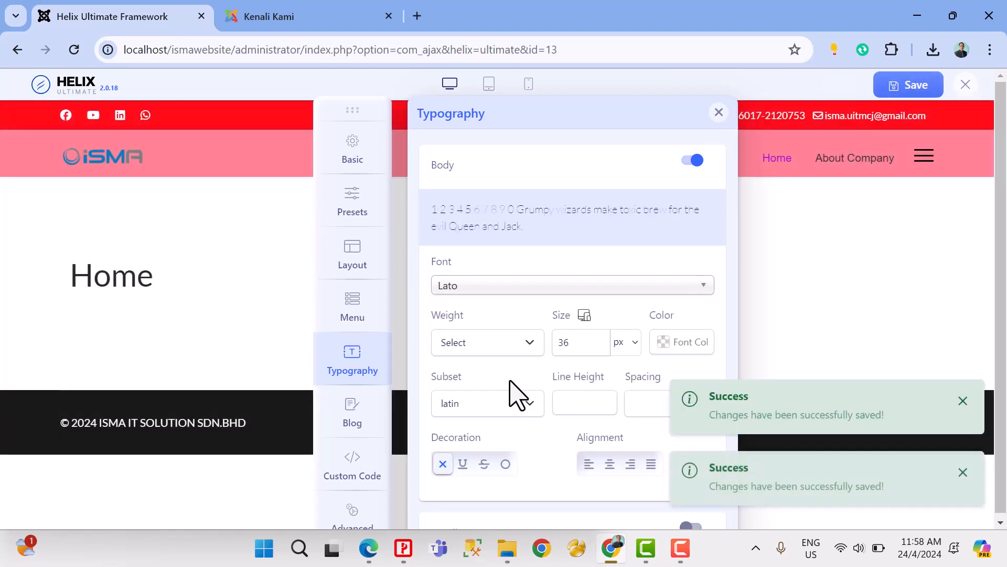
Step: Enable custom typography for Heading 1, set its font to Bokor, and save the template changes
scroll(513, 394, "down", 2)
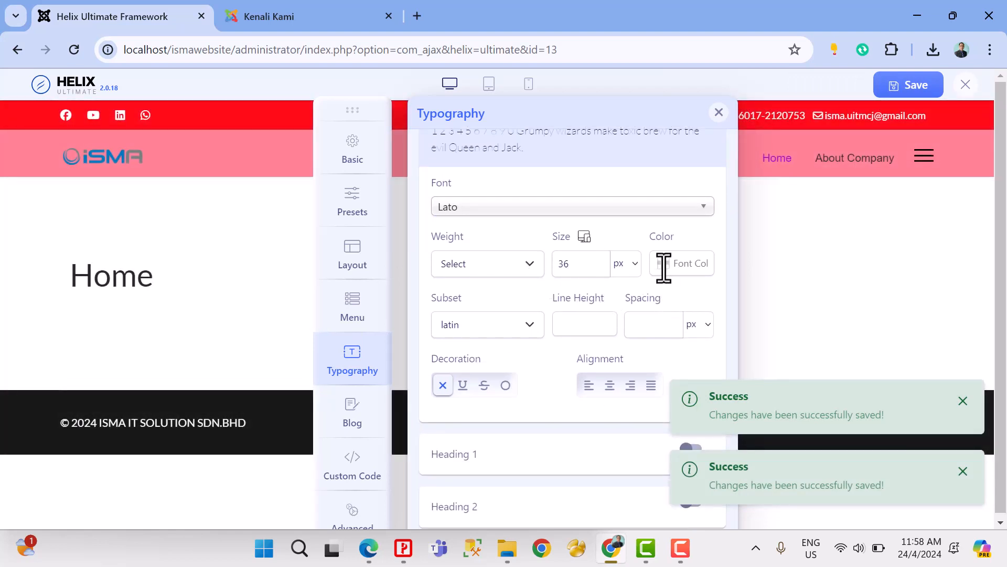
scroll(662, 275, "down", 3)
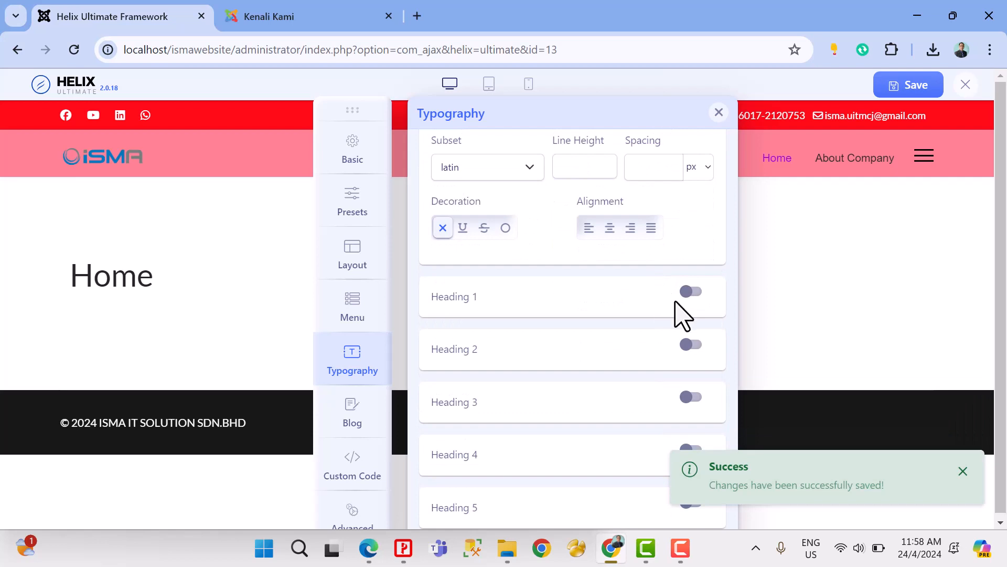
left_click(691, 292)
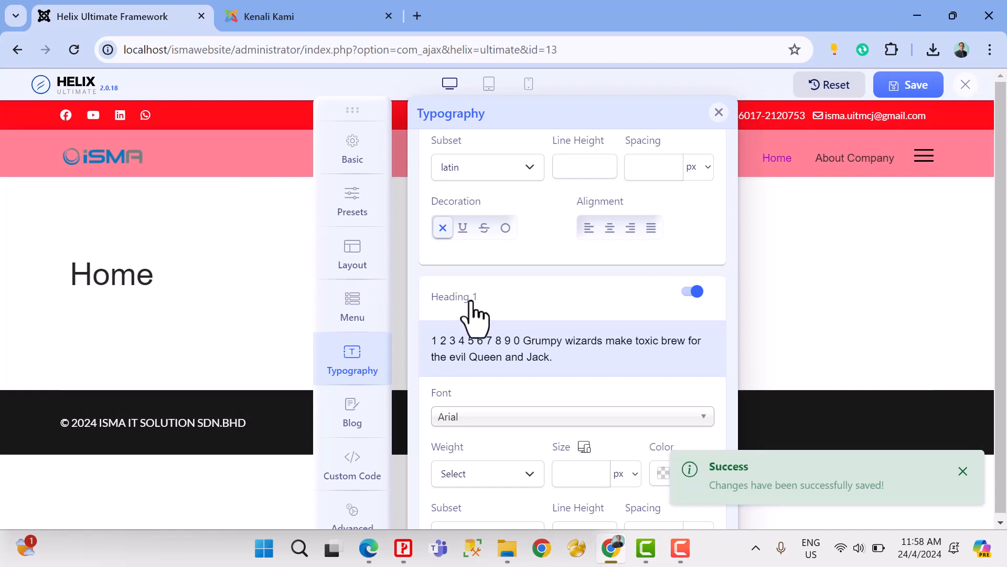
scroll(517, 320, "down", 3)
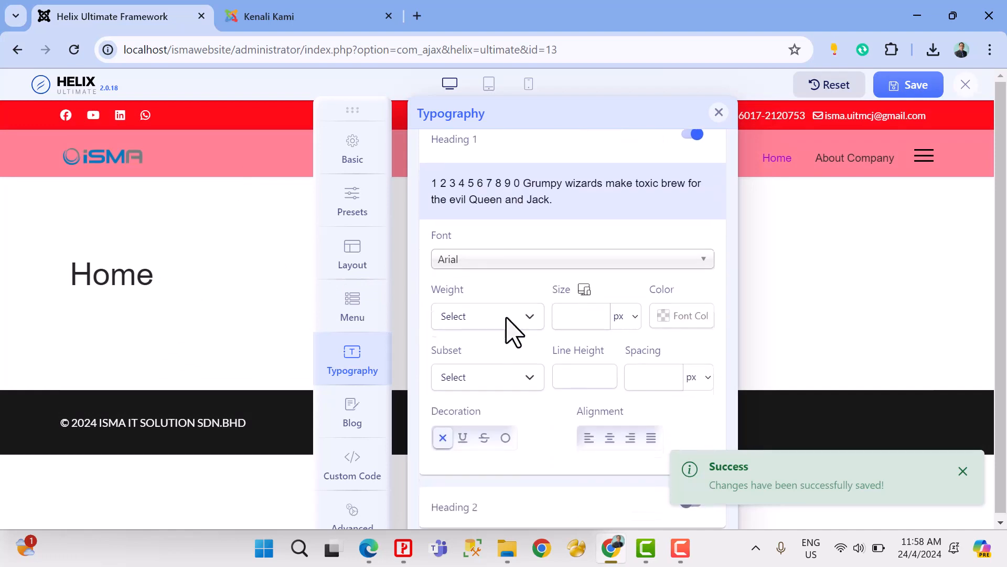
left_click(498, 261)
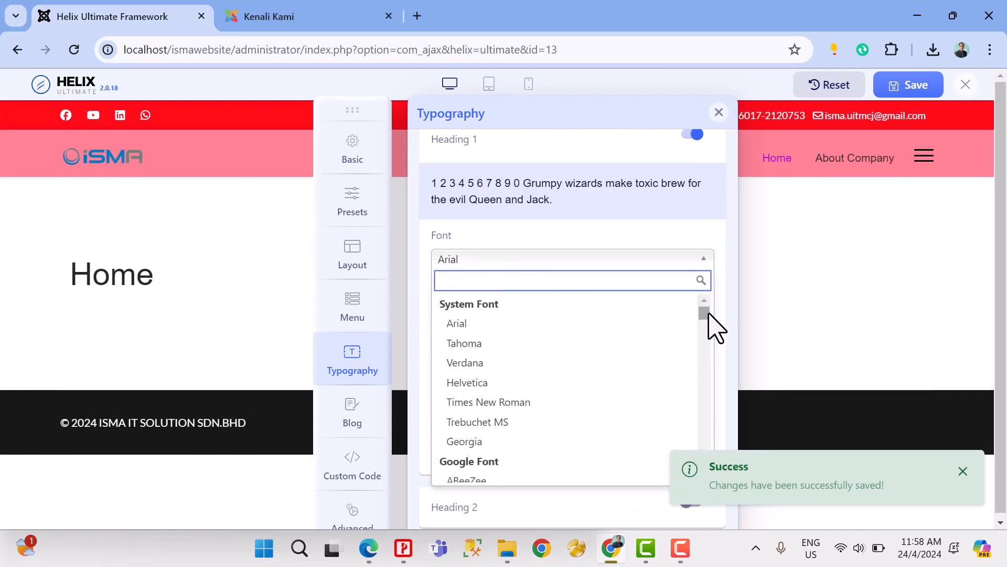
left_click_drag(705, 314, 704, 332)
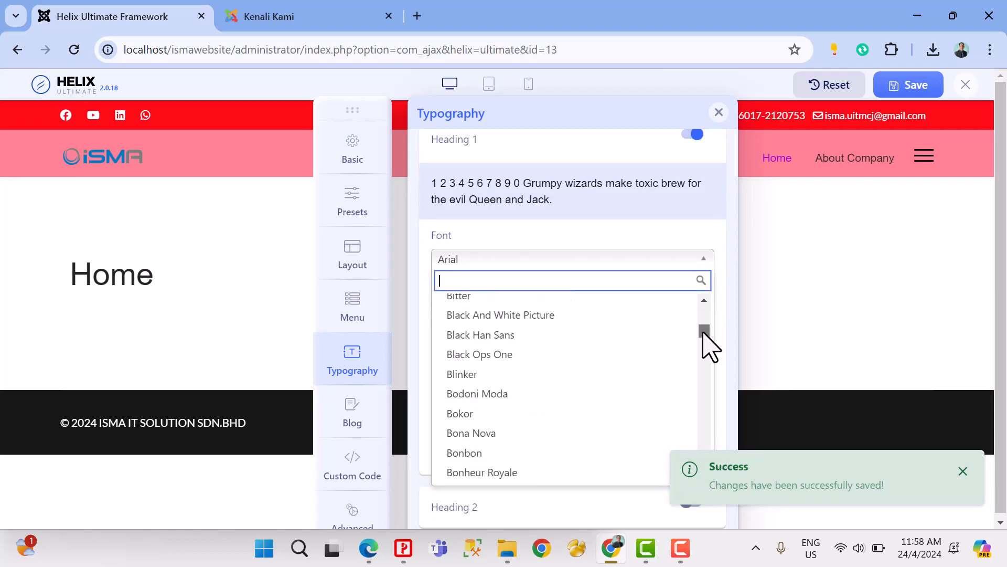
left_click(470, 413)
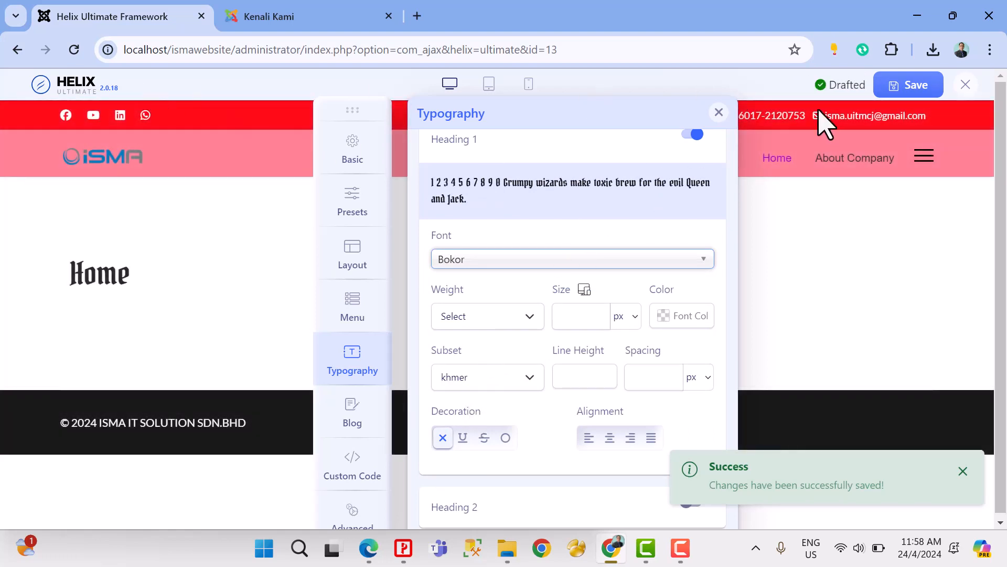
Step: Switch to Edge and refresh the About Company page to compare the heading fonts with the paragraph font
left_click(370, 548)
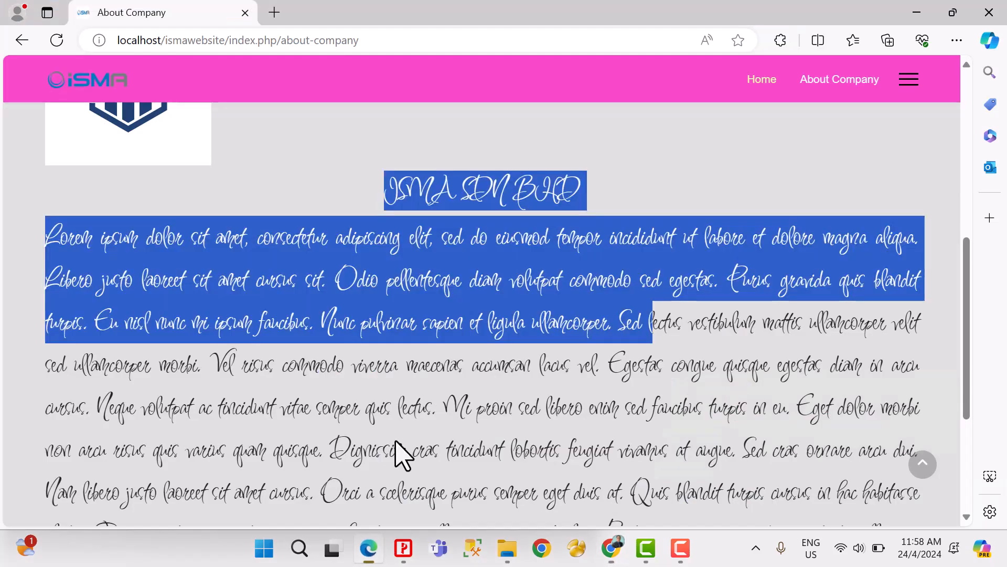
left_click(57, 41)
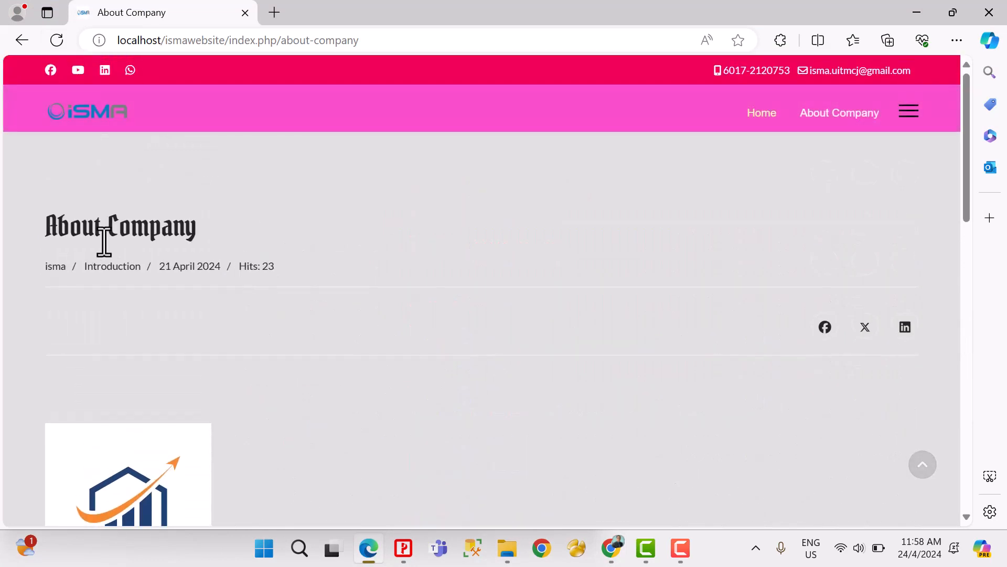
left_click_drag(16, 238, 216, 234)
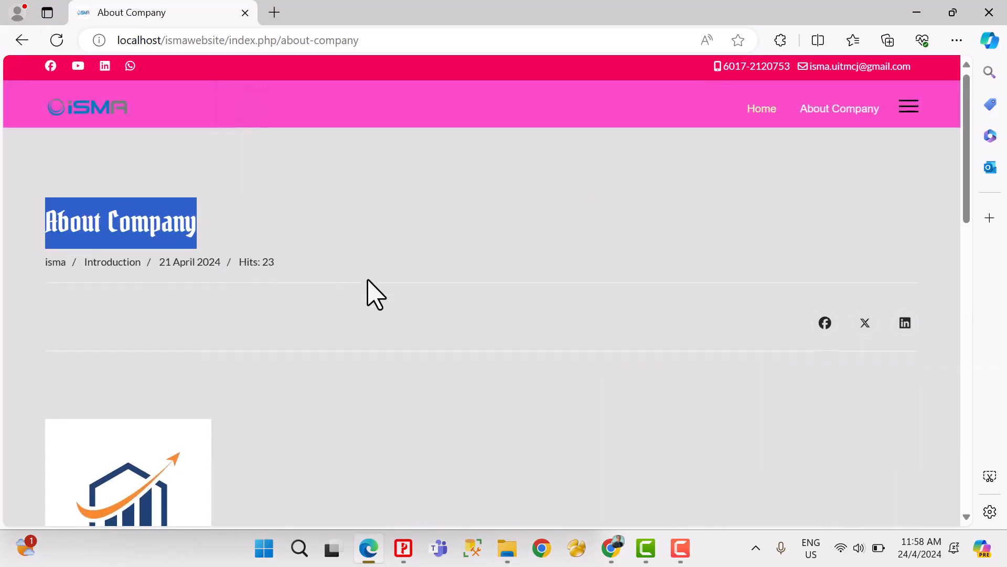
scroll(367, 280, "down", 5)
left_click_drag(407, 261, 558, 260)
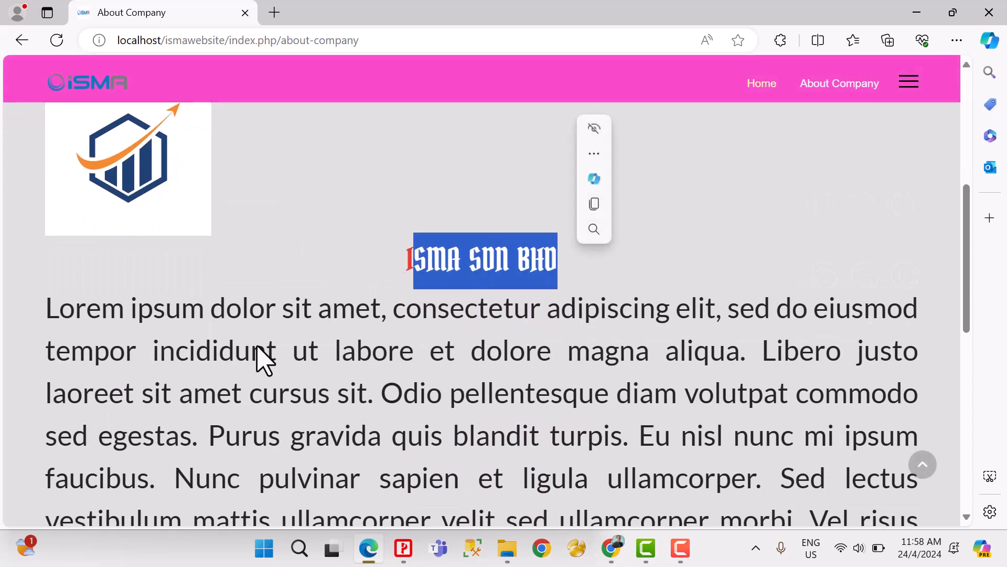
left_click_drag(55, 309, 861, 490)
left_click_drag(861, 490, 702, 469)
Step: Switch to Chrome, set the Body font size to 14 px, and save the template changes
left_click(622, 549)
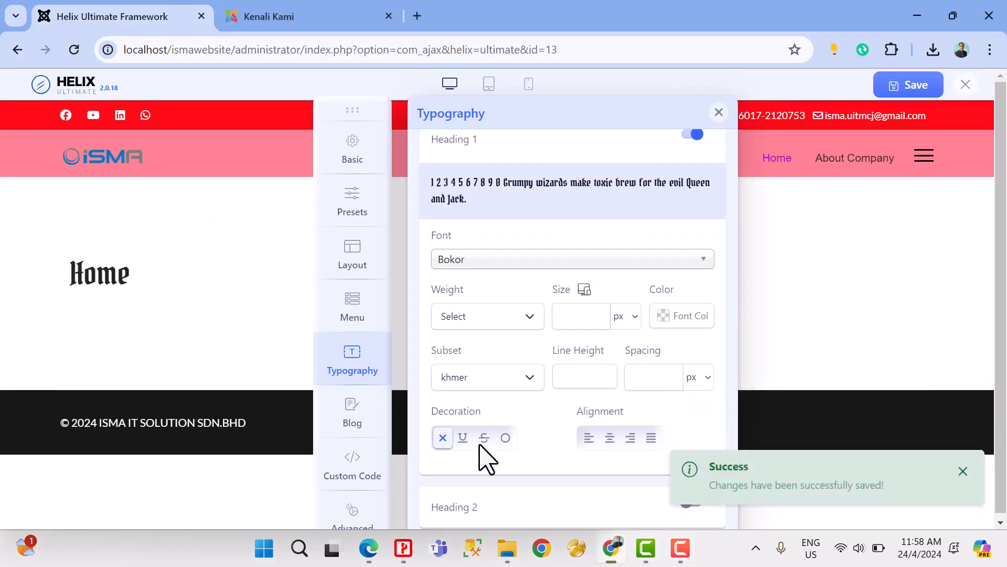
scroll(488, 290, "up", 5)
scroll(488, 291, "up", 2)
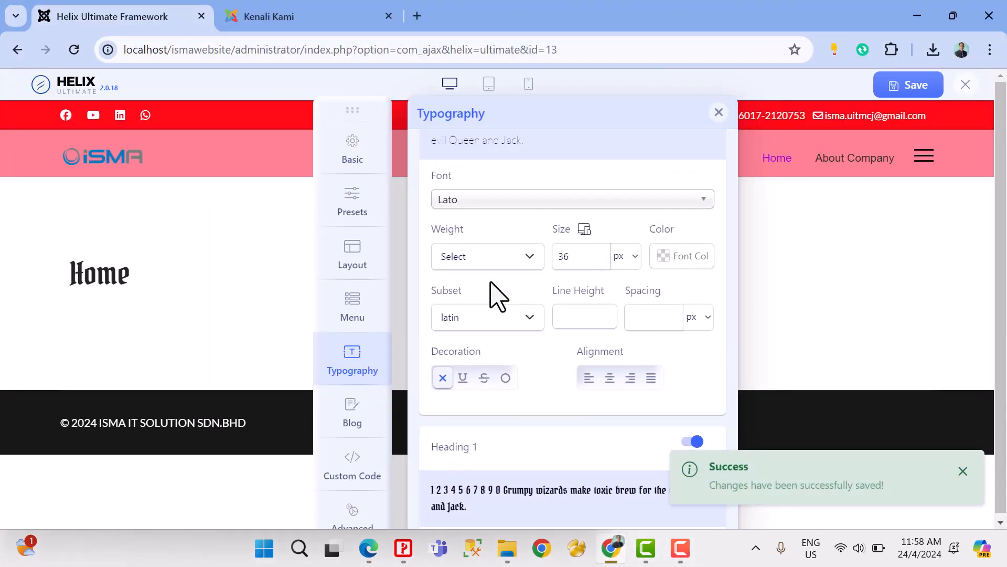
left_click_drag(580, 268, 540, 278)
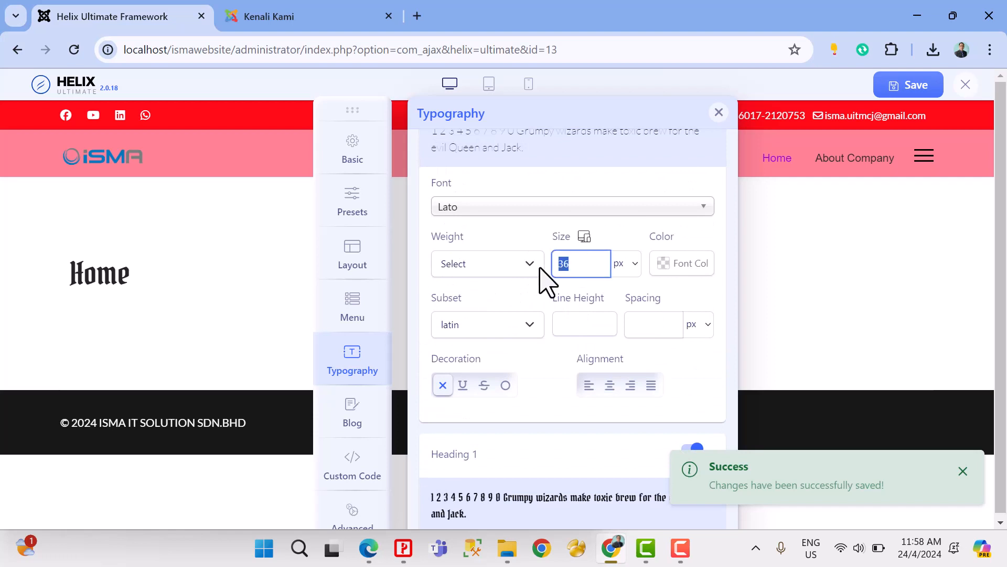
type("14")
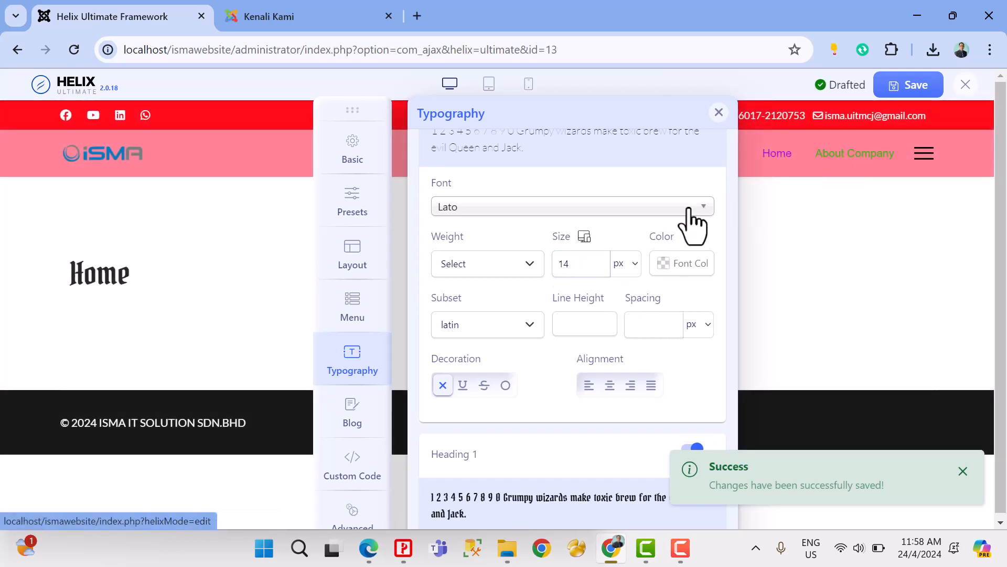
scroll(223, 333, "down", 5)
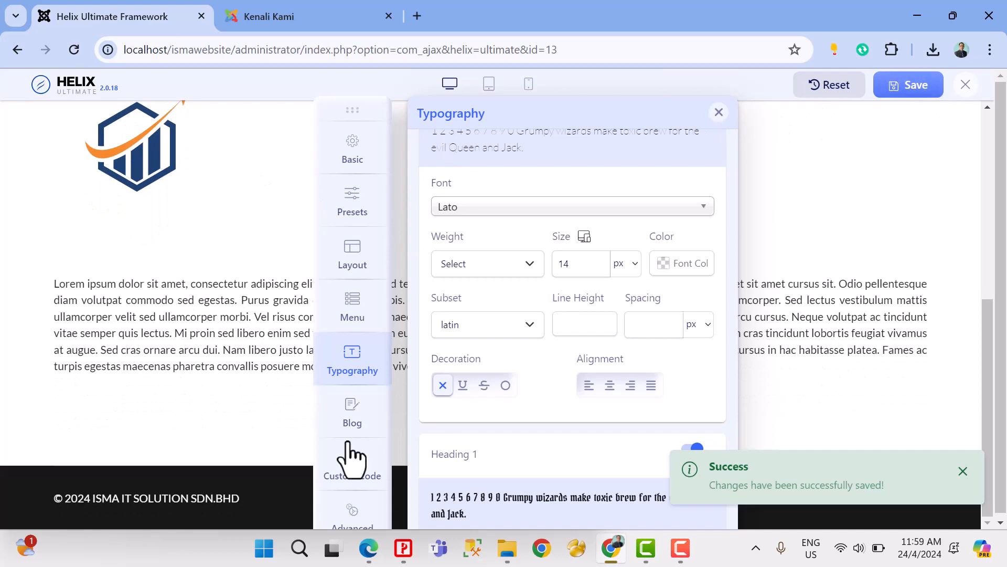
Step: Switch to Edge and refresh the About Company page to check the paragraph text size against both headings
left_click(369, 548)
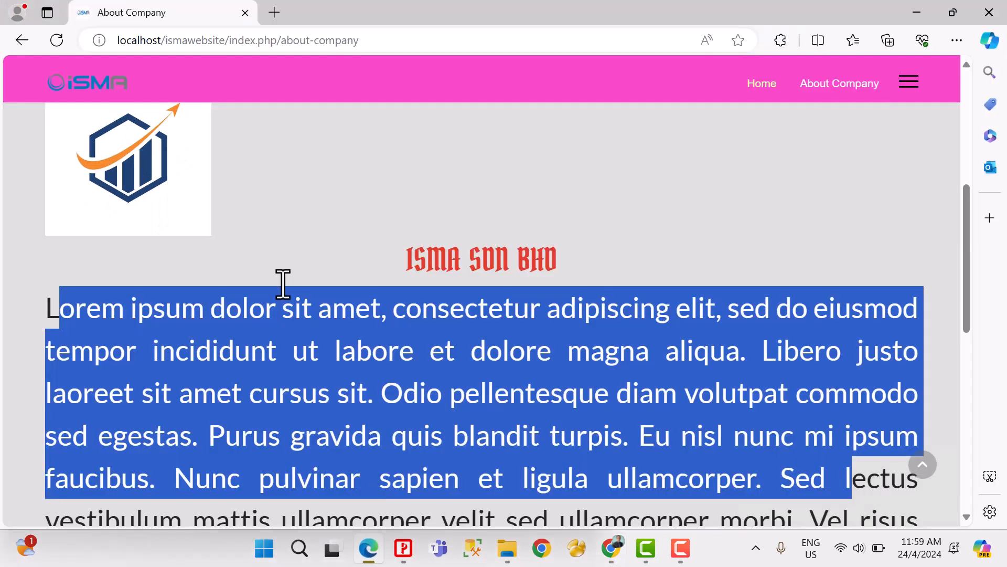
left_click(62, 42)
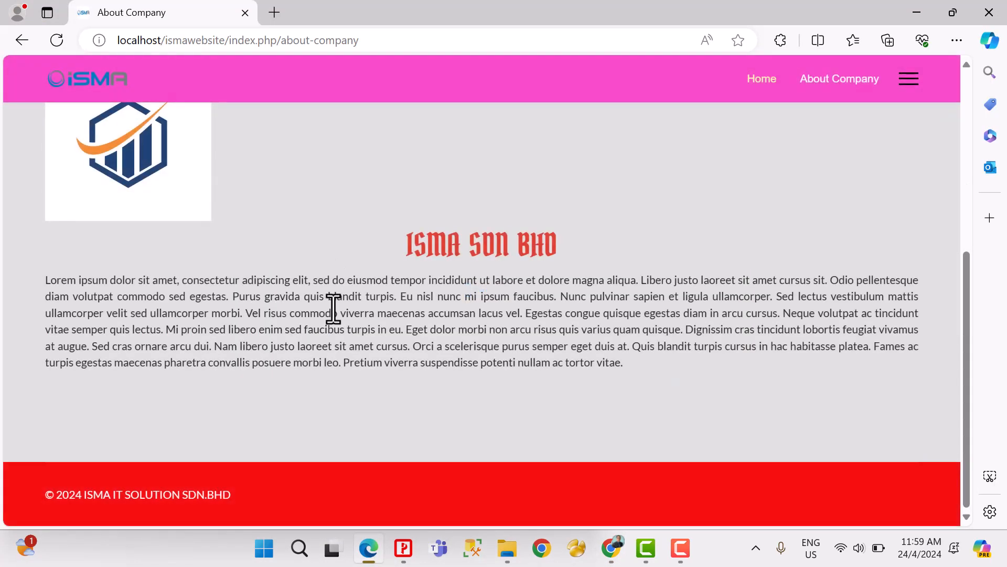
scroll(334, 310, "up", 6)
scroll(332, 319, "down", 4)
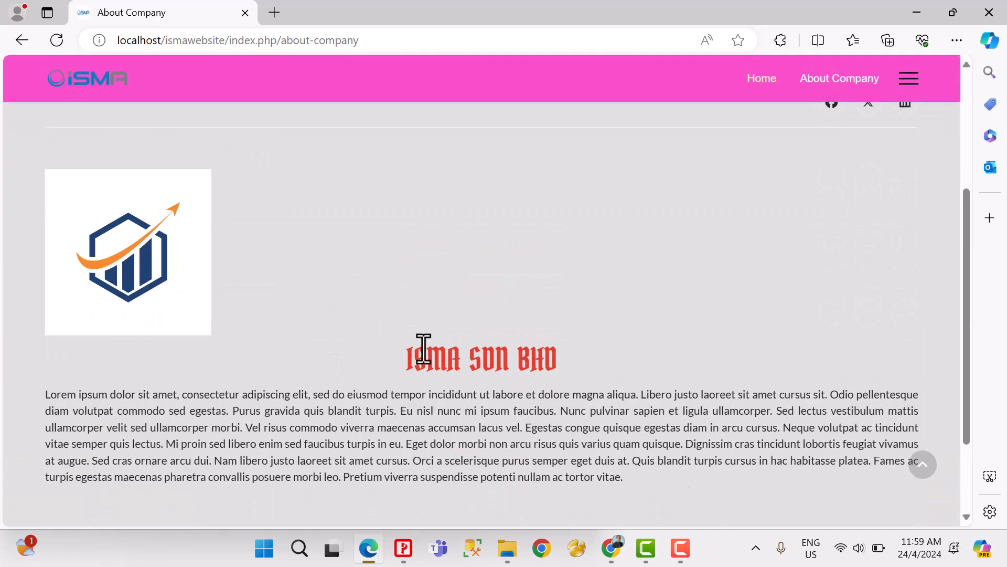
left_click_drag(405, 357, 546, 352)
scroll(225, 270, "up", 4)
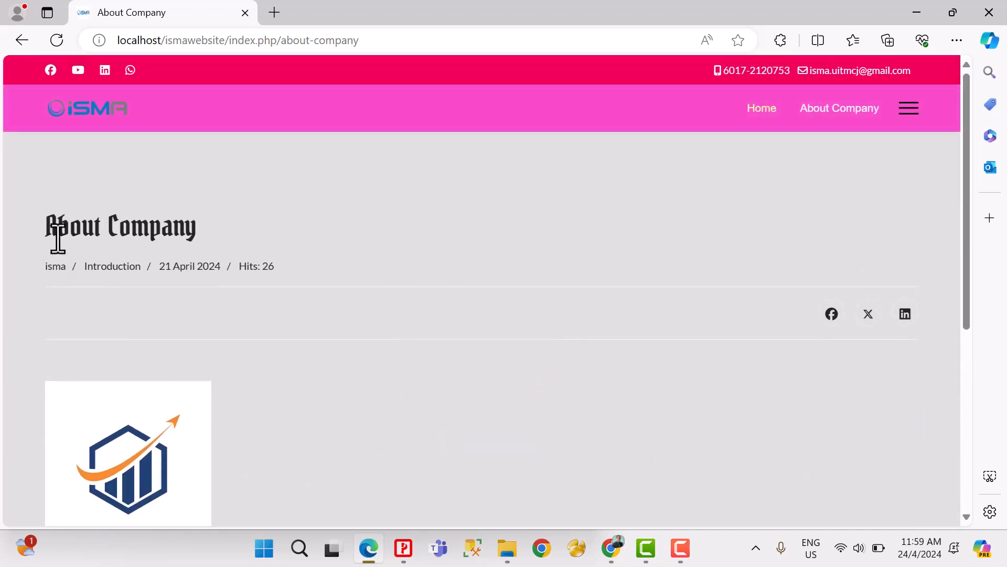
left_click_drag(48, 229, 167, 231)
scroll(315, 283, "down", 5)
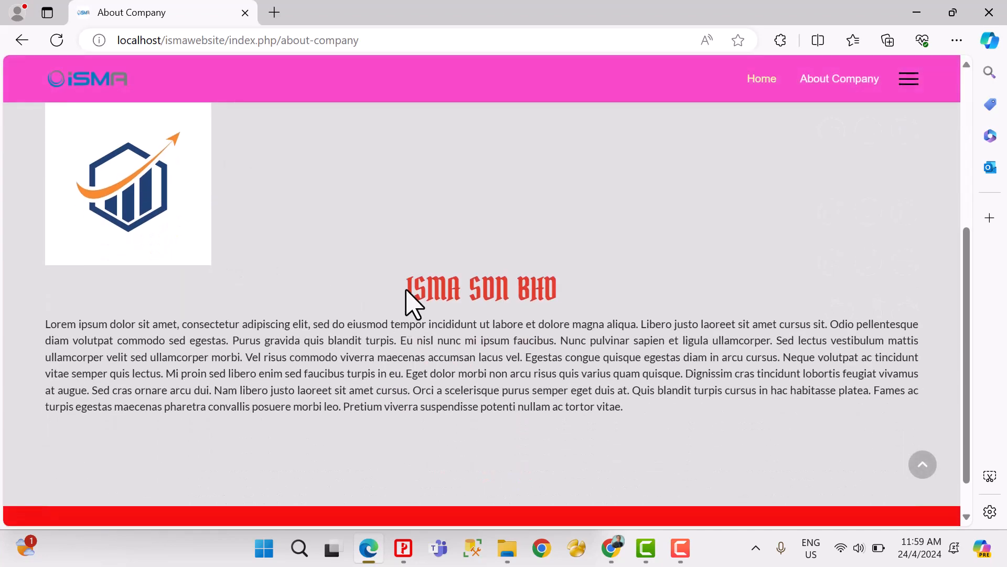
left_click_drag(408, 295, 568, 303)
Step: Switch to Chrome, review the remaining heading and Navigation typography settings, and save the template
left_click(612, 548)
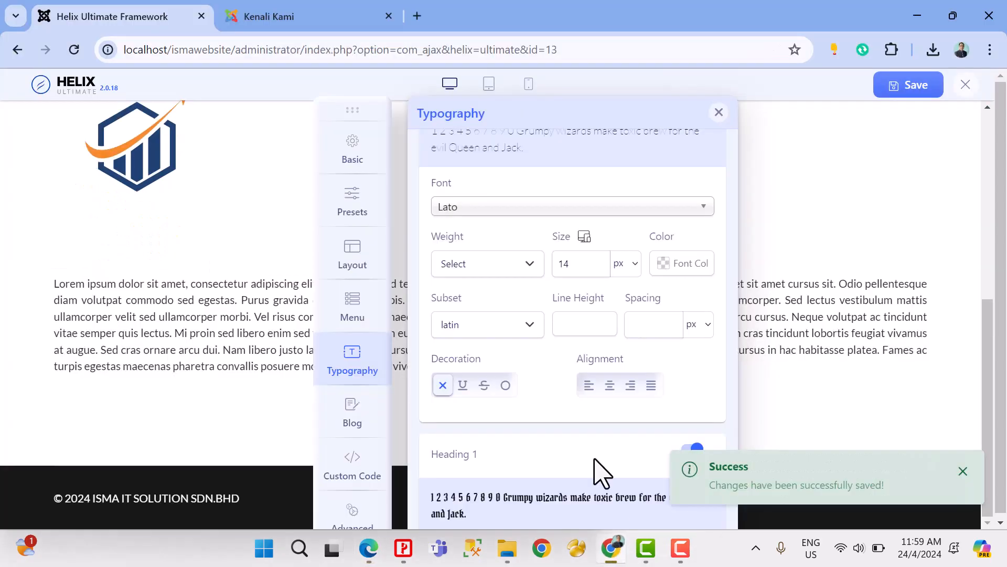
scroll(479, 332, "down", 9)
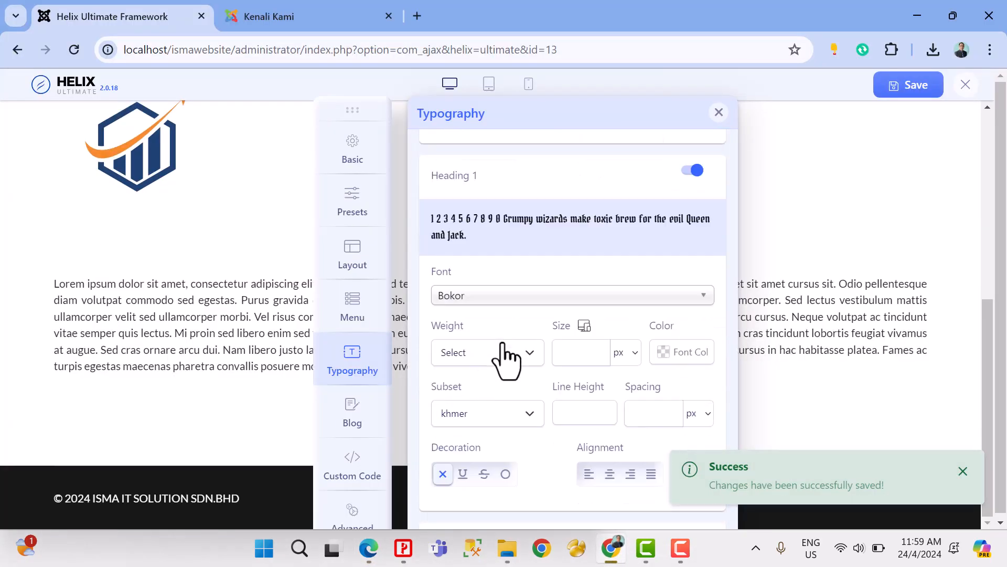
scroll(503, 387, "down", 9)
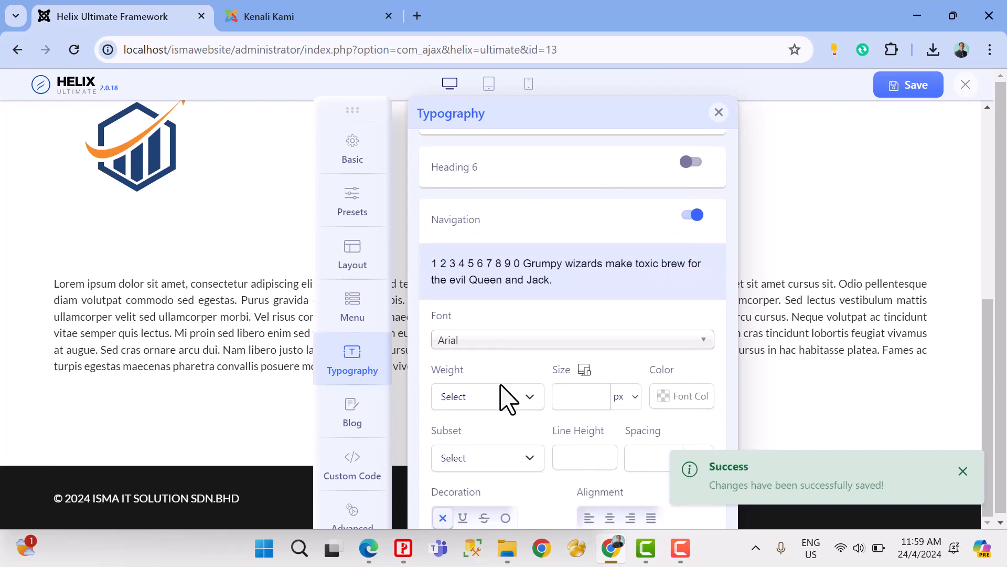
scroll(504, 398, "up", 1)
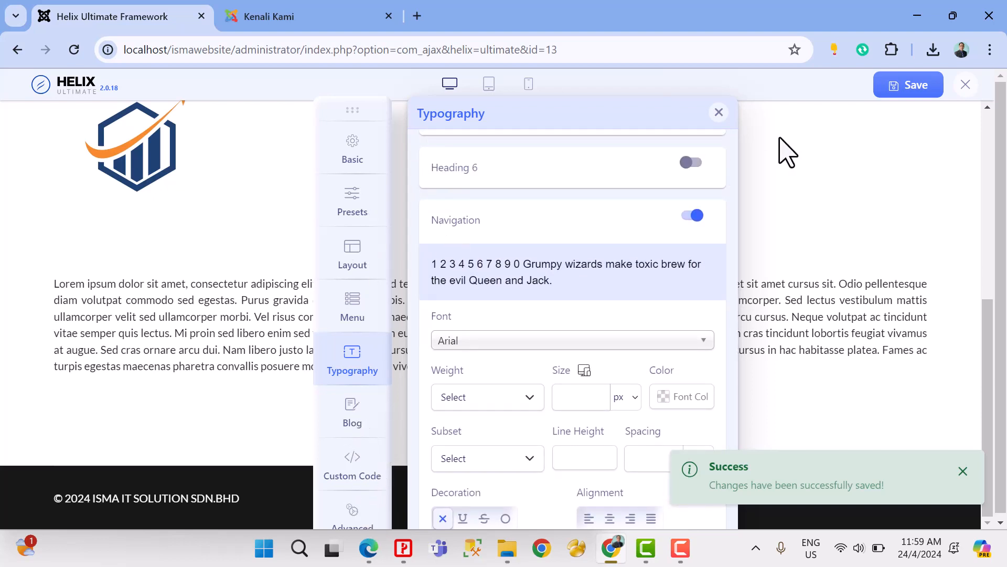
left_click(929, 90)
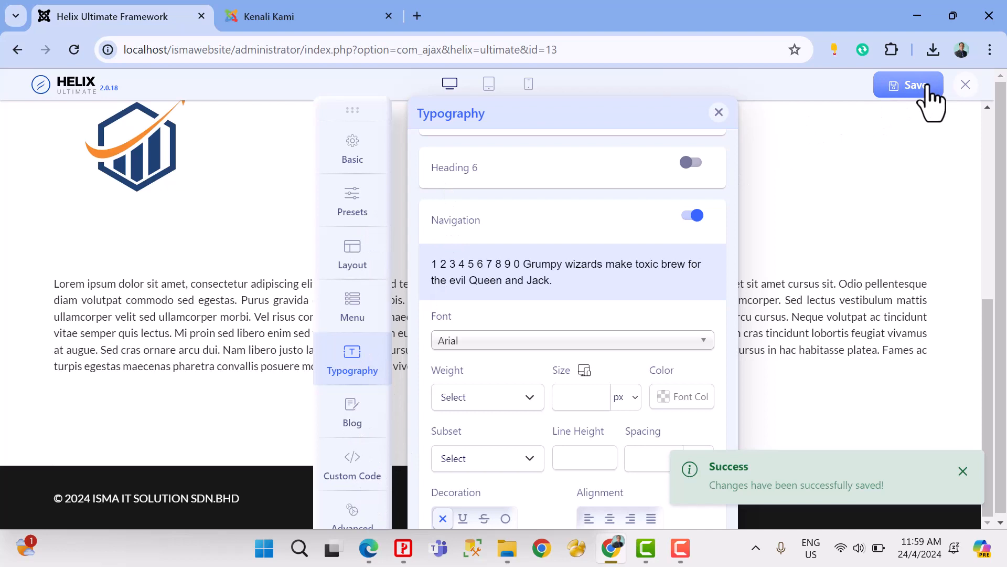
Step: Close the Helix Ultimate options, set Cassiopeia - Default as the default site style, and view the About Company page in Edge
left_click(966, 85)
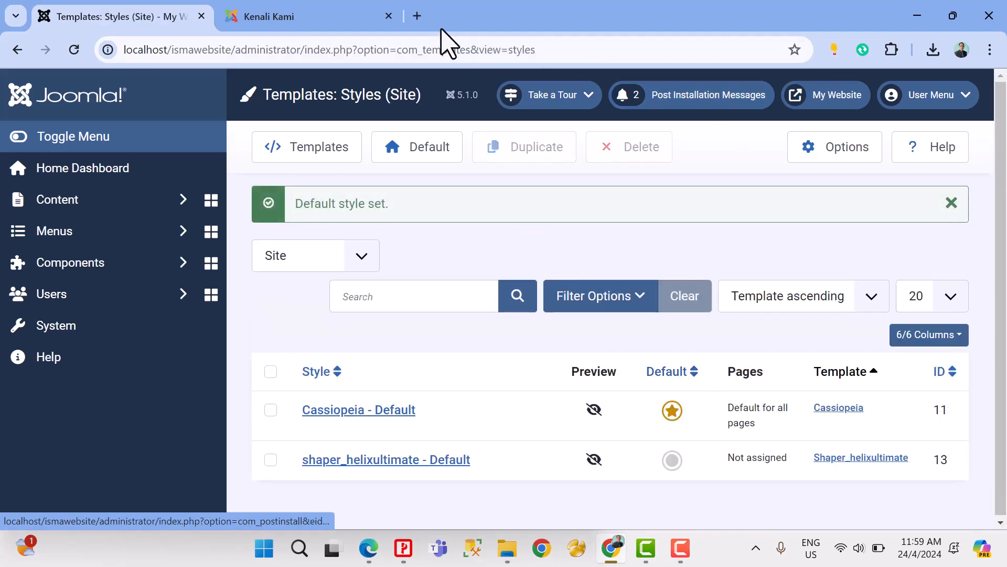
left_click(368, 547)
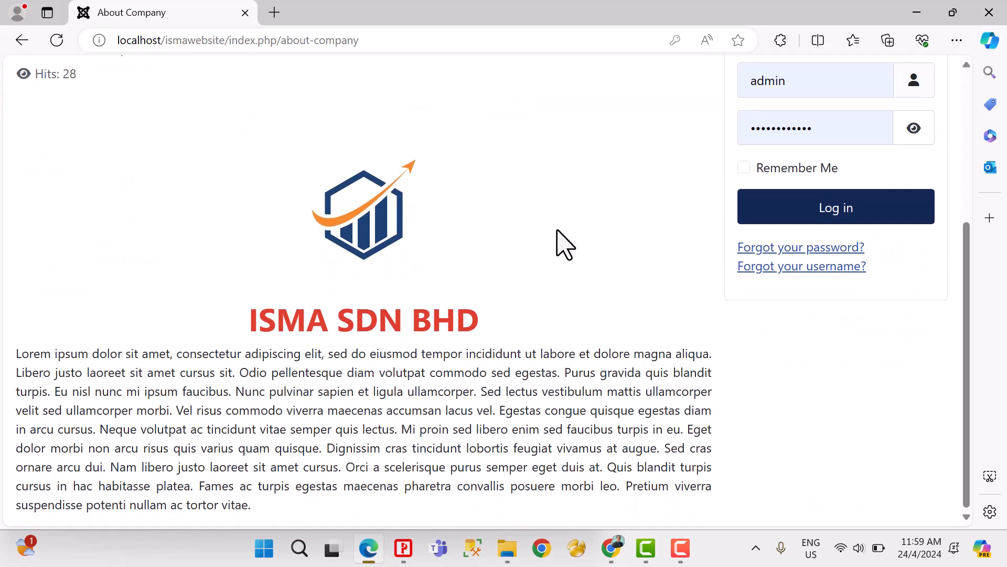
Step: Switch to Chrome, set shaper_helixultimate - Default as the default site style, and refresh the About Company page in Edge to check the design
left_click(612, 547)
left_click(671, 461)
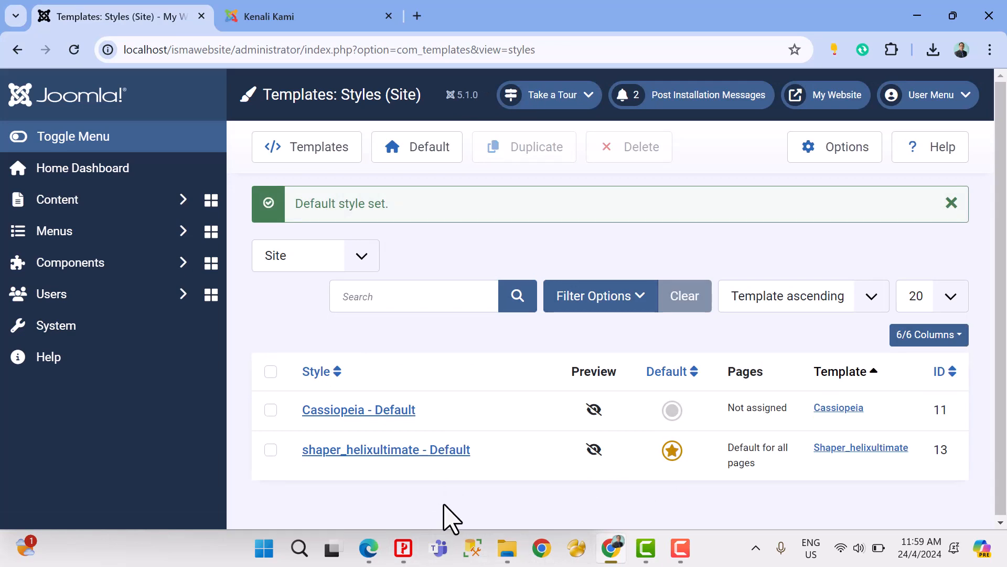
left_click(369, 547)
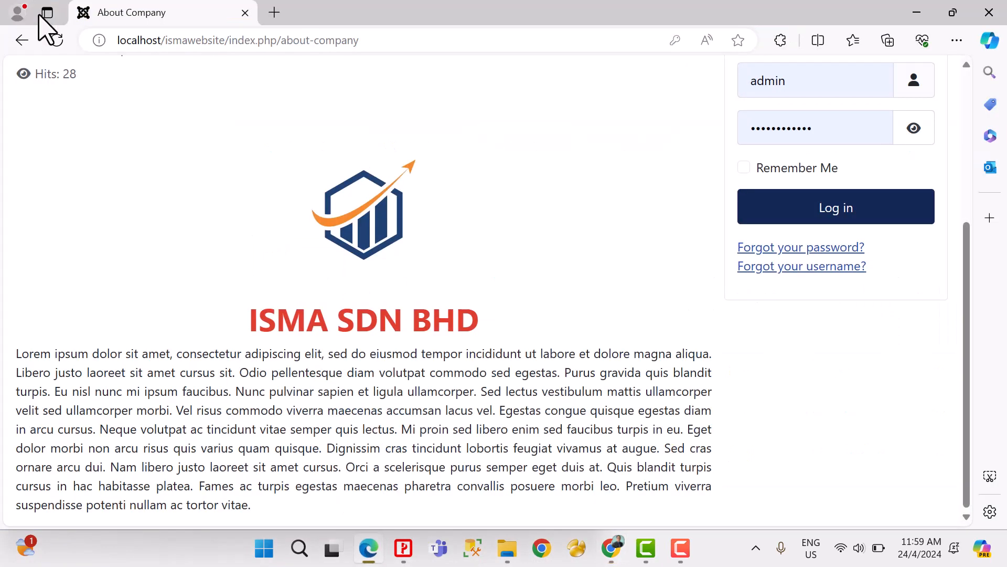
left_click(56, 41)
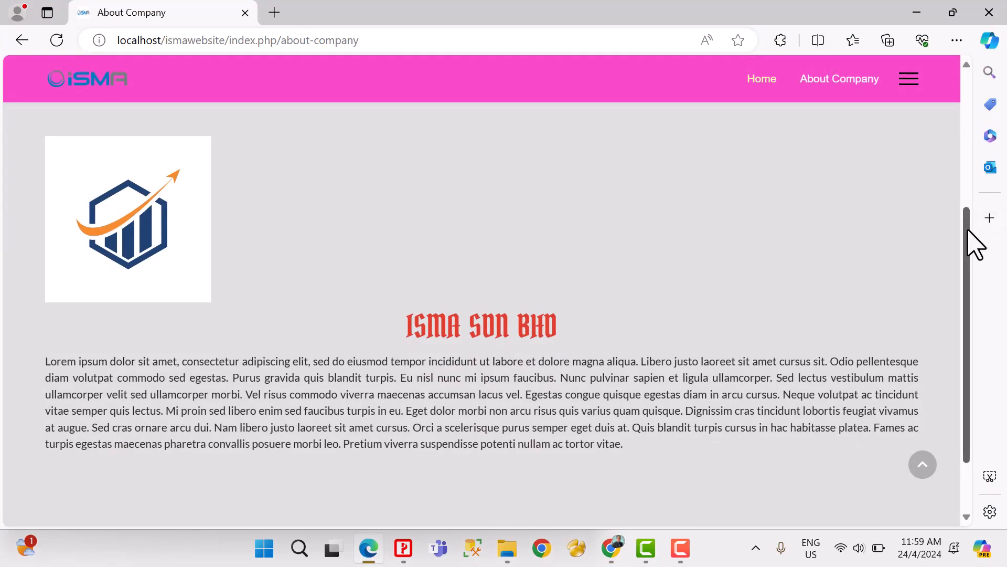
left_click_drag(973, 243, 971, 150)
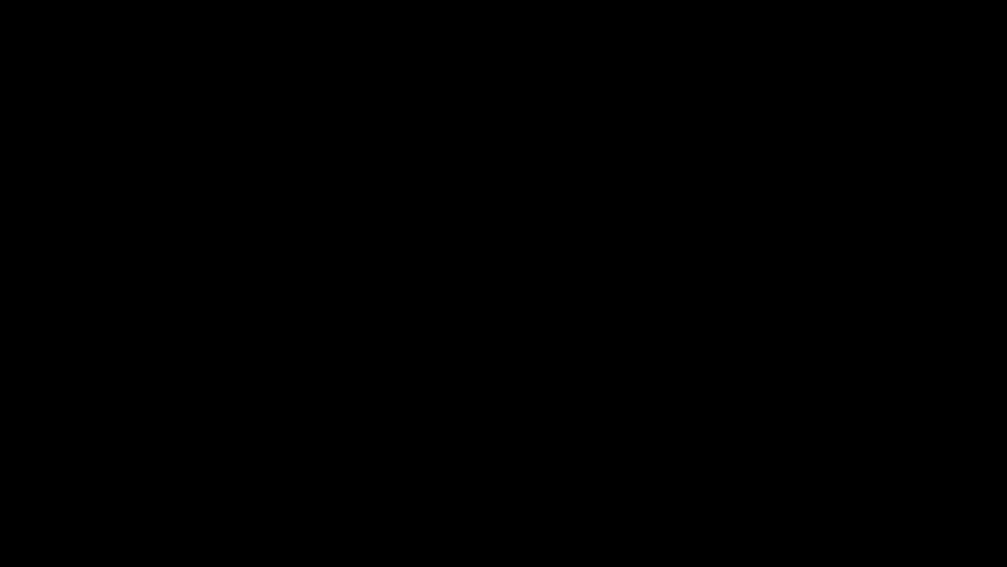